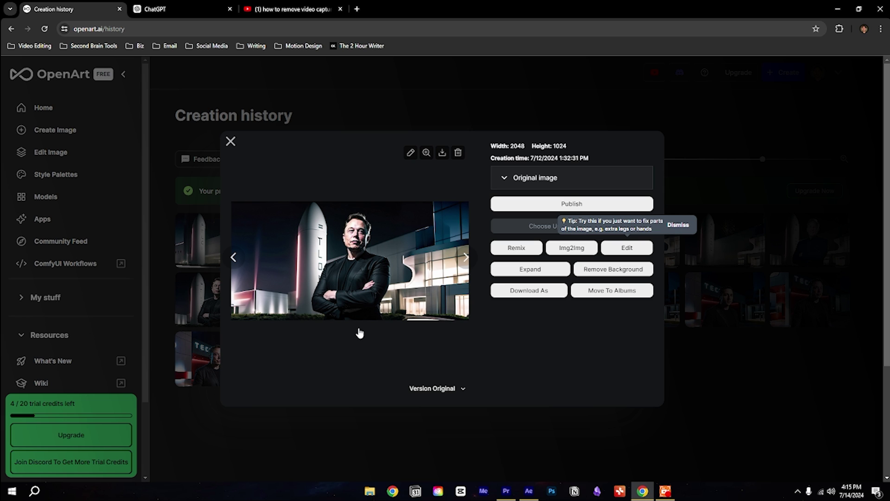
- Open the image of the man and rocket for editing and remove its background with the Background tool
{"action": "left_click", "coordinate": [530, 269]}
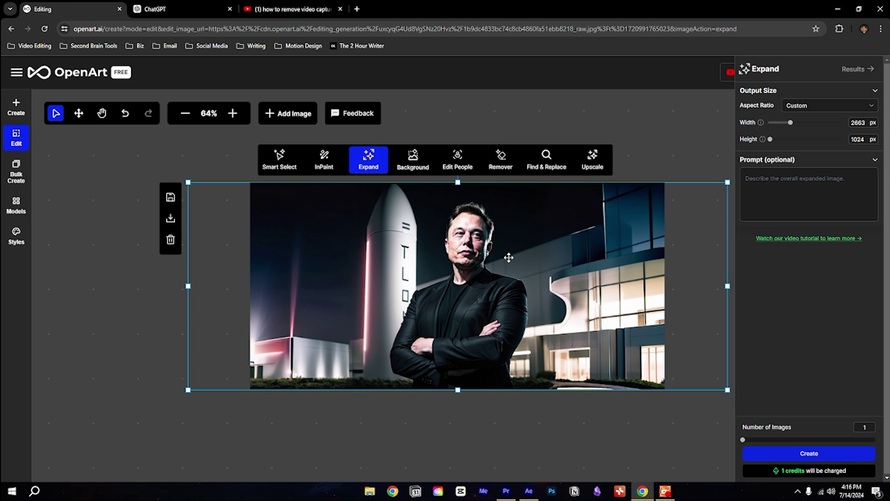
{"action": "left_click", "coordinate": [422, 168]}
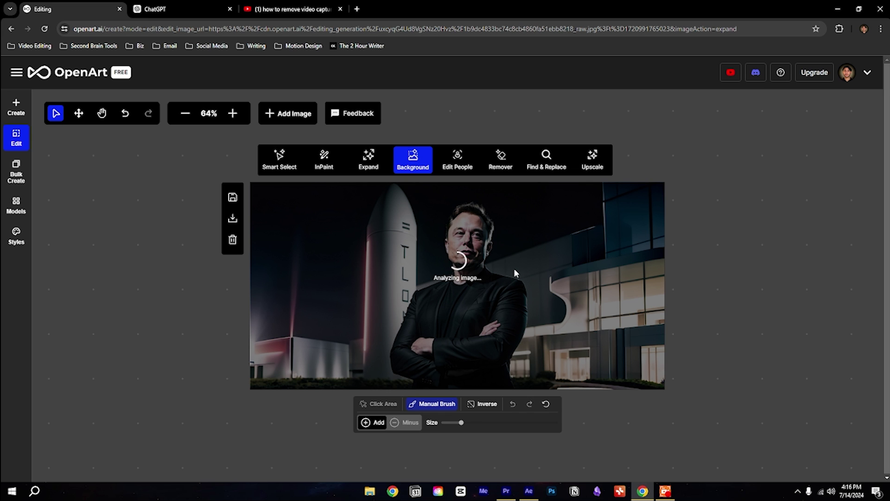
{"action": "mouse_move", "coordinate": [357, 373]}
{"action": "left_mouse_down"}
{"action": "mouse_move", "coordinate": [373, 344]}
{"action": "mouse_move", "coordinate": [378, 376]}
{"action": "mouse_move", "coordinate": [378, 332]}
{"action": "mouse_move", "coordinate": [374, 360]}
{"action": "left_mouse_up"}
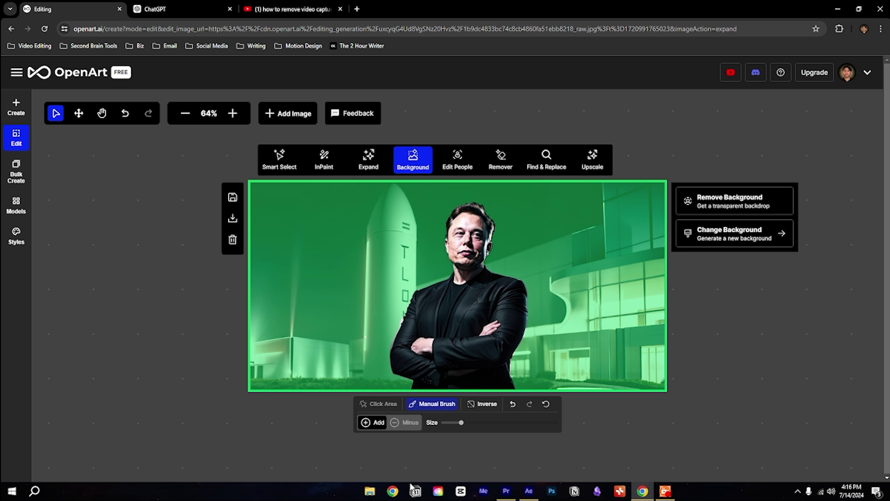
{"action": "left_click", "coordinate": [725, 202]}
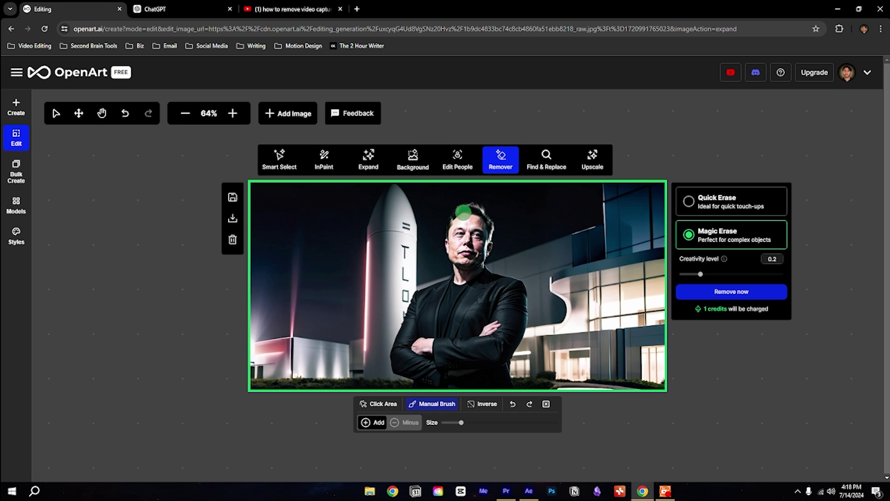
- Brush over the man and erase him with Magic Erase at creativity level 0.63, and mask the leftover artifact in the sky
{"action": "mouse_move", "coordinate": [466, 209]}
{"action": "left_mouse_down"}
{"action": "mouse_move", "coordinate": [453, 234]}
{"action": "mouse_move", "coordinate": [455, 283]}
{"action": "mouse_move", "coordinate": [413, 312]}
{"action": "mouse_move", "coordinate": [397, 349]}
{"action": "mouse_move", "coordinate": [413, 379]}
{"action": "mouse_move", "coordinate": [434, 382]}
{"action": "left_mouse_up"}
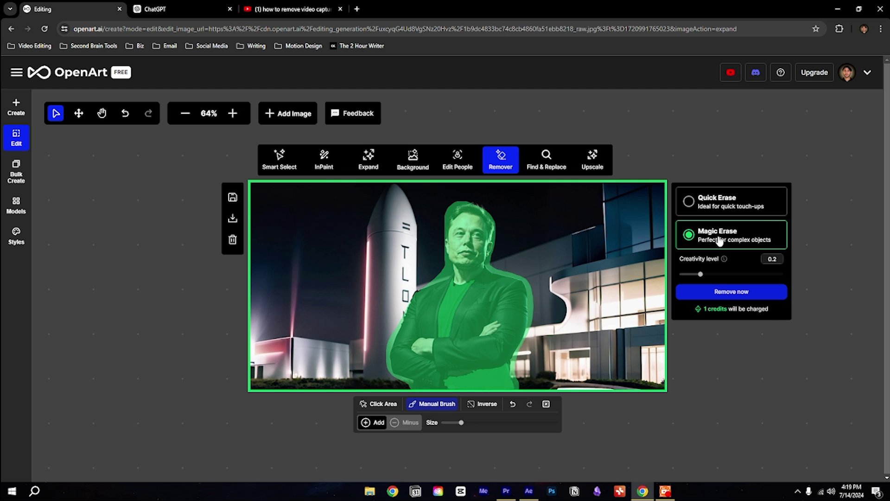
{"action": "left_click_drag", "start_coordinate": [701, 274], "coordinate": [745, 274]}
{"action": "left_click", "coordinate": [746, 295]}
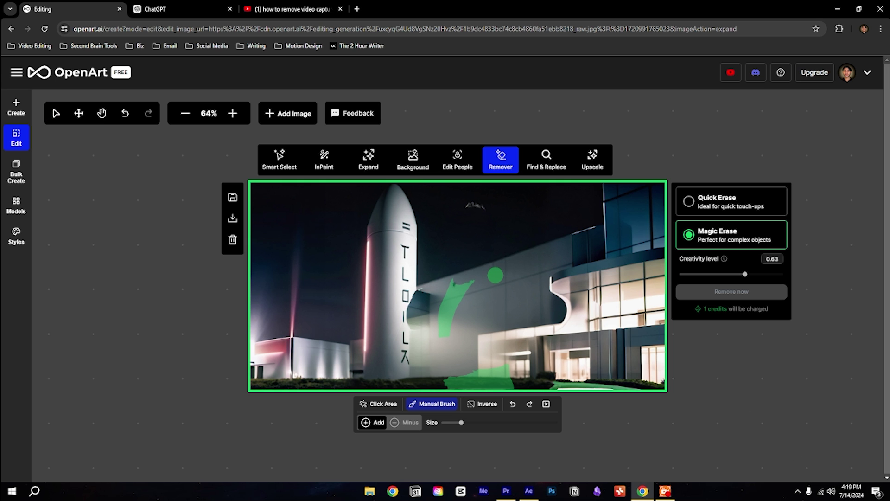
{"action": "left_click_drag", "start_coordinate": [473, 209], "coordinate": [488, 214]}
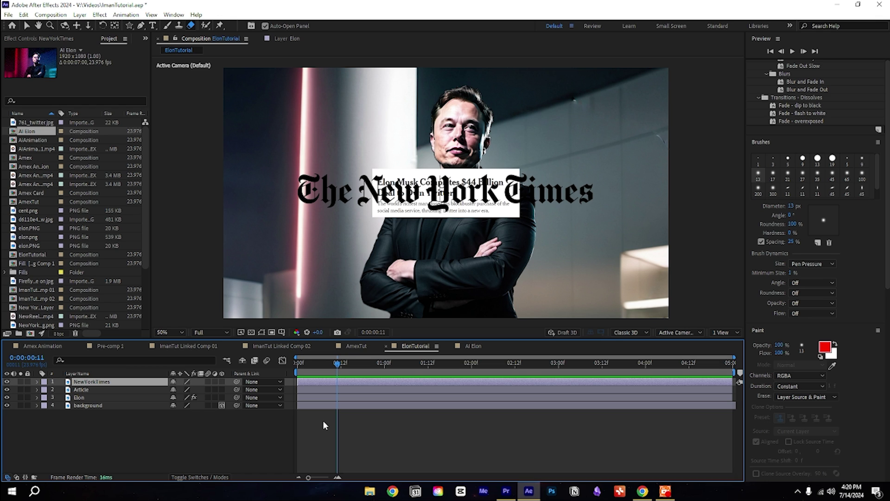
- In After Effects, return to frame 0 of ElonTutorial, scale the Article layer to 142% and move it beside the man
{"action": "left_click", "coordinate": [318, 385]}
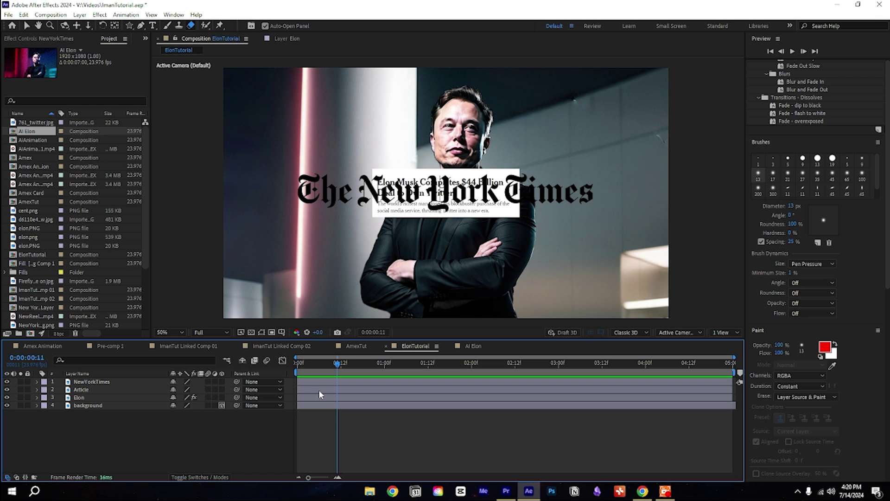
{"action": "left_click", "coordinate": [319, 390]}
{"action": "left_click_drag", "start_coordinate": [317, 365], "coordinate": [286, 377]}
{"action": "key", "text": "s"}
{"action": "left_click_drag", "start_coordinate": [182, 398], "coordinate": [200, 398]}
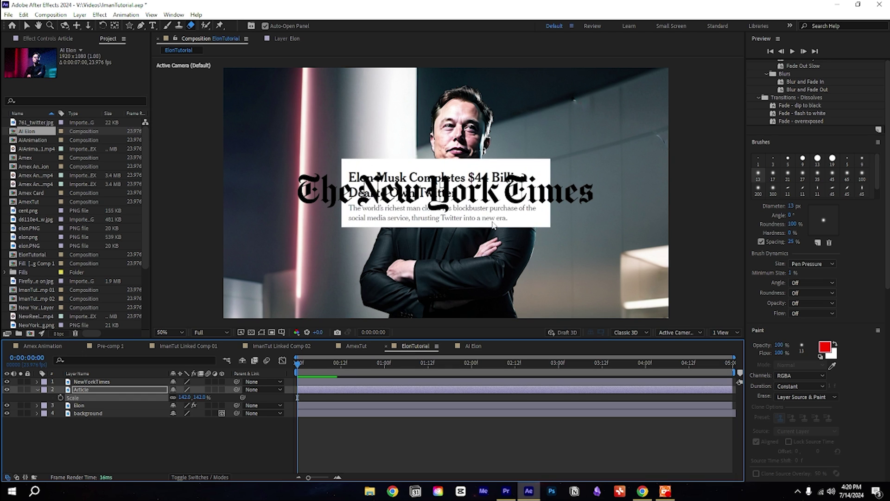
{"action": "left_click", "coordinate": [492, 224]}
{"action": "left_click", "coordinate": [510, 285]}
{"action": "left_click_drag", "start_coordinate": [487, 214], "coordinate": [392, 210]}
- Scale the NewYorkTimes layer to 52% and place the logo directly above the article headline
{"action": "left_click", "coordinate": [156, 380]}
{"action": "key", "text": "s"}
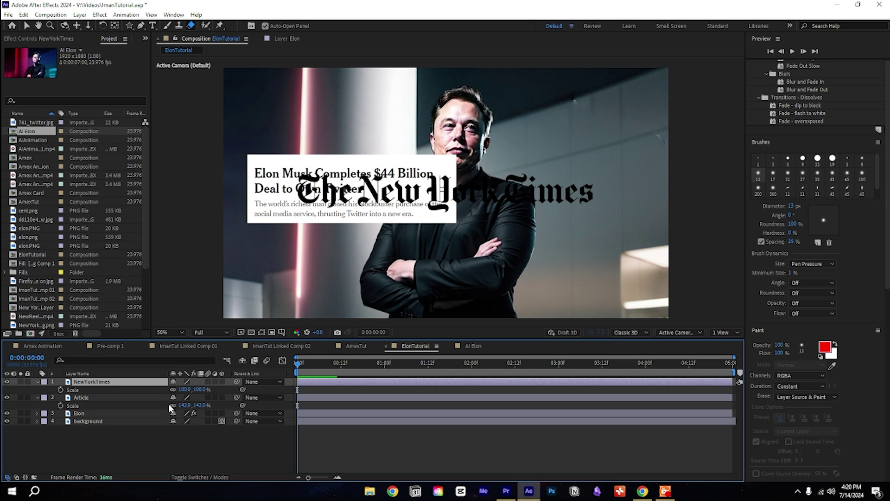
{"action": "left_click_drag", "start_coordinate": [184, 389], "coordinate": [168, 393]}
{"action": "left_click_drag", "start_coordinate": [477, 197], "coordinate": [384, 149]}
{"action": "left_click_drag", "start_coordinate": [185, 390], "coordinate": [181, 390]}
{"action": "left_click_drag", "start_coordinate": [362, 149], "coordinate": [362, 156]}
{"action": "left_click", "coordinate": [119, 435]}
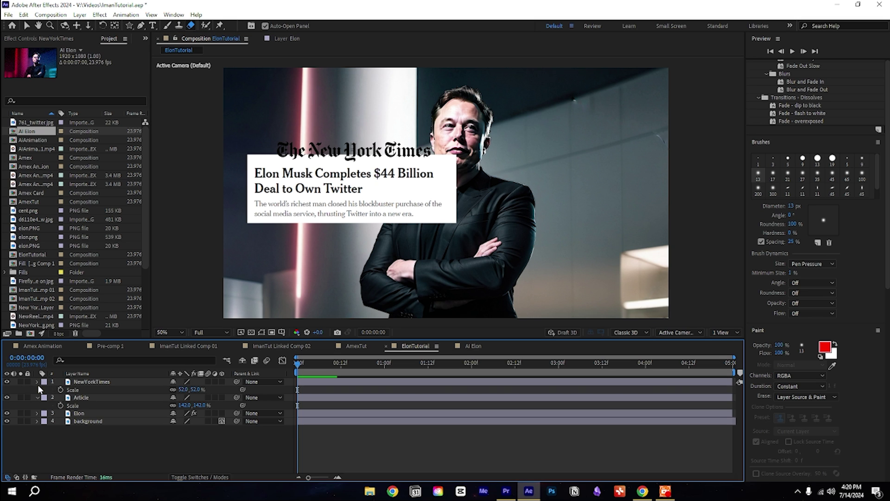
{"action": "left_click", "coordinate": [38, 383]}
{"action": "left_click", "coordinate": [38, 390]}
- Apply the Invert effect to the NewYorkTimes layer
{"action": "left_click", "coordinate": [105, 382]}
{"action": "key", "text": "ctrl+space"}
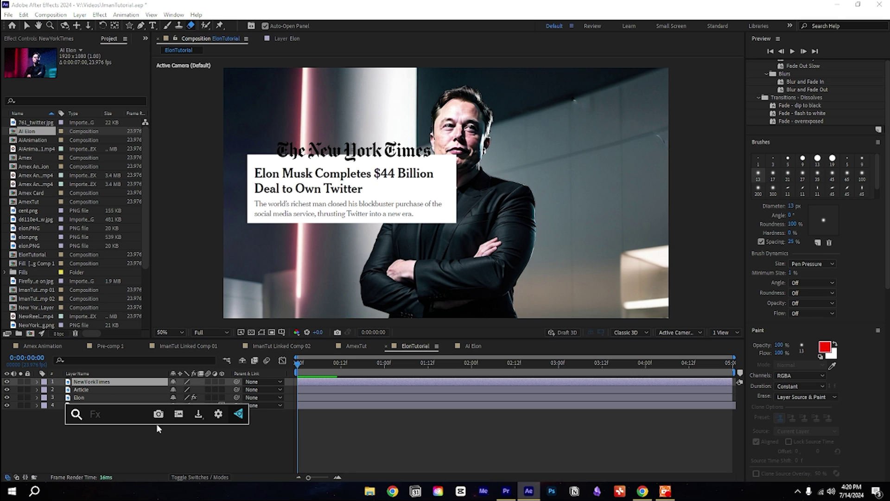
{"action": "type", "text": "invert"}
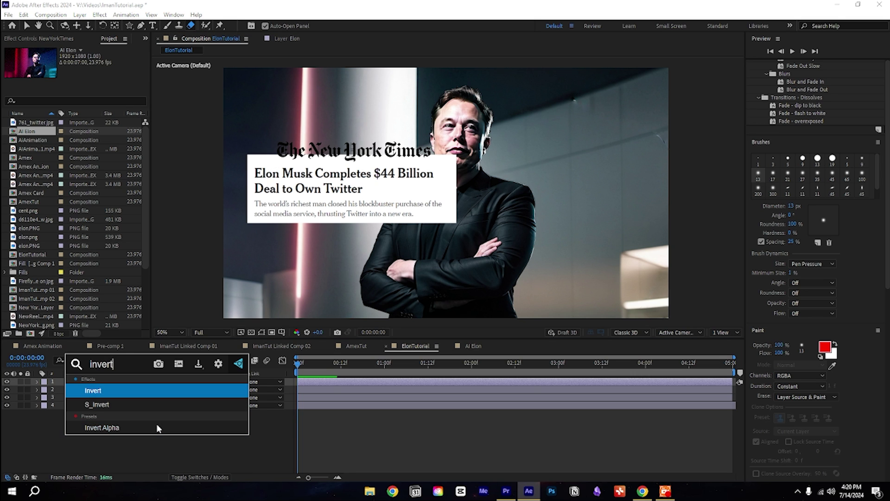
{"action": "key", "text": "Return"}
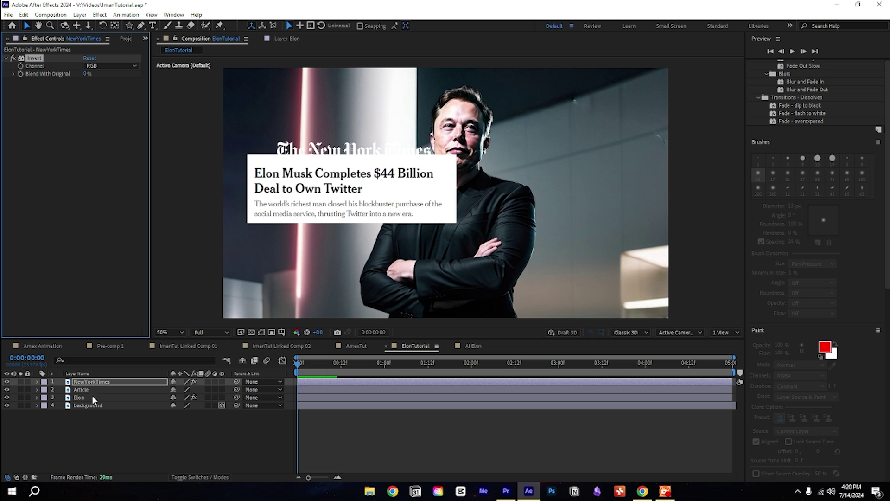
- Apply the Invert effect to the Article layer
{"action": "left_click", "coordinate": [91, 392]}
{"action": "key", "text": "ctrl+space"}
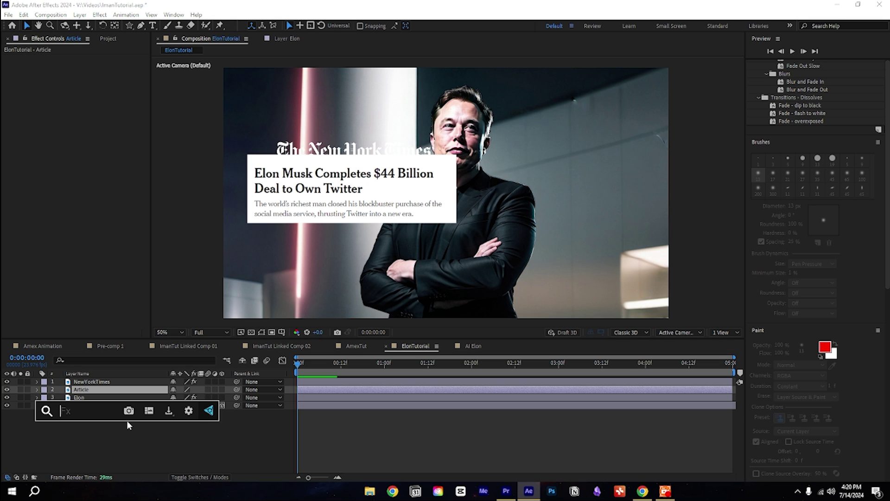
{"action": "type", "text": "invert"}
{"action": "key", "text": "Return"}
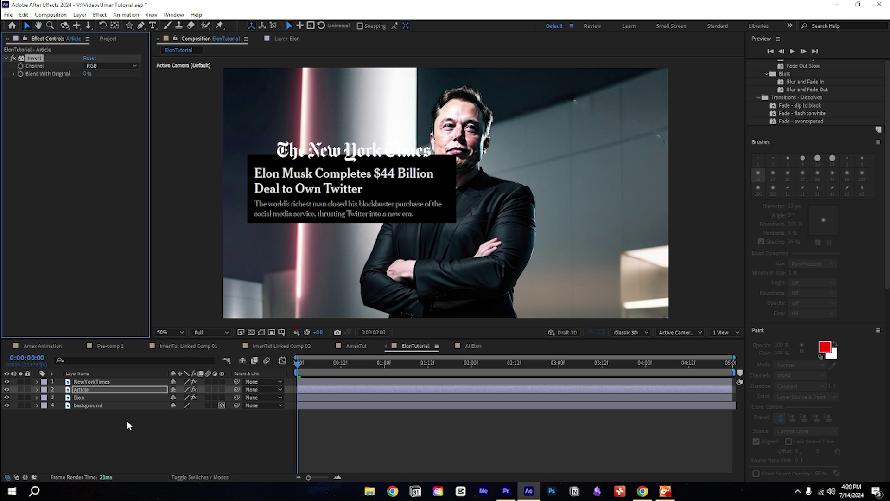
- Set the Article layer's blending mode to Screen
{"action": "left_click", "coordinate": [200, 476]}
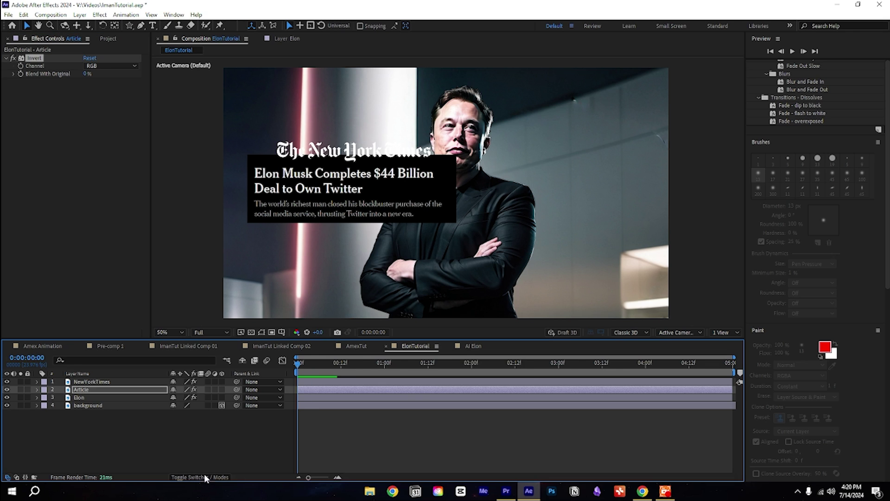
{"action": "left_click", "coordinate": [181, 390]}
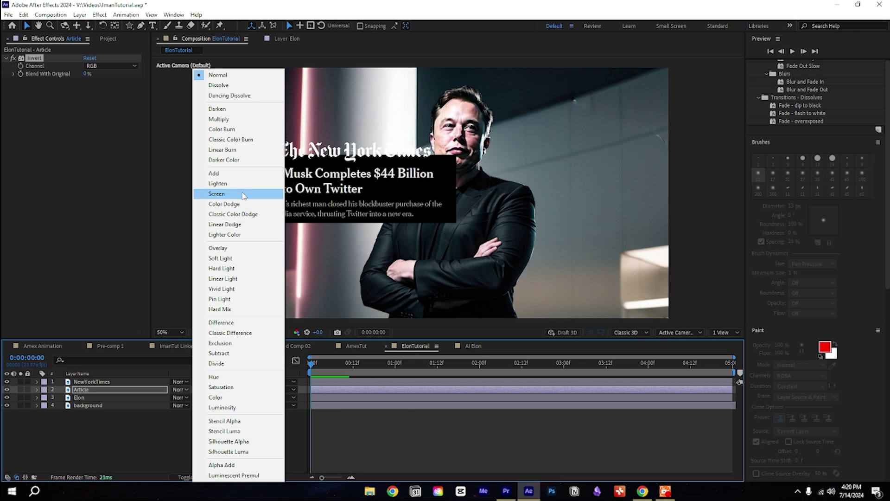
{"action": "left_click", "coordinate": [216, 194]}
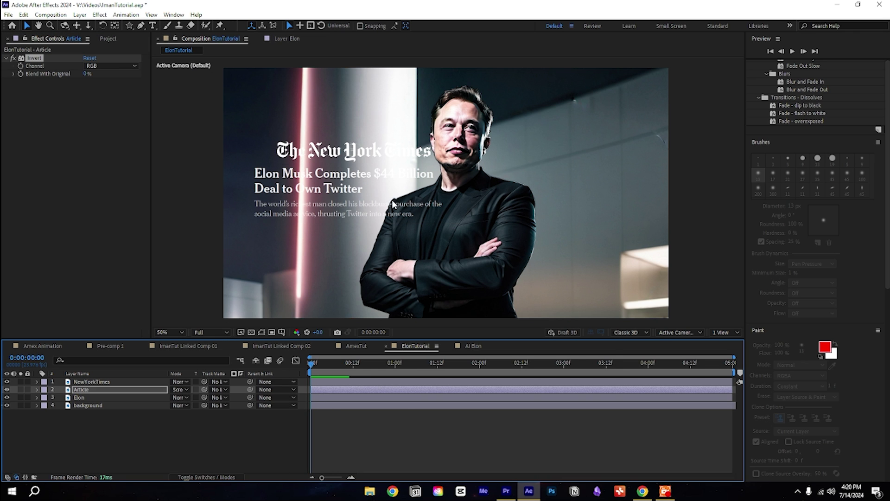
- Shrink the NewYorkTimes logo slightly, place it at about 528, 381, and parent the layer to Article
{"action": "left_click", "coordinate": [106, 382]}
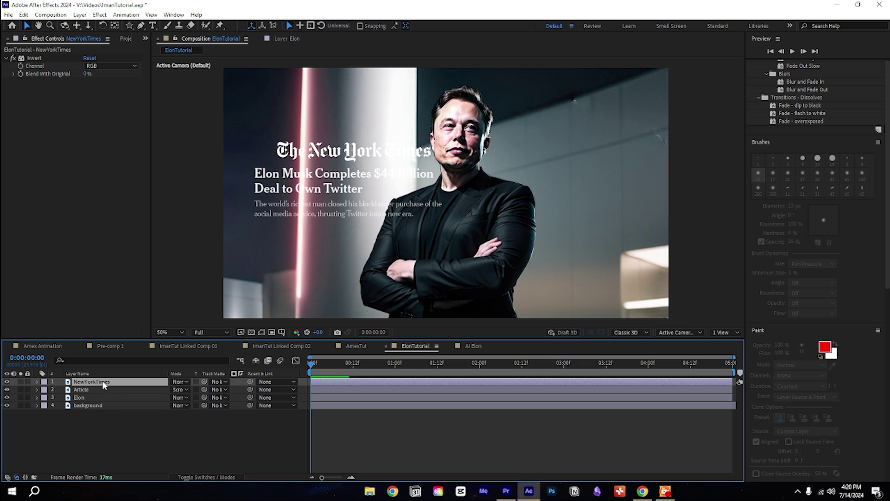
{"action": "key", "text": "s"}
{"action": "left_click_drag", "start_coordinate": [184, 389], "coordinate": [167, 398]}
{"action": "key", "text": "p"}
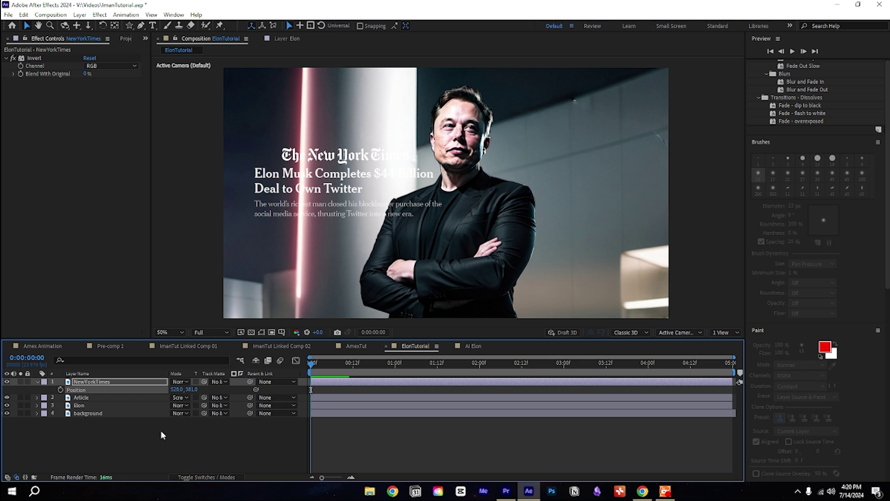
{"action": "left_click", "coordinate": [37, 382]}
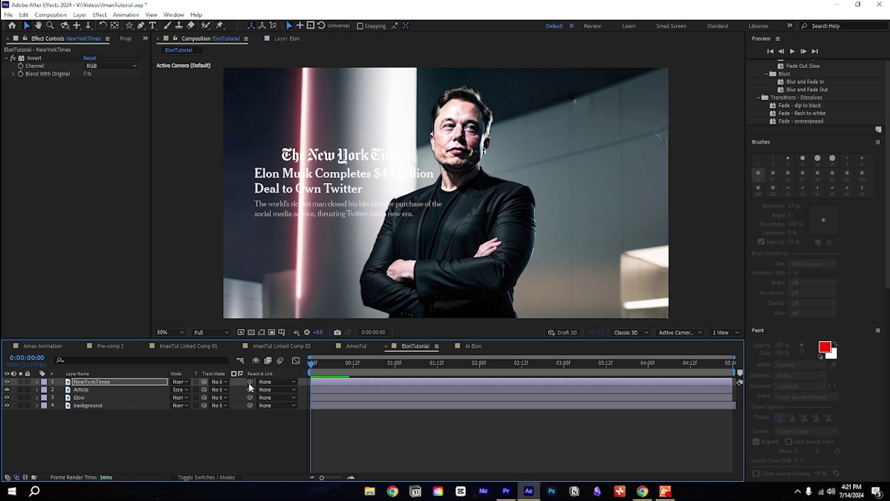
{"action": "left_click_drag", "start_coordinate": [250, 382], "coordinate": [92, 395]}
- Keyframe the Article layer's Position at frame 10 and set its Y position to 579 at frame 0
{"action": "left_click", "coordinate": [323, 392]}
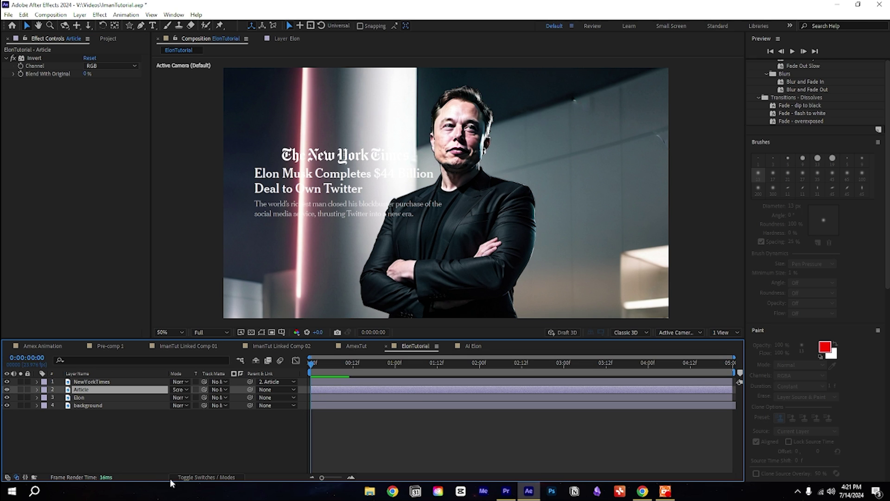
{"action": "key", "text": "p"}
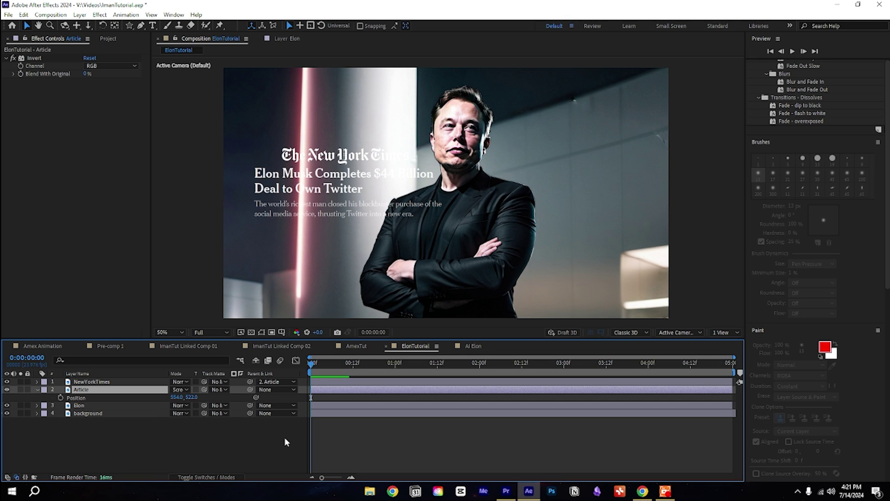
{"action": "key", "text": "shift+Page_Down"}
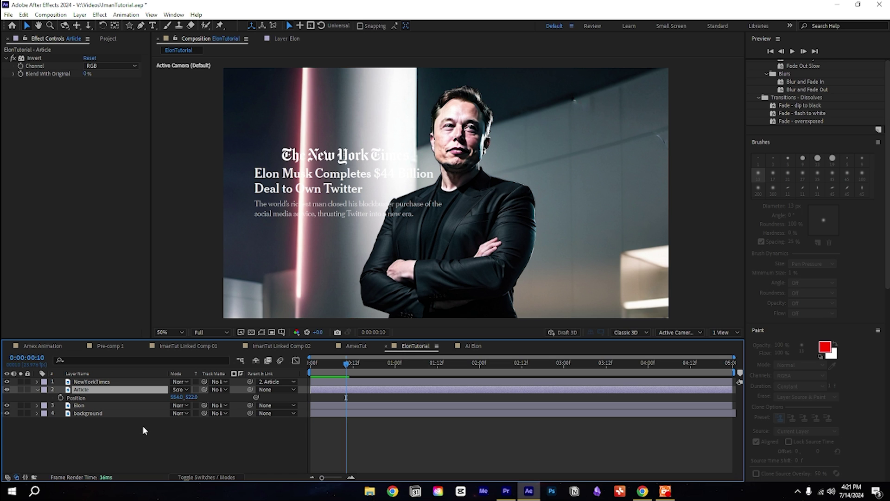
{"action": "left_click", "coordinate": [61, 398]}
{"action": "left_click_drag", "start_coordinate": [346, 365], "coordinate": [292, 374]}
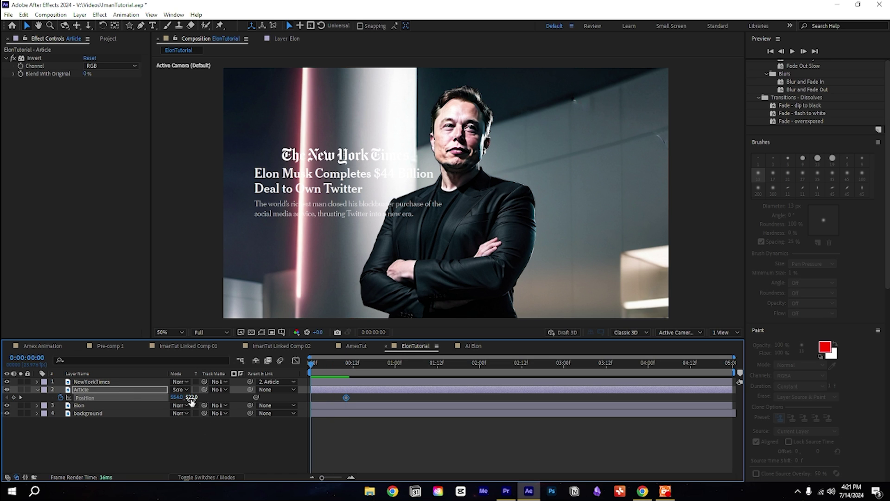
{"action": "left_click_drag", "start_coordinate": [191, 402], "coordinate": [219, 399]}
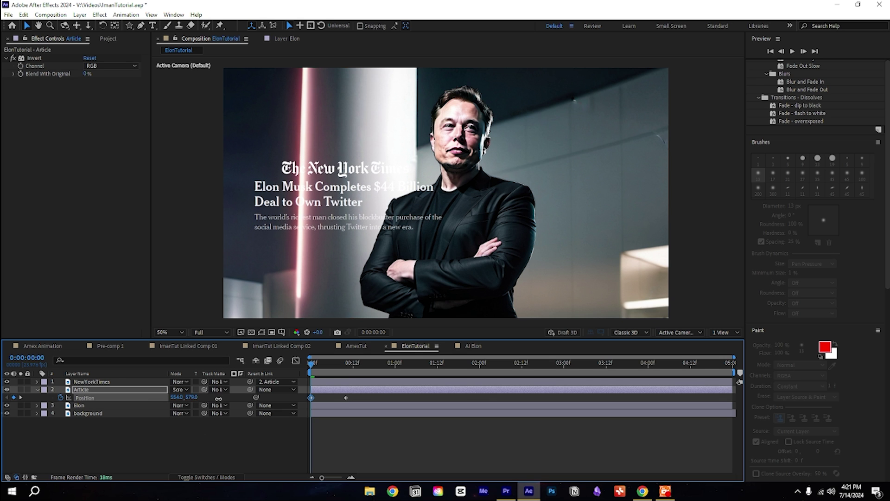
- Keyframe the Article layer's Opacity at 100% on frame 10 and lower it to about 2% on frame 0
{"action": "left_click", "coordinate": [114, 392]}
{"action": "key", "text": "t"}
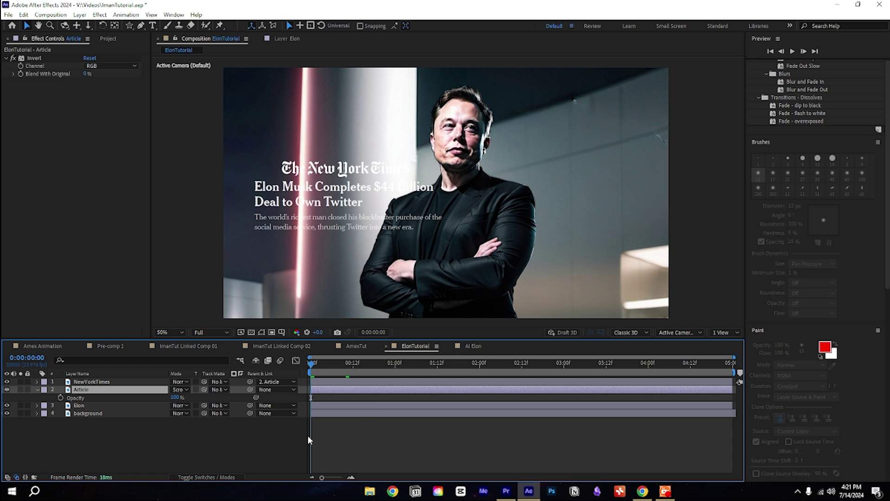
{"action": "key", "text": "shift+Page_Down"}
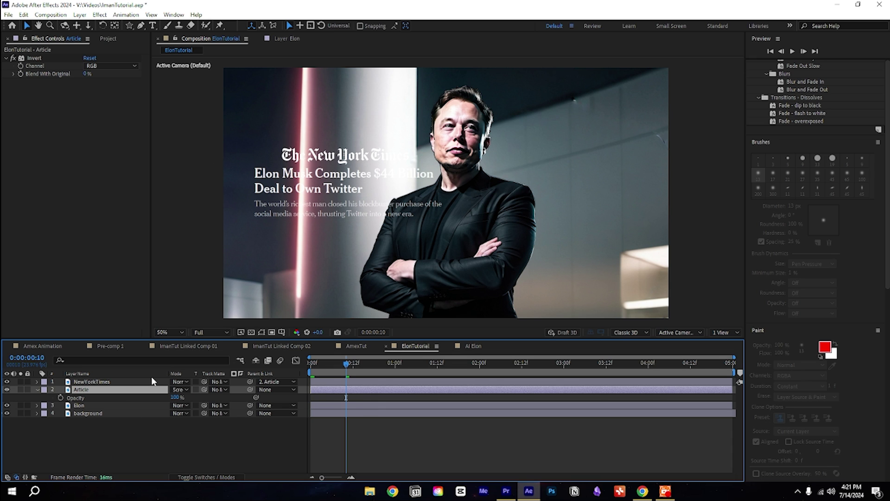
{"action": "left_click", "coordinate": [61, 398]}
{"action": "left_click_drag", "start_coordinate": [348, 368], "coordinate": [285, 381]}
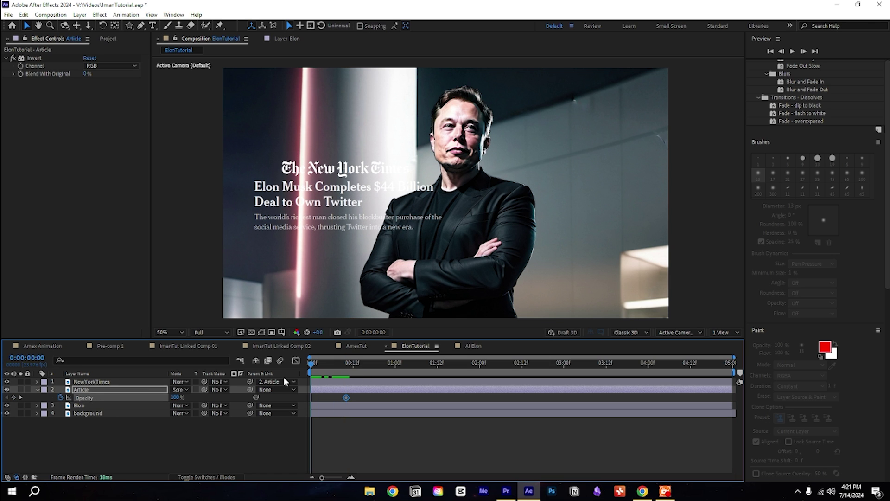
{"action": "left_click_drag", "start_coordinate": [175, 397], "coordinate": [107, 408]}
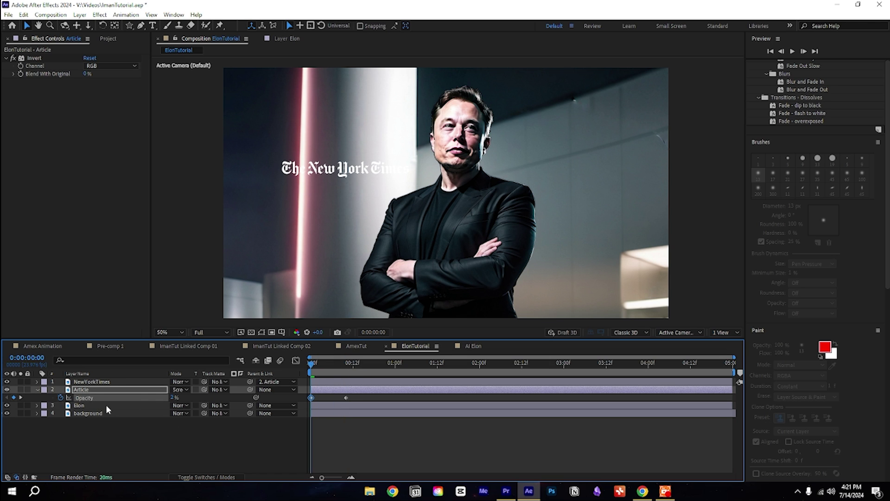
- Apply the Gaussian Blur (Legacy) effect to the Article layer with the playhead at frame 10, and collapse the layer's properties
{"action": "left_click_drag", "start_coordinate": [312, 369], "coordinate": [347, 374]}
{"action": "left_click", "coordinate": [333, 391]}
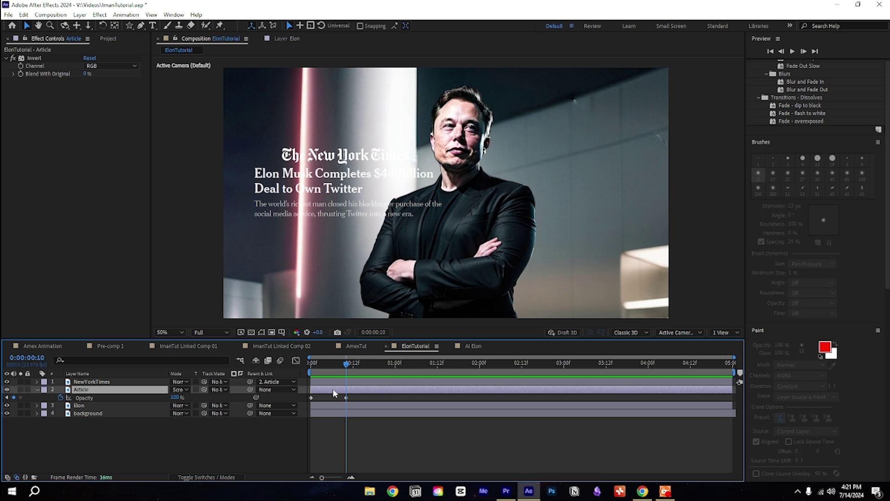
{"action": "key", "text": "ctrl+space"}
{"action": "type", "text": "gau"}
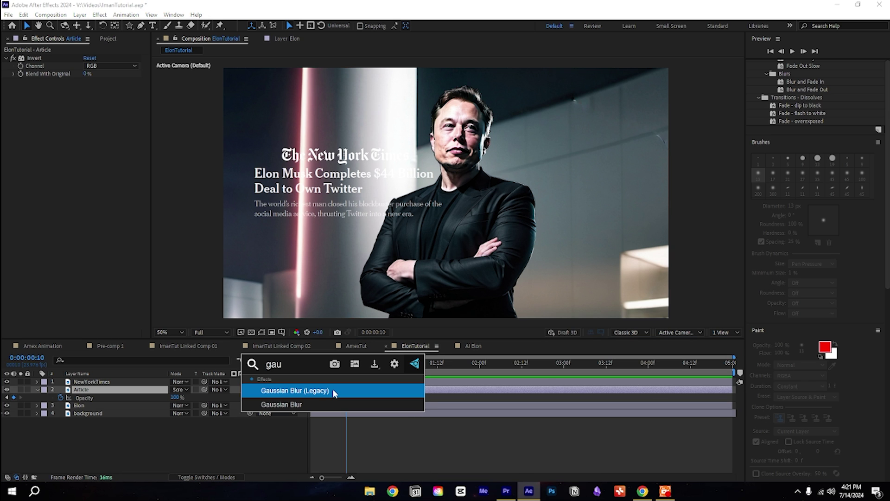
{"action": "left_click", "coordinate": [333, 391]}
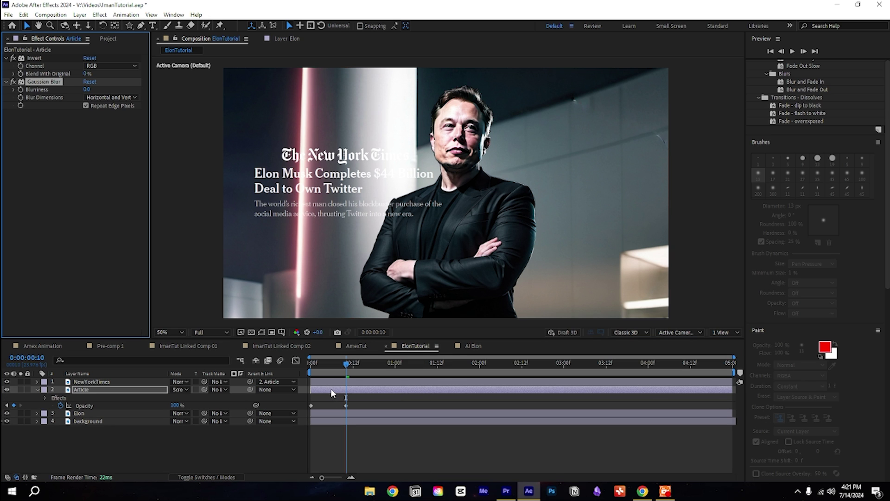
{"action": "left_click", "coordinate": [34, 389]}
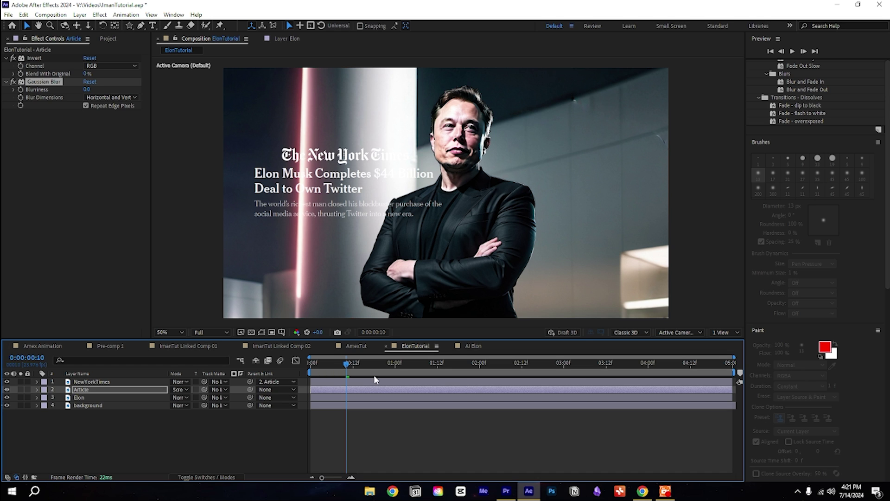
- Keyframe the Article layer's Gaussian Blur Blurriness at 0 on frame 10 and 30 on frame 0, and preview the animation
{"action": "left_click", "coordinate": [20, 90]}
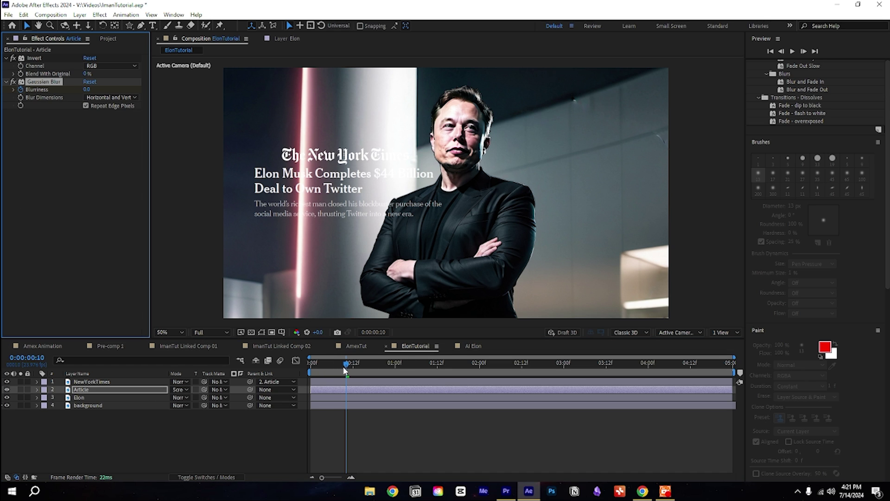
{"action": "left_click_drag", "start_coordinate": [345, 366], "coordinate": [285, 384]}
{"action": "left_click", "coordinate": [87, 89]}
{"action": "type", "text": "30"}
{"action": "key", "text": "Return"}
{"action": "key", "text": "space"}
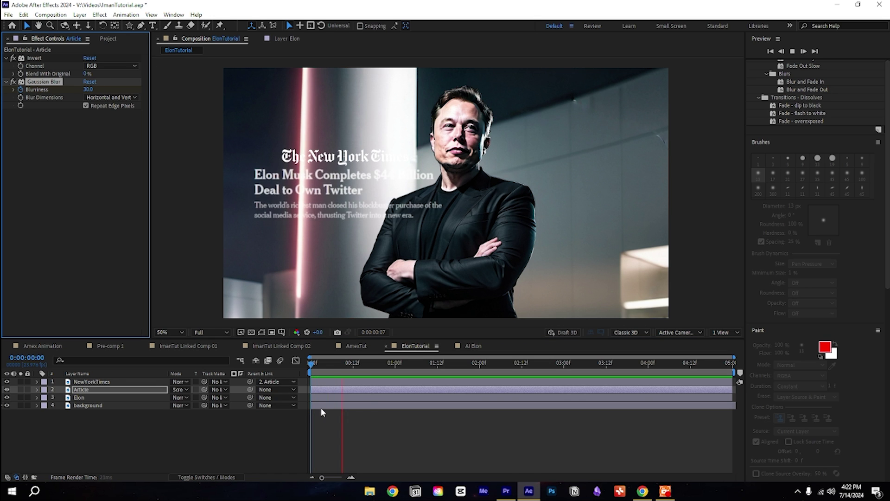
{"action": "left_click_drag", "start_coordinate": [326, 365], "coordinate": [356, 389]}
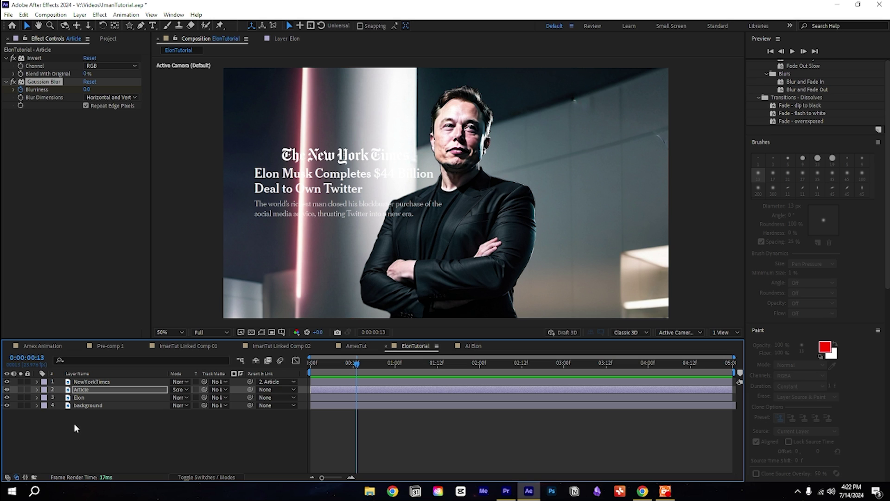
- Copy the Article layer's Gaussian Blur and Opacity keyframes onto the NewYorkTimes layer at frame 0, and collapse the Article layer
{"action": "key", "text": "u"}
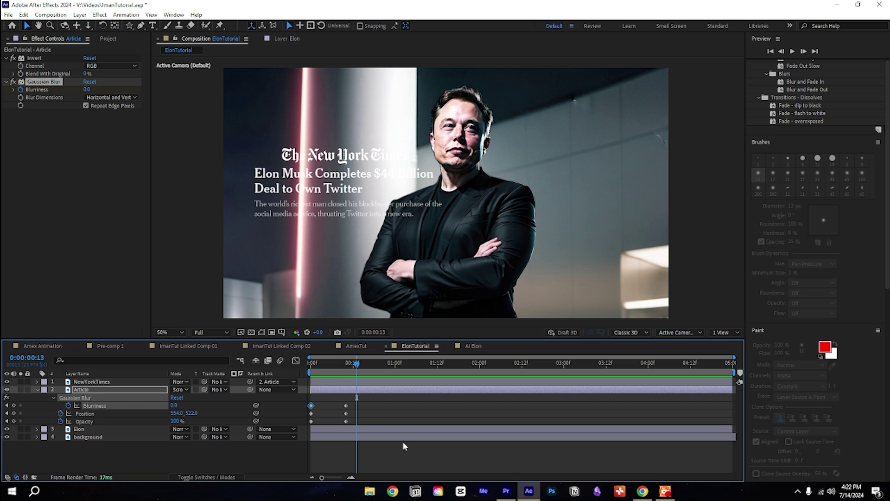
{"action": "key", "text": "Home"}
{"action": "left_click", "coordinate": [99, 423]}
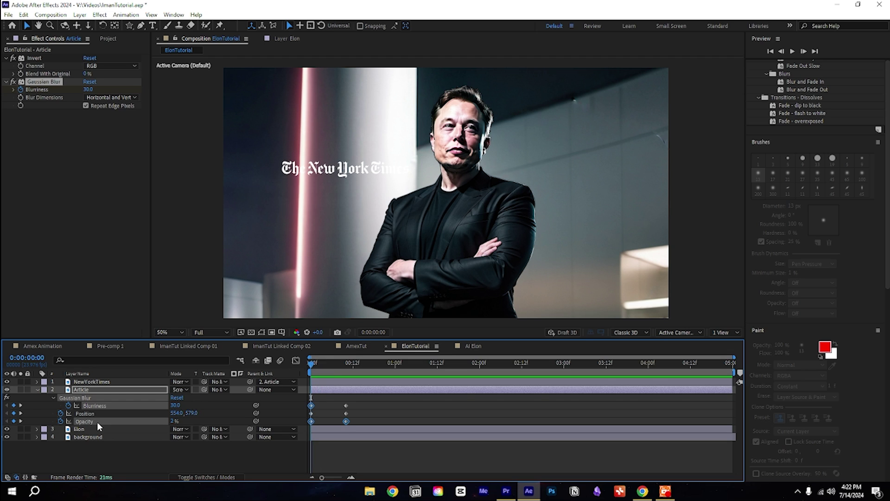
{"action": "left_click", "coordinate": [91, 398]}
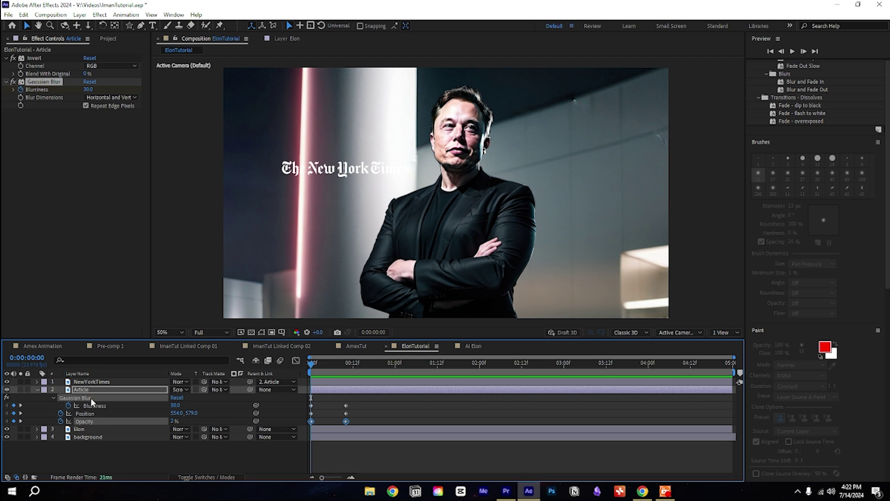
{"action": "left_click", "coordinate": [112, 382]}
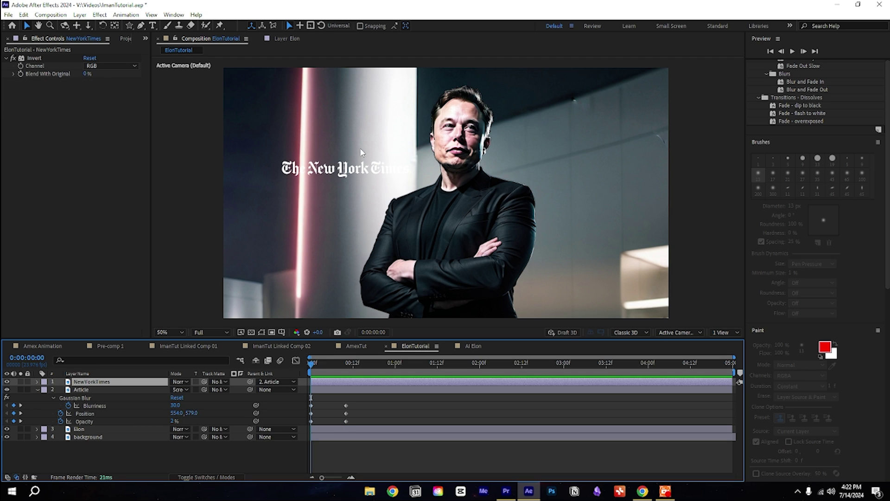
{"action": "key", "text": "ctrl+v"}
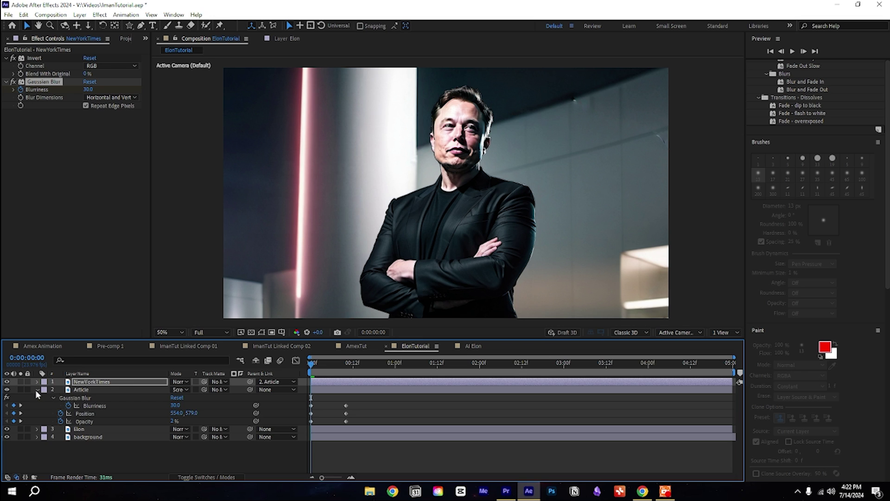
{"action": "left_click", "coordinate": [37, 390]}
- Reveal the Article layer's Position and apply Easy Ease to both of its keyframes
{"action": "left_click_drag", "start_coordinate": [312, 371], "coordinate": [349, 385]}
{"action": "left_click", "coordinate": [93, 391]}
{"action": "key", "text": "p"}
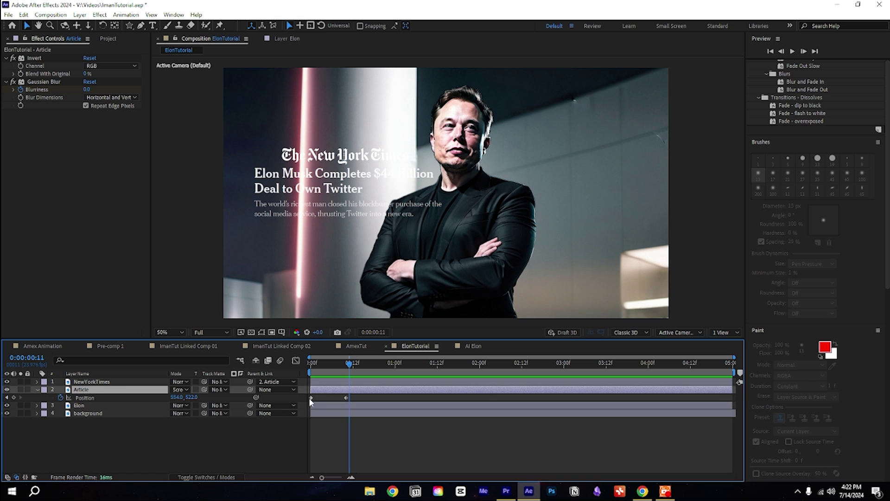
{"action": "mouse_move", "coordinate": [344, 369]}
{"action": "left_mouse_down"}
{"action": "mouse_move", "coordinate": [314, 372]}
{"action": "mouse_move", "coordinate": [346, 369]}
{"action": "left_mouse_up"}
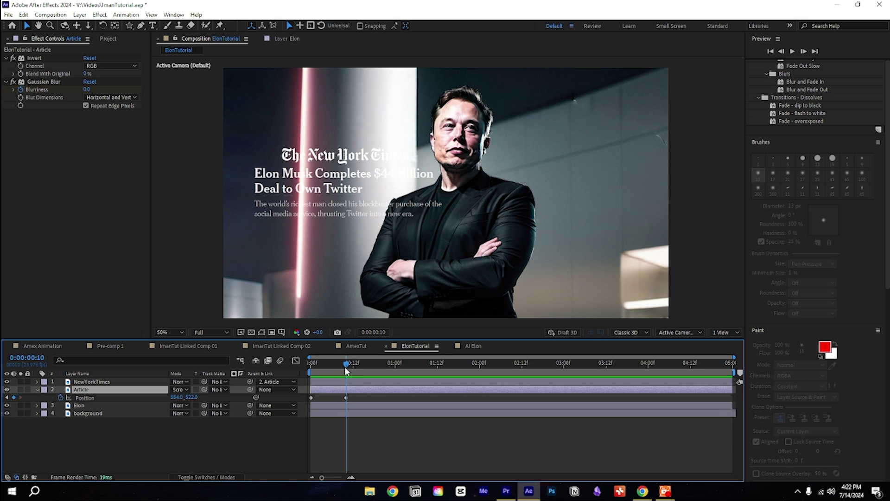
{"action": "left_click_drag", "start_coordinate": [372, 398], "coordinate": [307, 399]}
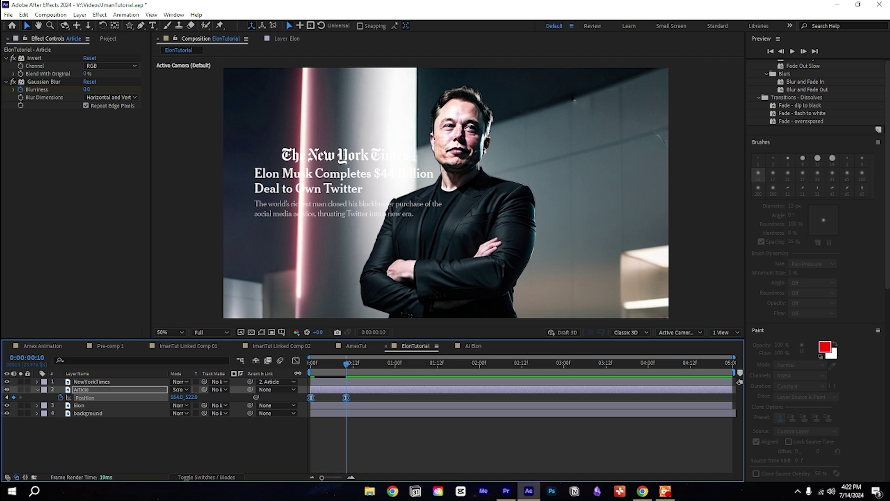
- Lengthen the final Position keyframe's ease handle in the Article layer's speed graph, and preview the motion from the start
{"action": "left_click", "coordinate": [295, 361]}
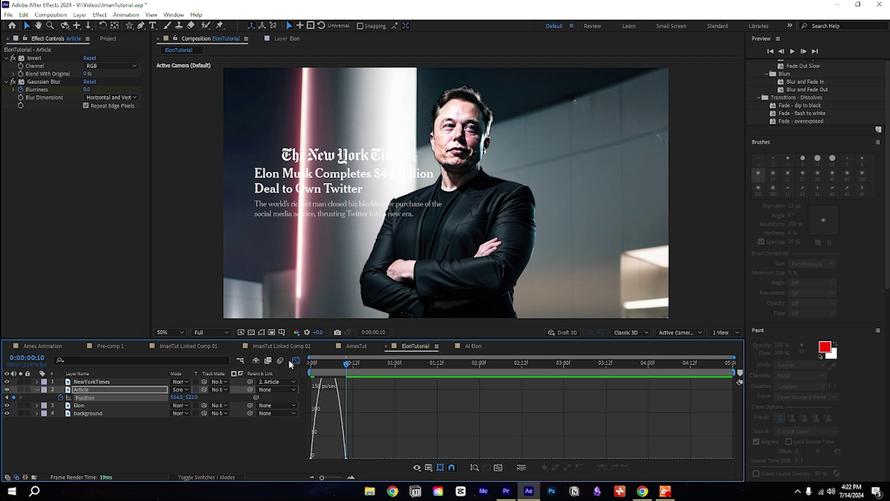
{"action": "left_click_drag", "start_coordinate": [330, 478], "coordinate": [348, 480]}
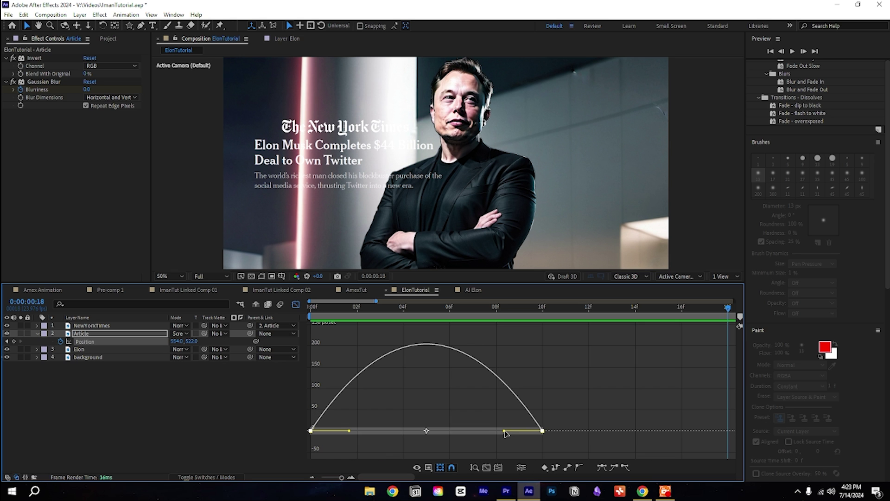
{"action": "left_click_drag", "start_coordinate": [506, 431], "coordinate": [444, 431]}
{"action": "left_click_drag", "start_coordinate": [335, 310], "coordinate": [305, 323]}
{"action": "key", "text": "space"}
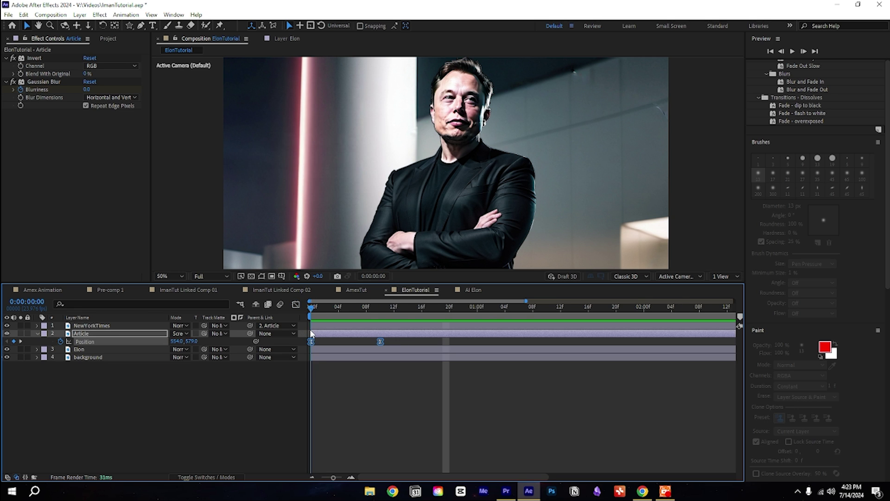
- Move the Article layer's final Position keyframe to frame 20 and preview the slower movement
{"action": "left_click_drag", "start_coordinate": [310, 308], "coordinate": [448, 337]}
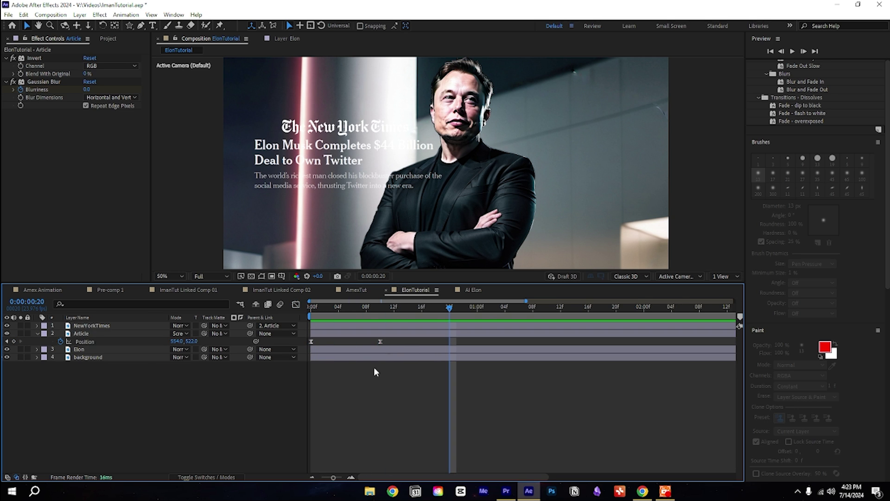
{"action": "left_click_drag", "start_coordinate": [380, 341], "coordinate": [450, 345]}
{"action": "left_click_drag", "start_coordinate": [341, 309], "coordinate": [290, 315]}
{"action": "key", "text": "space"}
{"action": "key", "text": "space"}
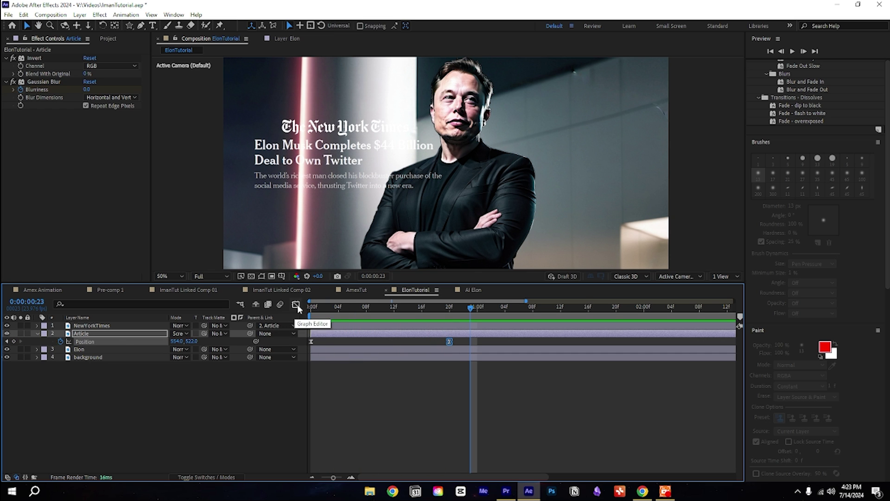
- Move the final Blurriness and Opacity keyframes of both NewYorkTimes and Article to frame 20, preview, and collapse both layers
{"action": "left_click", "coordinate": [123, 335]}
{"action": "key", "text": "u"}
{"action": "left_click", "coordinate": [115, 326]}
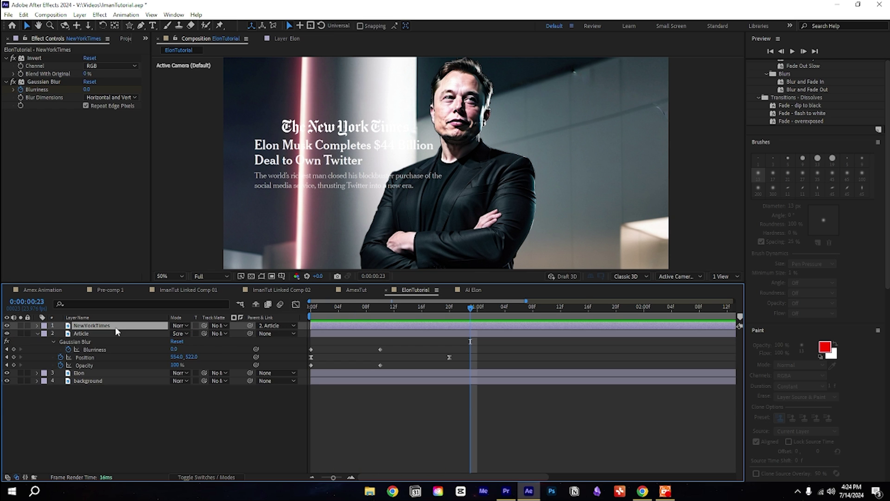
{"action": "key", "text": "u"}
{"action": "left_click_drag", "start_coordinate": [406, 389], "coordinate": [376, 338]}
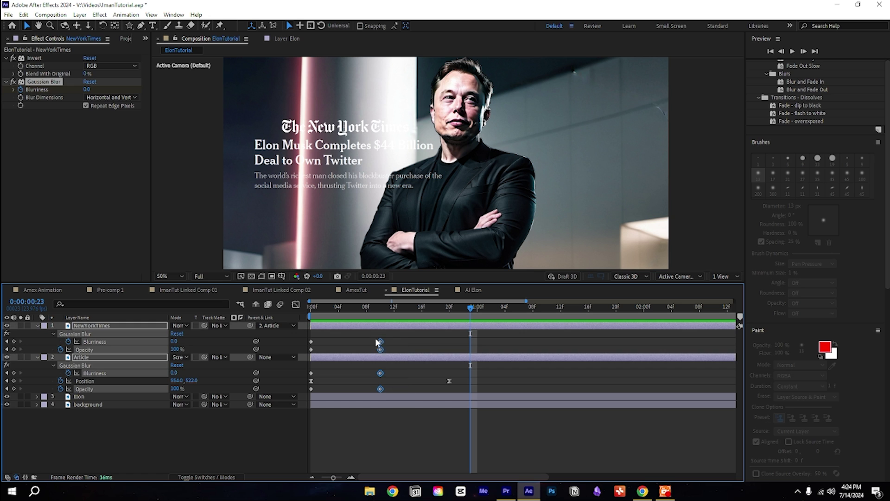
{"action": "left_click", "coordinate": [450, 309]}
{"action": "left_click_drag", "start_coordinate": [382, 350], "coordinate": [451, 351]}
{"action": "left_click_drag", "start_coordinate": [333, 309], "coordinate": [280, 327]}
{"action": "key", "text": "space"}
{"action": "key", "text": "space"}
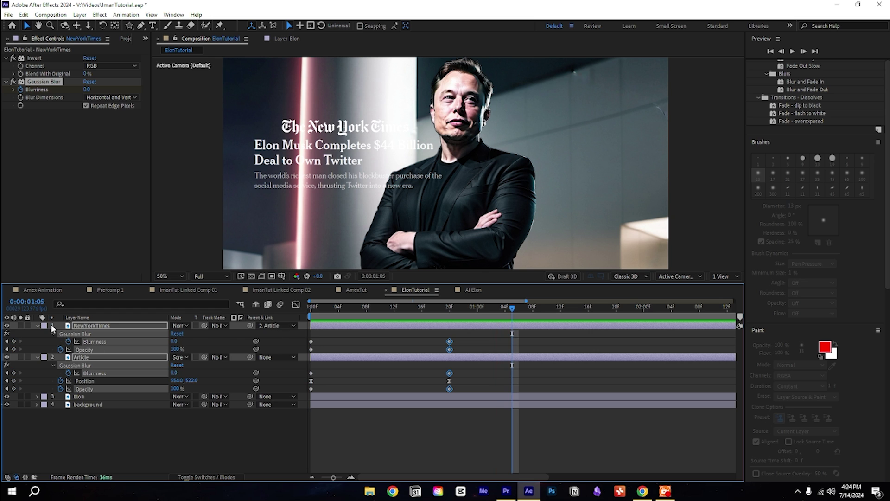
{"action": "left_click", "coordinate": [38, 326]}
{"action": "left_click", "coordinate": [78, 387]}
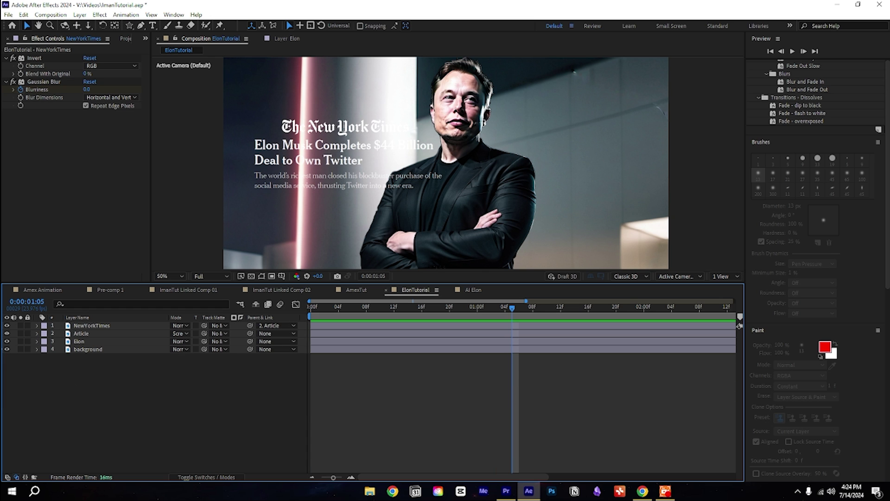
- Draw a blue-filled rectangle about 306 by 71 px over the words "Own Twitter" in the headline
{"action": "left_click", "coordinate": [131, 25]}
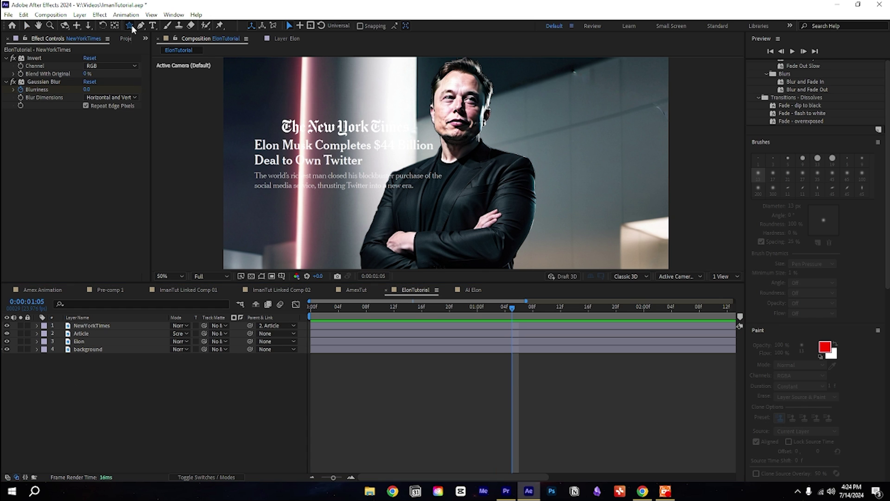
{"action": "left_click", "coordinate": [166, 25]}
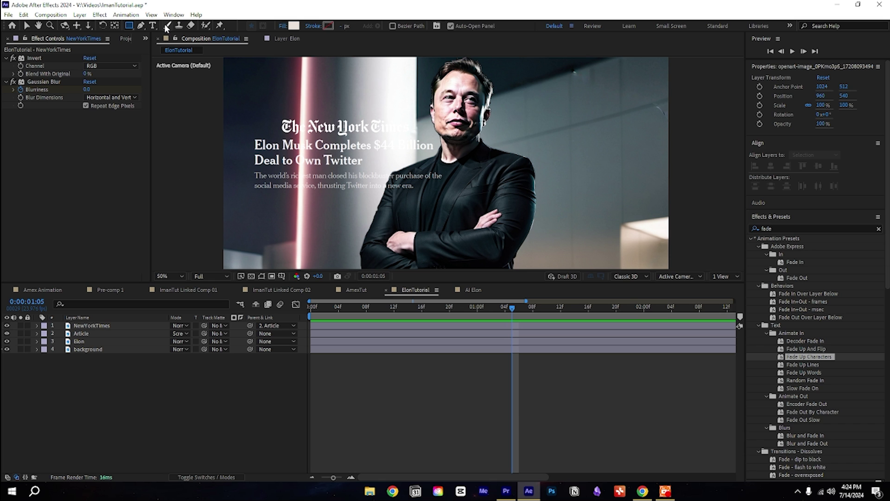
{"action": "left_click", "coordinate": [294, 26]}
{"action": "left_click_drag", "start_coordinate": [543, 351], "coordinate": [570, 252]}
{"action": "left_click", "coordinate": [613, 289]}
{"action": "scroll", "coordinate": [317, 195], "scroll_direction": "up", "scroll_amount": 1}
{"action": "left_click_drag", "start_coordinate": [233, 204], "coordinate": [417, 232]}
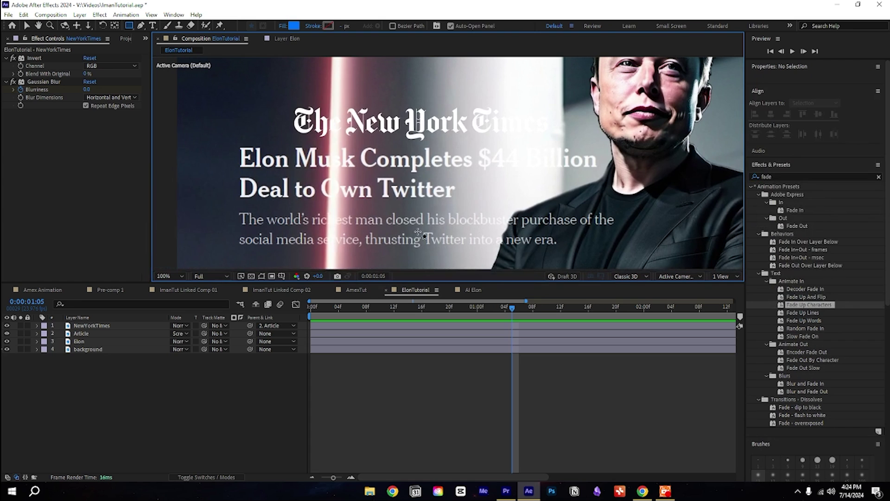
{"action": "mouse_move", "coordinate": [318, 174]}
{"action": "left_mouse_down"}
{"action": "mouse_move", "coordinate": [399, 207]}
{"action": "mouse_move", "coordinate": [460, 207]}
{"action": "left_mouse_up"}
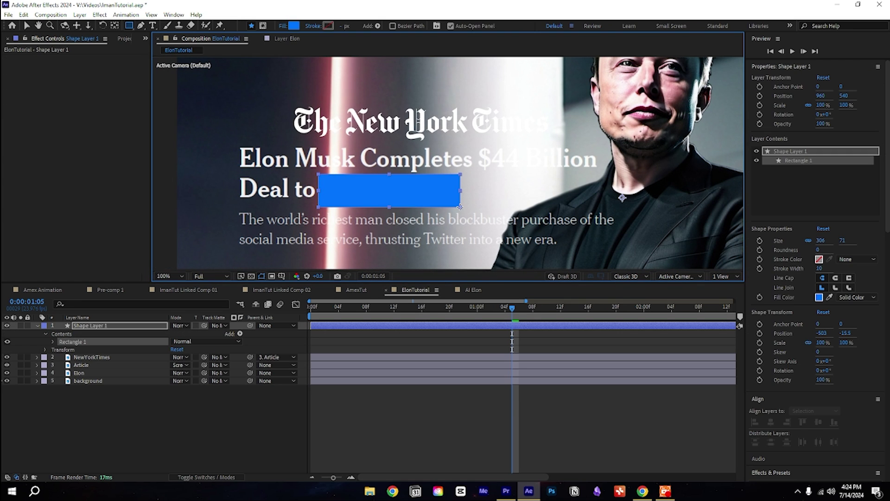
{"action": "left_click", "coordinate": [38, 326]}
- Try the Screen blending mode on the rectangle's shape layer and settle on Add
{"action": "left_click", "coordinate": [180, 325]}
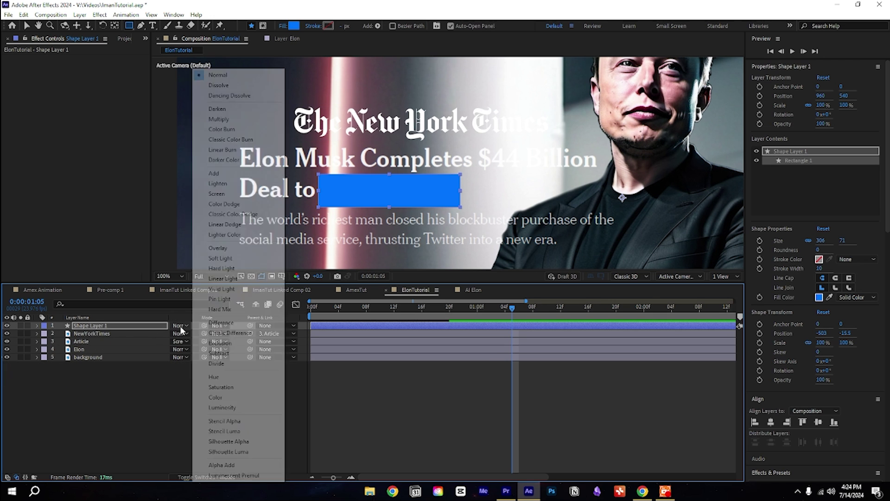
{"action": "left_click", "coordinate": [234, 193]}
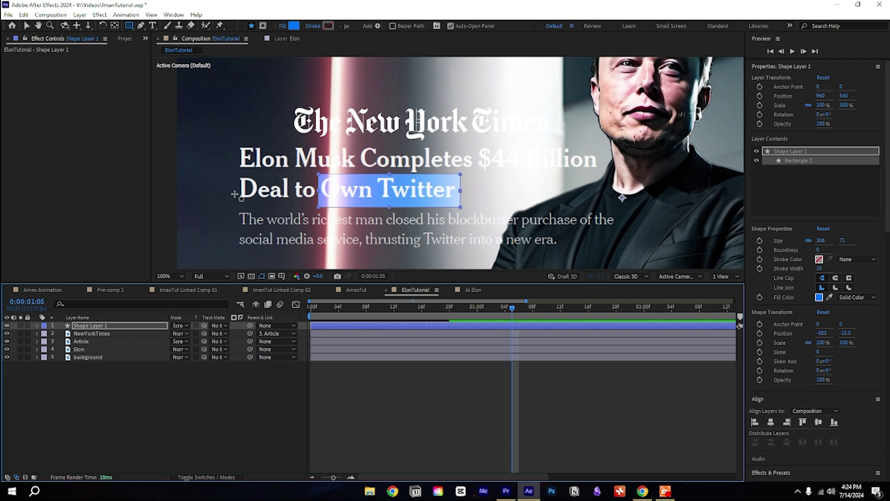
{"action": "left_click", "coordinate": [181, 325]}
{"action": "left_click", "coordinate": [223, 176]}
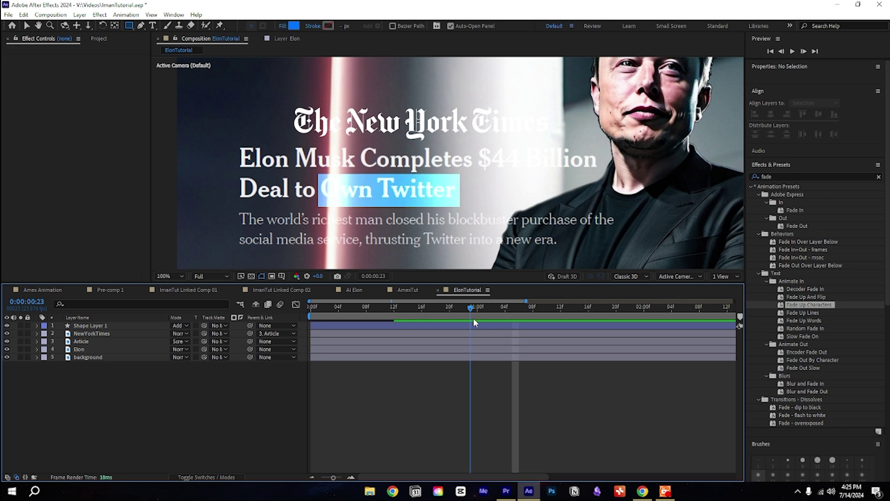
- Shift the start of the rectangle's shape layer to 0:00:01:04 in the timeline
{"action": "left_click_drag", "start_coordinate": [473, 318], "coordinate": [506, 314]}
{"action": "left_click", "coordinate": [346, 324]}
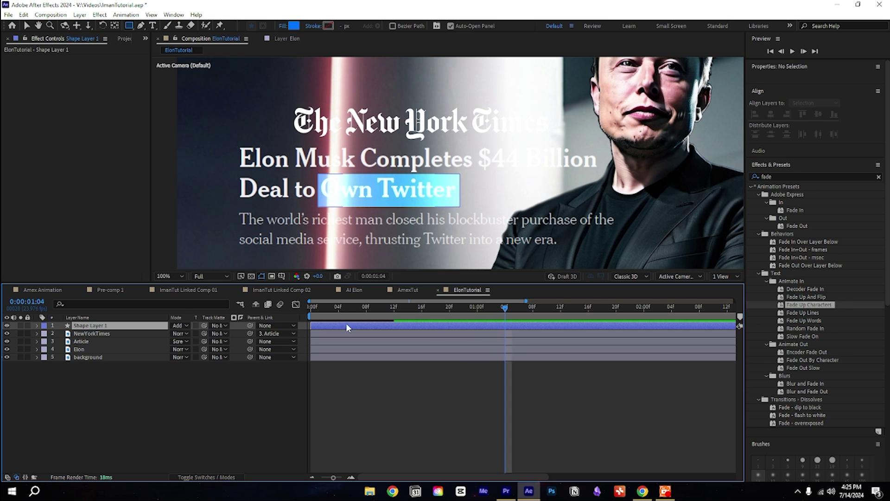
{"action": "left_click_drag", "start_coordinate": [333, 324], "coordinate": [511, 332]}
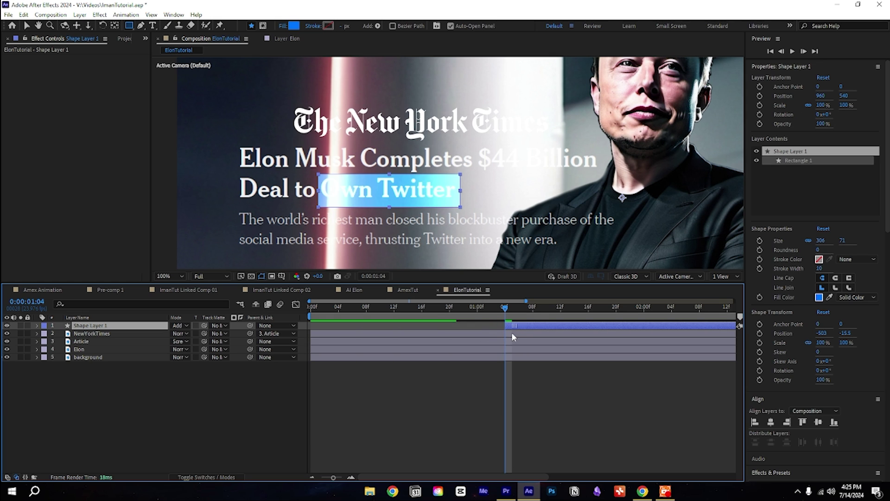
- Apply the Linear Wipe effect to the rectangle's shape layer and set its Wipe Angle to 270°
{"action": "key", "text": "ctrl+space"}
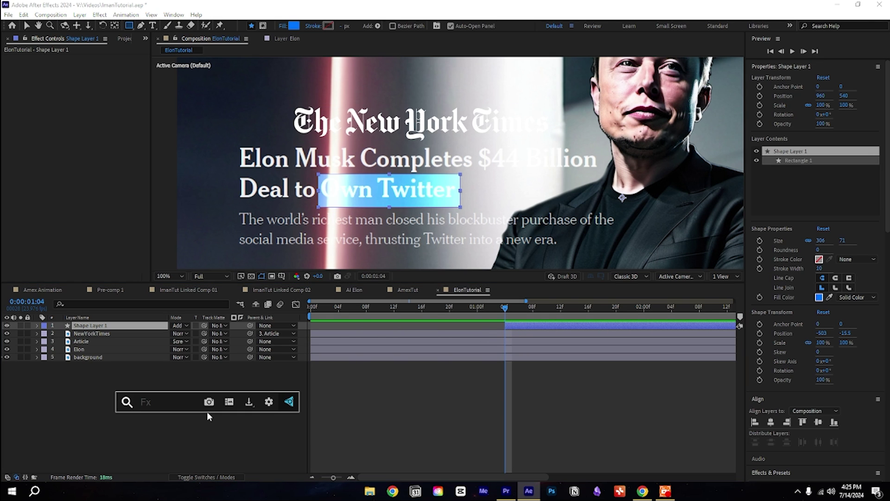
{"action": "type", "text": "linea"}
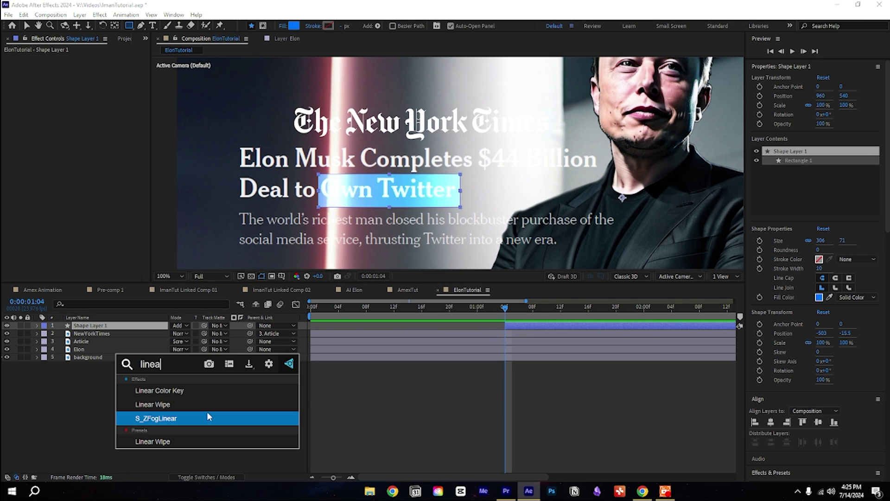
{"action": "left_click", "coordinate": [205, 401]}
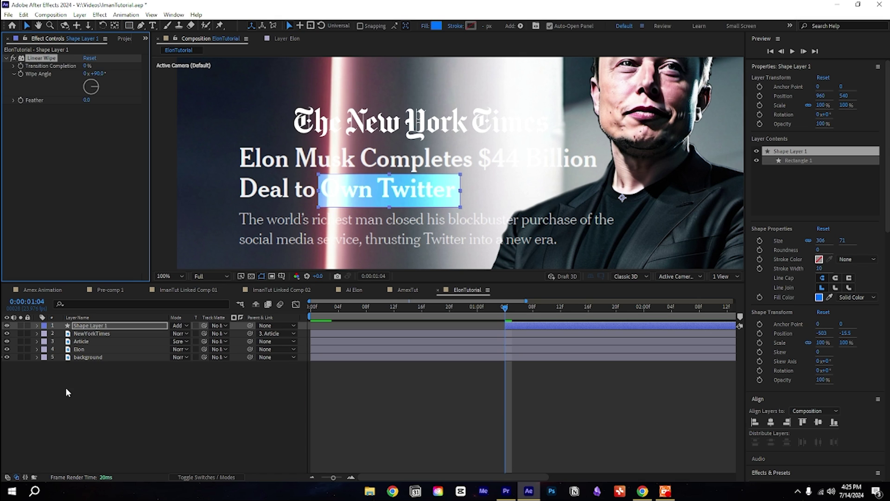
{"action": "left_click", "coordinate": [99, 74]}
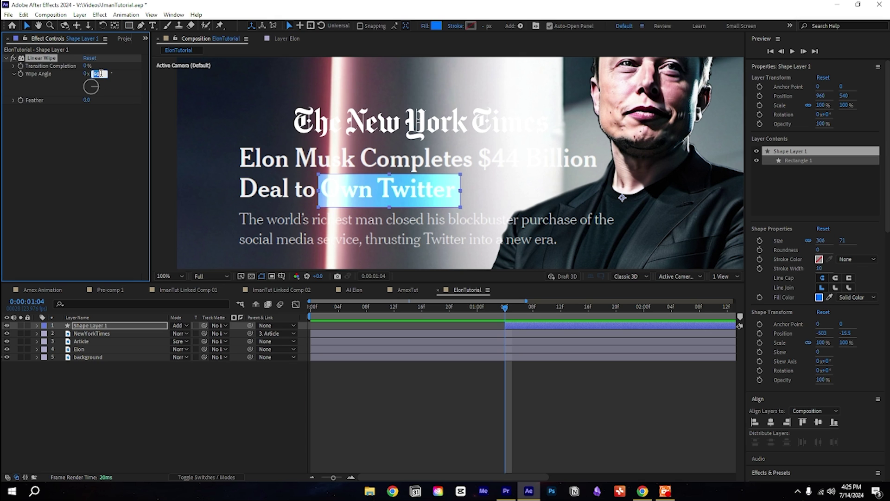
{"action": "type", "text": "270"}
{"action": "key", "text": "Return"}
- Keyframe the Linear Wipe's Transition Completion from 88% at 0:00:01:04 to 0% at 0:00:02:00 and preview the highlight
{"action": "key", "text": "shift+Page_Down"}
{"action": "key", "text": "shift+Page_Down"}
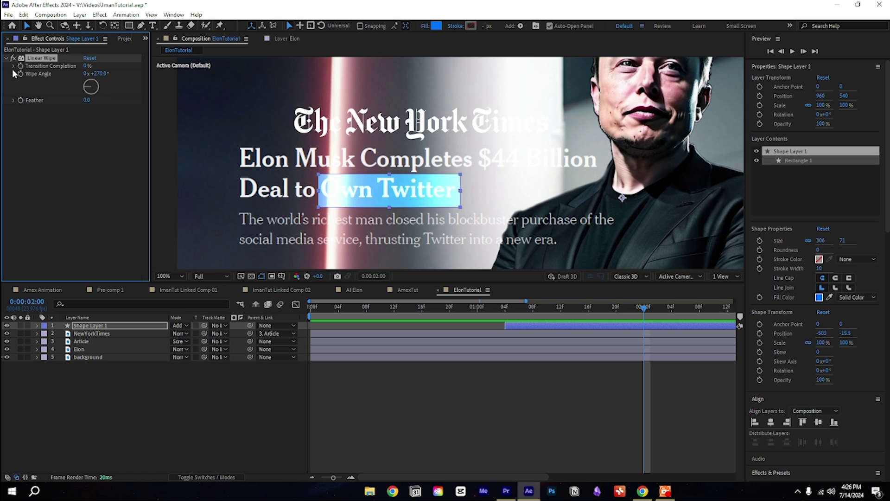
{"action": "left_click_drag", "start_coordinate": [641, 316], "coordinate": [505, 319]}
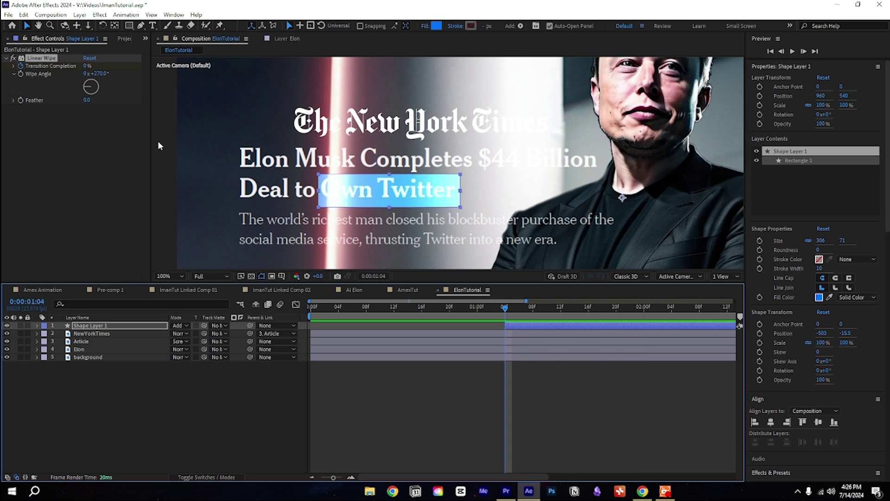
{"action": "left_click_drag", "start_coordinate": [85, 67], "coordinate": [88, 67]}
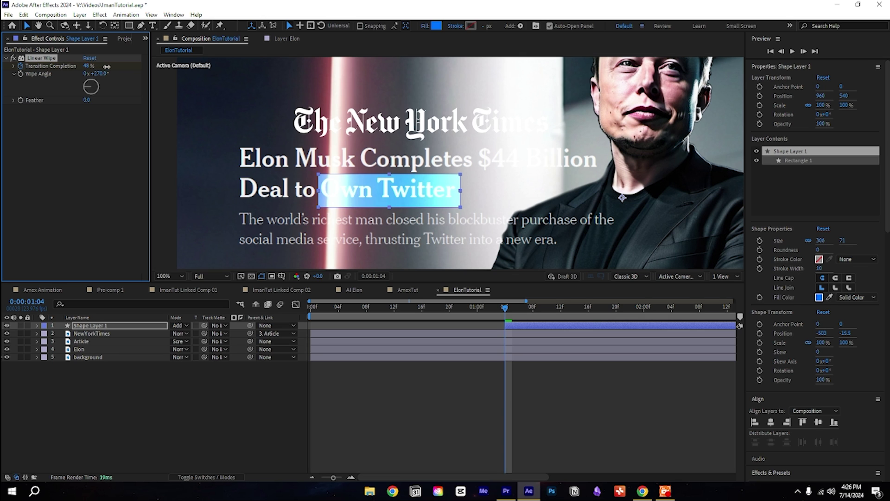
{"action": "left_click_drag", "start_coordinate": [116, 67], "coordinate": [123, 67]}
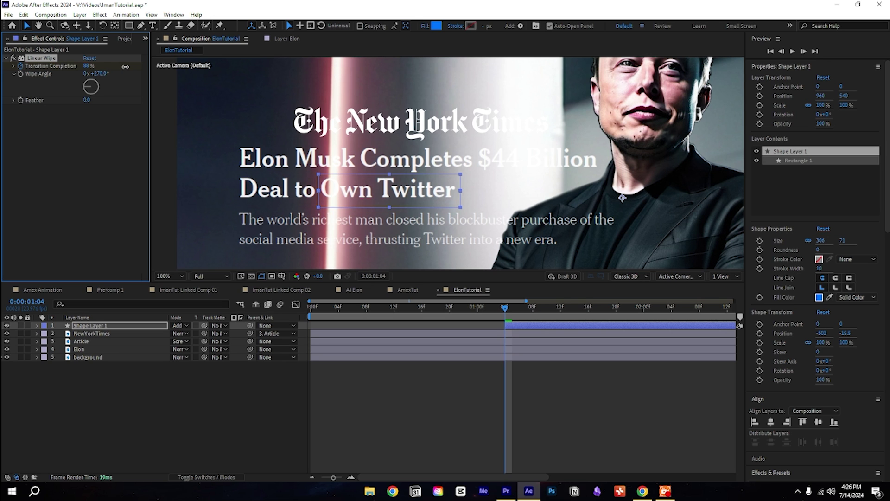
{"action": "left_click", "coordinate": [201, 378]}
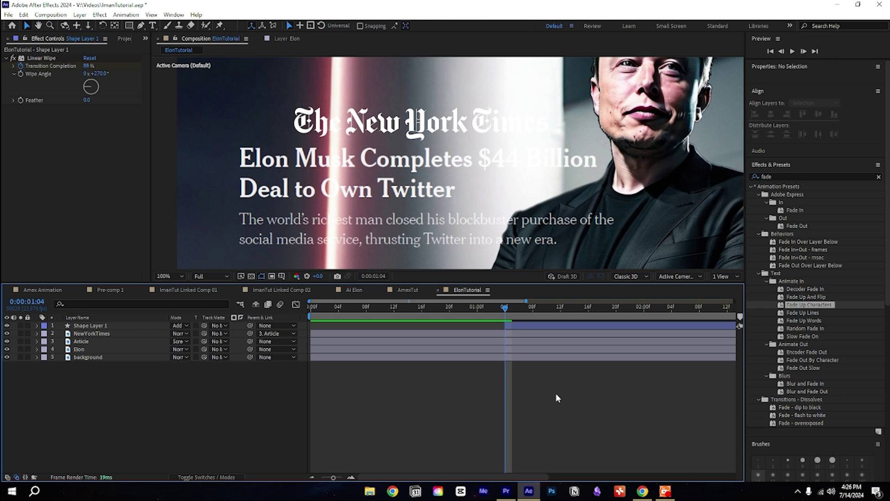
{"action": "key", "text": "space"}
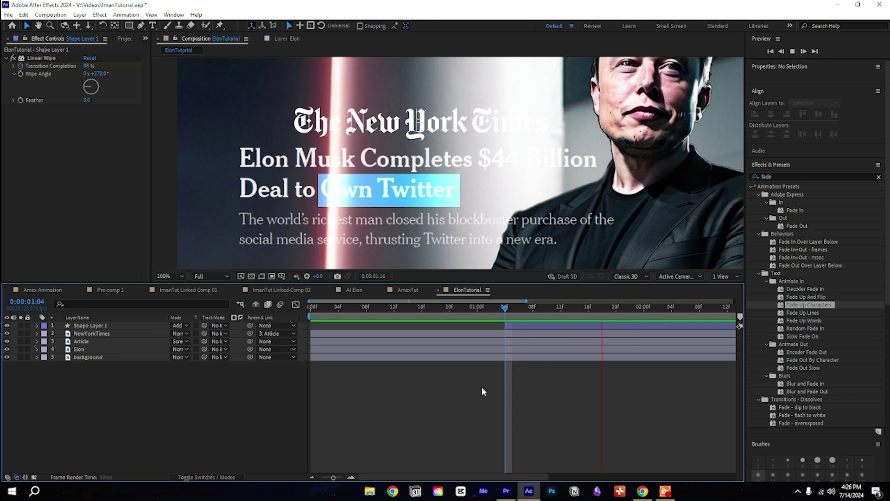
{"action": "key", "text": "space"}
- Reveal the shape layer's two Transition Completion keyframes and apply Easy Ease to both
{"action": "left_click", "coordinate": [122, 326]}
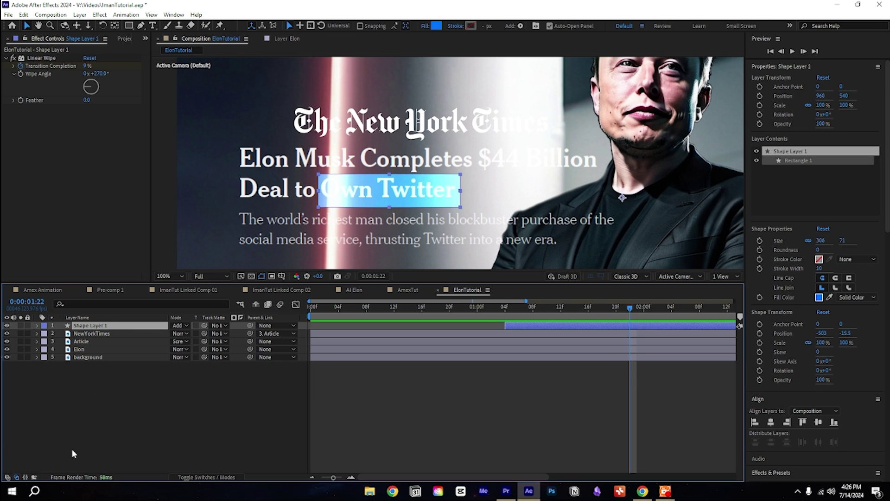
{"action": "key", "text": "u"}
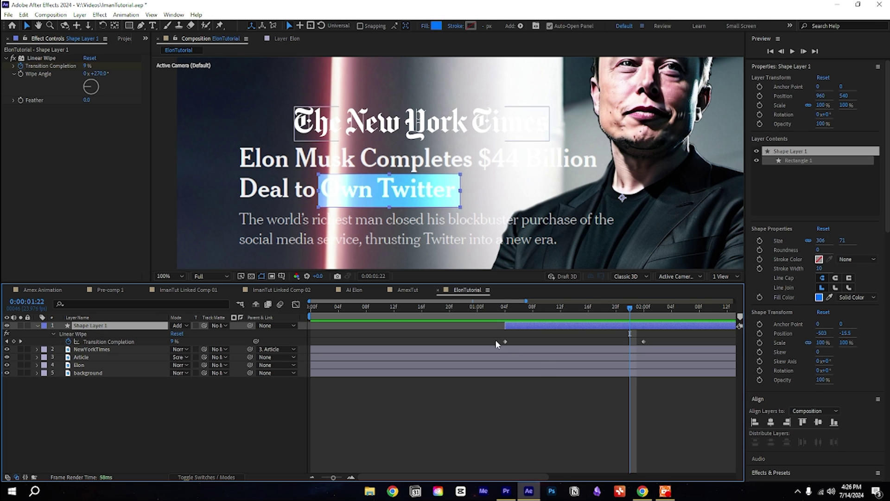
{"action": "left_click_drag", "start_coordinate": [488, 335], "coordinate": [658, 342]}
{"action": "scroll", "coordinate": [655, 342], "scroll_direction": "down", "scroll_amount": 1}
{"action": "key", "text": "F9"}
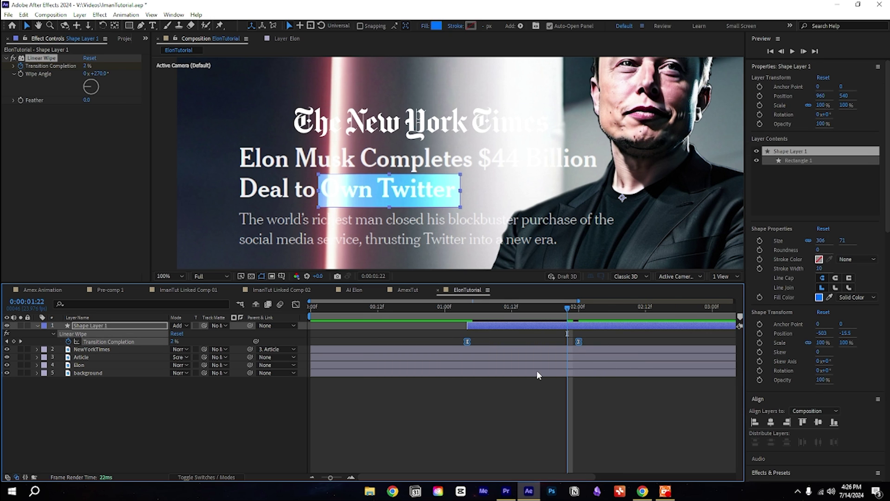
- Lengthen the influence of both Transition Completion keyframes in the speed graph for a steeper curve and preview the wipe
{"action": "left_click", "coordinate": [296, 305]}
{"action": "left_click_drag", "start_coordinate": [436, 369], "coordinate": [632, 408]}
{"action": "left_click_drag", "start_coordinate": [486, 394], "coordinate": [504, 394]}
{"action": "left_click_drag", "start_coordinate": [560, 394], "coordinate": [506, 393]}
{"action": "scroll", "coordinate": [521, 402], "scroll_direction": "down", "scroll_amount": 4}
{"action": "scroll", "coordinate": [520, 401], "scroll_direction": "up", "scroll_amount": 1}
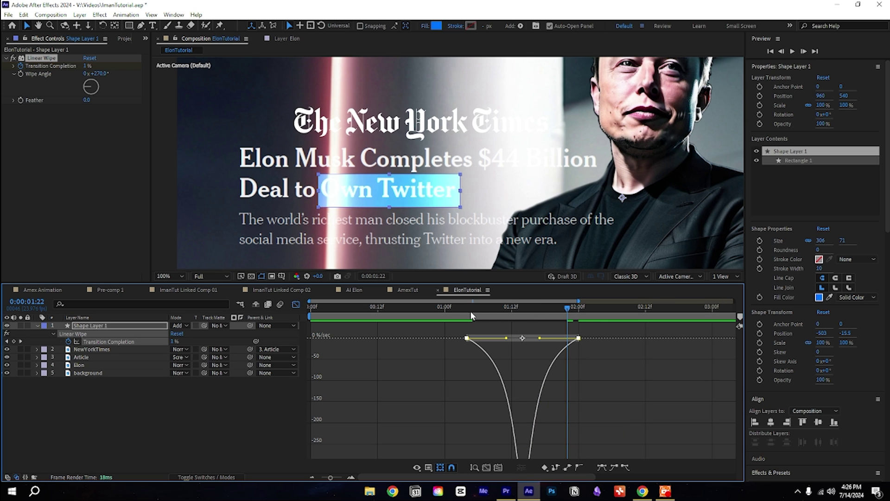
{"action": "left_click", "coordinate": [448, 311]}
{"action": "key", "text": "space"}
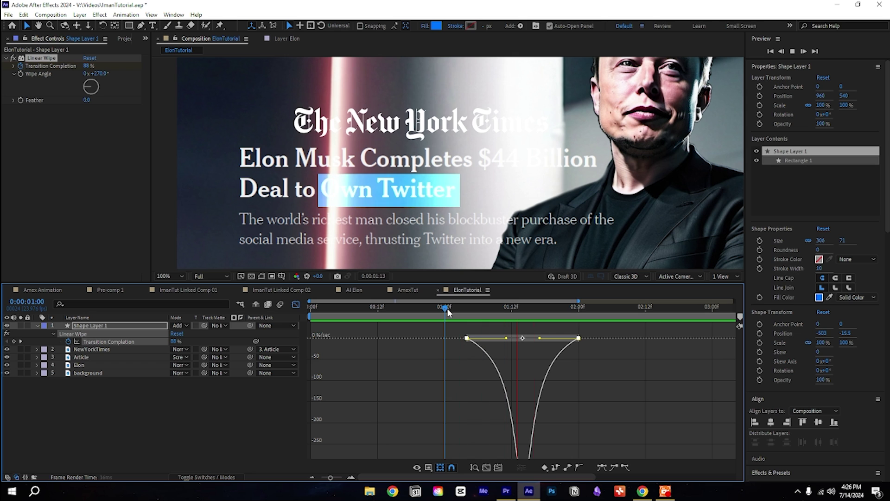
{"action": "key", "text": "space"}
- Slow the wipe by moving its last keyframe to about 0:00:02:18, previewing it, and close the graph editor
{"action": "left_click_drag", "start_coordinate": [578, 338], "coordinate": [644, 340]}
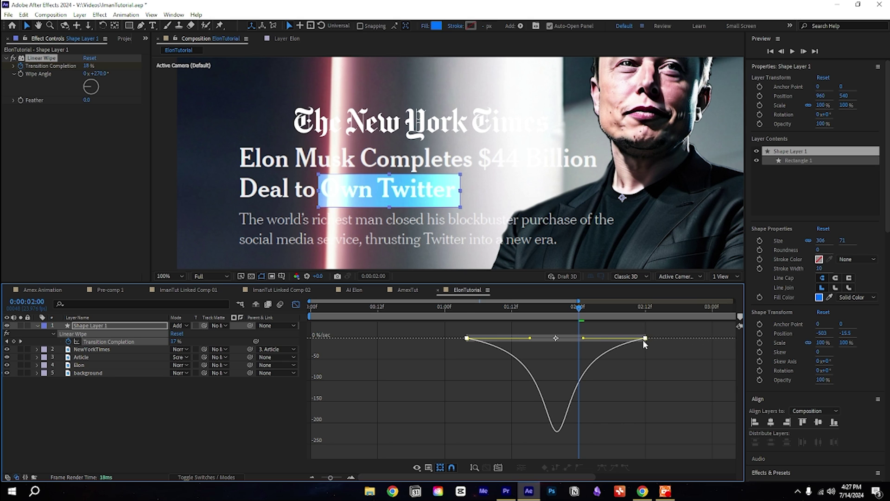
{"action": "left_click", "coordinate": [463, 308]}
{"action": "key", "text": "space"}
{"action": "left_click_drag", "start_coordinate": [468, 309], "coordinate": [501, 310]}
{"action": "left_click_drag", "start_coordinate": [646, 339], "coordinate": [681, 338]}
{"action": "left_click", "coordinate": [468, 310]}
{"action": "key", "text": "space"}
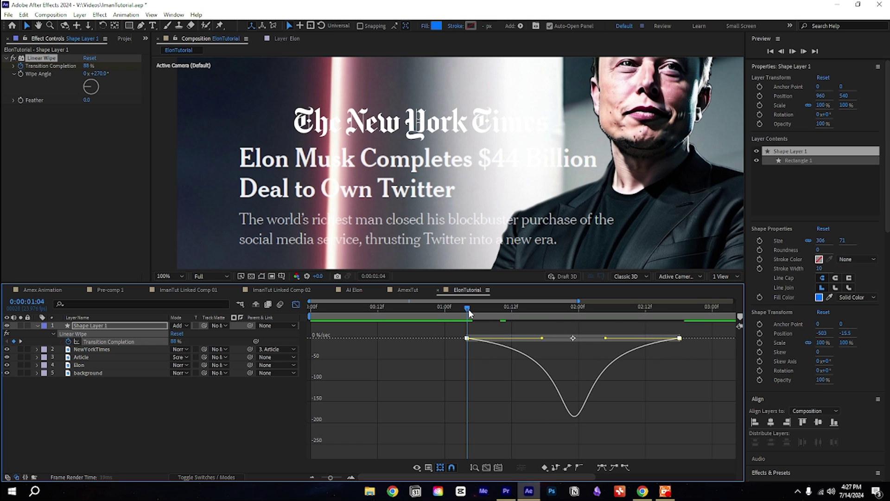
{"action": "key", "text": "space"}
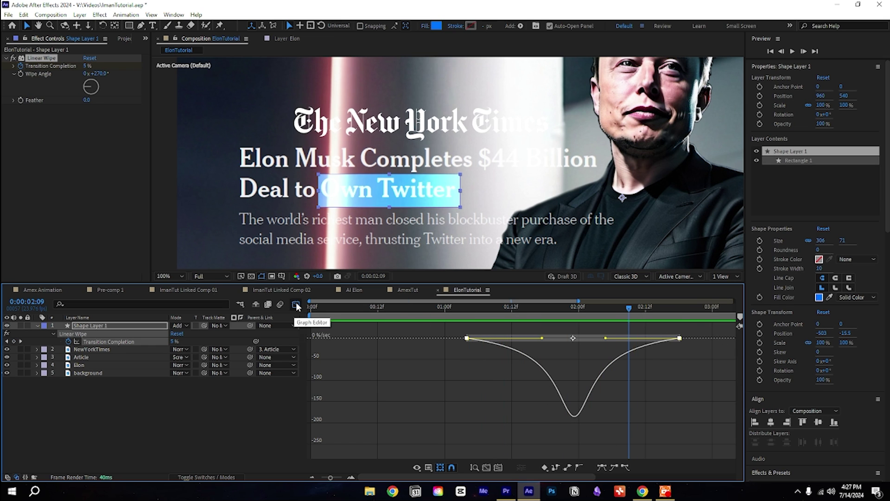
{"action": "left_click", "coordinate": [296, 305]}
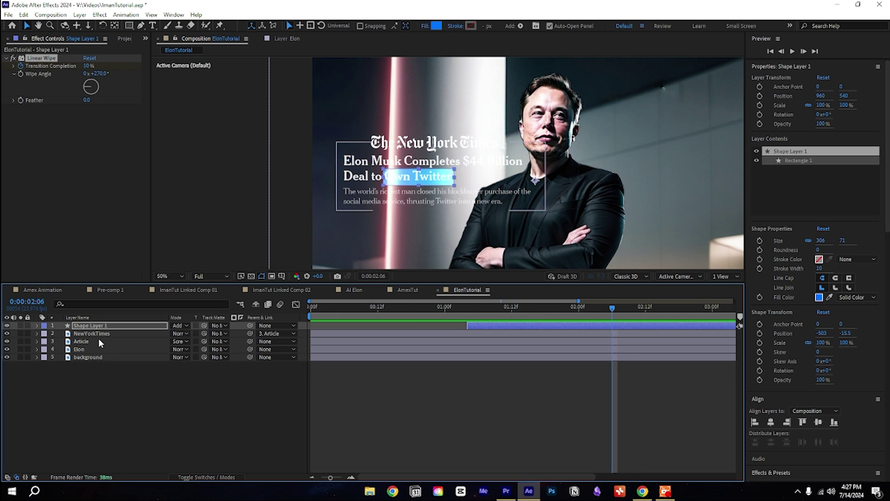
- Pre-compose the highlight shape, NewYorkTimes and Article layers as "Article" and set the new layer's blending mode to Screen
{"action": "left_click", "coordinate": [110, 335], "text": "ctrl"}
{"action": "left_click", "coordinate": [112, 342], "text": "ctrl"}
{"action": "right_click", "coordinate": [112, 340]}
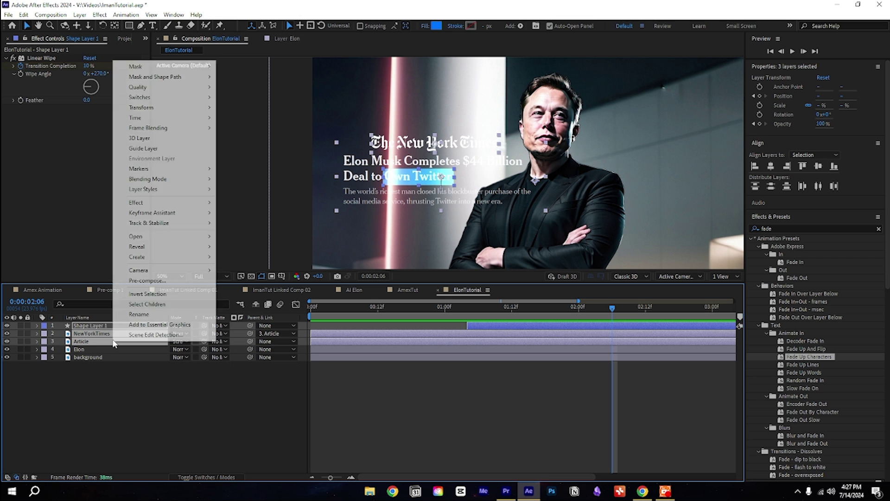
{"action": "left_click", "coordinate": [163, 279]}
{"action": "key", "text": "BackSpace"}
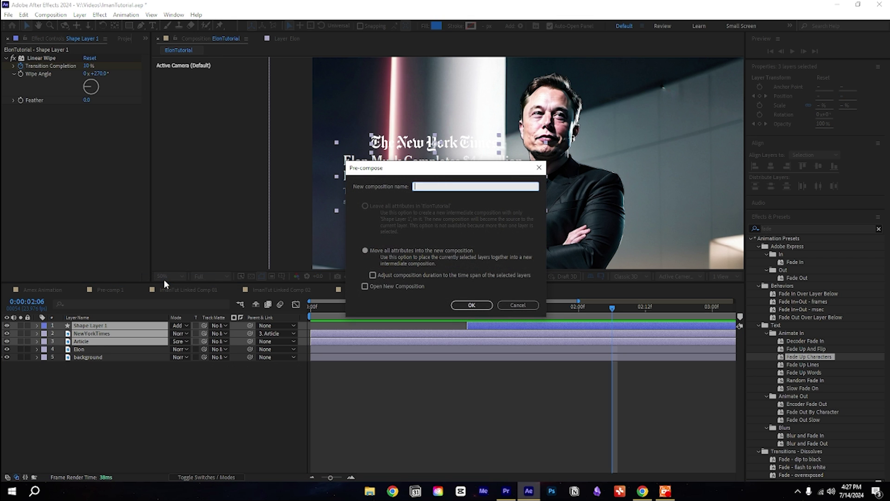
{"action": "type", "text": "Article"}
{"action": "key", "text": "Return"}
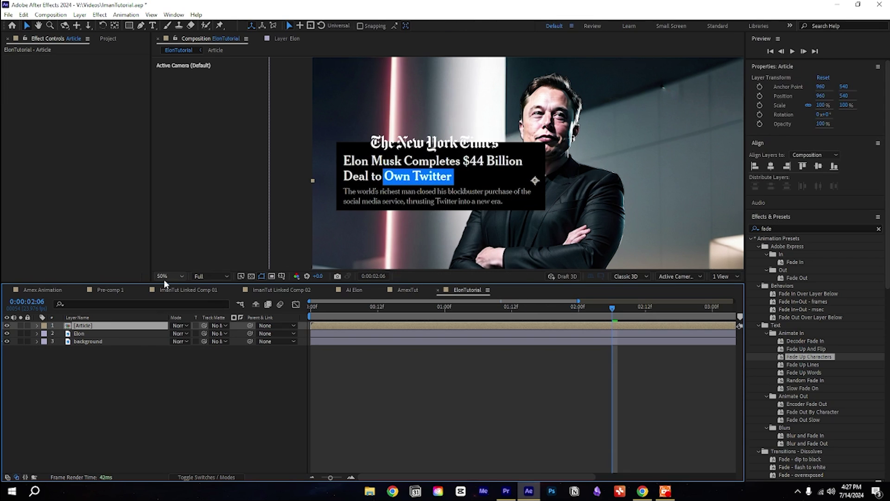
{"action": "left_click", "coordinate": [179, 327]}
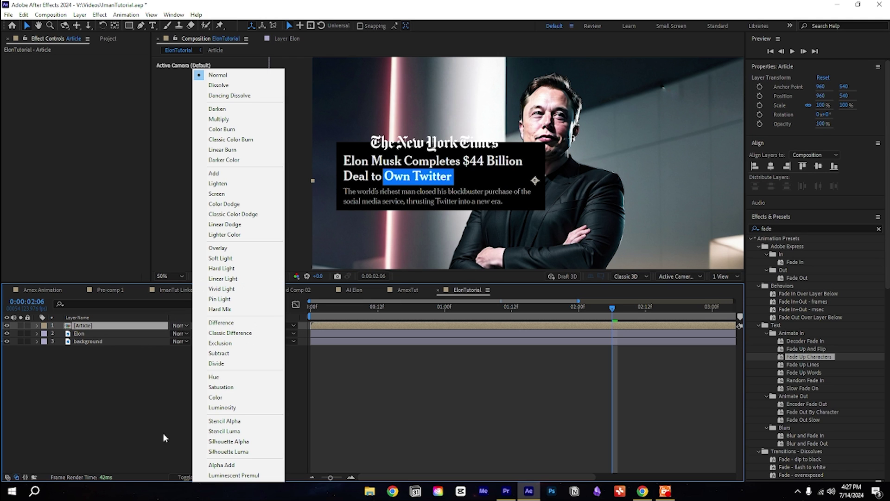
{"action": "left_click", "coordinate": [218, 193]}
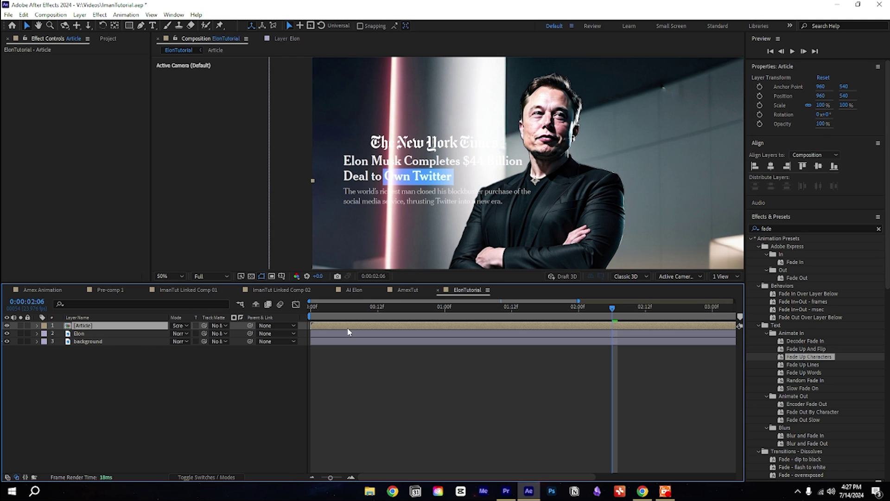
- Apply Deep Glow to the Article pre-composition with Exposure 0.09 and Radius 91
{"action": "key", "text": "ctrl+space"}
{"action": "type", "text": "de"}
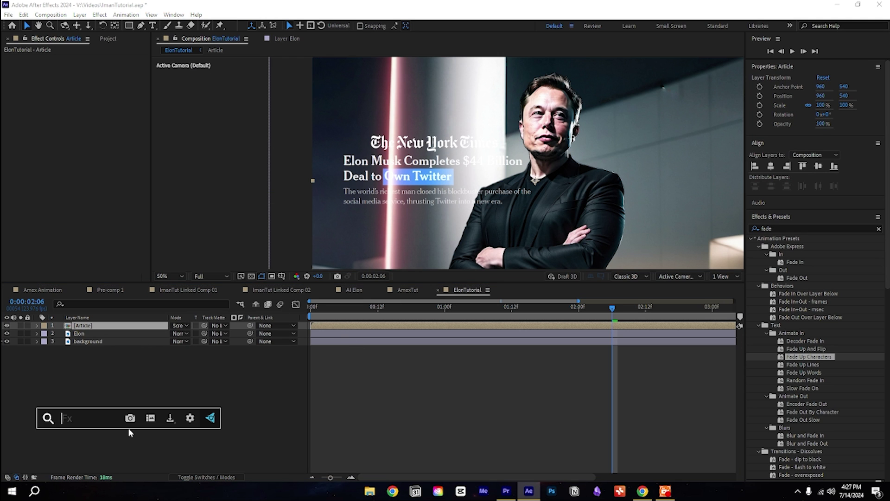
{"action": "key", "text": "Return"}
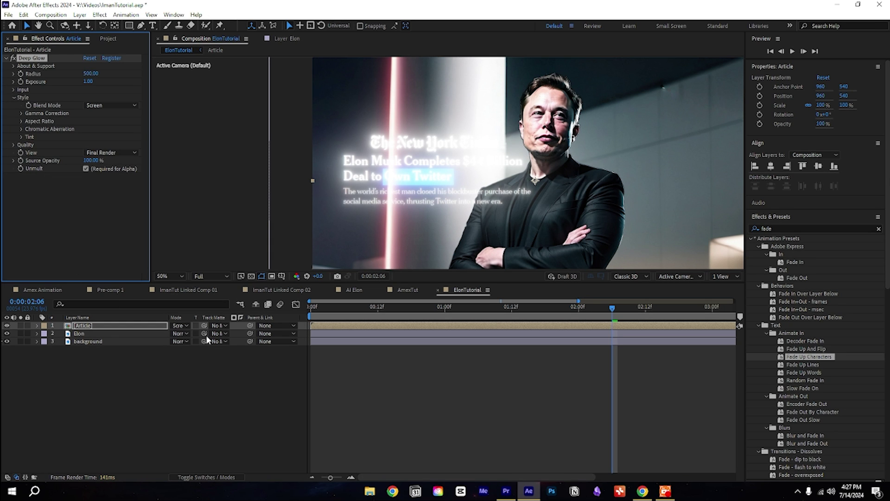
{"action": "left_click_drag", "start_coordinate": [88, 81], "coordinate": [69, 89]}
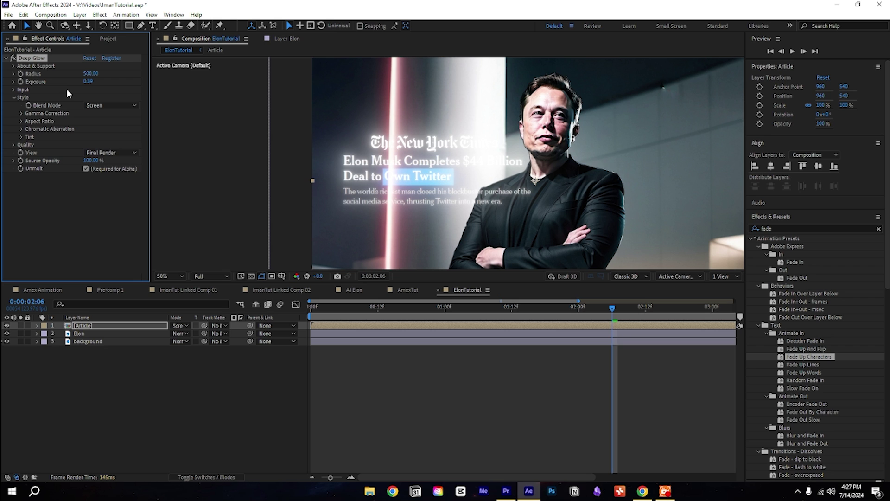
{"action": "left_click", "coordinate": [879, 229]}
{"action": "left_click", "coordinate": [844, 229]}
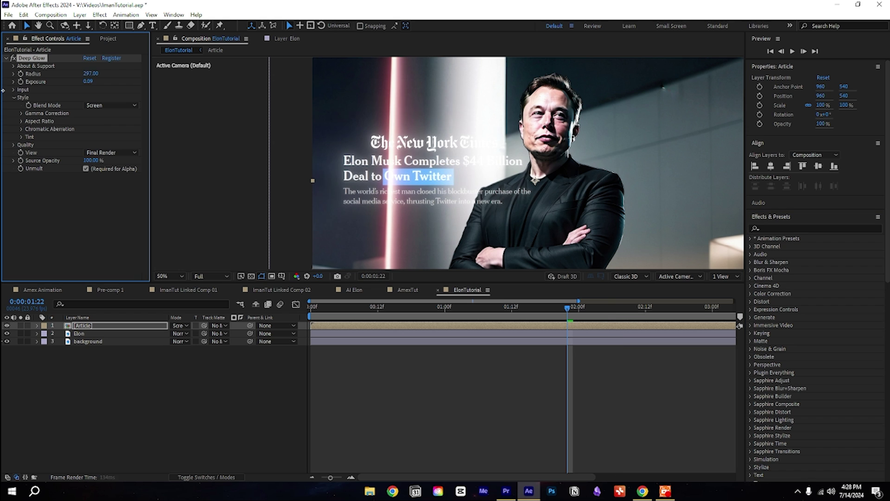
{"action": "left_click_drag", "start_coordinate": [94, 74], "coordinate": [67, 75]}
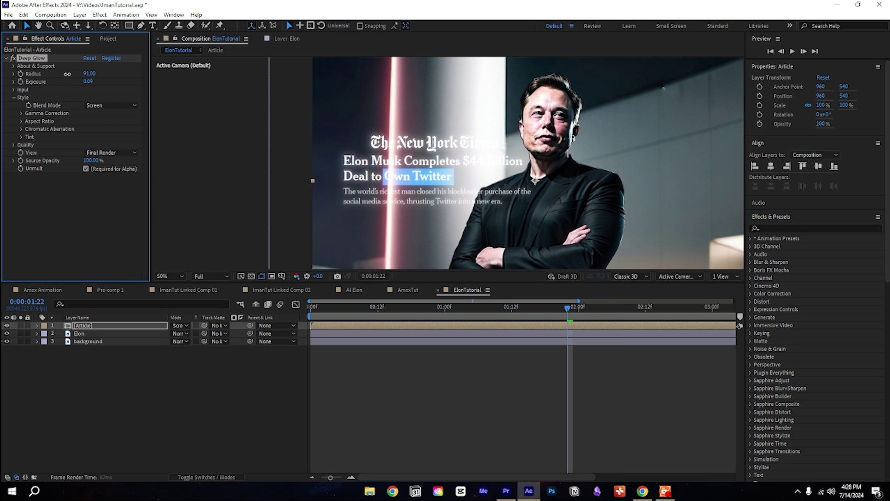
- Move the Article pre-composition below the Elon layer so the headline sits behind the man
{"action": "left_click_drag", "start_coordinate": [101, 324], "coordinate": [102, 337]}
{"action": "scroll", "coordinate": [591, 182], "scroll_direction": "down", "scroll_amount": 3}
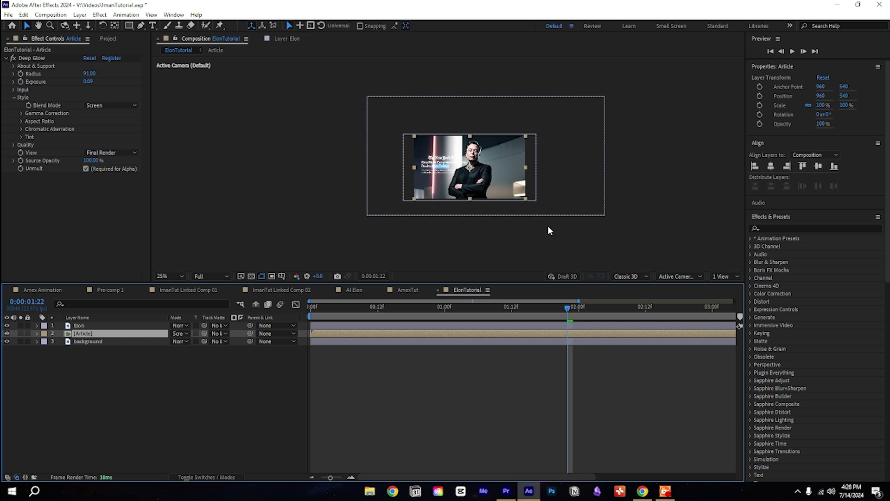
{"action": "scroll", "coordinate": [548, 226], "scroll_direction": "up", "scroll_amount": 1}
{"action": "left_click", "coordinate": [79, 366]}
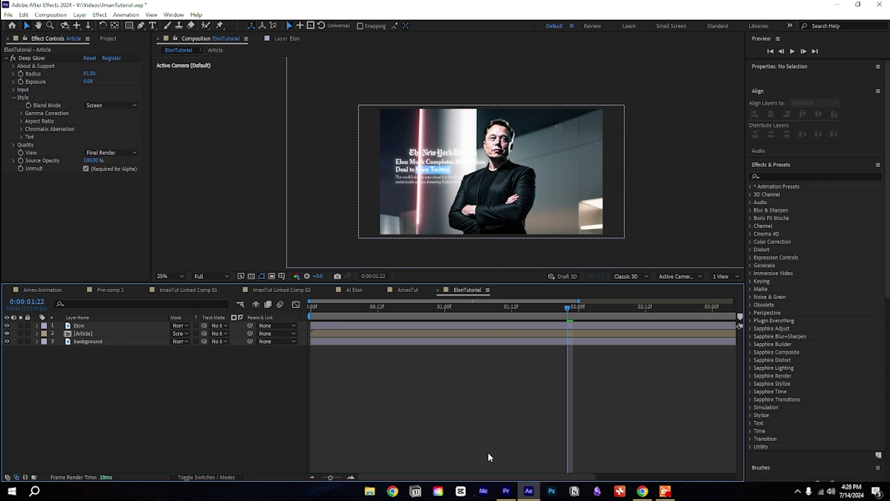
{"action": "scroll", "coordinate": [537, 187], "scroll_direction": "up", "scroll_amount": 2}
{"action": "scroll", "coordinate": [559, 95], "scroll_direction": "down", "scroll_amount": 1}
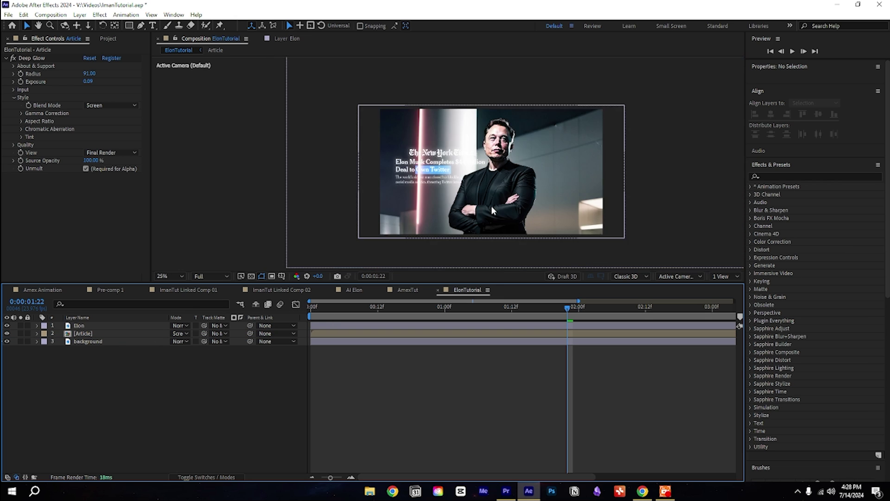
- Create an adjustment layer and place it between the Article pre-composition and the background layer
{"action": "right_click", "coordinate": [79, 358]}
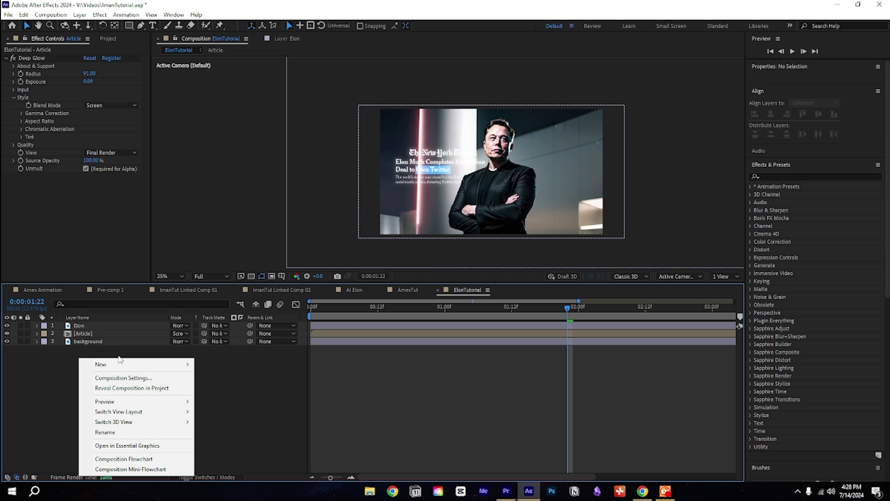
{"action": "mouse_move", "coordinate": [126, 368]}
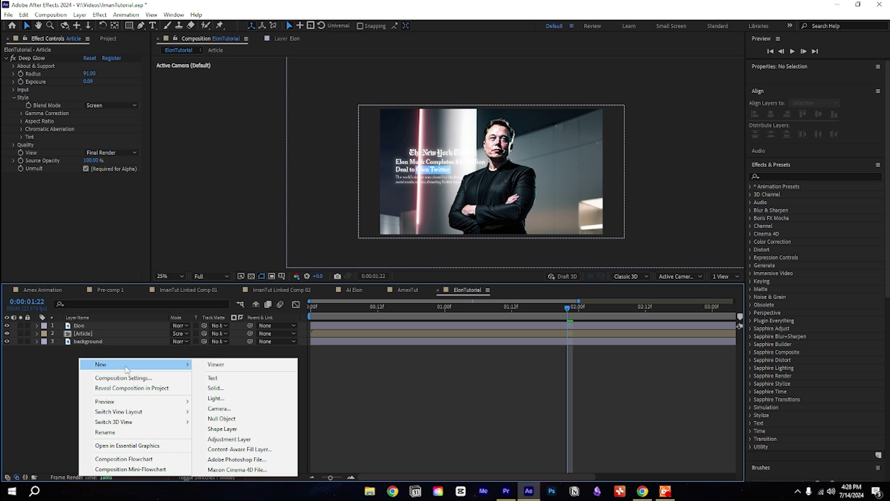
{"action": "left_click", "coordinate": [229, 439]}
{"action": "left_click_drag", "start_coordinate": [91, 328], "coordinate": [100, 347]}
- Apply the 4-Color Gradient effect to the adjustment layer and set the layer's blending mode to Multiply
{"action": "key", "text": "ctrl+space"}
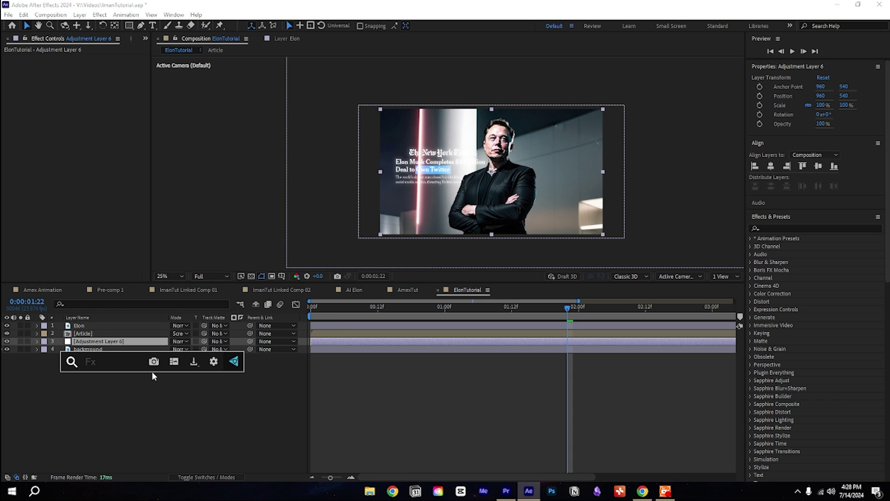
{"action": "type", "text": "4"}
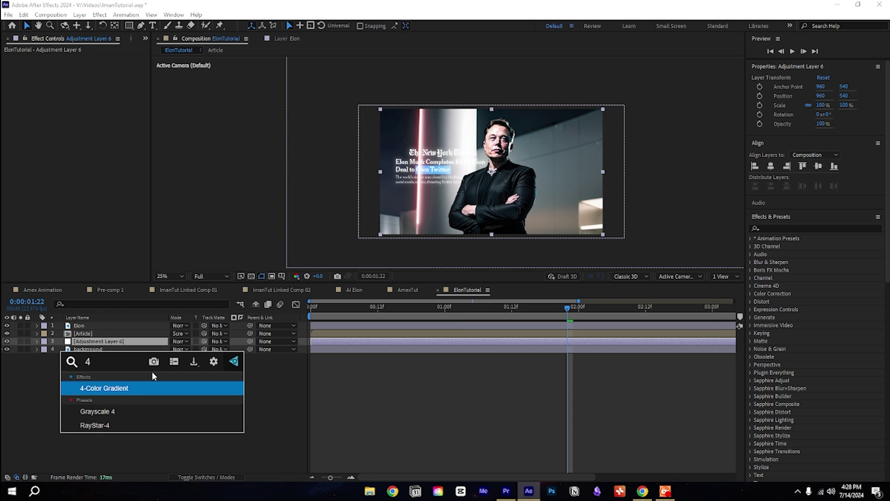
{"action": "key", "text": "Return"}
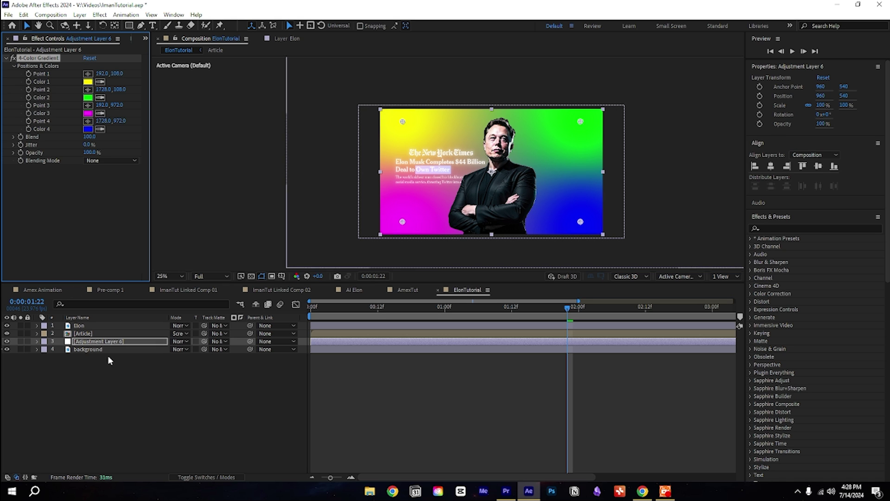
{"action": "left_click", "coordinate": [180, 342]}
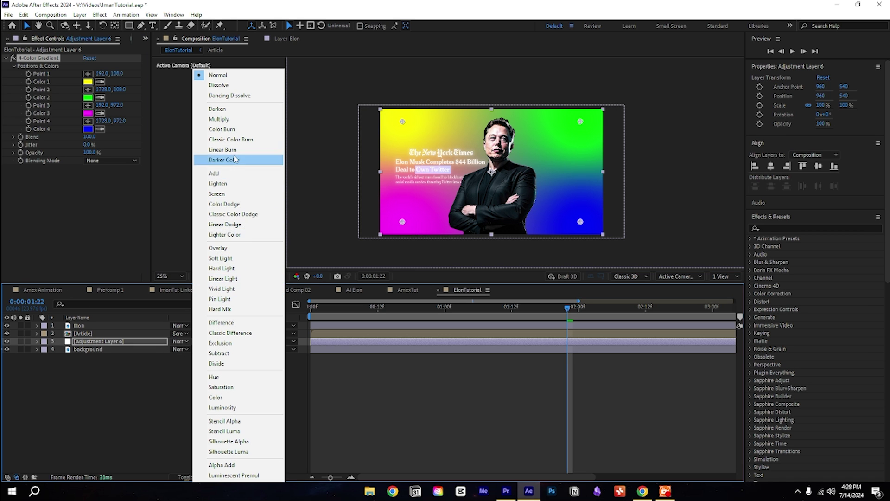
{"action": "left_click", "coordinate": [227, 119]}
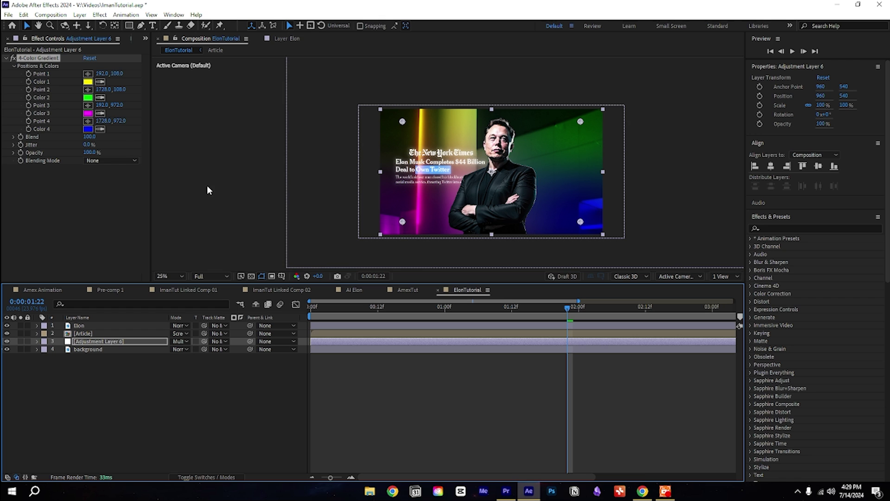
- Set Color 1 of the adjustment layer's 4-Color Gradient to red and Color 2 to blue
{"action": "left_click", "coordinate": [88, 82]}
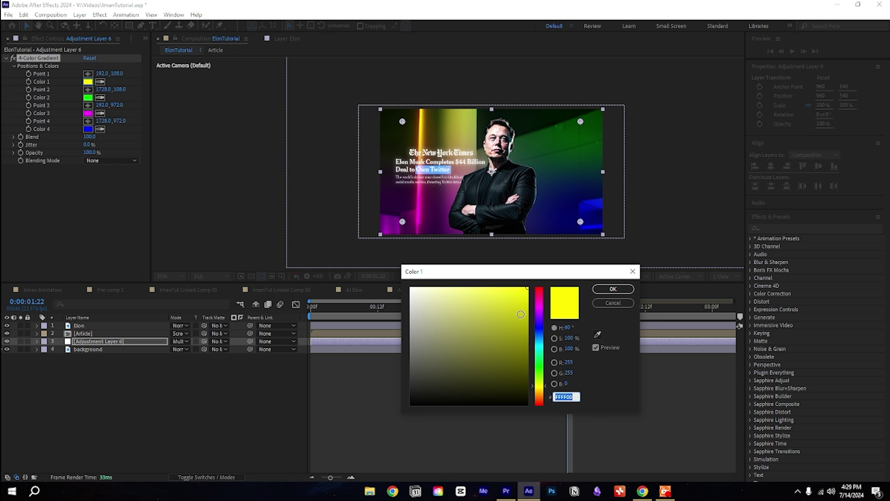
{"action": "left_click_drag", "start_coordinate": [536, 312], "coordinate": [538, 291]}
{"action": "left_click", "coordinate": [596, 290]}
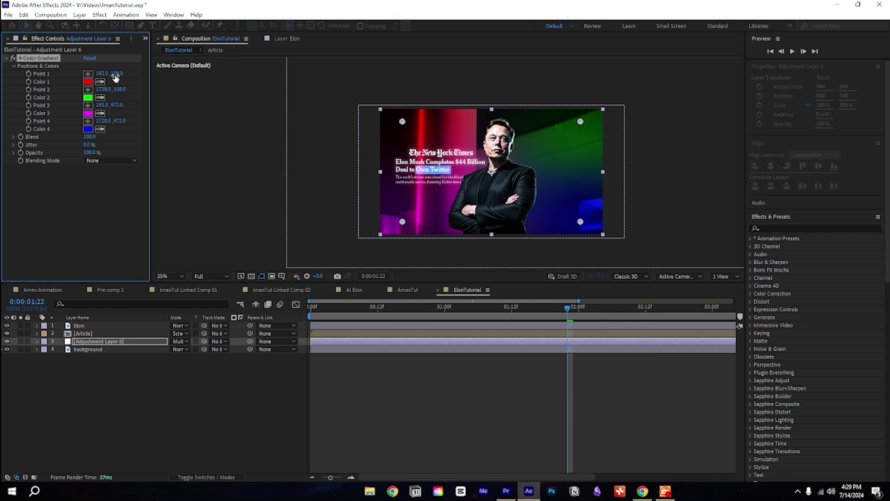
{"action": "left_click", "coordinate": [88, 98]}
{"action": "left_click_drag", "start_coordinate": [543, 308], "coordinate": [544, 295]}
{"action": "left_click_drag", "start_coordinate": [542, 327], "coordinate": [548, 338]}
{"action": "left_click", "coordinate": [613, 289]}
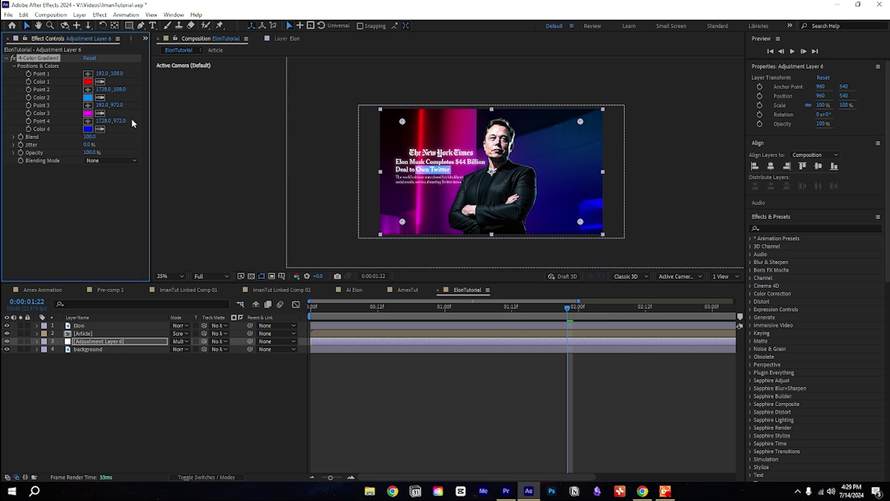
- Change the 4-Color Gradient's Color 4 to light blue and Color 3 to the pink FF0072
{"action": "left_click", "coordinate": [89, 129]}
{"action": "left_click_drag", "start_coordinate": [540, 347], "coordinate": [545, 338]}
{"action": "left_click", "coordinate": [611, 290]}
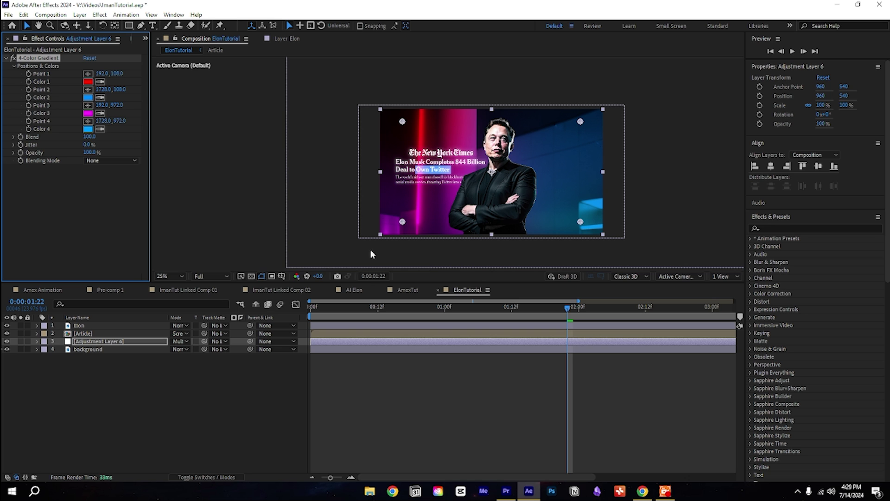
{"action": "left_click", "coordinate": [89, 114]}
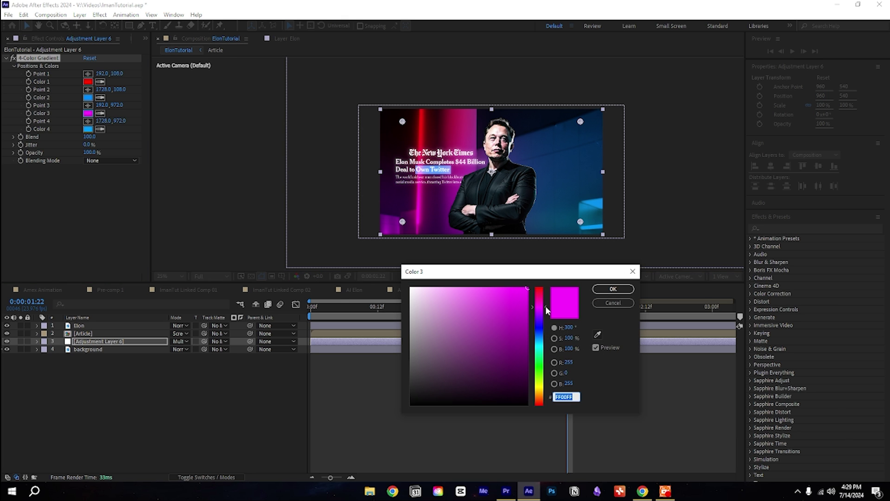
{"action": "left_click_drag", "start_coordinate": [547, 311], "coordinate": [547, 297]}
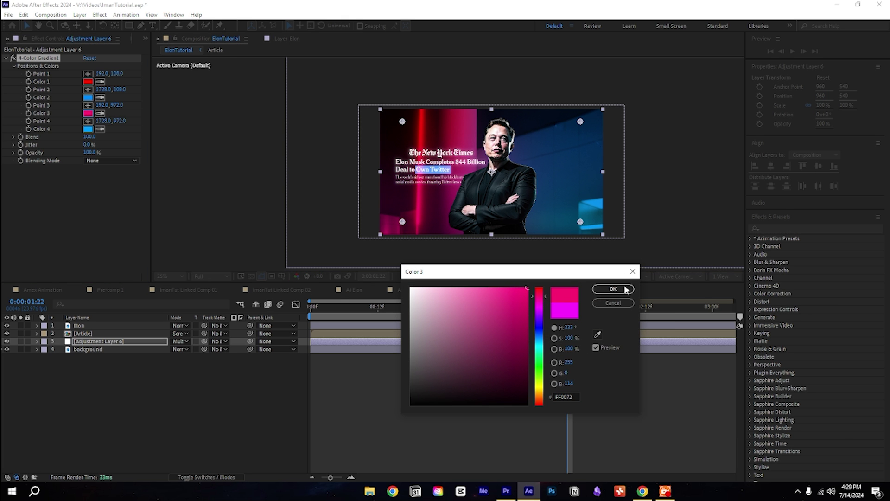
{"action": "left_click", "coordinate": [625, 290]}
- Add a Gradient Overlay layer style to the Elon layer
{"action": "left_click", "coordinate": [540, 326]}
{"action": "left_click", "coordinate": [82, 15]}
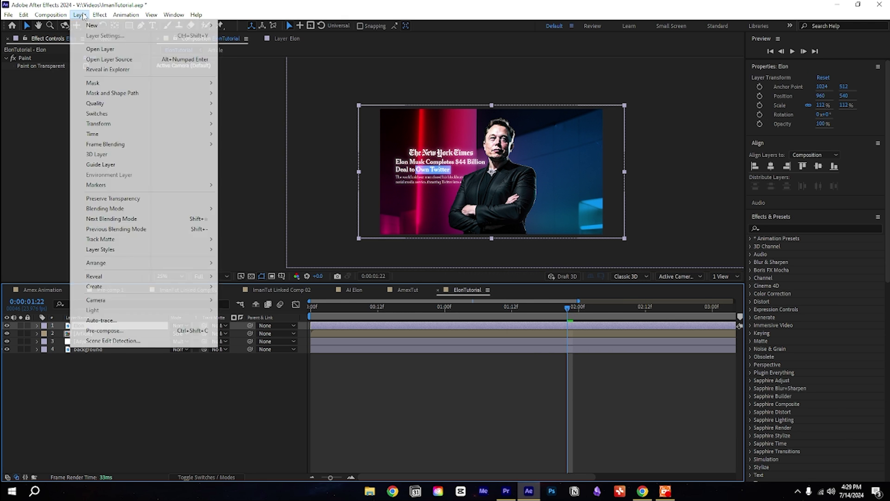
{"action": "mouse_move", "coordinate": [204, 250]}
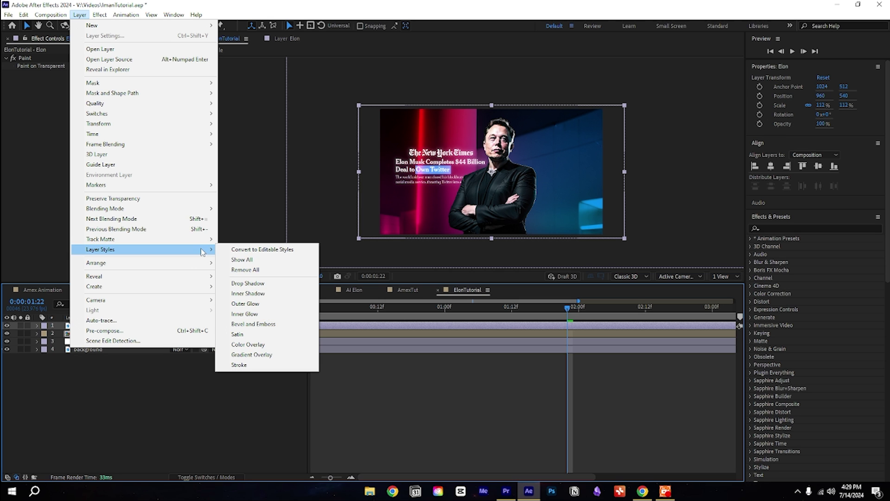
{"action": "left_click", "coordinate": [257, 356]}
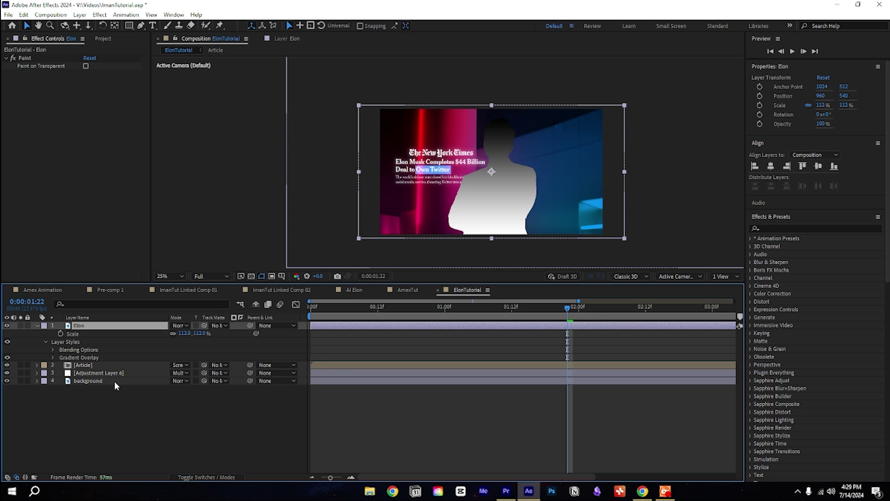
- Edit the Gradient Overlay's colors to run from red FF0000 at the start to blue 0090FF at the end
{"action": "left_click", "coordinate": [53, 358]}
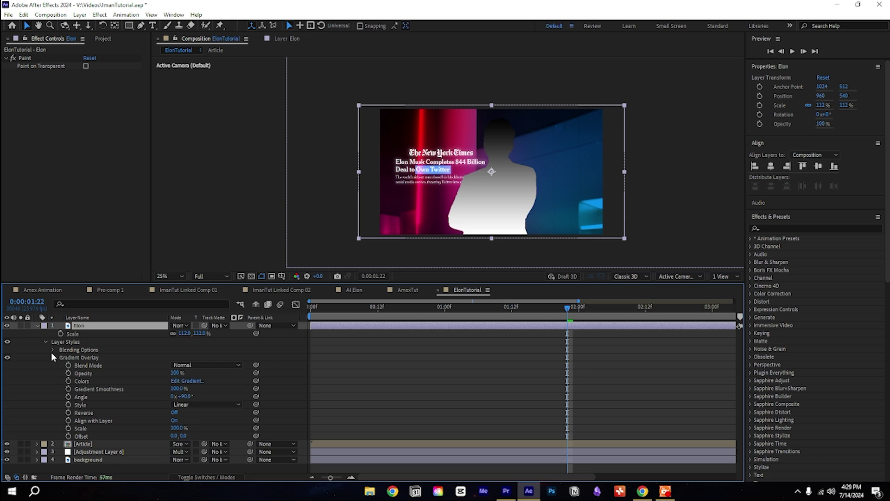
{"action": "left_click", "coordinate": [188, 381]}
{"action": "left_click", "coordinate": [561, 206]}
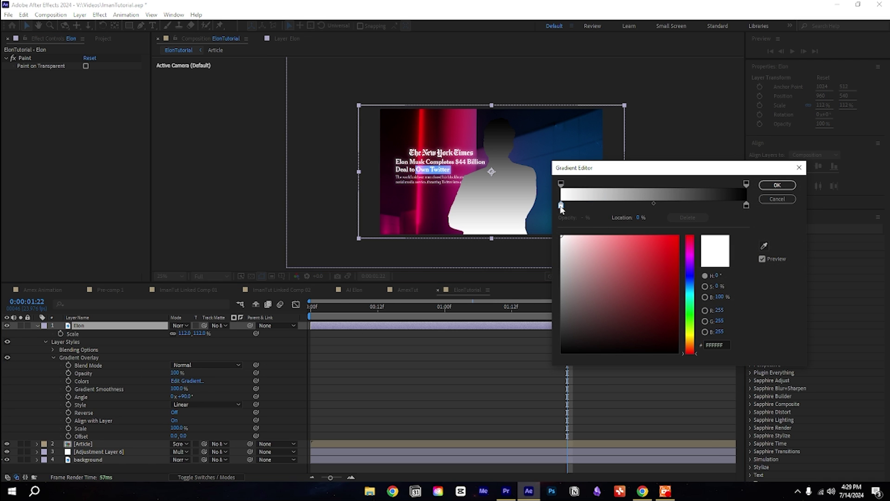
{"action": "left_click_drag", "start_coordinate": [621, 244], "coordinate": [692, 235]}
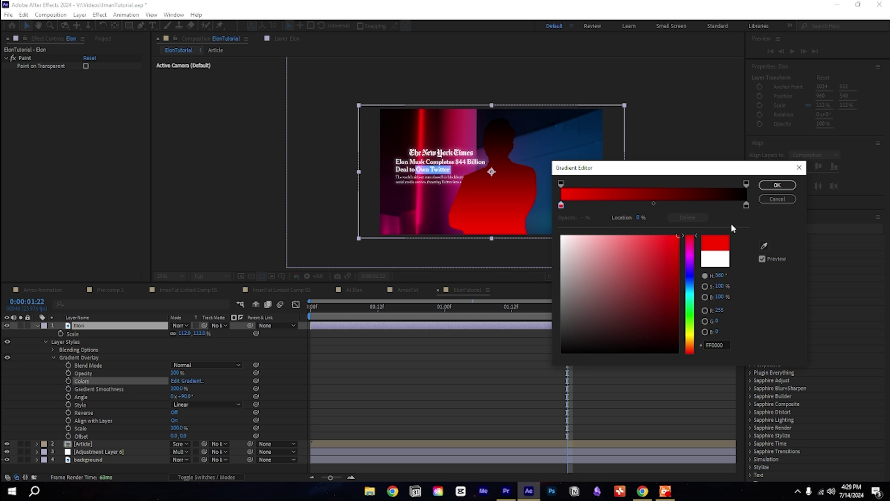
{"action": "left_click", "coordinate": [746, 206]}
{"action": "left_click_drag", "start_coordinate": [690, 294], "coordinate": [679, 235]}
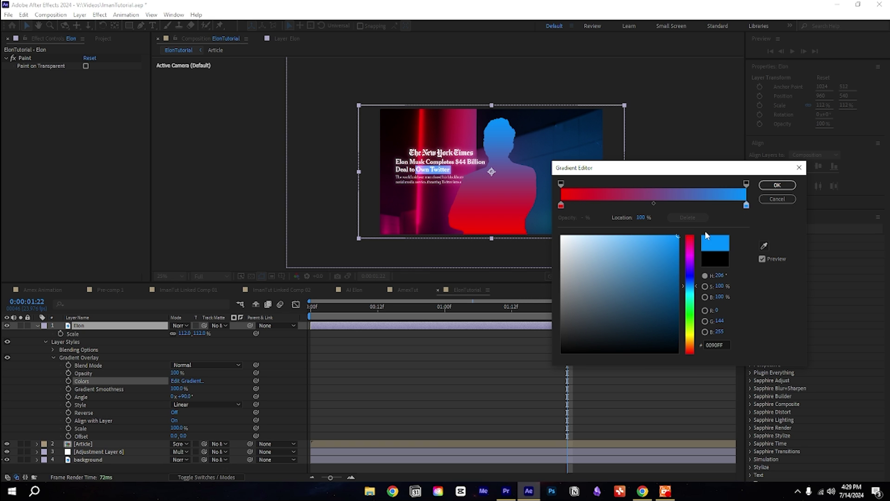
{"action": "left_click", "coordinate": [778, 186]}
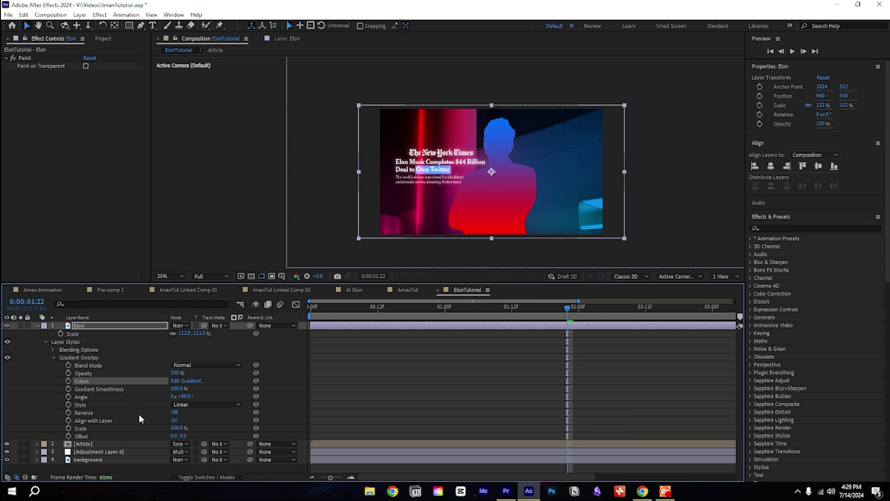
- Set the Gradient Overlay's angle to 357° and its blend mode to Soft Light
{"action": "left_click_drag", "start_coordinate": [186, 396], "coordinate": [289, 383]}
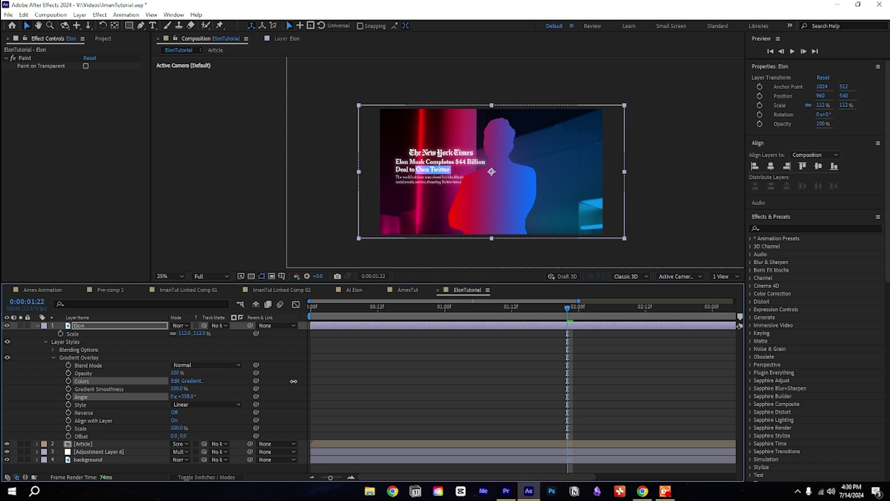
{"action": "left_click_drag", "start_coordinate": [293, 381], "coordinate": [293, 381]}
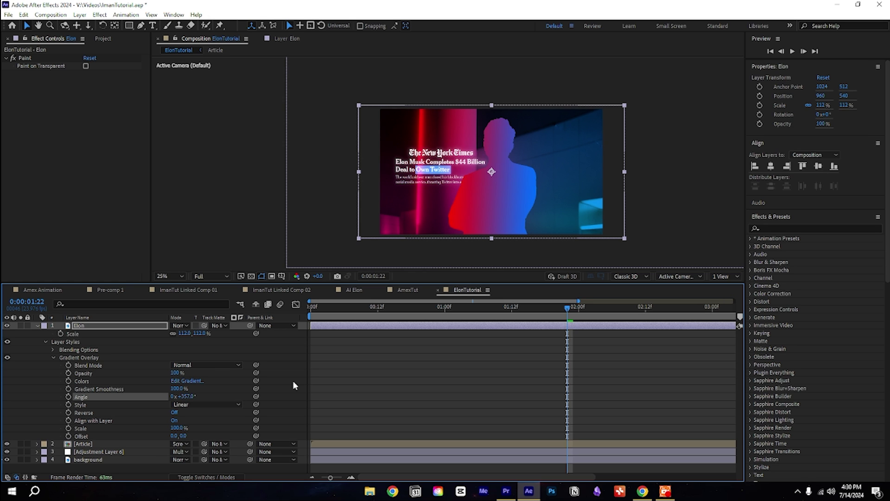
{"action": "left_click", "coordinate": [202, 366]}
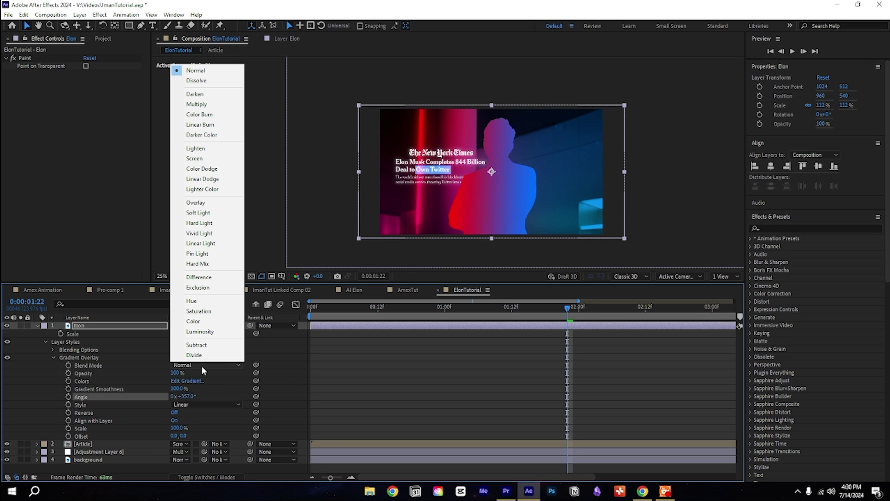
{"action": "left_click", "coordinate": [205, 212]}
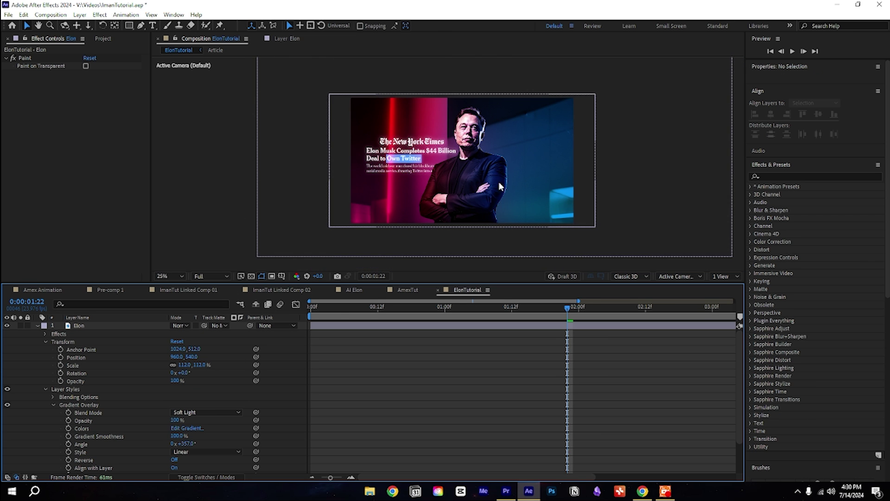
- Reduce the Gradient Overlay's opacity on the Elon layer to 70%
{"action": "scroll", "coordinate": [506, 184], "scroll_direction": "up", "scroll_amount": 2}
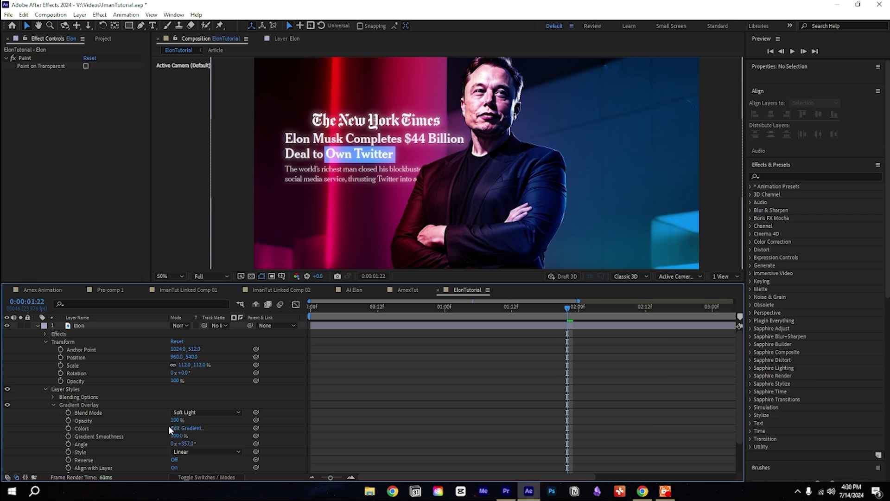
{"action": "mouse_move", "coordinate": [174, 420]}
{"action": "left_mouse_down"}
{"action": "mouse_move", "coordinate": [149, 429]}
{"action": "mouse_move", "coordinate": [161, 429]}
{"action": "left_mouse_up"}
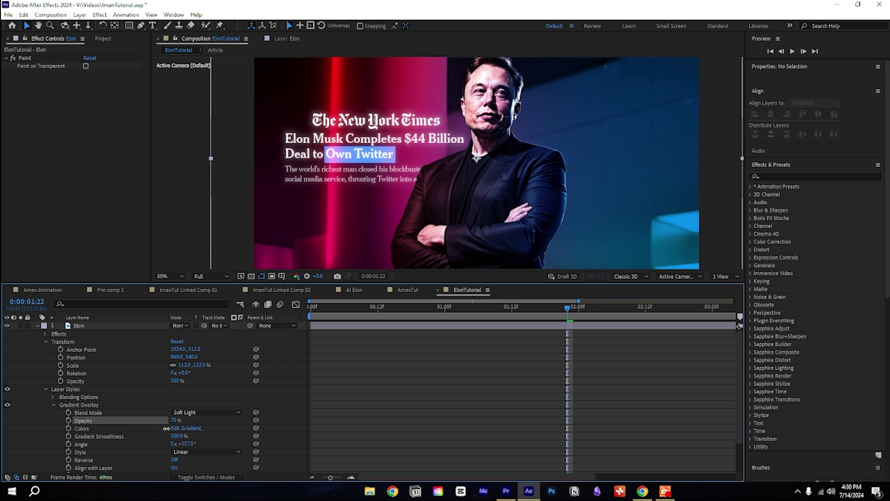
{"action": "left_click_drag", "start_coordinate": [167, 428], "coordinate": [166, 428]}
{"action": "scroll", "coordinate": [120, 413], "scroll_direction": "down", "scroll_amount": 2}
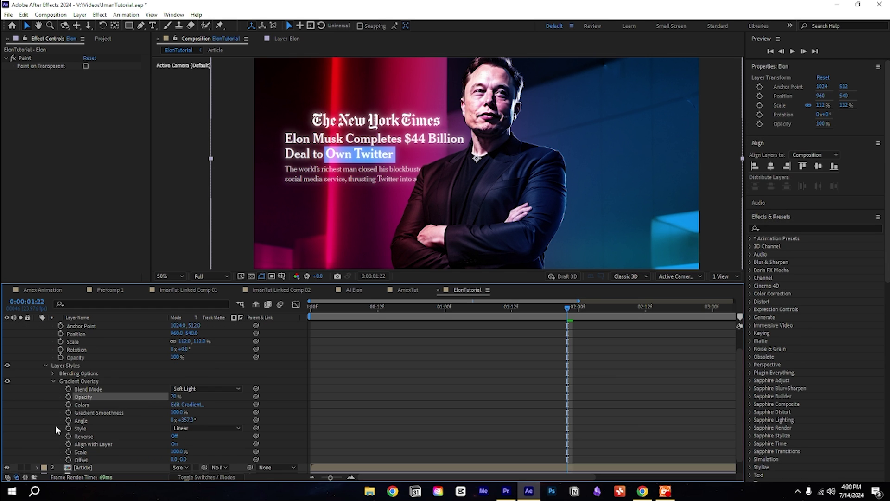
- Collapse the Elon layer's properties and apply the Lumetri Color effect to it
{"action": "key", "text": "u"}
{"action": "key", "text": "ctrl+space"}
{"action": "type", "text": "lum"}
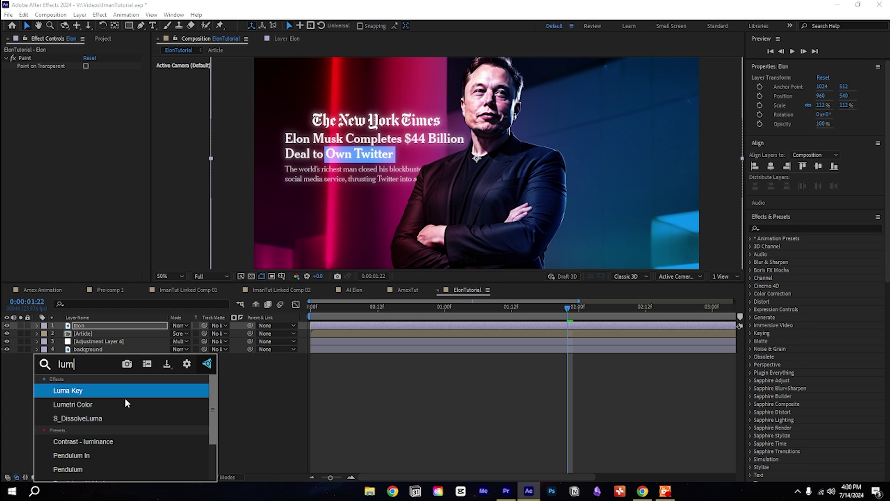
{"action": "key", "text": "Down"}
{"action": "key", "text": "Return"}
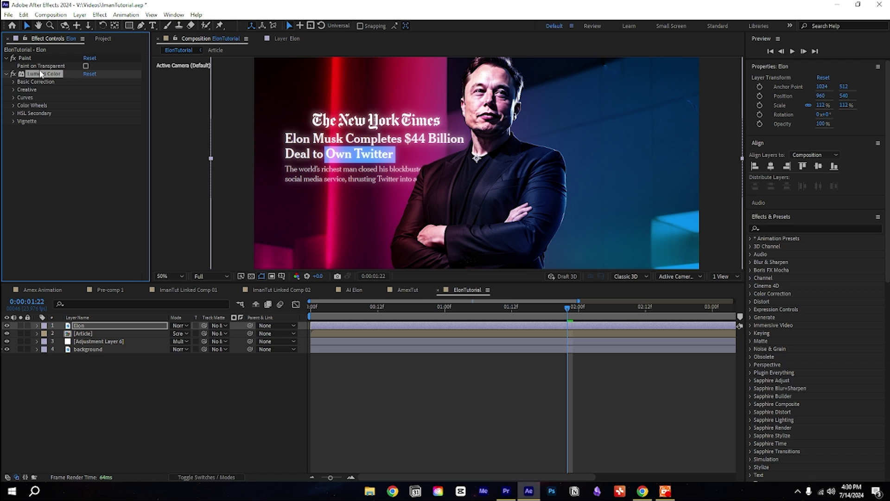
- Adjust Lumetri Color's Basic Correction on the Elon layer to Contrast 19, Shadows 36 and Saturation 130
{"action": "left_click", "coordinate": [13, 82]}
{"action": "left_click_drag", "start_coordinate": [88, 161], "coordinate": [94, 161]}
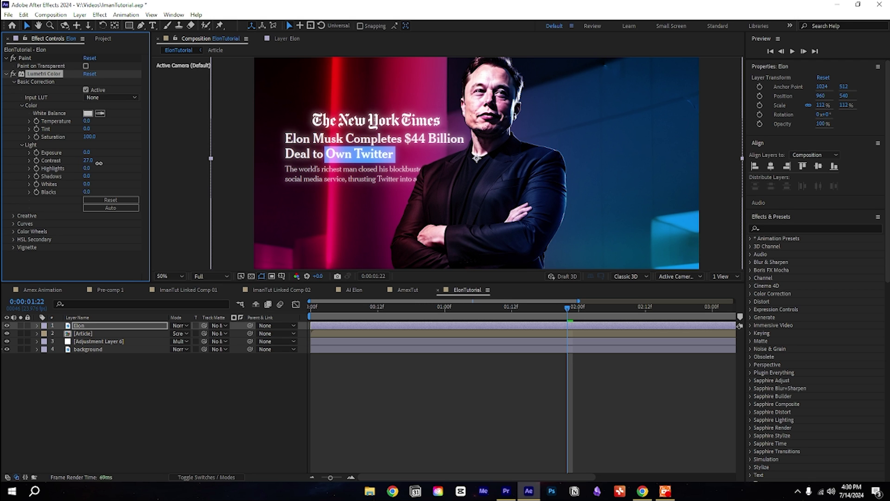
{"action": "left_click_drag", "start_coordinate": [99, 163], "coordinate": [100, 177]}
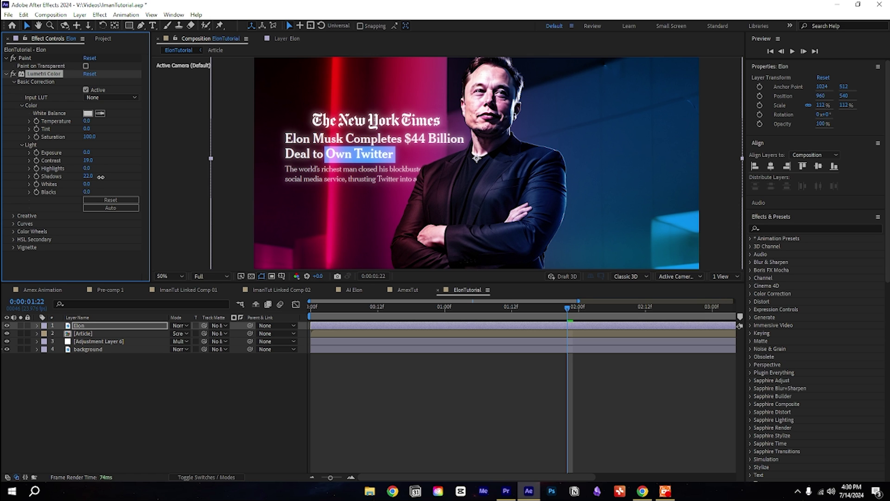
{"action": "left_click_drag", "start_coordinate": [104, 176], "coordinate": [103, 178]}
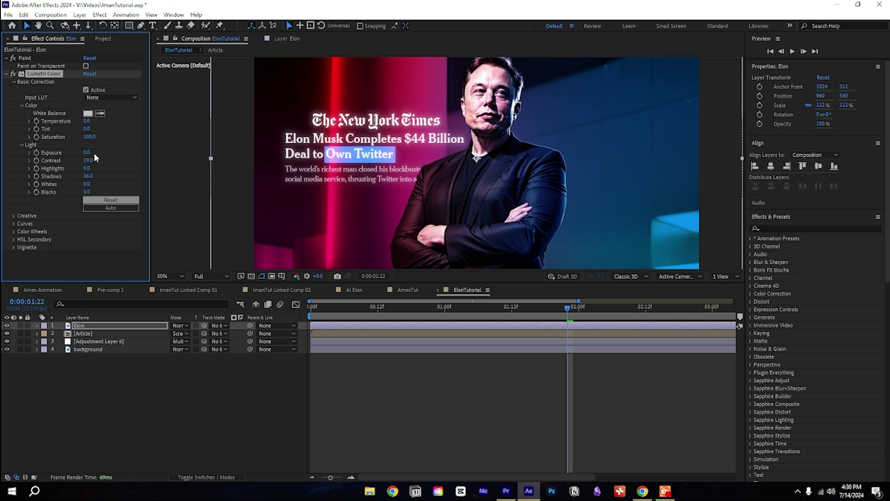
{"action": "left_click_drag", "start_coordinate": [90, 137], "coordinate": [112, 145]}
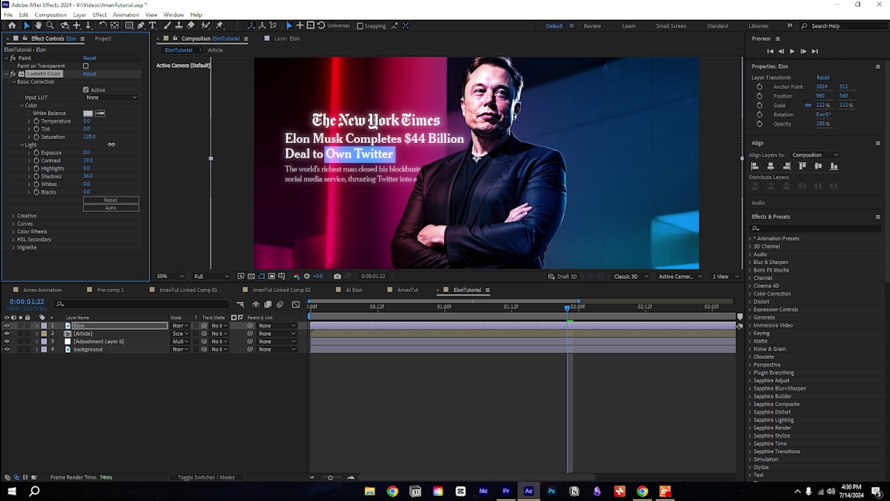
- Examine the color-graded man and the glowing headline up close in the composition
{"action": "scroll", "coordinate": [518, 203], "scroll_direction": "down", "scroll_amount": 1}
{"action": "scroll", "coordinate": [517, 203], "scroll_direction": "up", "scroll_amount": 1}
{"action": "left_click", "coordinate": [255, 386]}
{"action": "scroll", "coordinate": [492, 199], "scroll_direction": "down", "scroll_amount": 1}
{"action": "scroll", "coordinate": [492, 197], "scroll_direction": "up", "scroll_amount": 2}
{"action": "left_click_drag", "start_coordinate": [491, 196], "coordinate": [442, 293]}
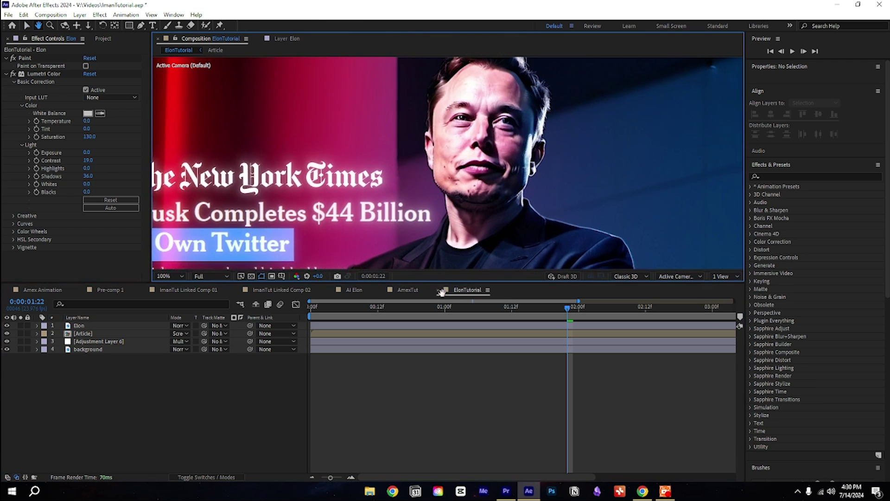
{"action": "scroll", "coordinate": [500, 225], "scroll_direction": "down", "scroll_amount": 1}
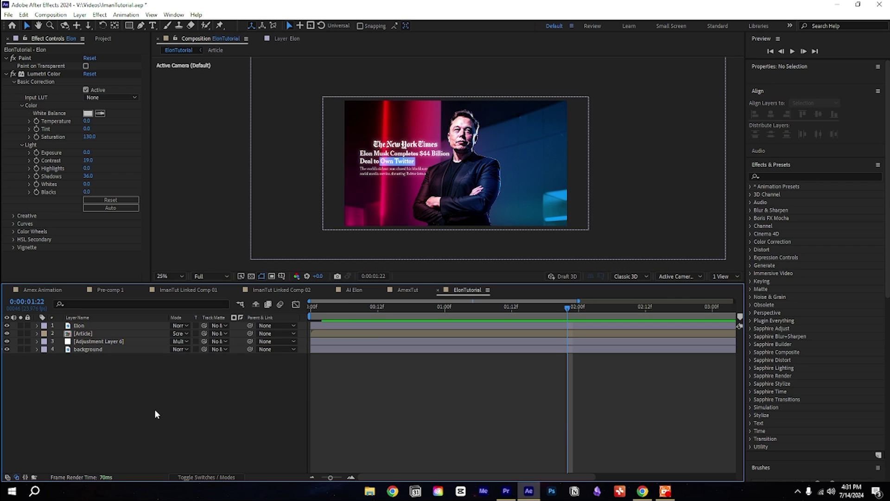
- Create a new camera layer in the ElonTutorial composition
{"action": "right_click", "coordinate": [114, 375]}
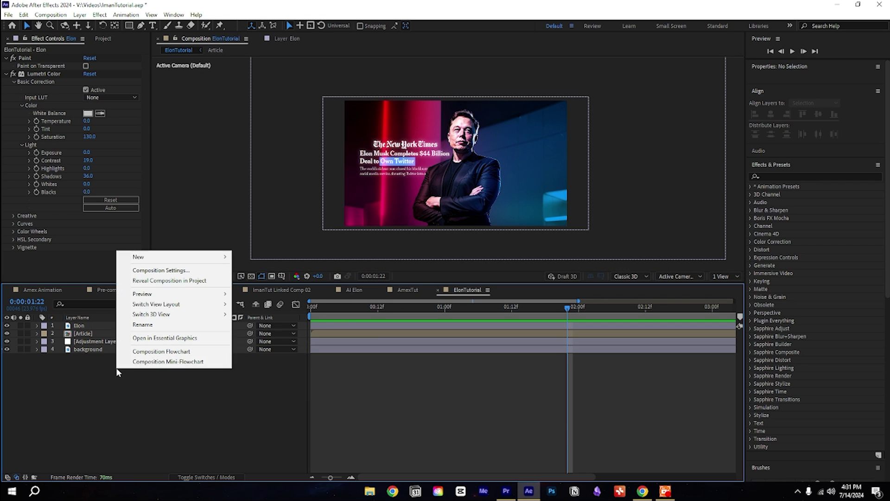
{"action": "mouse_move", "coordinate": [164, 258]}
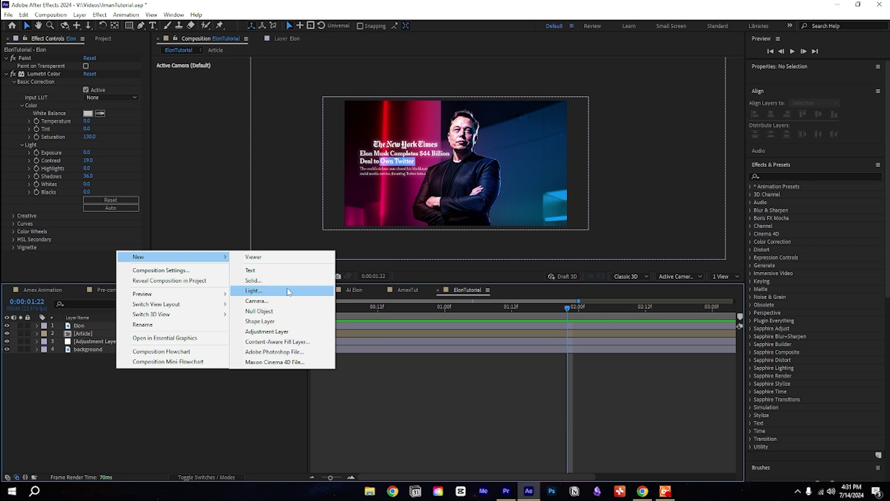
{"action": "left_click", "coordinate": [278, 300]}
{"action": "left_click", "coordinate": [529, 346]}
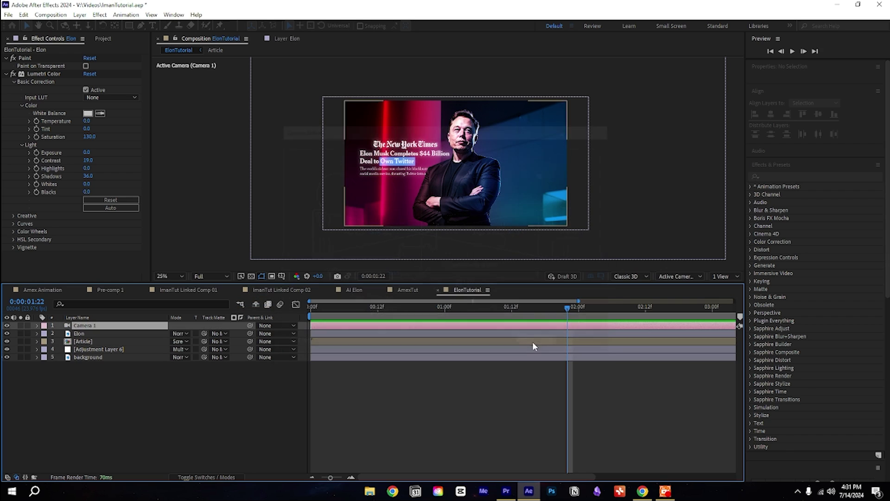
- Turn on 3D and motion blur for the Elon, Article, adjustment and background layers
{"action": "left_click_drag", "start_coordinate": [142, 383], "coordinate": [94, 334]}
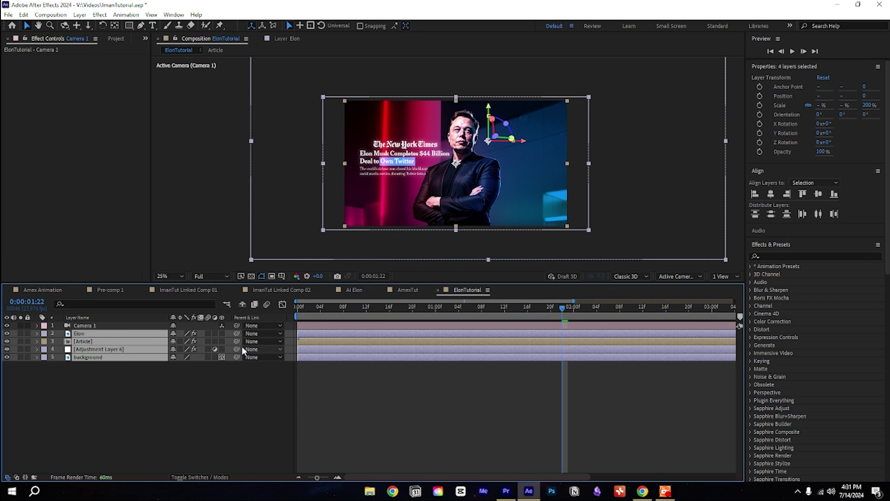
{"action": "left_click", "coordinate": [222, 340]}
{"action": "left_click", "coordinate": [208, 340]}
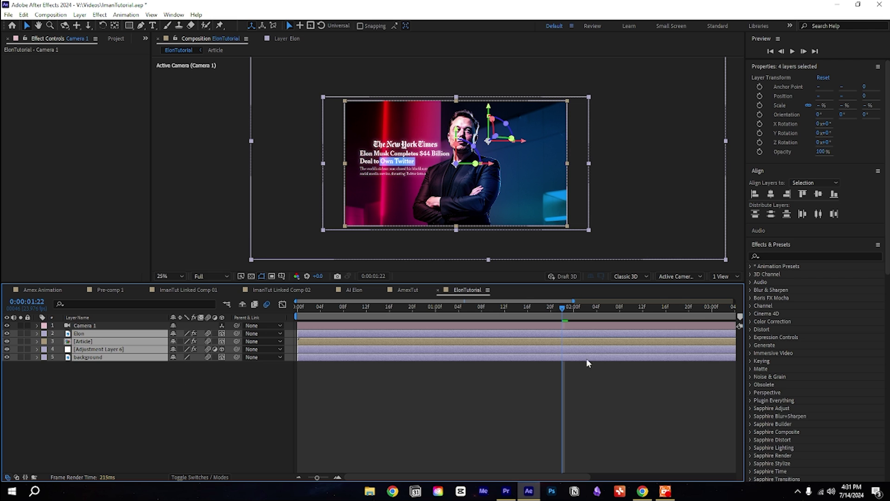
{"action": "left_click", "coordinate": [245, 394]}
- Split the composition viewer into two views, with Active Camera beside Custom View 2
{"action": "left_click", "coordinate": [736, 279]}
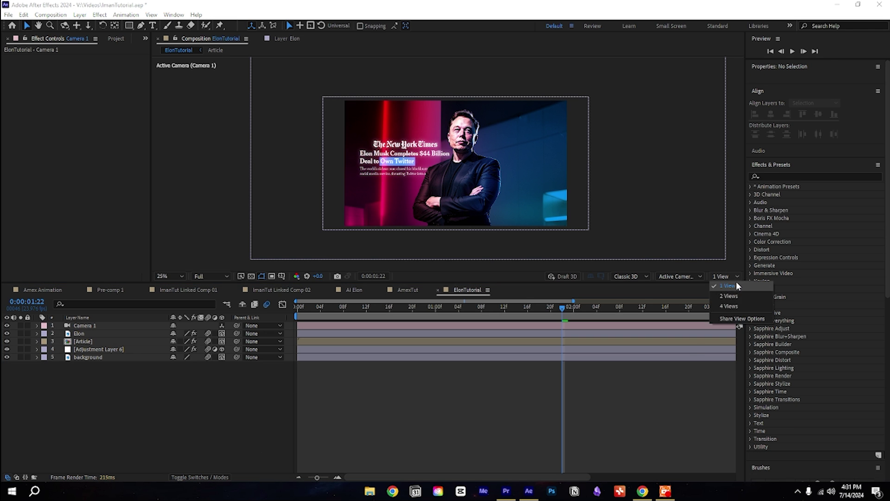
{"action": "left_click", "coordinate": [738, 297]}
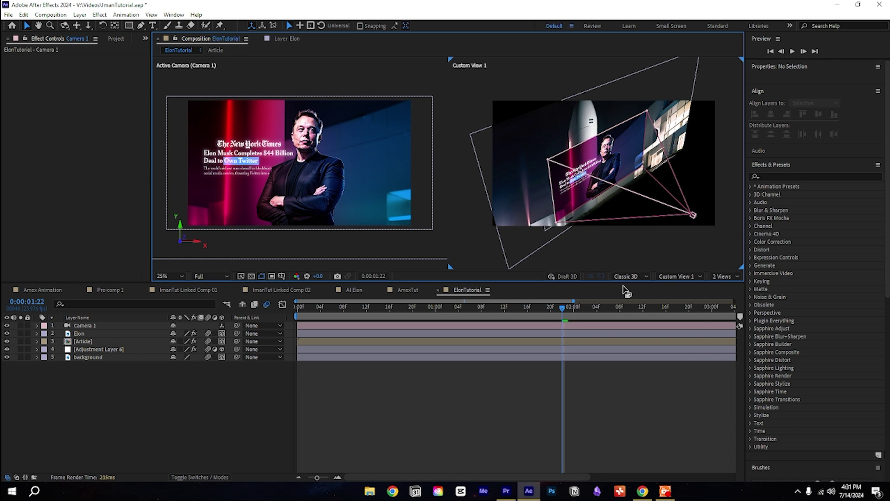
{"action": "left_click", "coordinate": [675, 277]}
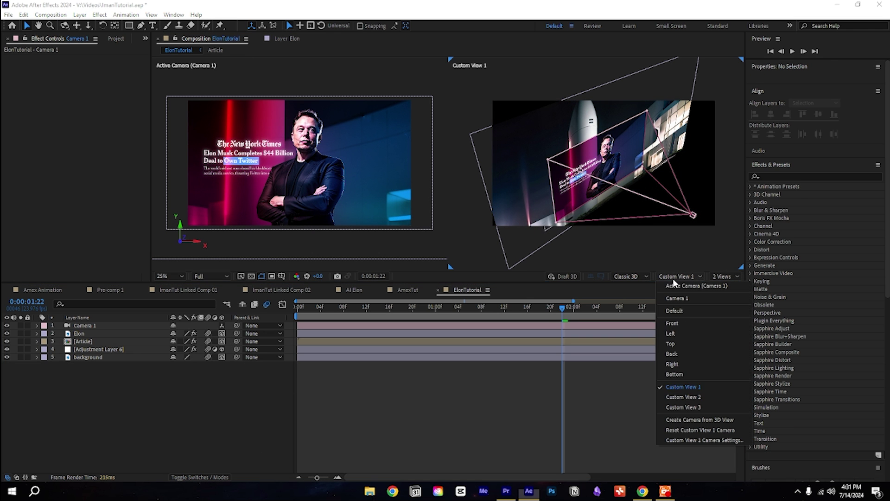
{"action": "left_click", "coordinate": [684, 397]}
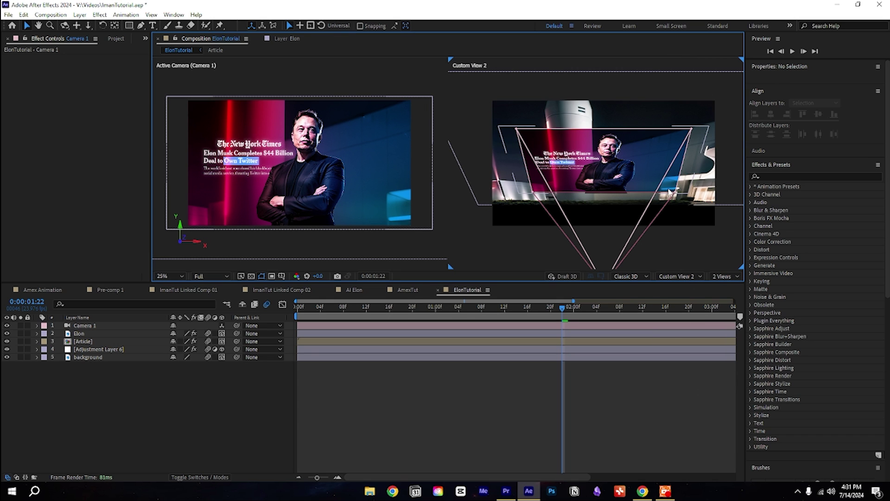
{"action": "left_click", "coordinate": [103, 405]}
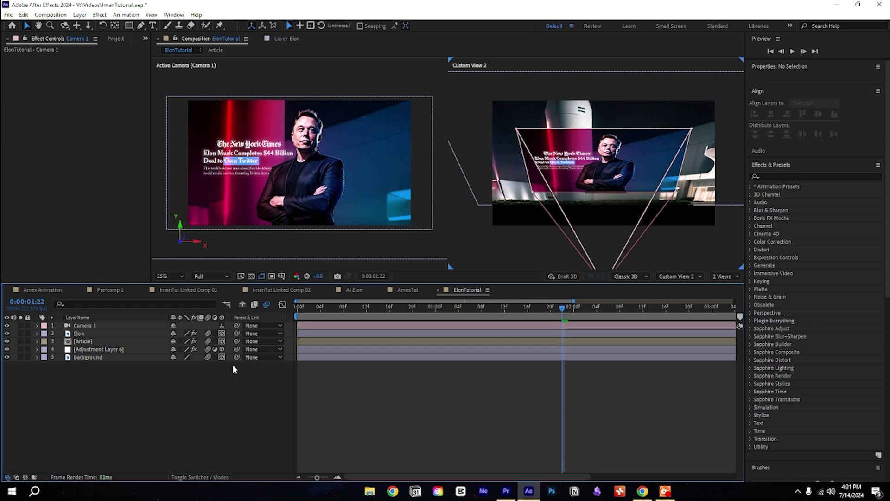
- Add starting keyframes for Camera 1's Point of Interest and Position at 0:00:00:00
{"action": "left_click_drag", "start_coordinate": [304, 308], "coordinate": [283, 314]}
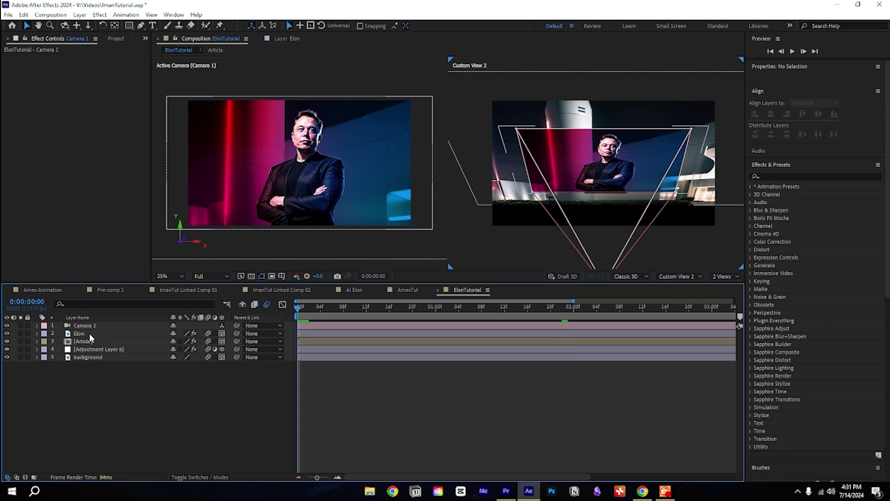
{"action": "left_click", "coordinate": [105, 325]}
{"action": "left_click", "coordinate": [38, 326]}
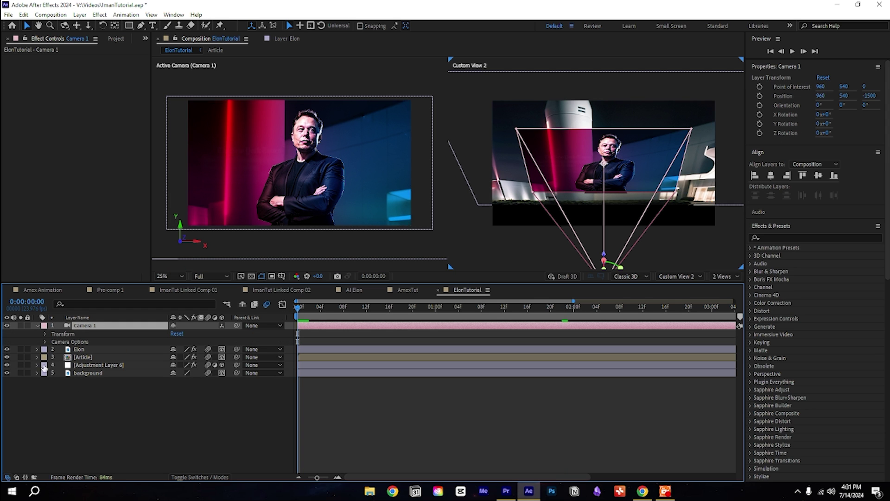
{"action": "left_click", "coordinate": [45, 342]}
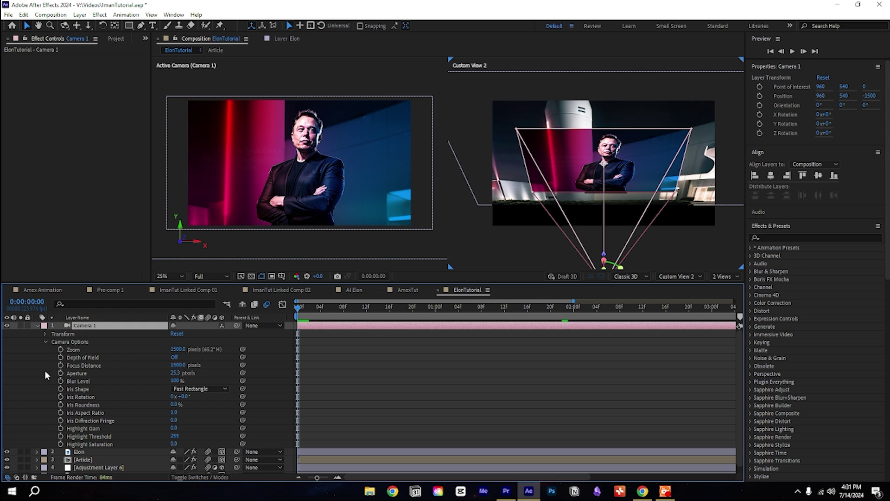
{"action": "left_click", "coordinate": [44, 342]}
{"action": "left_click", "coordinate": [45, 334]}
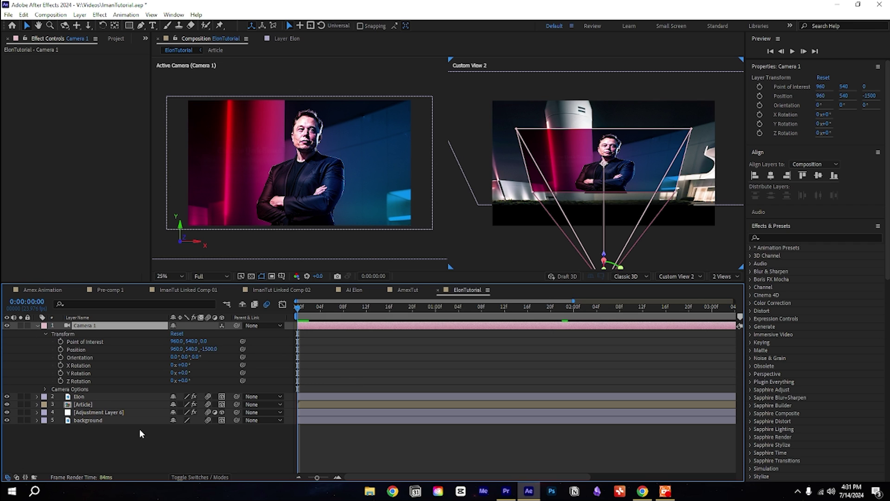
{"action": "left_click", "coordinate": [61, 342]}
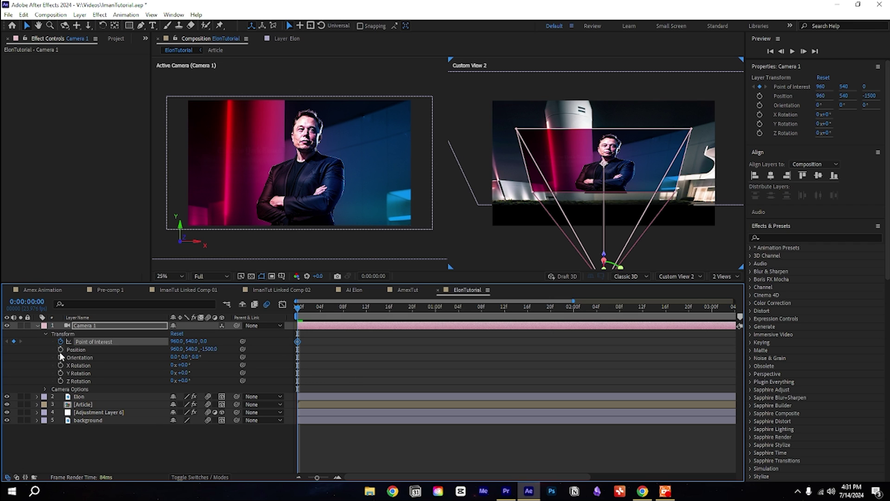
{"action": "left_click", "coordinate": [61, 351]}
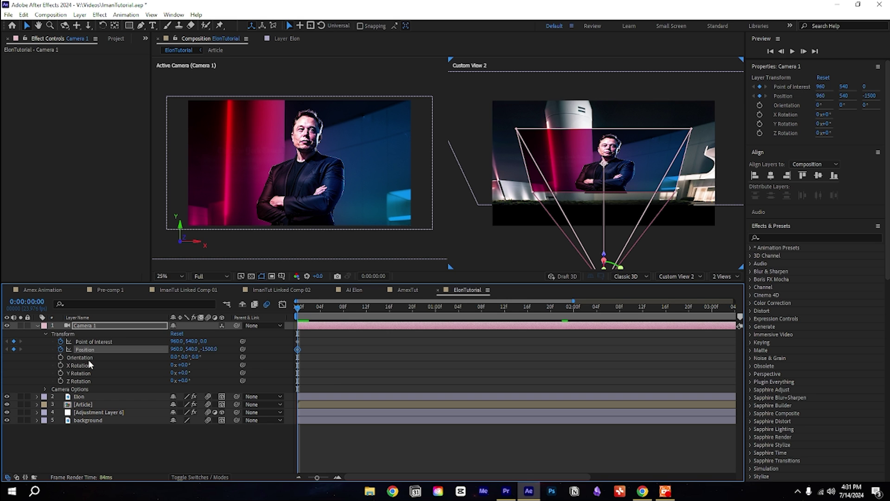
{"action": "left_click", "coordinate": [37, 326]}
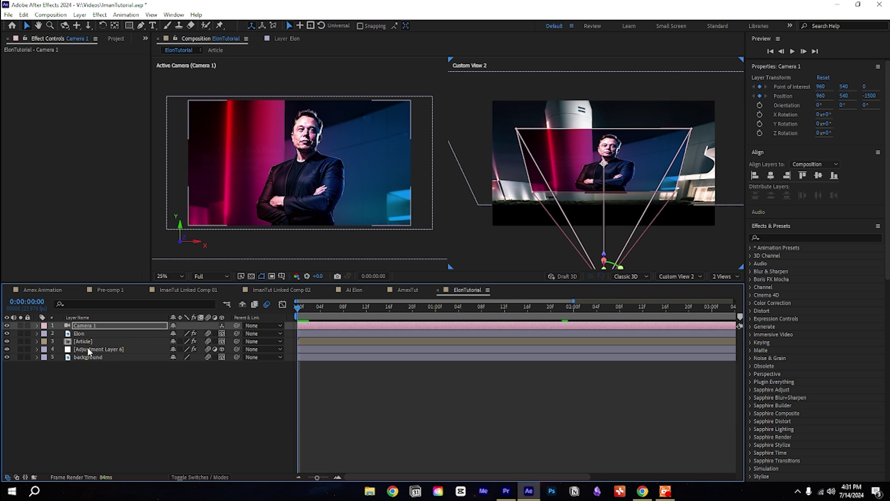
- Reposition the Elon layer farther to the right in the frame
{"action": "left_click", "coordinate": [79, 334]}
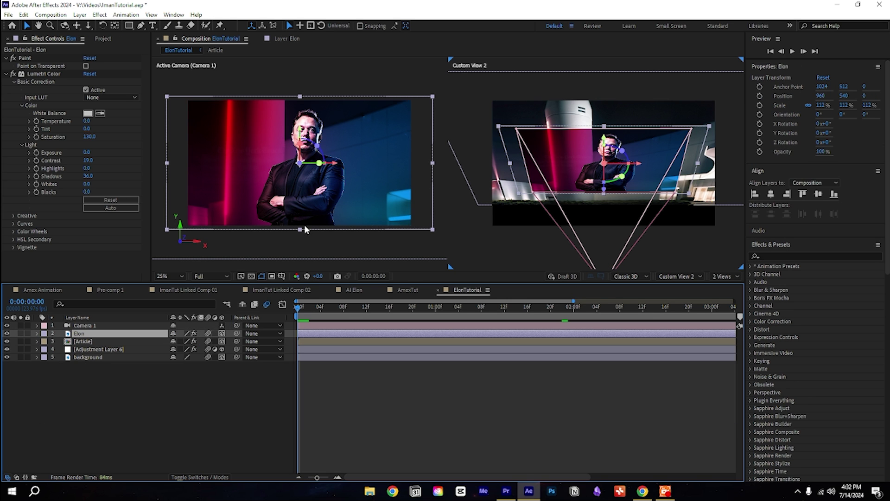
{"action": "left_click_drag", "start_coordinate": [318, 195], "coordinate": [344, 198]}
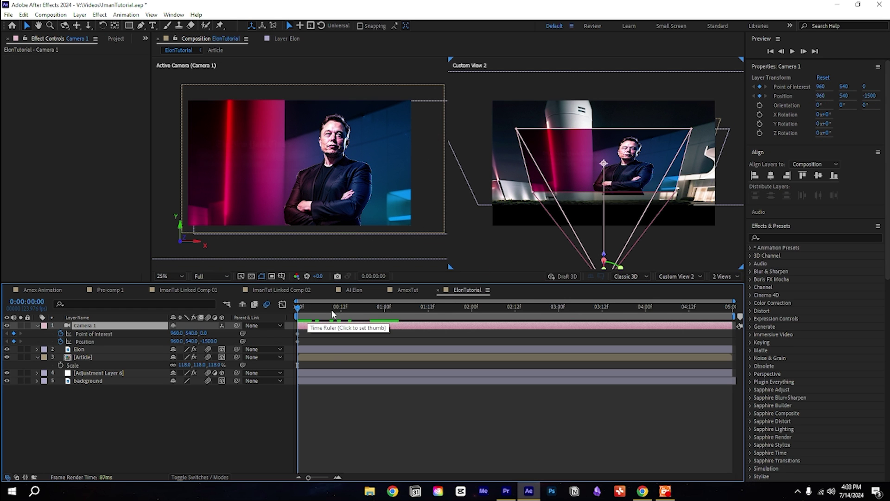
- Push Camera 1 in at 0:00:01:00 by setting its Z position to -1364
{"action": "left_click_drag", "start_coordinate": [334, 312], "coordinate": [386, 312]}
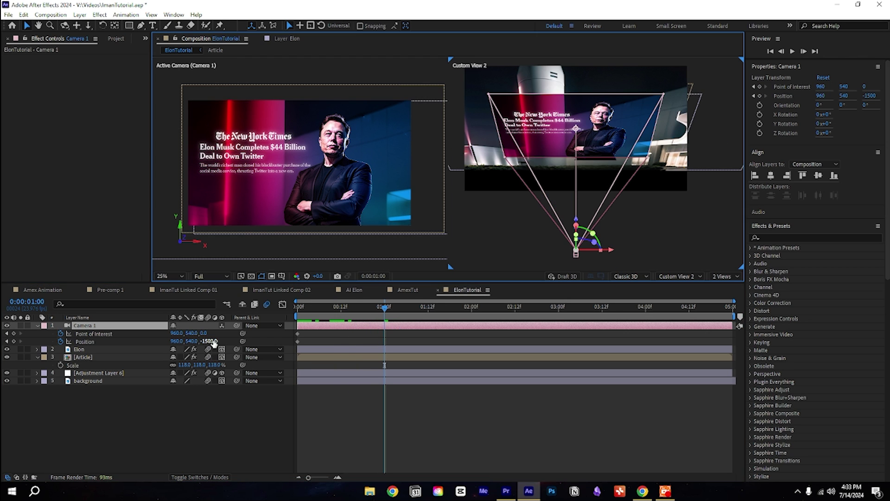
{"action": "left_click_drag", "start_coordinate": [212, 342], "coordinate": [273, 337]}
- Lower the Article layer by setting its Y position to 579
{"action": "left_click", "coordinate": [112, 358]}
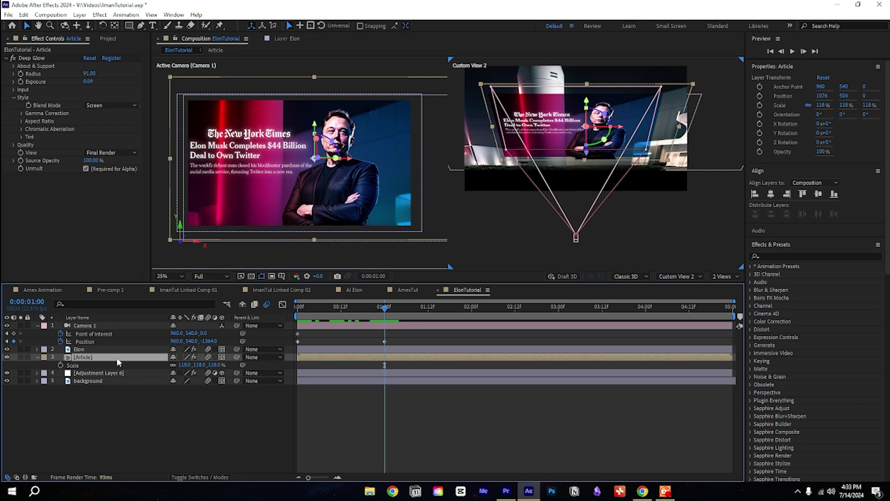
{"action": "key", "text": "p"}
{"action": "left_click_drag", "start_coordinate": [195, 365], "coordinate": [231, 364]}
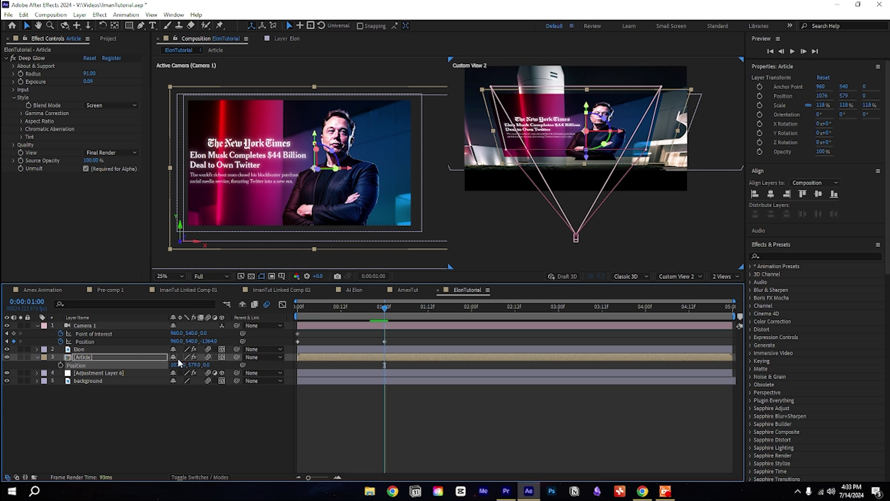
{"action": "left_click", "coordinate": [38, 357]}
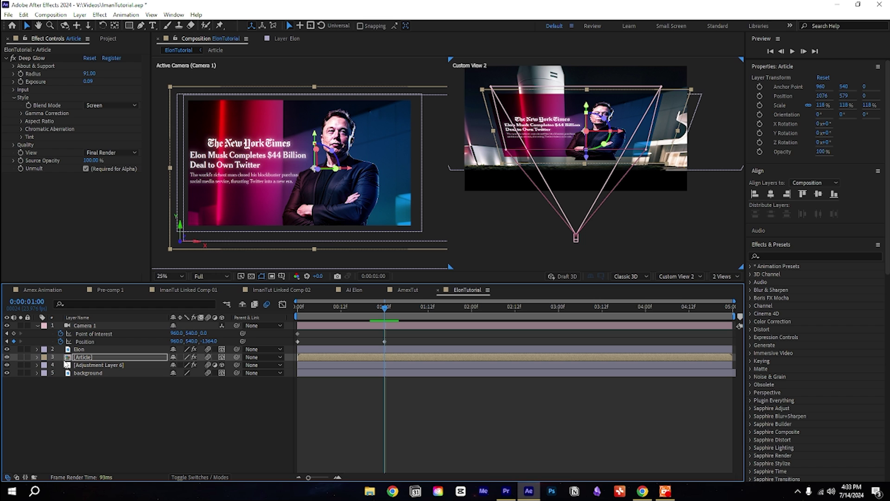
- Keyframe Camera 1's Point of Interest at 0:00:01:00, plus both Point of Interest and Position at 0:00:02:12
{"action": "left_click_drag", "start_coordinate": [364, 311], "coordinate": [385, 315]}
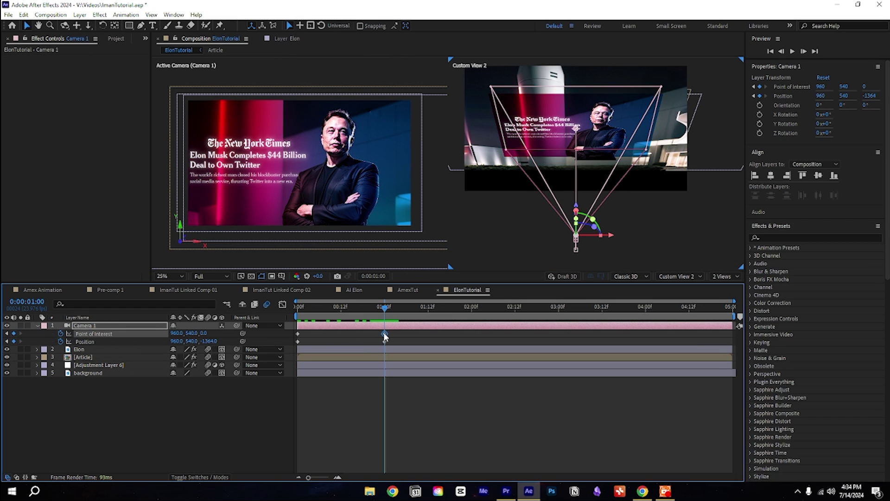
{"action": "left_click_drag", "start_coordinate": [385, 314], "coordinate": [518, 327]}
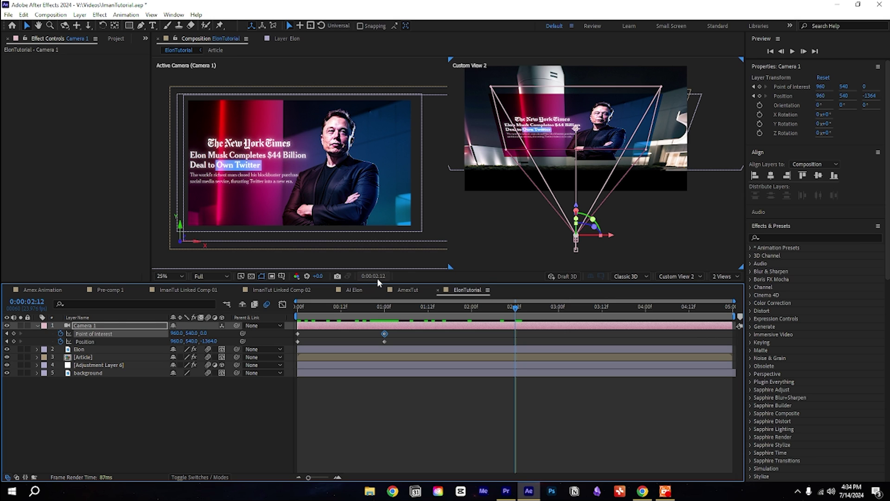
{"action": "left_click", "coordinate": [14, 342]}
{"action": "left_click", "coordinate": [14, 334]}
- Shift Camera 1 sideways to X 1612.6 at 0:00:04:23 and preview the camera animation
{"action": "left_click_drag", "start_coordinate": [596, 309], "coordinate": [737, 313]}
{"action": "left_click_drag", "start_coordinate": [610, 235], "coordinate": [682, 239]}
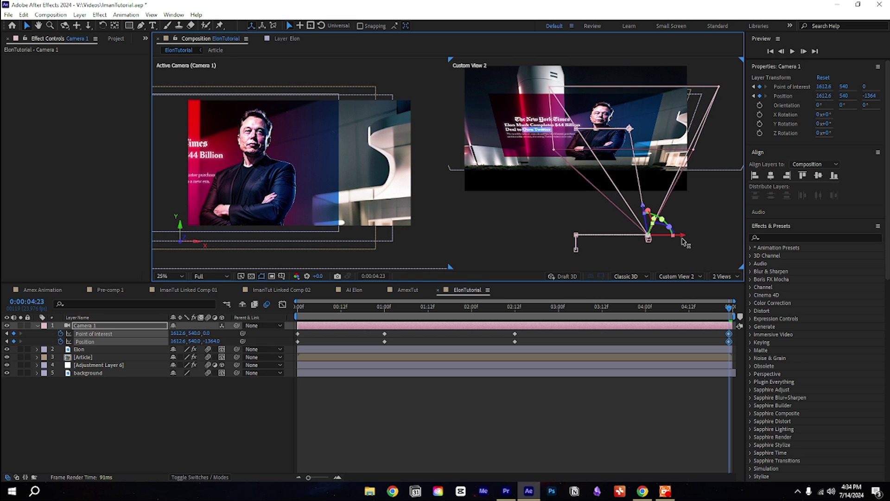
{"action": "left_click_drag", "start_coordinate": [712, 308], "coordinate": [253, 380]}
{"action": "key", "text": "space"}
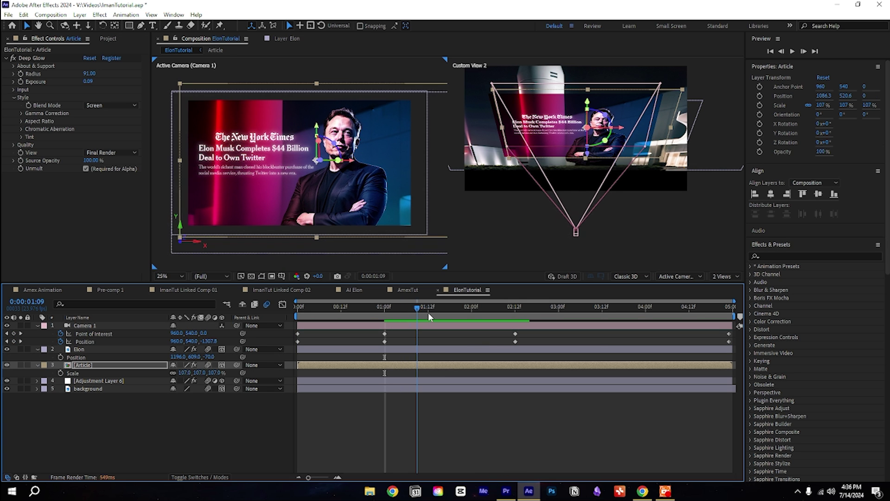
- Ease all of Camera 1's Point of Interest and Position keyframes and display their speed curves in the Graph Editor
{"action": "left_click_drag", "start_coordinate": [428, 313], "coordinate": [729, 331]}
{"action": "left_click_drag", "start_coordinate": [291, 340], "coordinate": [735, 334]}
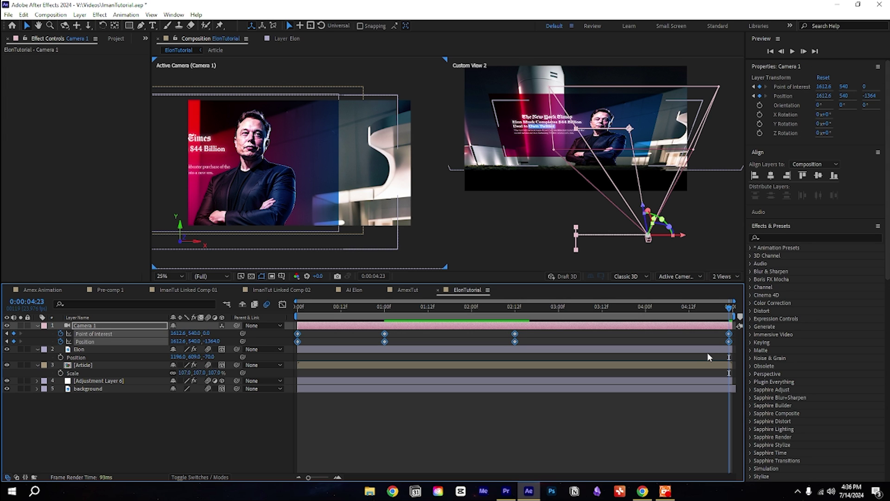
{"action": "left_click", "coordinate": [283, 305]}
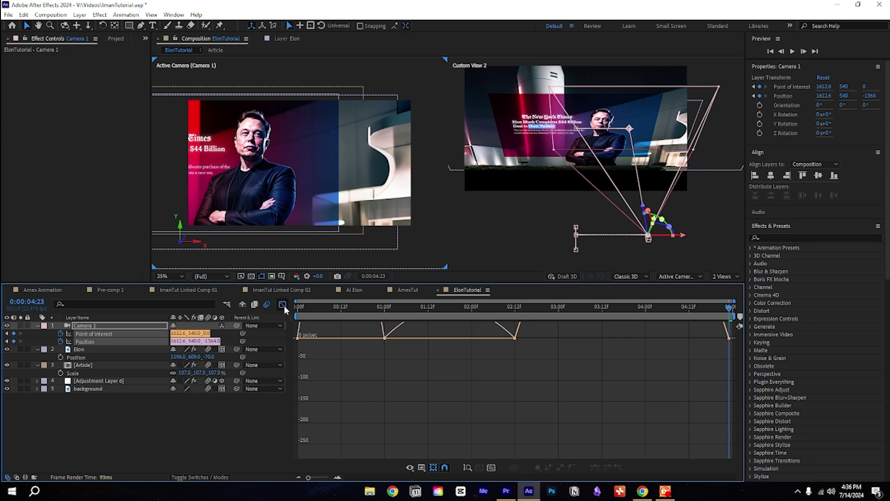
- Isolate Camera 1's Position speed graph and lengthen the easing handles between the 0:00 and 1:00 keyframes for a sharper peak
{"action": "scroll", "coordinate": [381, 420], "scroll_direction": "up", "scroll_amount": 5}
{"action": "left_click_drag", "start_coordinate": [310, 478], "coordinate": [305, 479]}
{"action": "left_click", "coordinate": [105, 418]}
{"action": "left_click", "coordinate": [139, 342]}
{"action": "left_click_drag", "start_coordinate": [324, 480], "coordinate": [307, 481]}
{"action": "scroll", "coordinate": [330, 427], "scroll_direction": "up", "scroll_amount": 2}
{"action": "scroll", "coordinate": [336, 418], "scroll_direction": "down", "scroll_amount": 1}
{"action": "scroll", "coordinate": [456, 435], "scroll_direction": "down", "scroll_amount": 1}
{"action": "left_click_drag", "start_coordinate": [446, 436], "coordinate": [261, 415]}
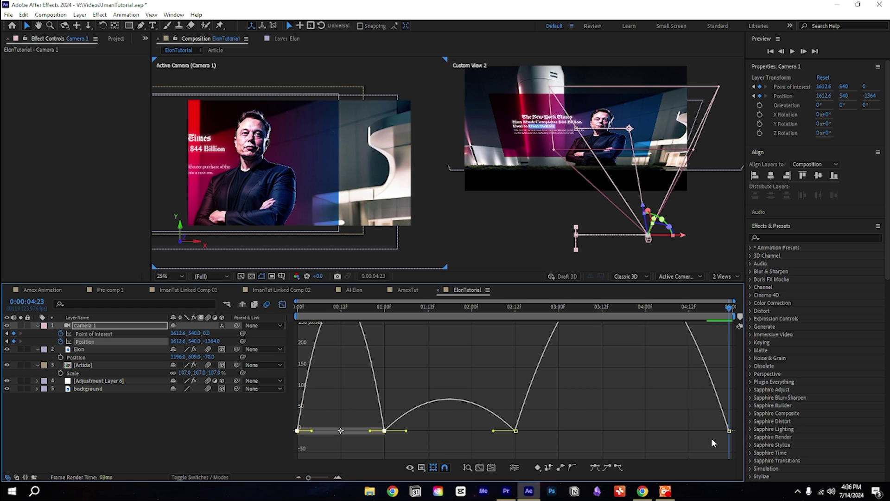
{"action": "left_click", "coordinate": [271, 449]}
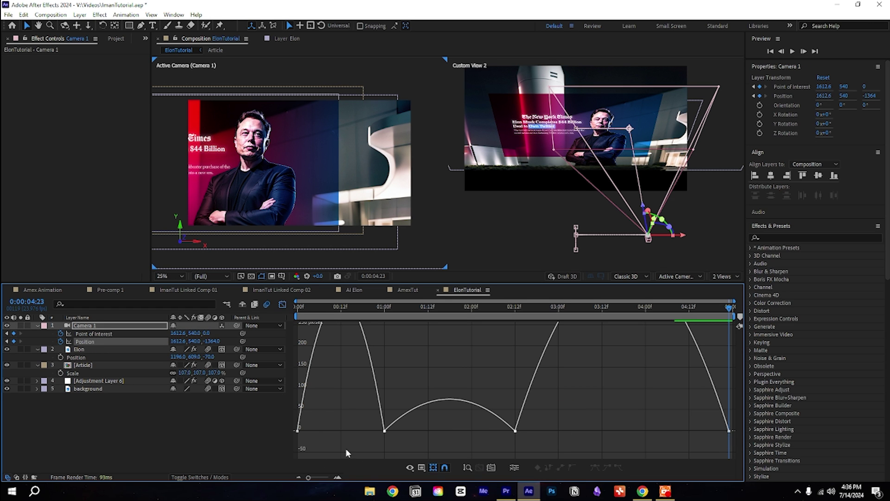
{"action": "left_click_drag", "start_coordinate": [377, 430], "coordinate": [356, 431]}
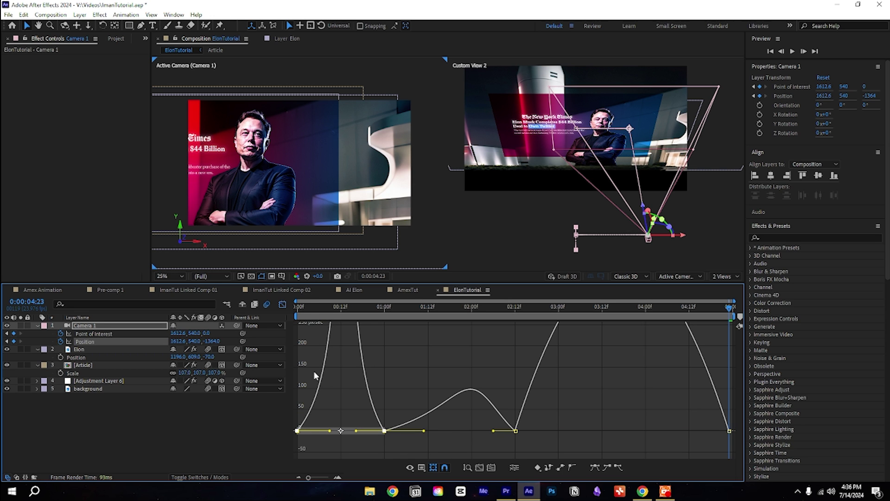
- Preview the camera move and lengthen the Position easing handles between the 1:00 and 2:12 keyframes into a symmetrical peak
{"action": "scroll", "coordinate": [320, 380], "scroll_direction": "up", "scroll_amount": 3}
{"action": "scroll", "coordinate": [325, 387], "scroll_direction": "down", "scroll_amount": 6}
{"action": "scroll", "coordinate": [312, 430], "scroll_direction": "up", "scroll_amount": 10}
{"action": "scroll", "coordinate": [312, 432], "scroll_direction": "down", "scroll_amount": 14}
{"action": "scroll", "coordinate": [328, 404], "scroll_direction": "up", "scroll_amount": 8}
{"action": "key", "text": "space"}
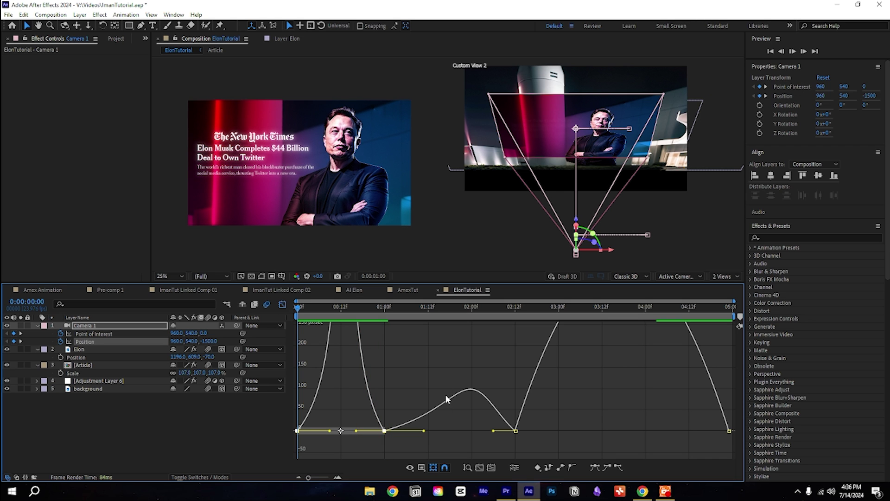
{"action": "key", "text": "space"}
{"action": "left_click_drag", "start_coordinate": [424, 431], "coordinate": [428, 432]}
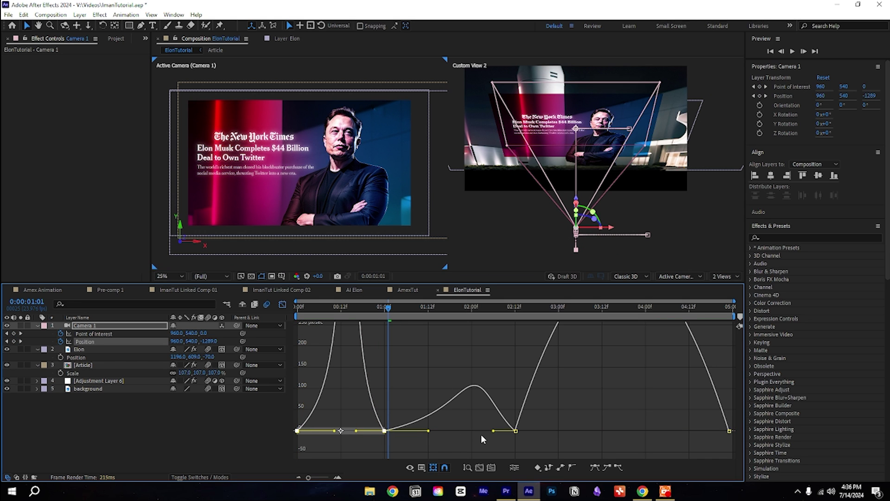
{"action": "left_click_drag", "start_coordinate": [494, 430], "coordinate": [476, 431]}
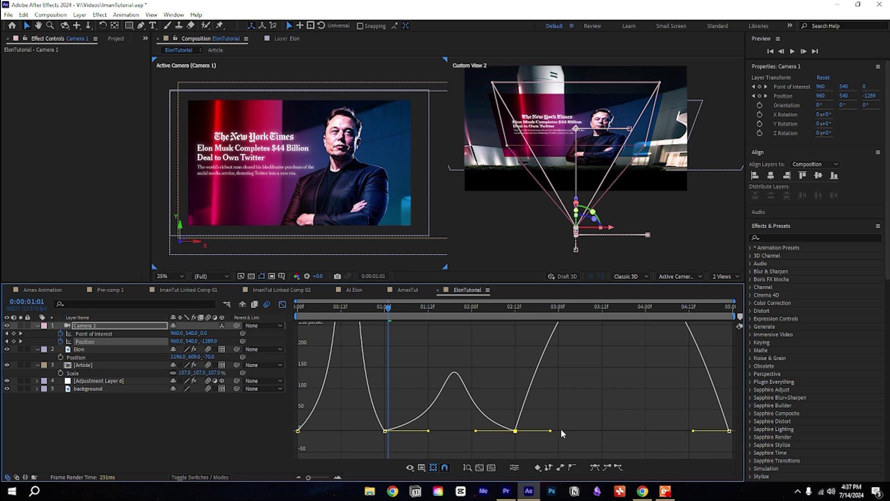
- Lengthen the Position easing handles between the 2:12 keyframe and the final keyframe to sharpen the closing camera pan
{"action": "left_click_drag", "start_coordinate": [551, 432], "coordinate": [585, 431]}
{"action": "left_click_drag", "start_coordinate": [693, 430], "coordinate": [668, 430]}
{"action": "left_click_drag", "start_coordinate": [586, 433], "coordinate": [627, 427]}
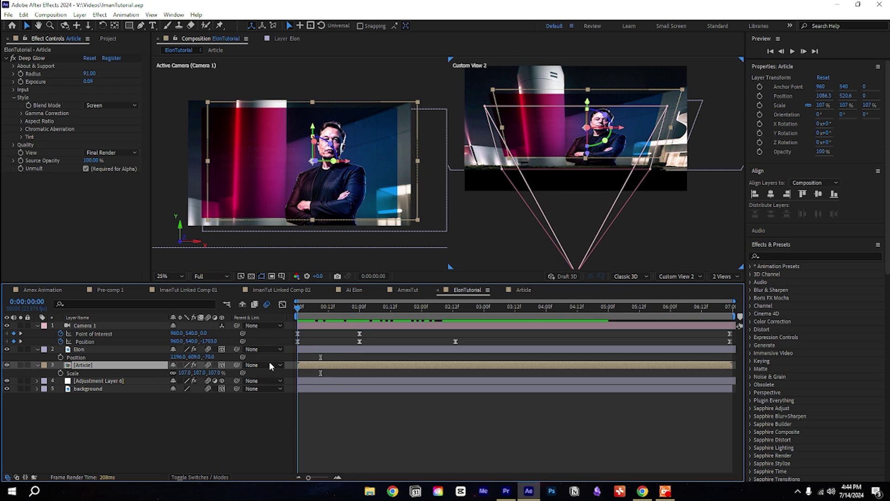
- Scale up Adjustment Layer 6 so its four-color gradient covers the background throughout the camera pan
{"action": "left_click_drag", "start_coordinate": [298, 360], "coordinate": [736, 366]}
{"action": "left_click", "coordinate": [176, 419]}
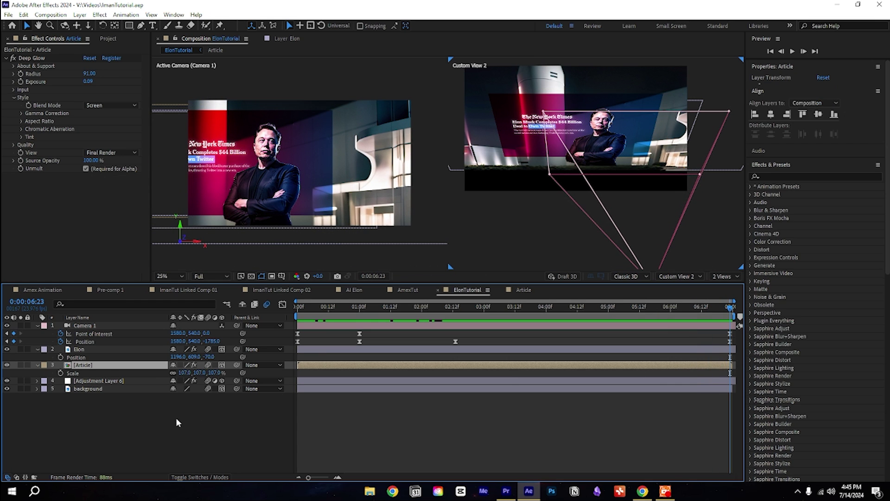
{"action": "left_click", "coordinate": [112, 381]}
{"action": "key", "text": "s"}
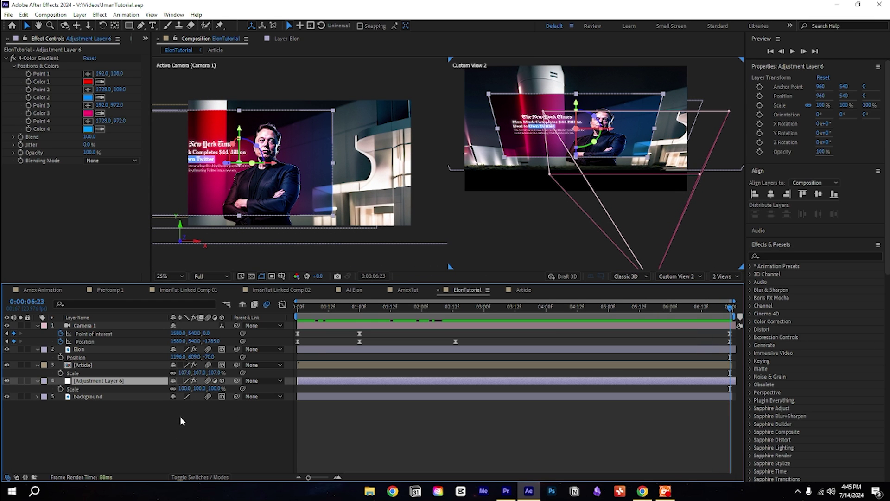
{"action": "left_click_drag", "start_coordinate": [185, 390], "coordinate": [316, 386]}
{"action": "left_click_drag", "start_coordinate": [316, 309], "coordinate": [285, 311]}
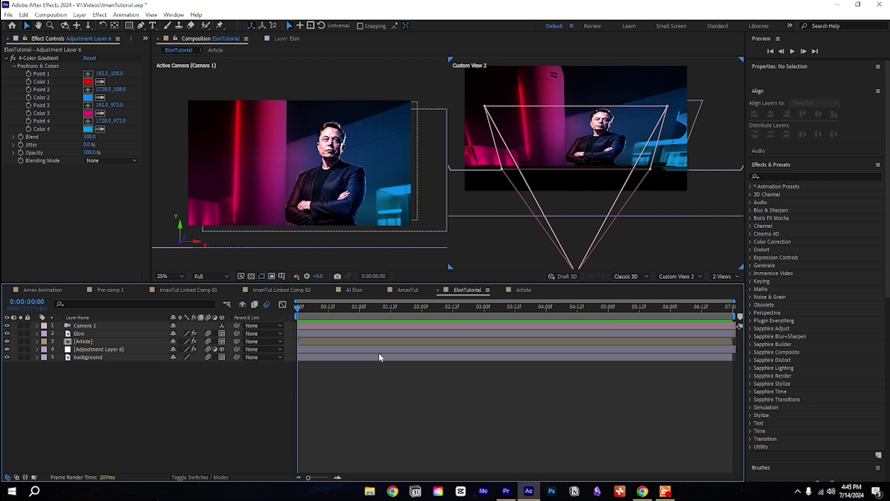
- Add a paragraph text layer across the middle of the Active Camera view containing "0"
{"action": "left_click", "coordinate": [152, 25]}
{"action": "left_click_drag", "start_coordinate": [228, 128], "coordinate": [394, 173]}
{"action": "type", "text": "0"}
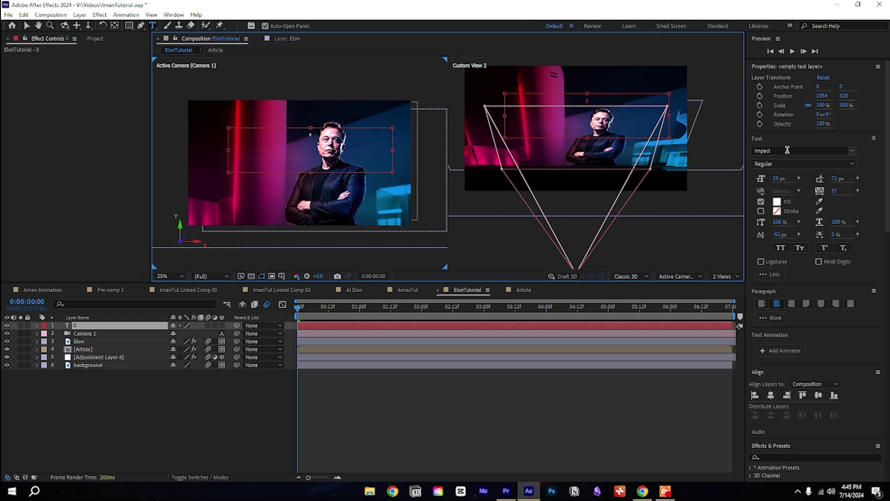
- Set the 0 text's font size to 336 px and add a Slider Control effect to its layer
{"action": "left_click_drag", "start_coordinate": [776, 180], "coordinate": [860, 185]}
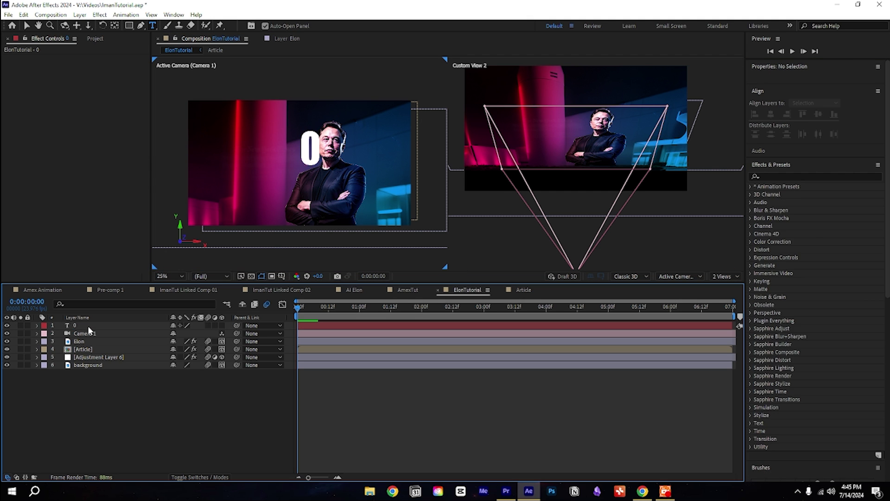
{"action": "left_click", "coordinate": [88, 325]}
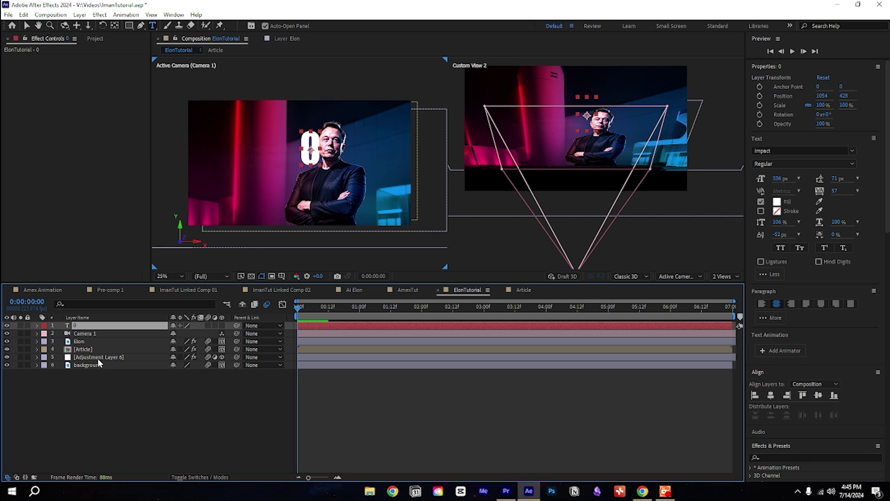
{"action": "key", "text": "ctrl+space"}
{"action": "type", "text": "slide"}
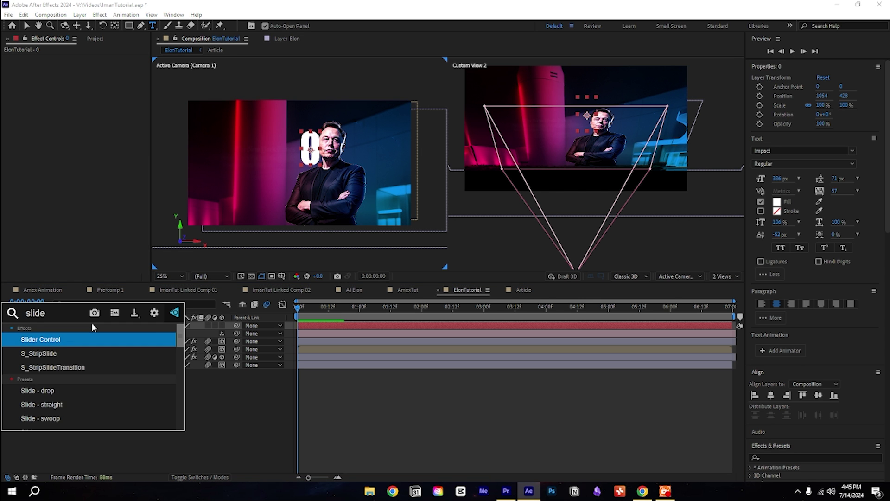
{"action": "key", "text": "Return"}
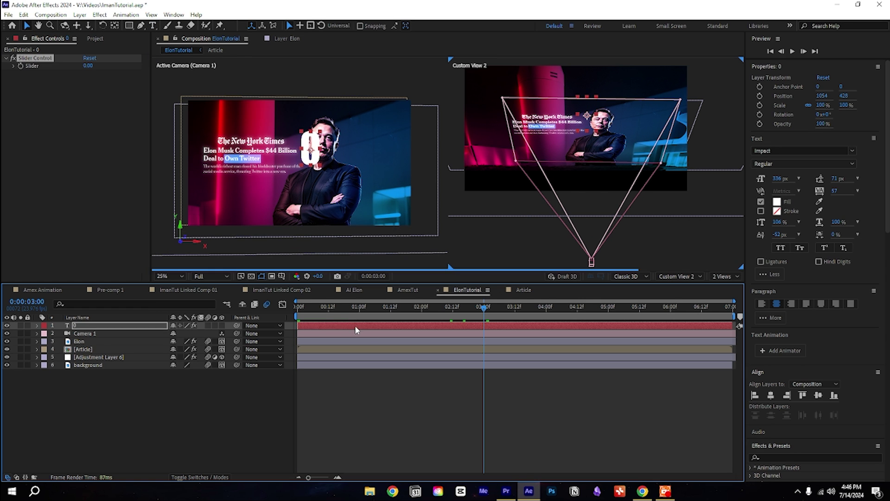
- Place the 0 text layer below Camera 1 and make it start at the camera's 2:13 Position keyframe
{"action": "left_click_drag", "start_coordinate": [314, 326], "coordinate": [499, 333]}
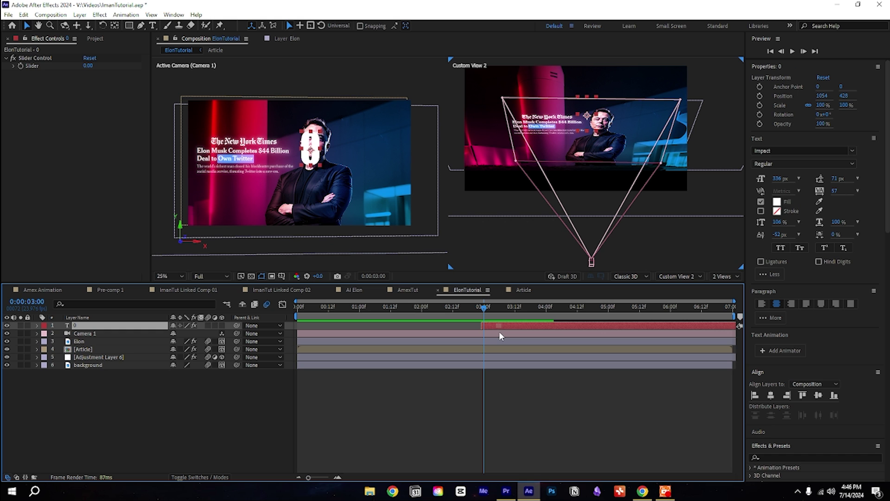
{"action": "left_click", "coordinate": [140, 334]}
{"action": "left_click_drag", "start_coordinate": [95, 326], "coordinate": [148, 336]}
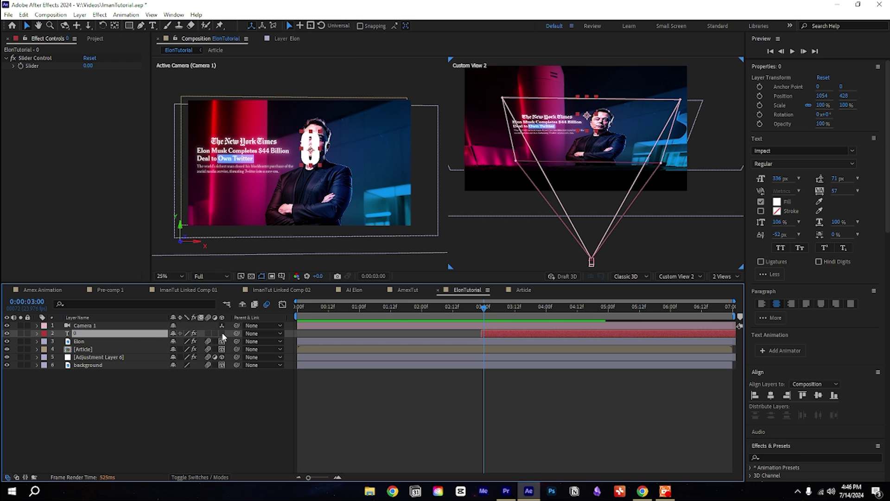
{"action": "left_click", "coordinate": [116, 327]}
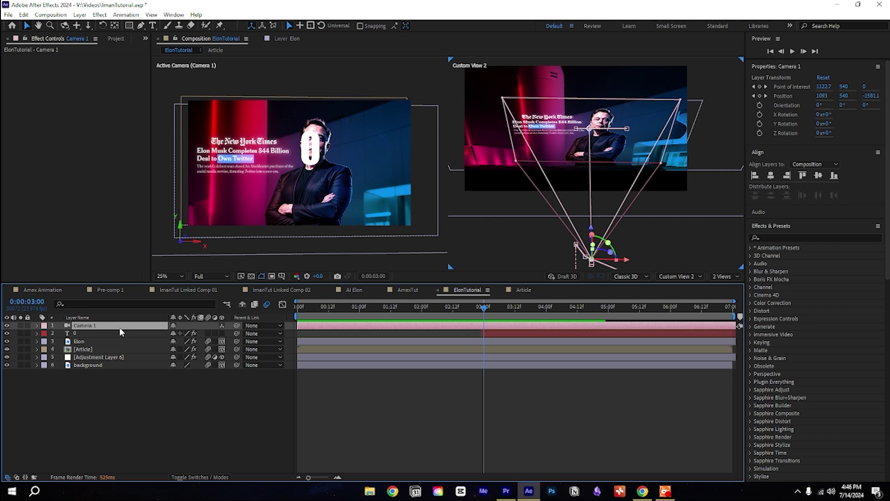
{"action": "key", "text": "u"}
{"action": "left_click", "coordinate": [456, 313]}
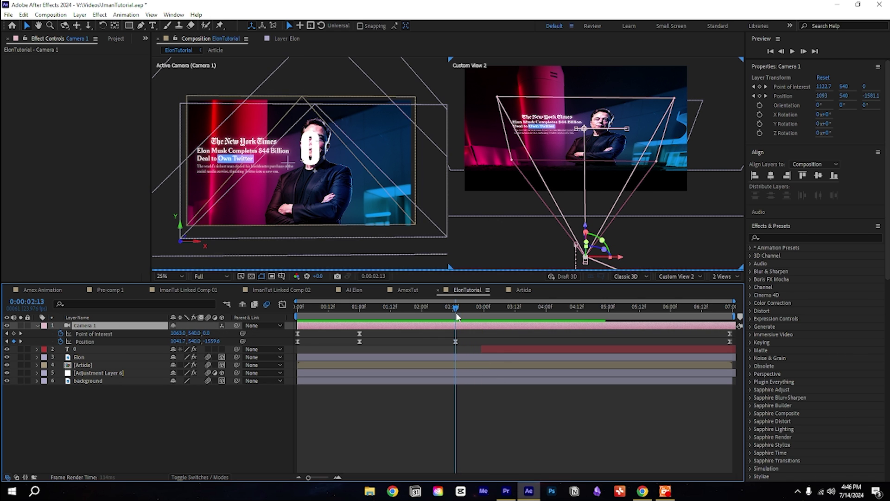
{"action": "left_click_drag", "start_coordinate": [503, 348], "coordinate": [477, 350]}
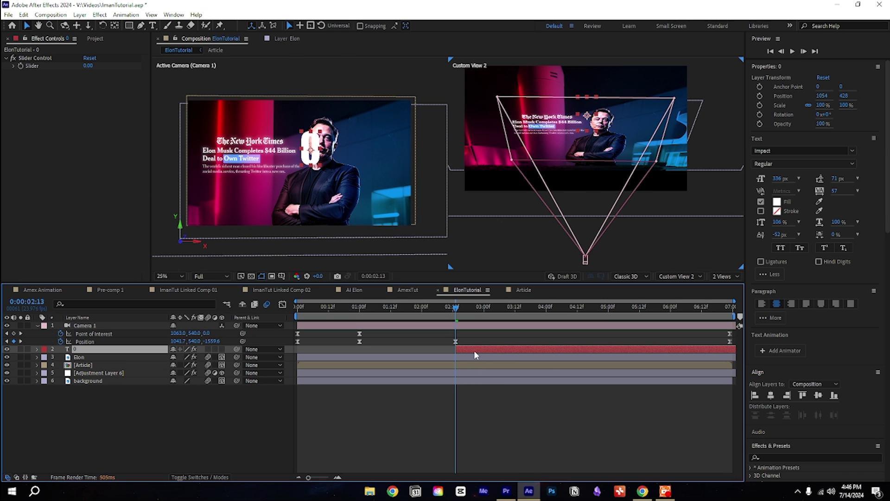
- Give the 0 layer's Source Text an expression that outputs the Slider Control value with toFixed(0) through an addCommas function
{"action": "left_click", "coordinate": [37, 351]}
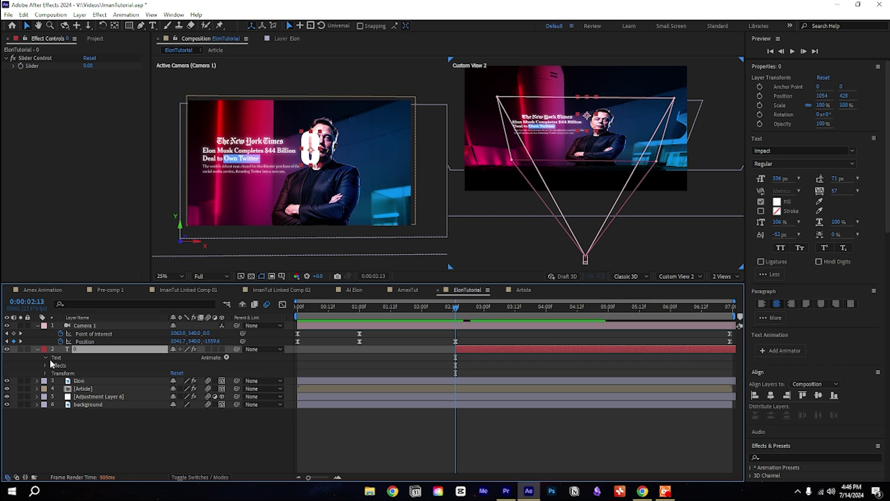
{"action": "left_click", "coordinate": [46, 359]}
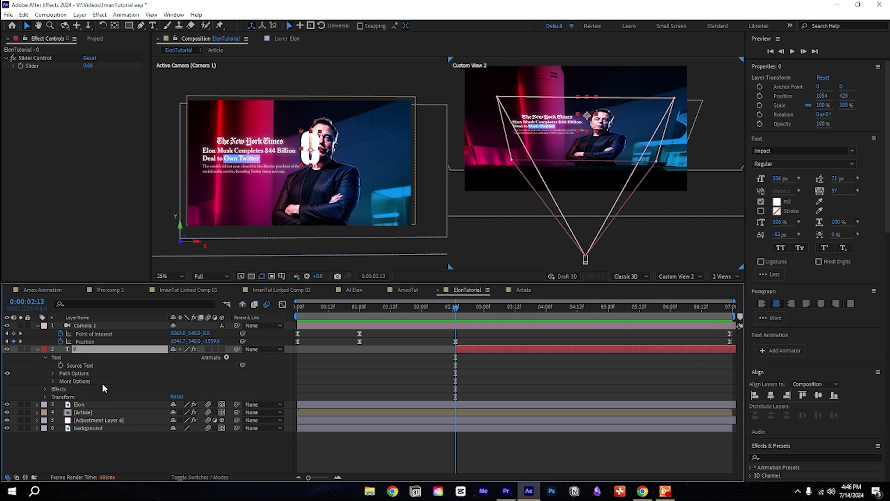
{"action": "left_click", "coordinate": [60, 366], "text": "alt"}
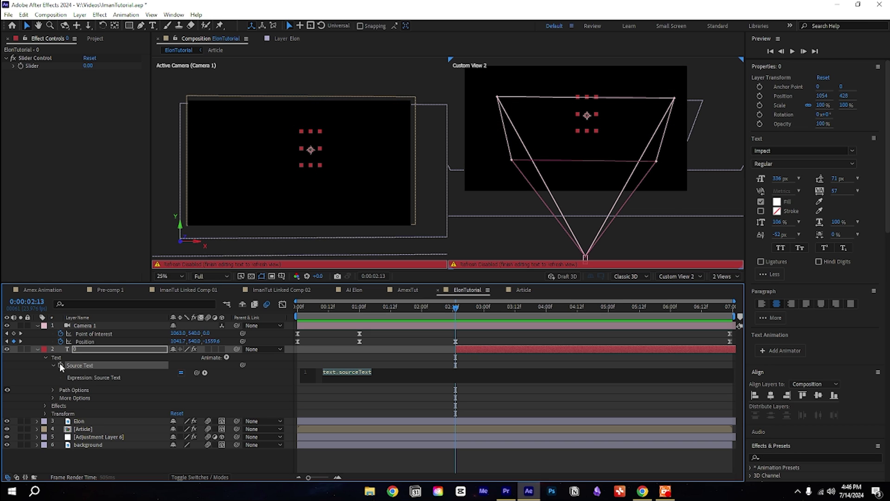
{"action": "key", "text": "BackSpace"}
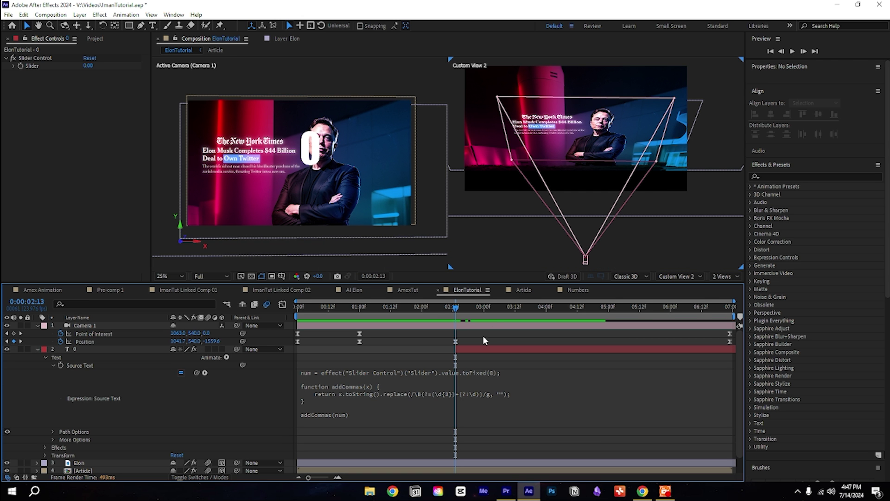
- Keyframe the text layer's Slider from 0 at 2:13 to 40 at 5:00
{"action": "left_click", "coordinate": [27, 58]}
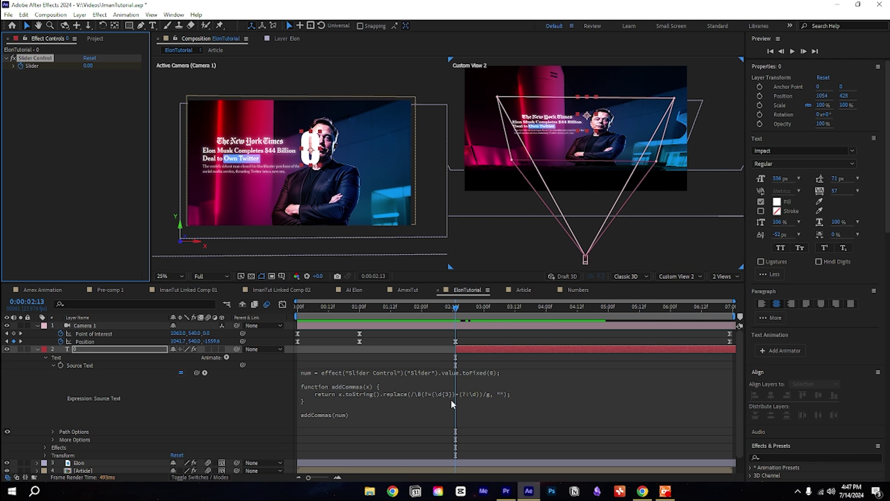
{"action": "left_click_drag", "start_coordinate": [474, 310], "coordinate": [608, 321]}
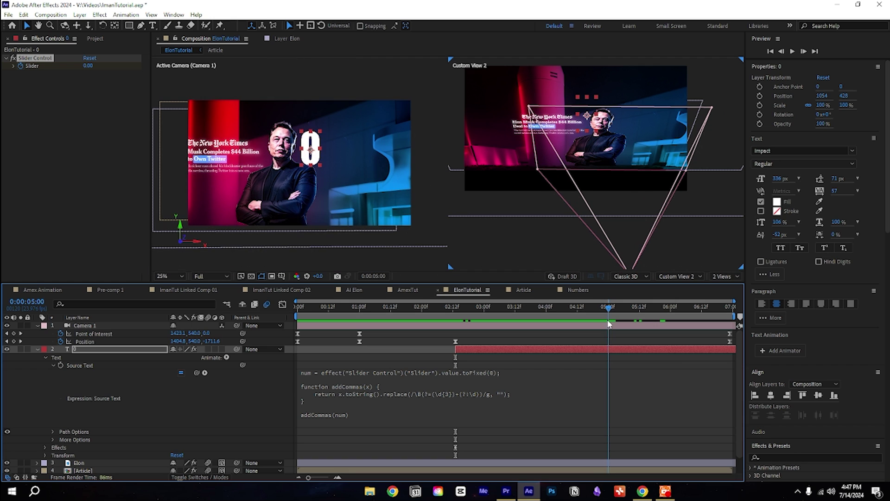
{"action": "left_click", "coordinate": [88, 66]}
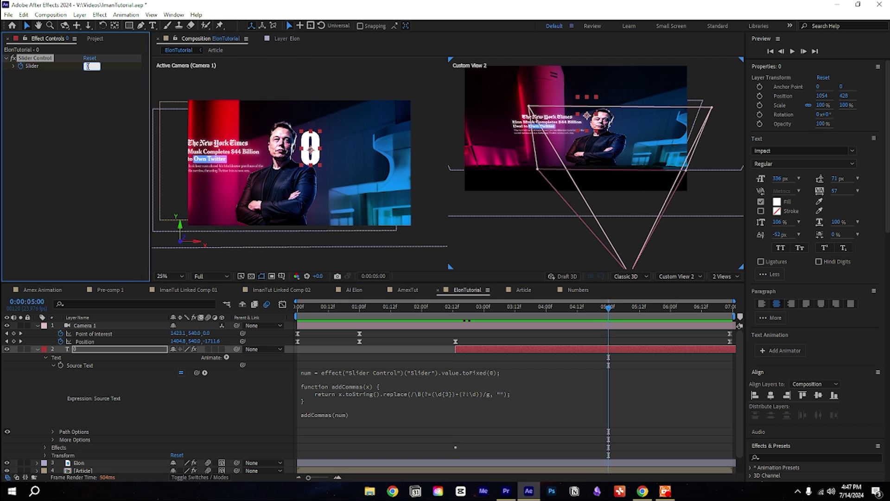
{"action": "type", "text": "40"}
{"action": "key", "text": "Return"}
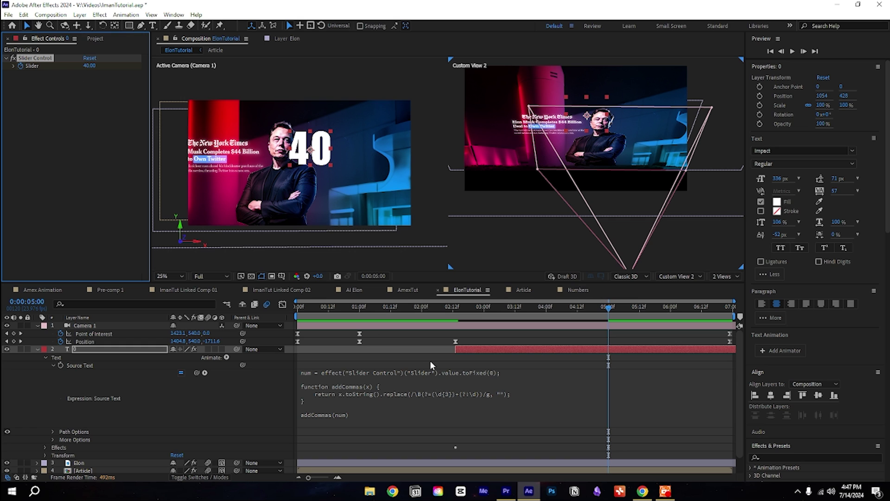
- Set the toFixed argument in the Source Text expression to 2 for two decimal places
{"action": "left_click", "coordinate": [487, 374]}
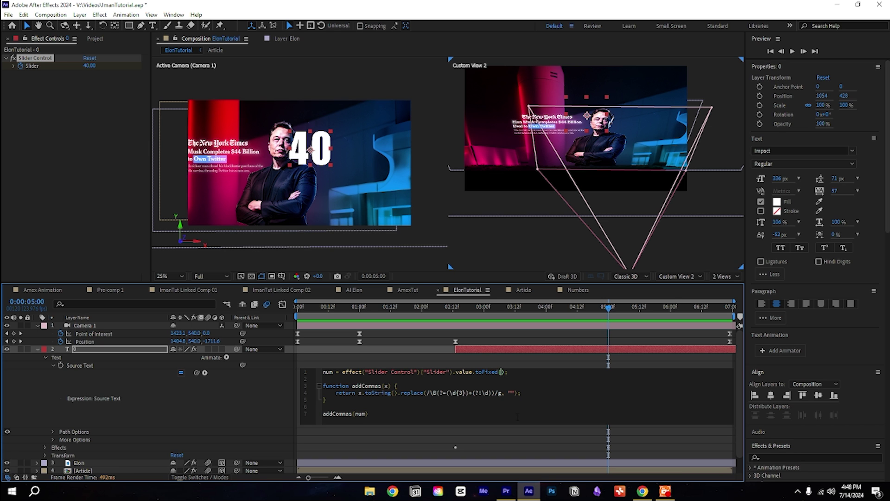
{"action": "left_click", "coordinate": [279, 405]}
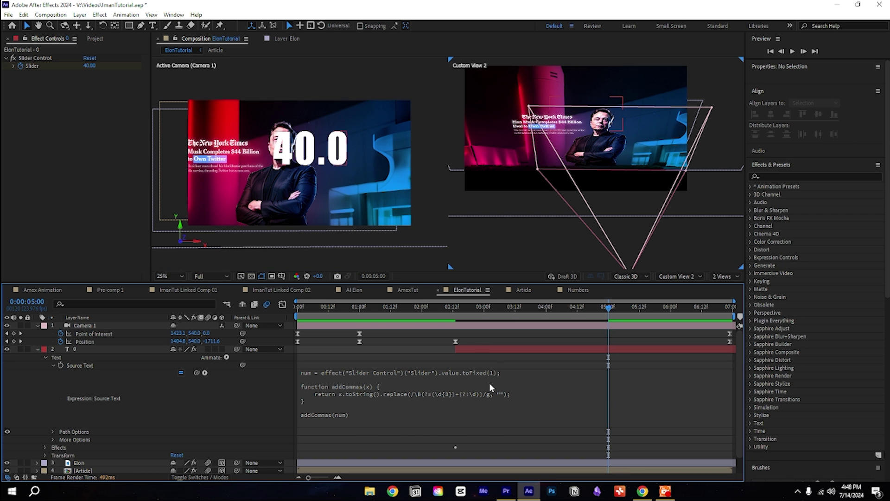
{"action": "left_click", "coordinate": [503, 372]}
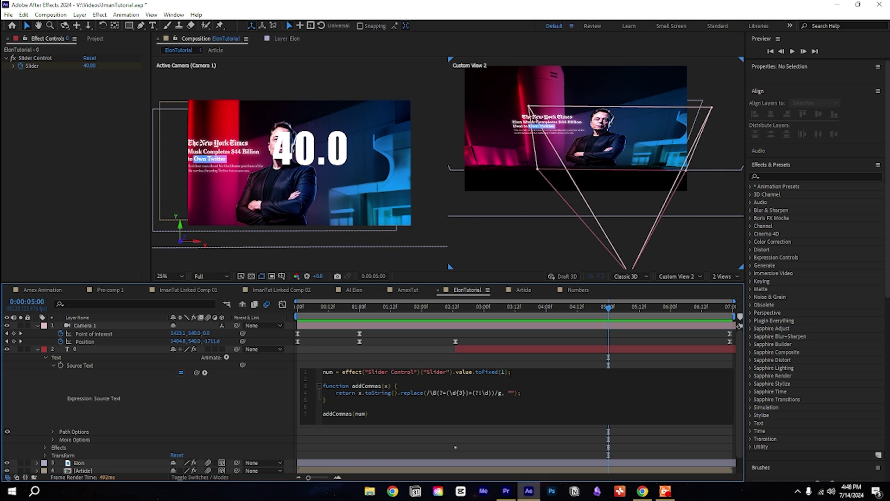
{"action": "left_click", "coordinate": [277, 409]}
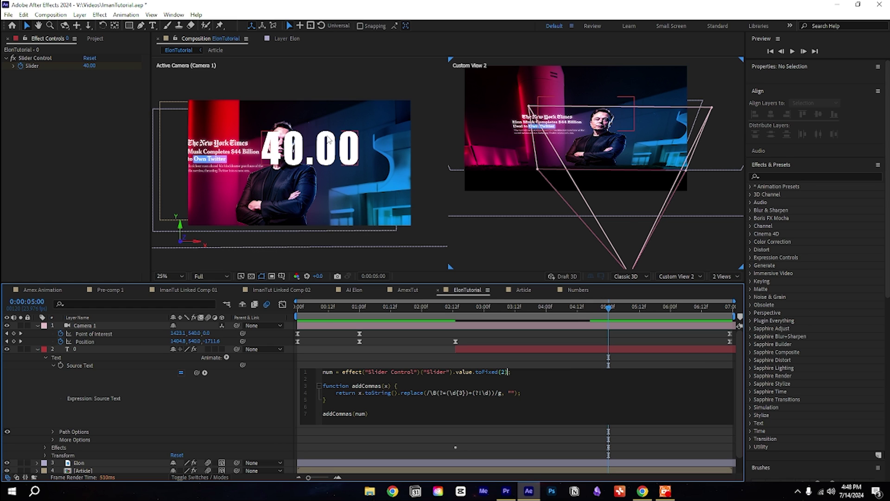
- Append +"B" after toFixed(2) in the Source Text expression and preview the counter from 2:14
{"action": "left_click", "coordinate": [509, 373]}
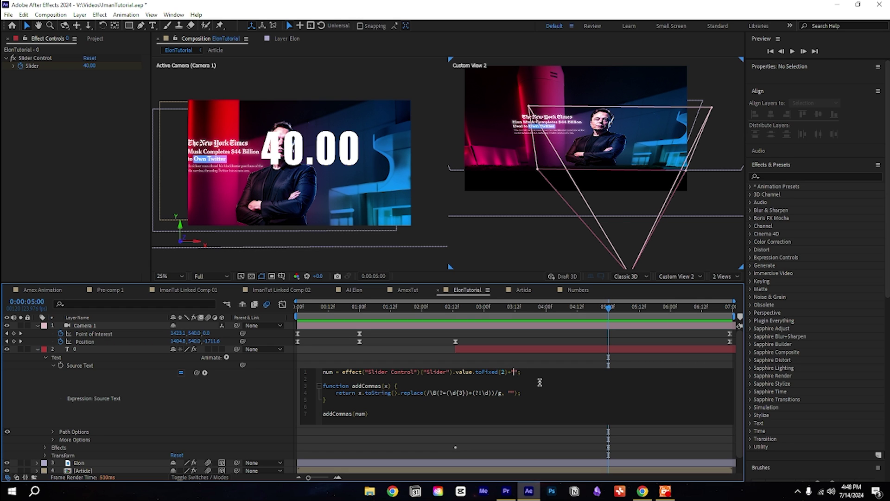
{"action": "type", "text": "$"}
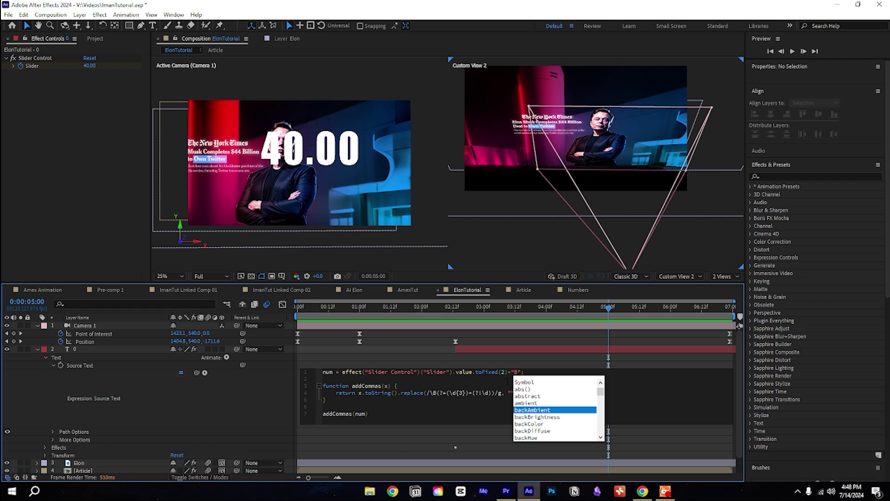
{"action": "left_click", "coordinate": [507, 381]}
{"action": "left_click", "coordinate": [256, 392]}
{"action": "left_click", "coordinate": [458, 307]}
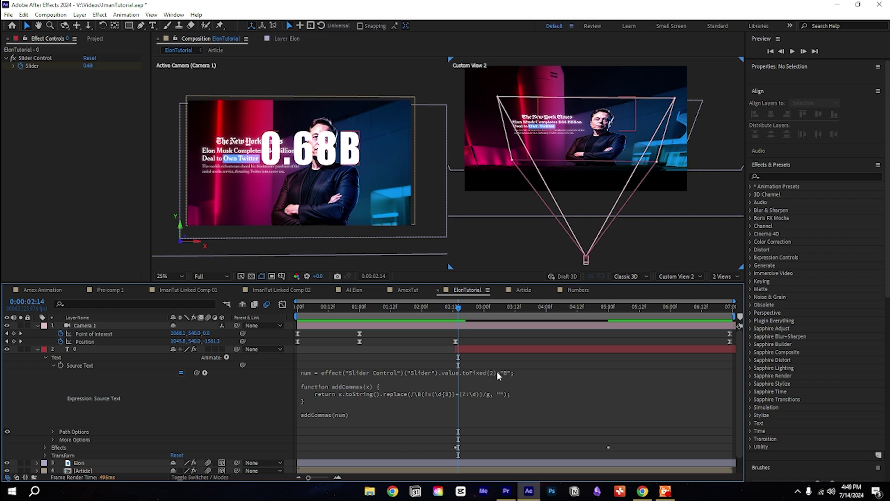
{"action": "key", "text": "space"}
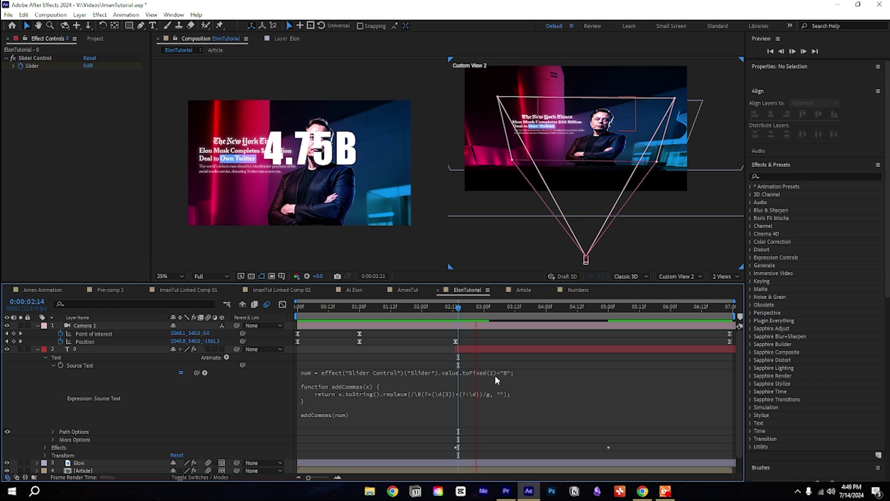
- Duplicate the counter text layer and remove the copy's Slider Control effect and Source Text expression
{"action": "left_click", "coordinate": [96, 350]}
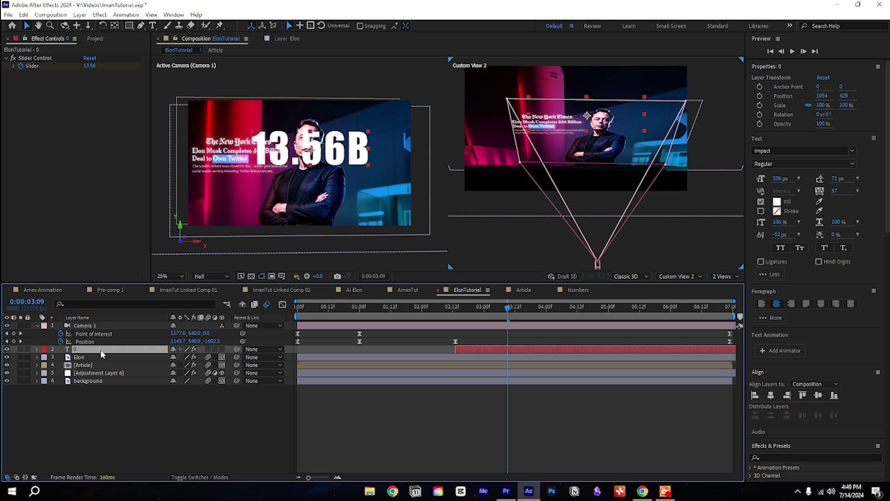
{"action": "key", "text": "ctrl+d"}
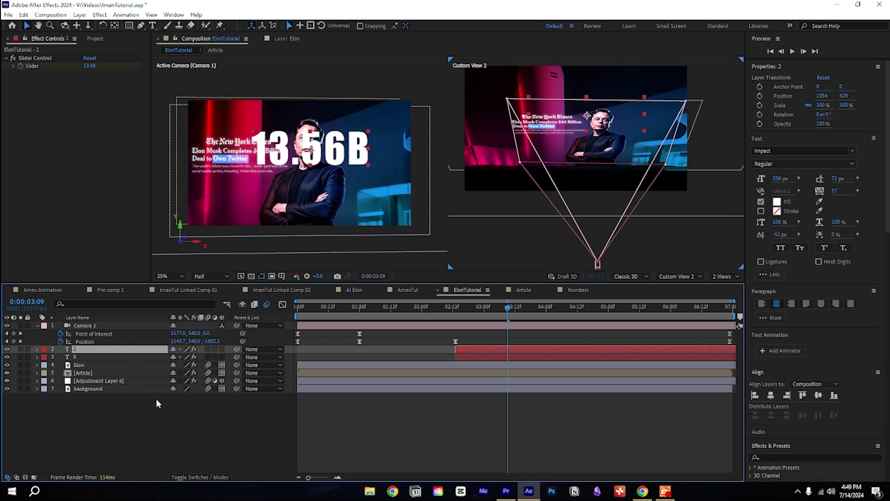
{"action": "left_click", "coordinate": [37, 349]}
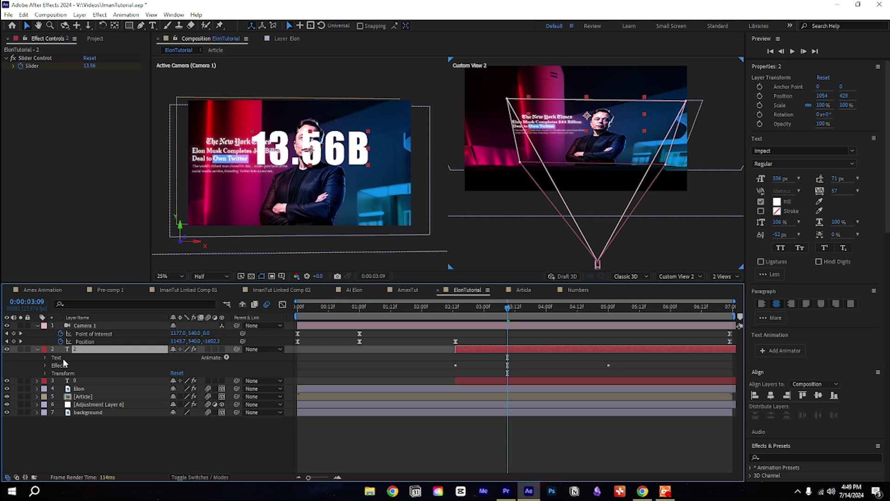
{"action": "left_click", "coordinate": [59, 367]}
{"action": "key", "text": "Delete"}
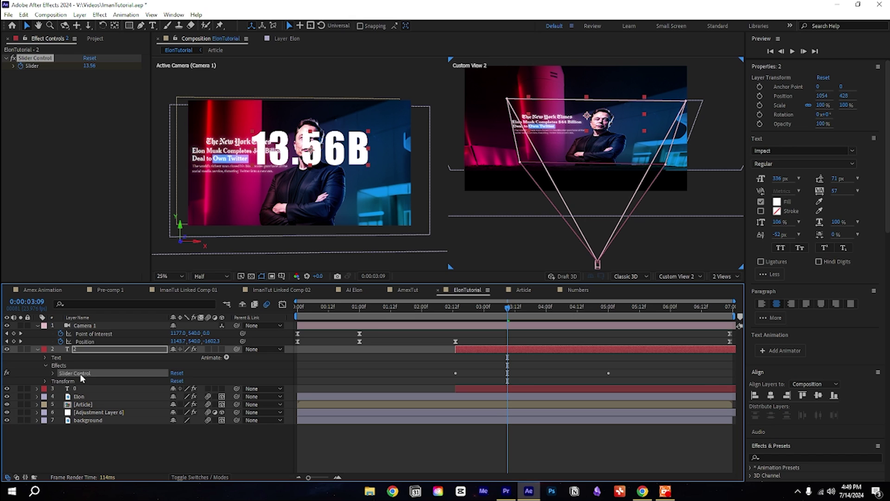
{"action": "left_click", "coordinate": [45, 365]}
{"action": "left_click", "coordinate": [45, 358]}
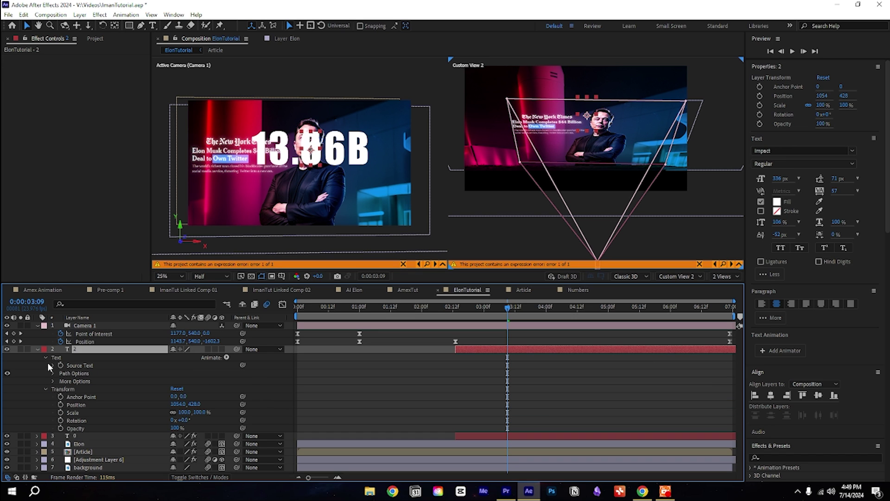
{"action": "left_click", "coordinate": [62, 367]}
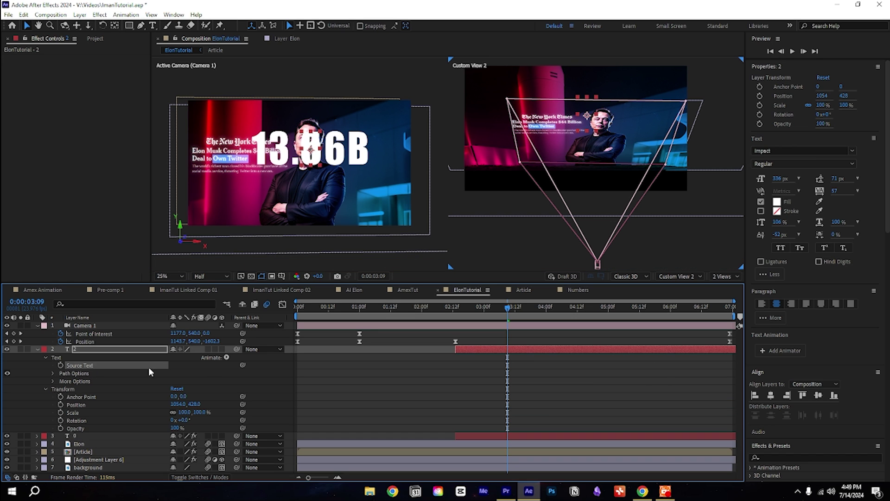
- Replace the duplicate layer's text with "$-" and leave that layer selected
{"action": "double_click", "coordinate": [76, 367]}
{"action": "key", "text": "BackSpace"}
{"action": "type", "text": "$"}
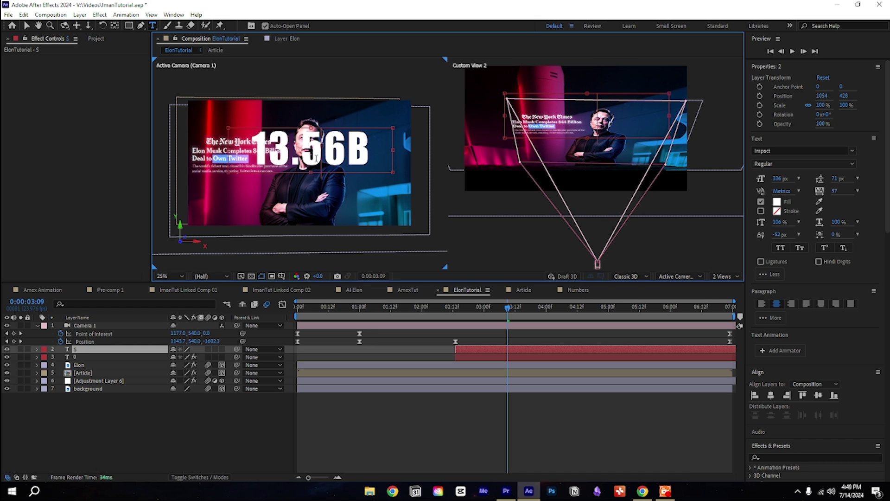
{"action": "type", "text": "-"}
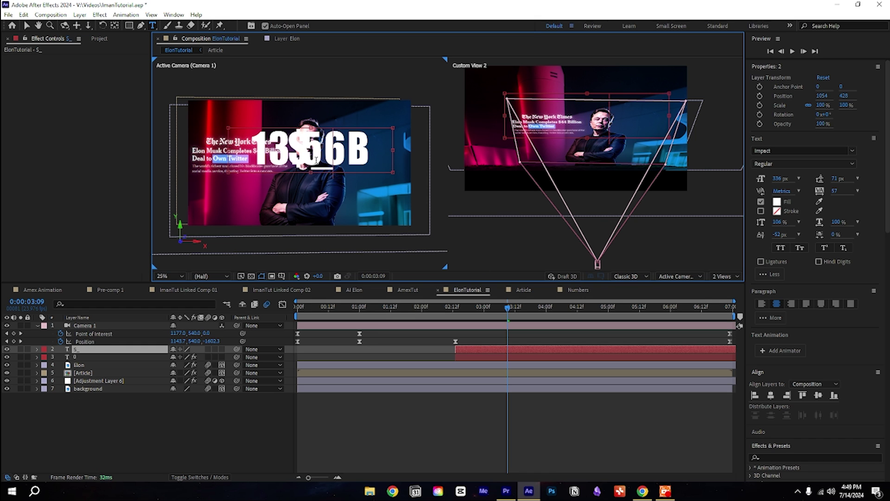
{"action": "left_click", "coordinate": [77, 357]}
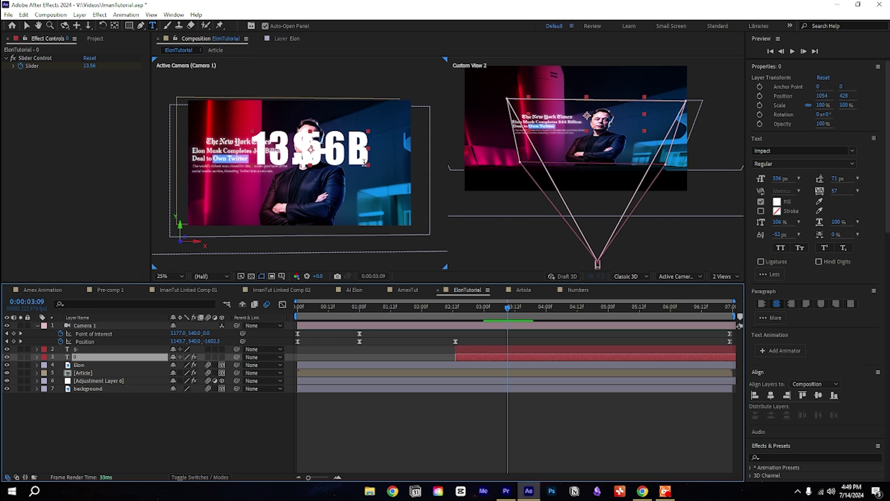
{"action": "left_click", "coordinate": [131, 350]}
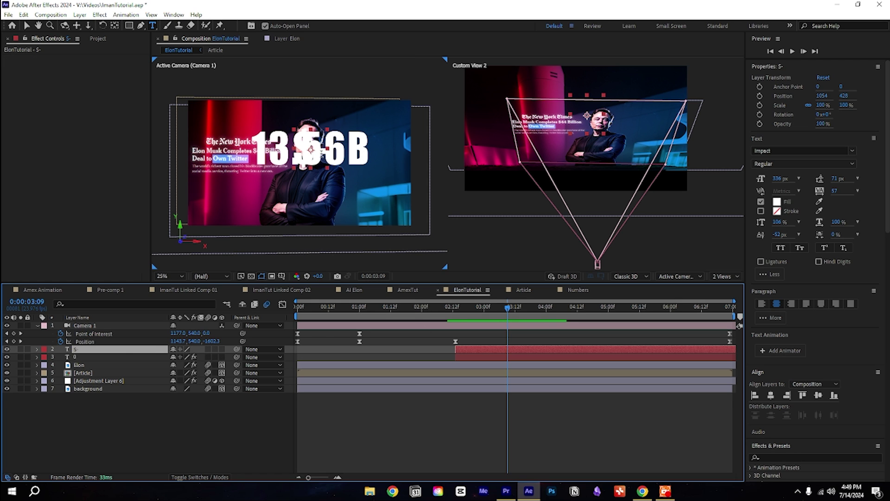
- Set the X position of the "$-" text layer to 407 so it sits just before the counter number
{"action": "key", "text": "p"}
{"action": "left_click_drag", "start_coordinate": [174, 359], "coordinate": [70, 363]}
{"action": "scroll", "coordinate": [202, 153], "scroll_direction": "up", "scroll_amount": 2}
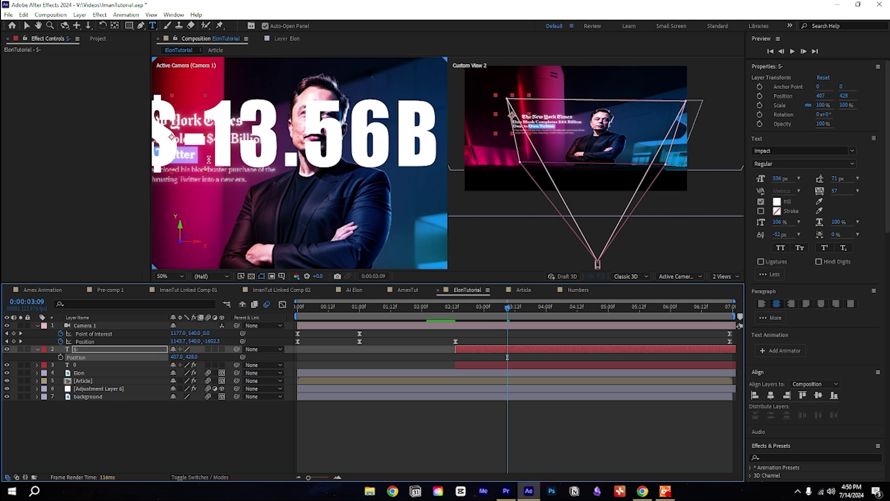
{"action": "left_click_drag", "start_coordinate": [203, 154], "coordinate": [307, 175]}
{"action": "left_click_drag", "start_coordinate": [240, 167], "coordinate": [296, 166]}
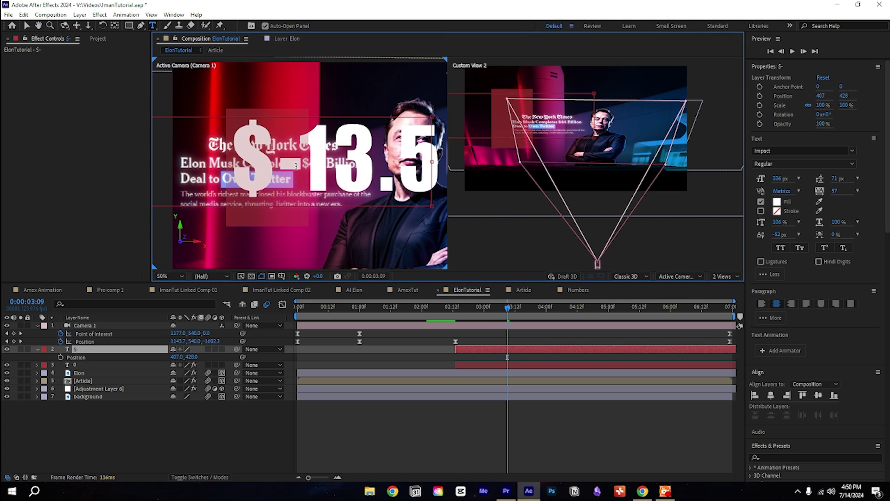
- Change the "$-" text layer's fill color to bright red
{"action": "left_click", "coordinate": [778, 203]}
{"action": "left_click_drag", "start_coordinate": [497, 304], "coordinate": [551, 276]}
{"action": "left_click", "coordinate": [613, 289]}
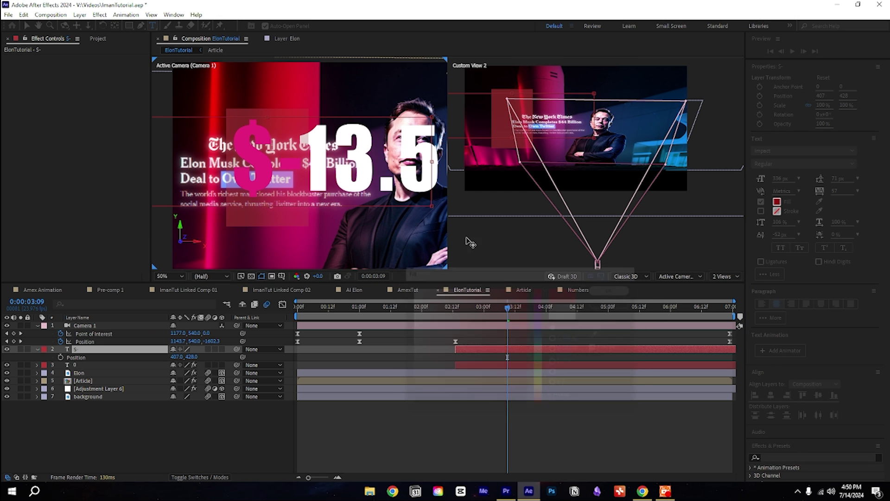
{"action": "scroll", "coordinate": [372, 204], "scroll_direction": "down", "scroll_amount": 2}
{"action": "left_click", "coordinate": [230, 433]}
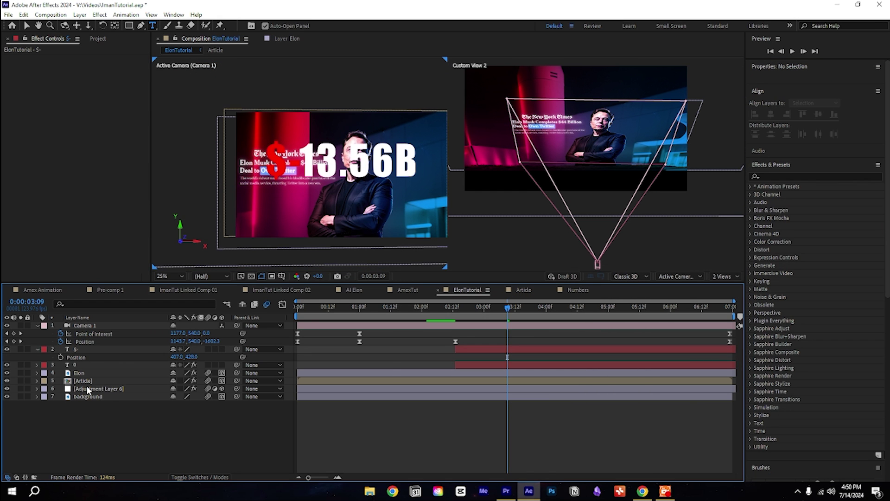
- Move the Elon layer above both text layers and parent the "$-" layer to the counter layer
{"action": "left_click_drag", "start_coordinate": [89, 366], "coordinate": [92, 373]}
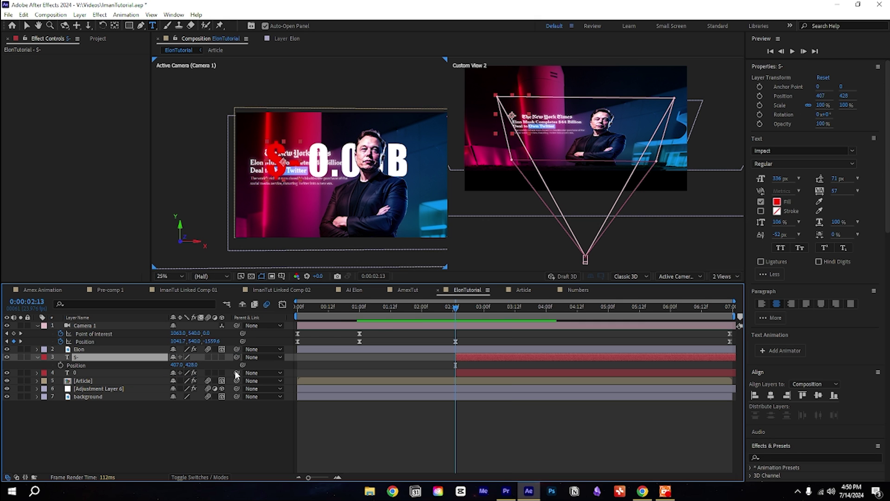
{"action": "left_click_drag", "start_coordinate": [237, 358], "coordinate": [100, 373]}
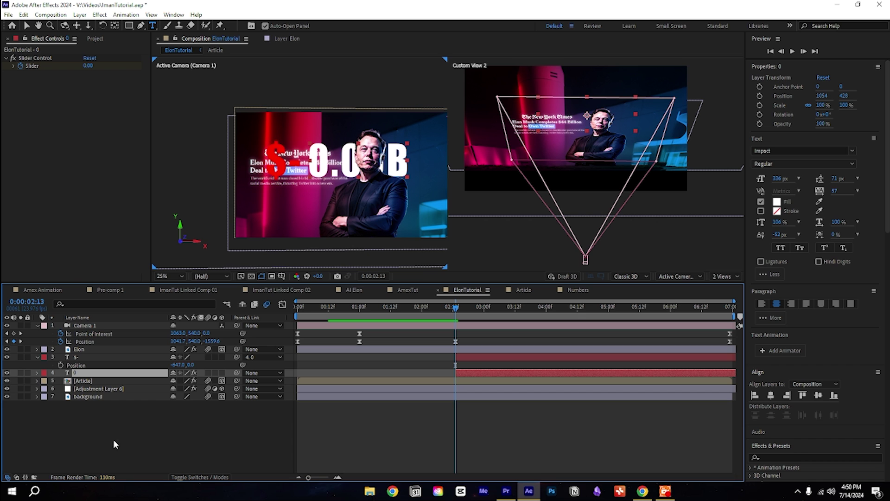
- Keyframe the counter layer's position at 2:13 and set its X position to 1669 at 5:00
{"action": "key", "text": "p"}
{"action": "left_click", "coordinate": [60, 381]}
{"action": "left_click", "coordinate": [476, 309]}
{"action": "left_click_drag", "start_coordinate": [500, 316], "coordinate": [609, 319]}
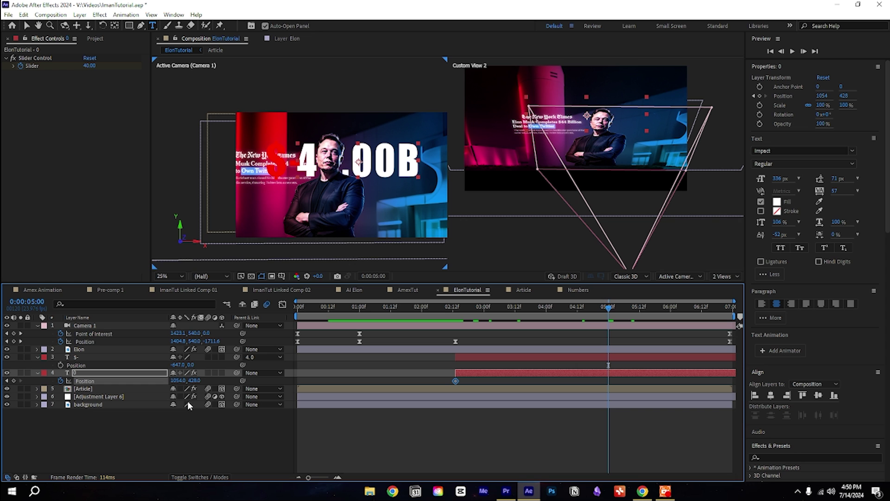
{"action": "left_click_drag", "start_coordinate": [557, 315], "coordinate": [720, 319]}
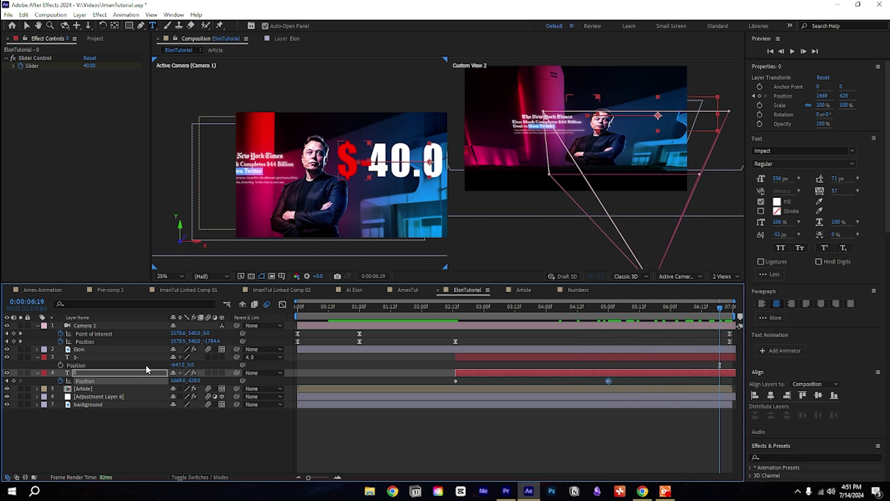
- Make the counter and "$-" text layers 3D and collapse their expanded properties
{"action": "left_click", "coordinate": [222, 373]}
{"action": "left_click", "coordinate": [222, 357]}
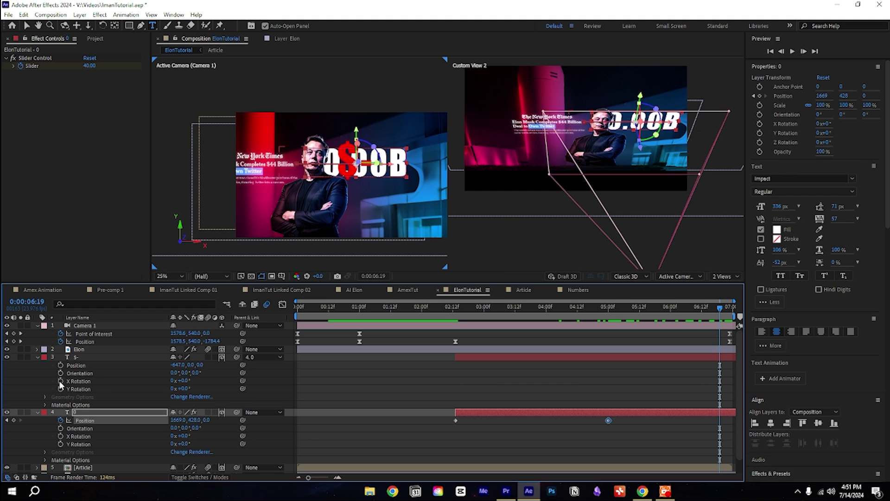
{"action": "left_click", "coordinate": [37, 412]}
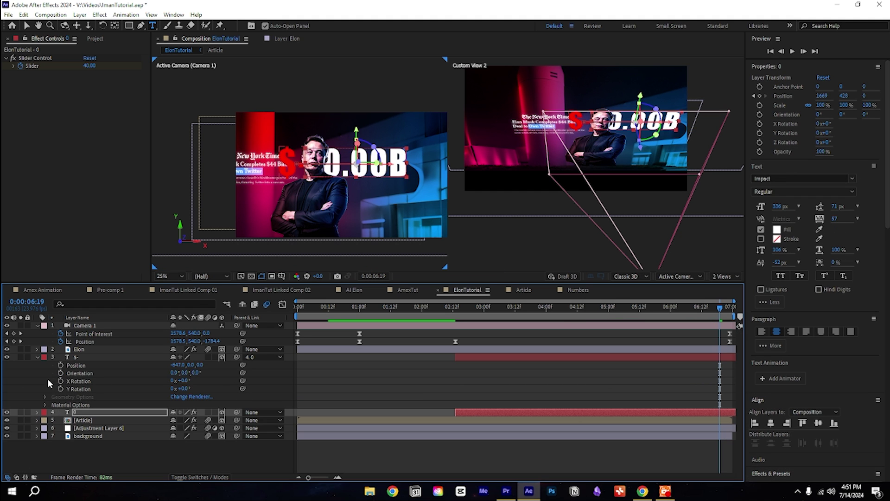
{"action": "left_click", "coordinate": [37, 357]}
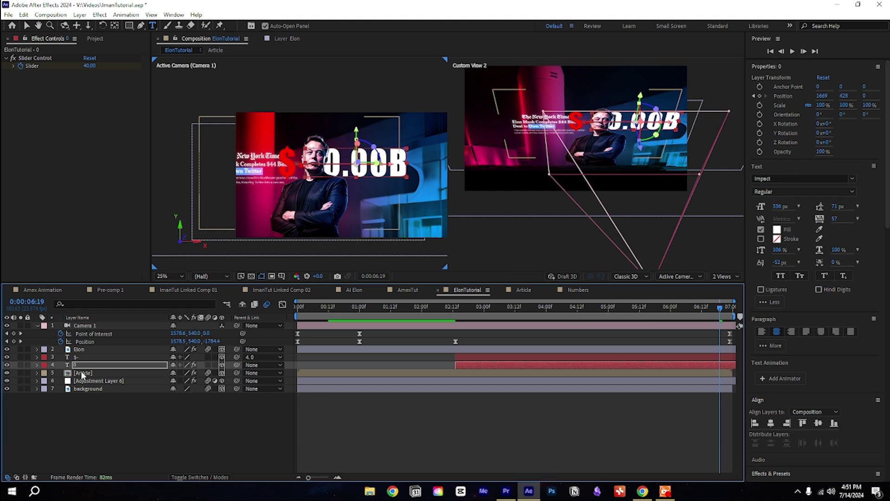
- Set the counter layer's X position to 2149 at 5:00 and add a position keyframe of 2095 at 6:23
{"action": "key", "text": "p"}
{"action": "left_click", "coordinate": [612, 308]}
{"action": "left_click_drag", "start_coordinate": [655, 315], "coordinate": [609, 341]}
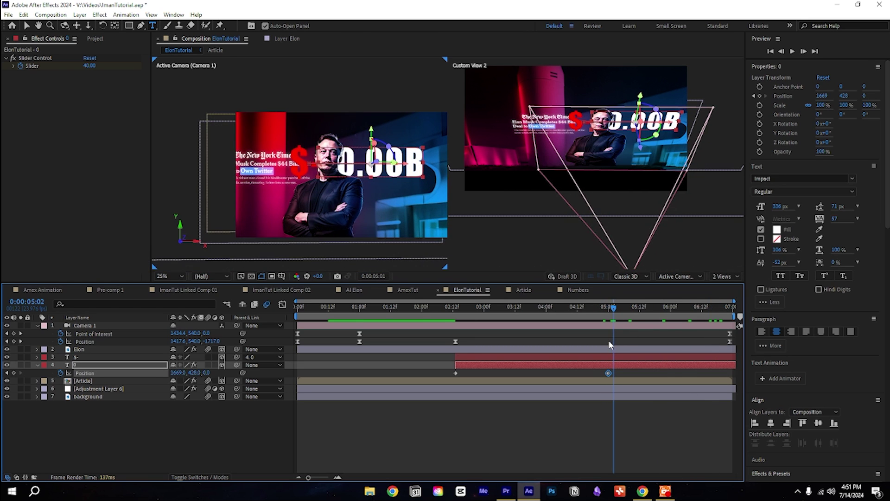
{"action": "left_click_drag", "start_coordinate": [182, 372], "coordinate": [393, 366]}
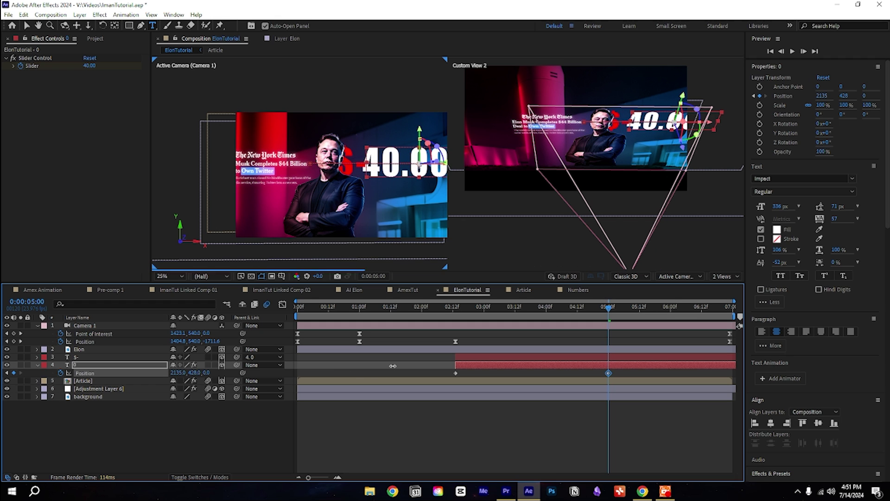
{"action": "left_click_drag", "start_coordinate": [669, 309], "coordinate": [752, 318]}
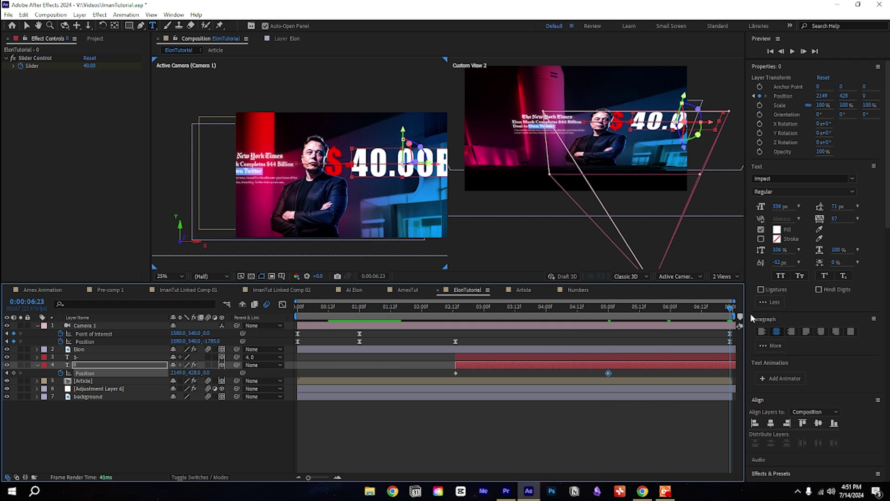
{"action": "left_click_drag", "start_coordinate": [177, 374], "coordinate": [151, 375]}
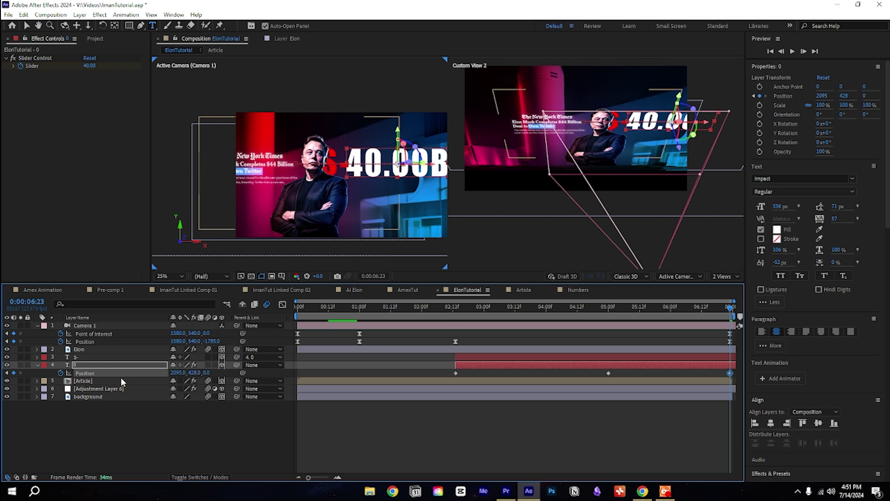
- Scale the counter layer uniformly to 87%
{"action": "left_click", "coordinate": [89, 366]}
{"action": "key", "text": "s"}
{"action": "left_click_drag", "start_coordinate": [185, 373], "coordinate": [178, 374]}
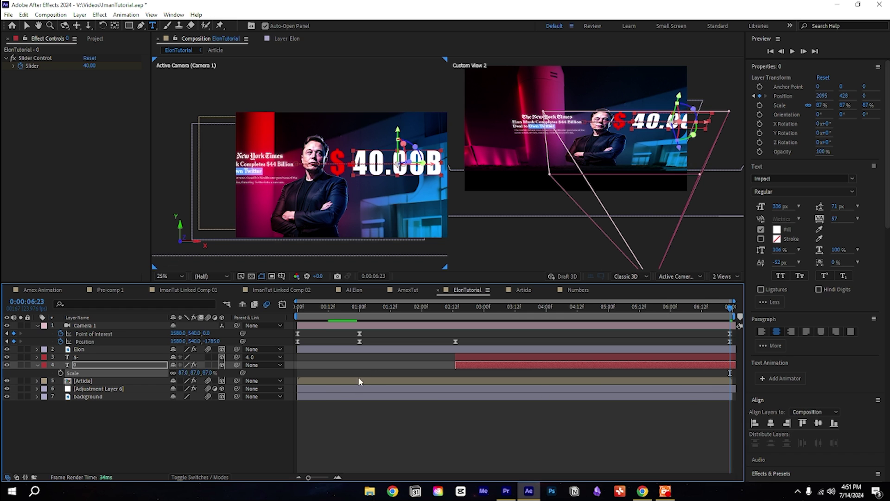
- Remove the counter's position keyframe at 6:23, set its X position to 2083 at 5:00, and check the framing at the end
{"action": "key", "text": "p"}
{"action": "left_click", "coordinate": [609, 310]}
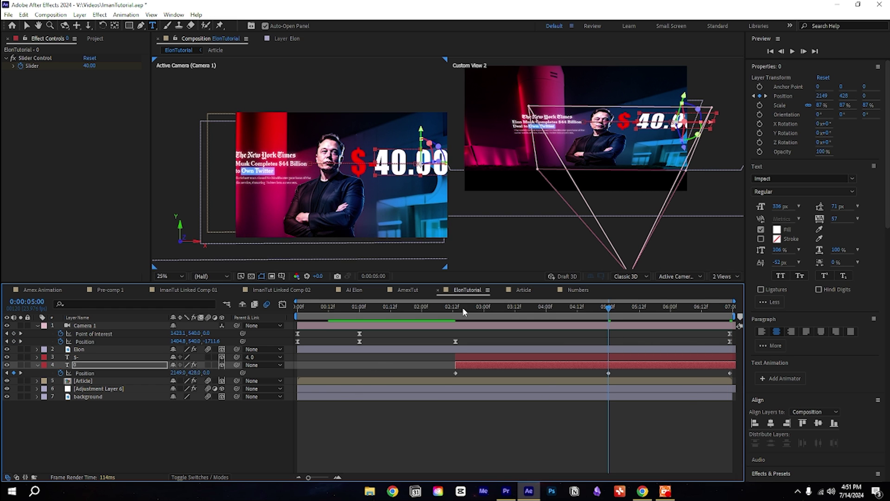
{"action": "left_click_drag", "start_coordinate": [464, 316], "coordinate": [740, 325]}
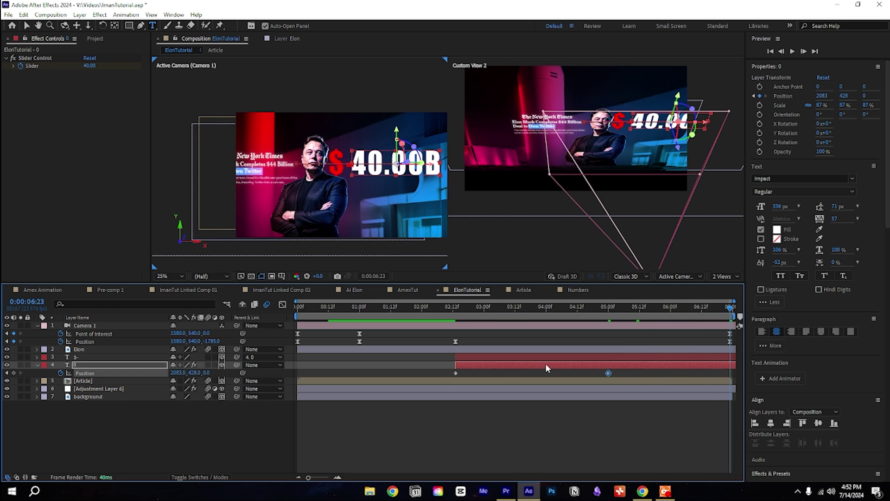
- Easy-ease the counter's two position keyframes and display their speed graph fitted to view
{"action": "left_click", "coordinate": [419, 369]}
{"action": "left_click_drag", "start_coordinate": [437, 372], "coordinate": [616, 371]}
{"action": "left_click", "coordinate": [282, 305]}
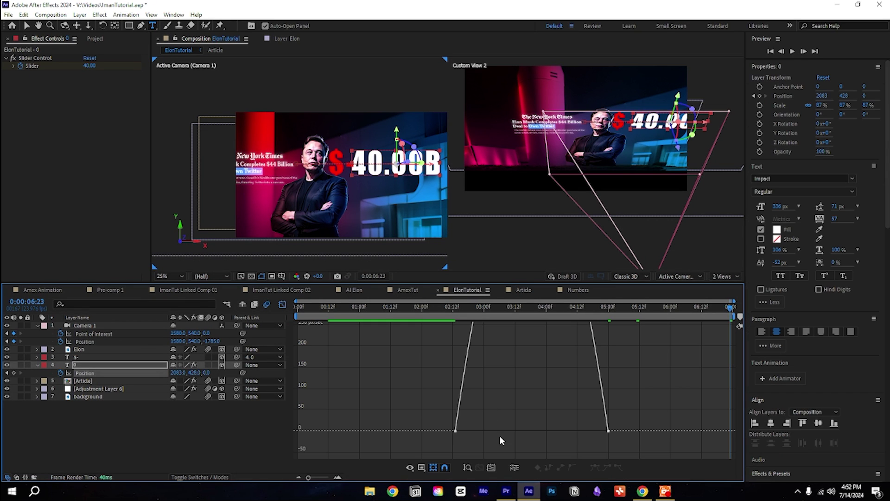
{"action": "left_click", "coordinate": [493, 467]}
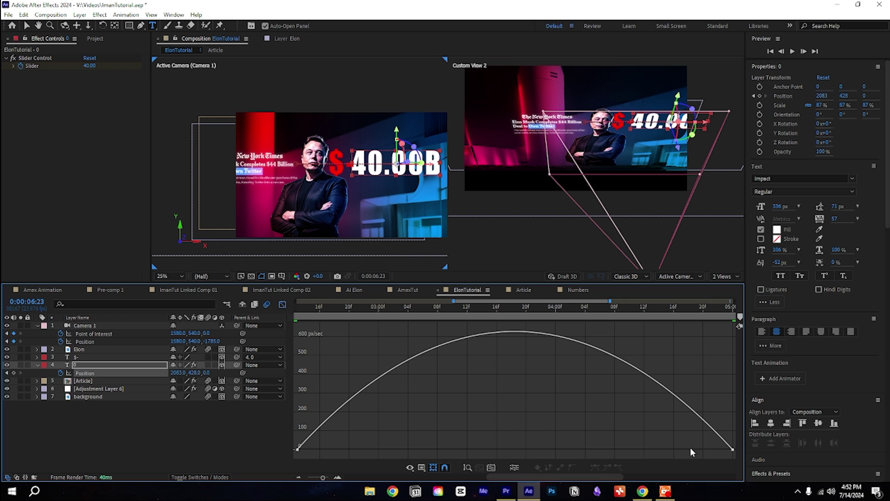
- Steepen the position speed curve by pulling both handles inward, with about 66% influence on the last keyframe, and preview from 2:13
{"action": "left_click_drag", "start_coordinate": [733, 455], "coordinate": [317, 481]}
{"action": "left_click_drag", "start_coordinate": [468, 449], "coordinate": [512, 449]}
{"action": "left_click_drag", "start_coordinate": [619, 451], "coordinate": [580, 449]}
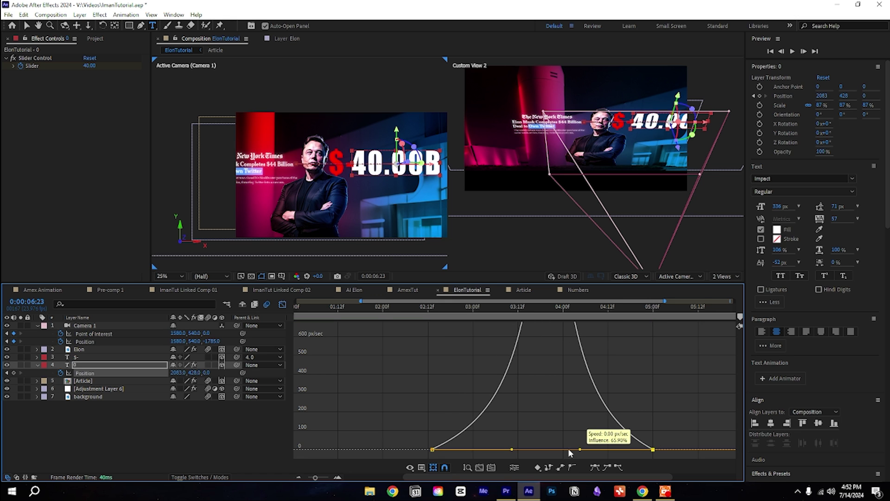
{"action": "left_click", "coordinate": [430, 311]}
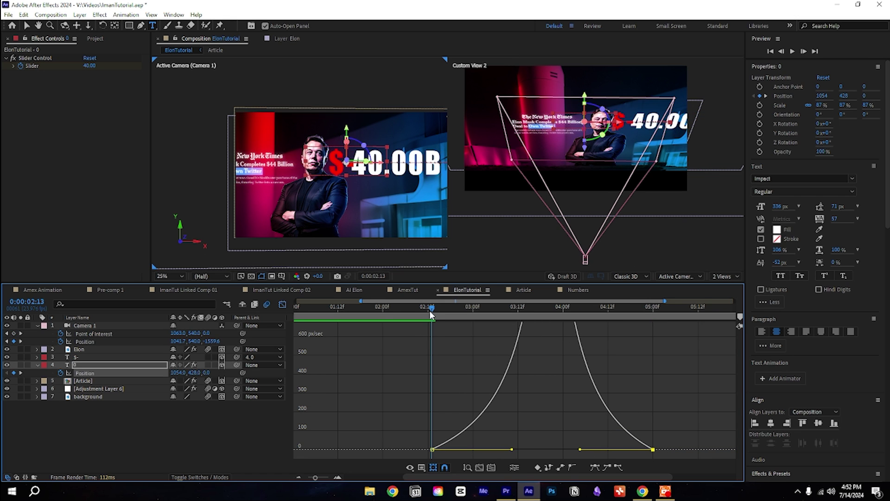
{"action": "key", "text": "space"}
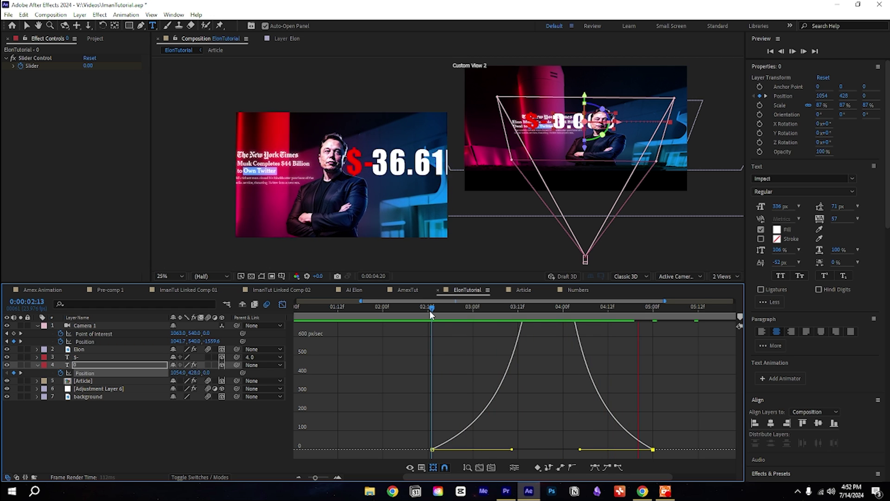
{"action": "key", "text": "space"}
- Lengthen the ending ease of the speed curve, slightly shorten the starting ease, and preview from 2:16
{"action": "left_click_drag", "start_coordinate": [513, 449], "coordinate": [507, 449]}
{"action": "left_click_drag", "start_coordinate": [580, 450], "coordinate": [551, 450]}
{"action": "left_click", "coordinate": [444, 311]}
{"action": "key", "text": "space"}
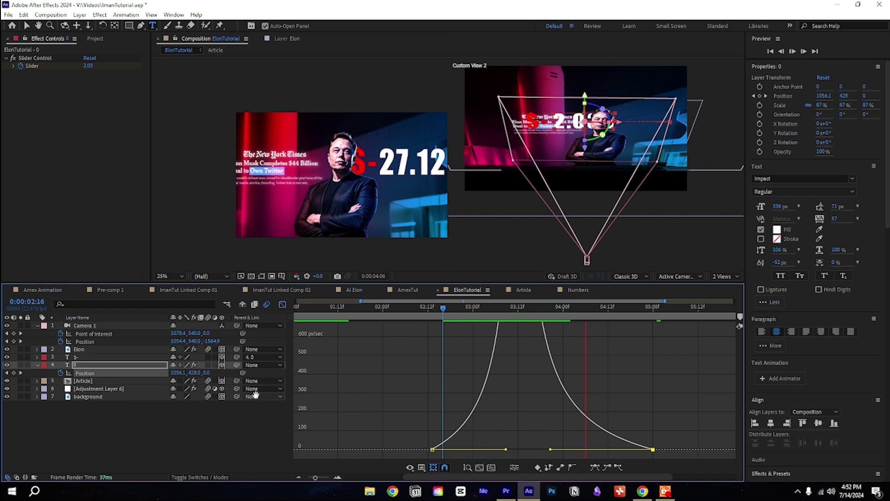
{"action": "key", "text": "space"}
- Enable motion blur on the counter and "$-" text layers and preview the move from 2:14
{"action": "left_click", "coordinate": [37, 365]}
{"action": "left_click", "coordinate": [208, 365]}
{"action": "left_click", "coordinate": [208, 357]}
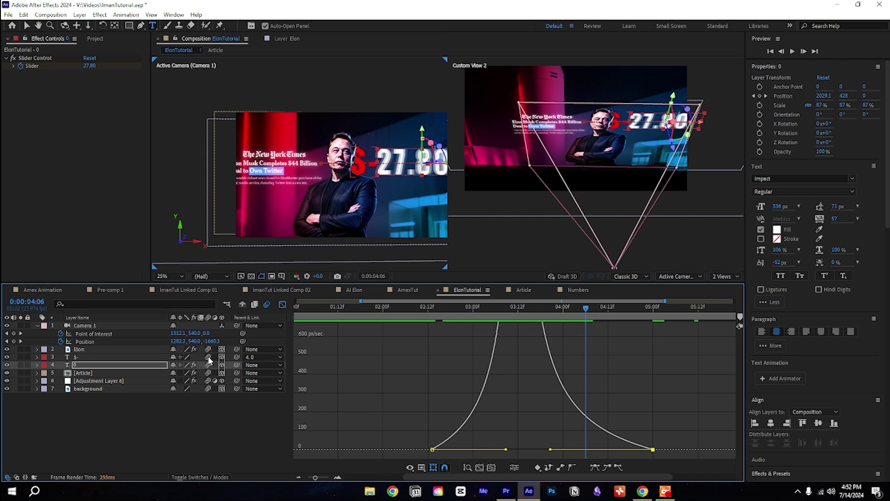
{"action": "left_click", "coordinate": [436, 313]}
{"action": "key", "text": "space"}
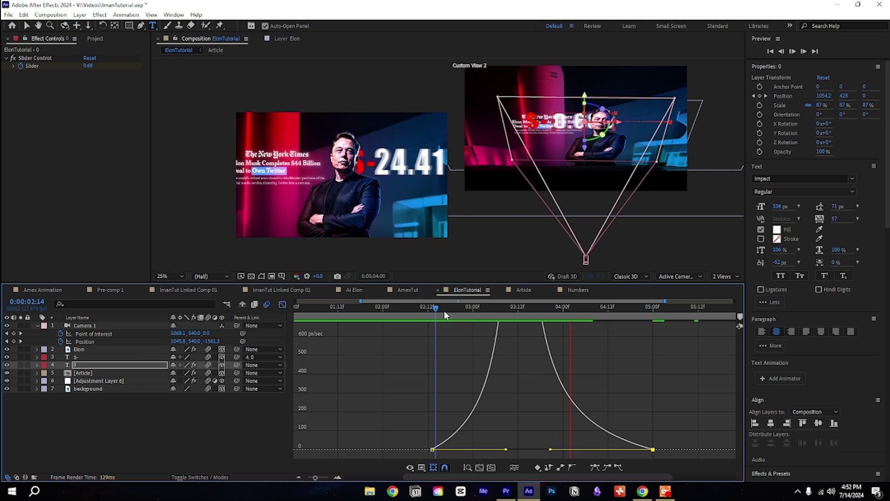
{"action": "key", "text": "space"}
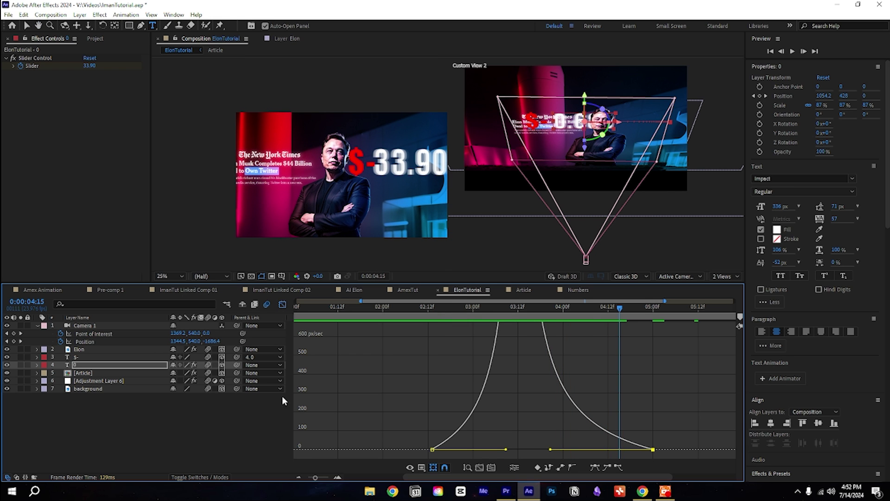
- Leave the graph view for the layer bars and move the current time to 2:13, where the text layers start
{"action": "left_click", "coordinate": [282, 304]}
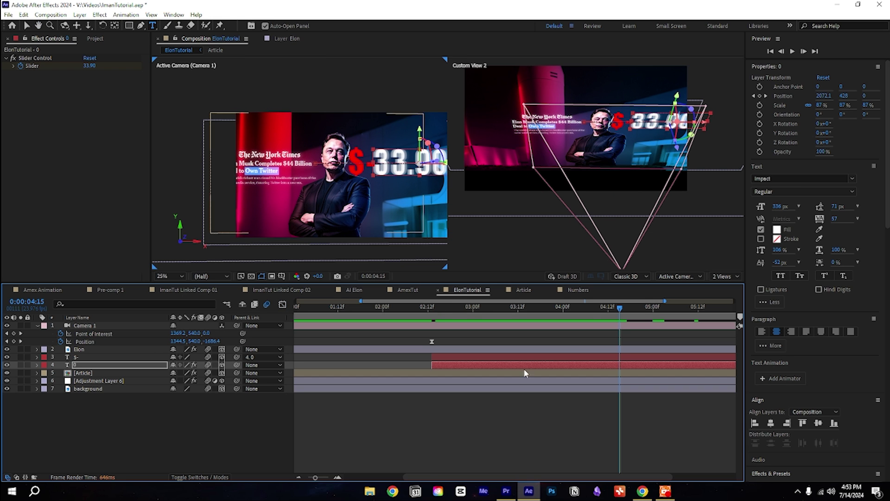
{"action": "left_click", "coordinate": [436, 309]}
{"action": "left_click_drag", "start_coordinate": [434, 308], "coordinate": [431, 309]}
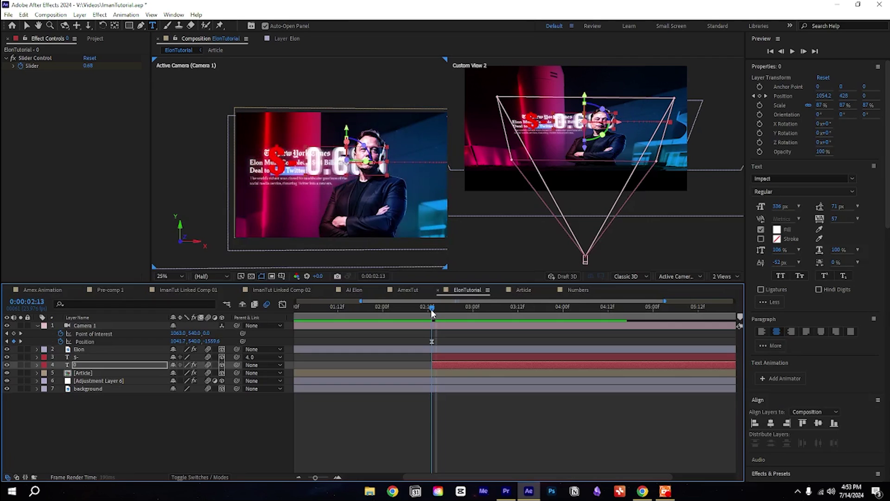
- Draw a closed Pen mask on the number text layer, running vertically through the man's head and enclosing the area before it
{"action": "left_click", "coordinate": [150, 403]}
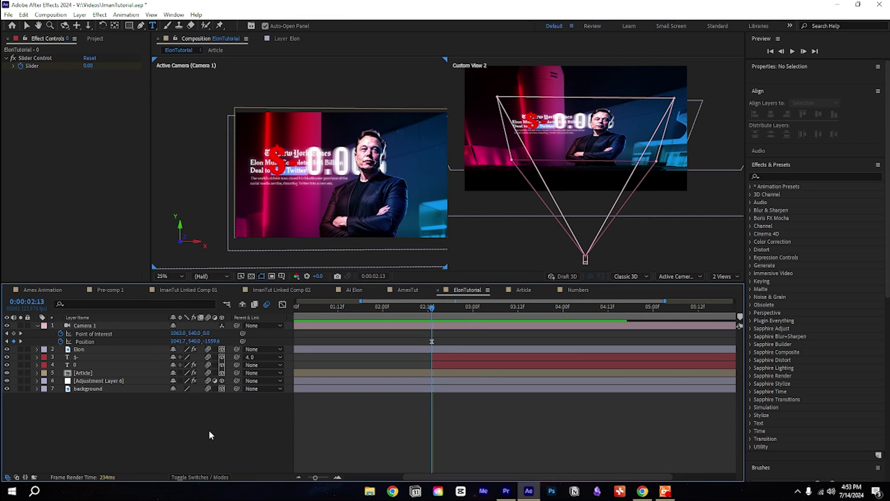
{"action": "left_click", "coordinate": [88, 367]}
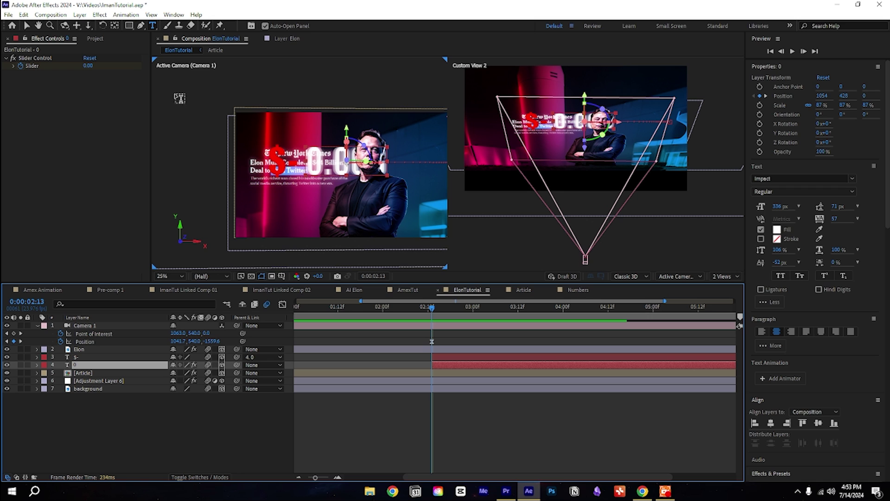
{"action": "left_click", "coordinate": [141, 26]}
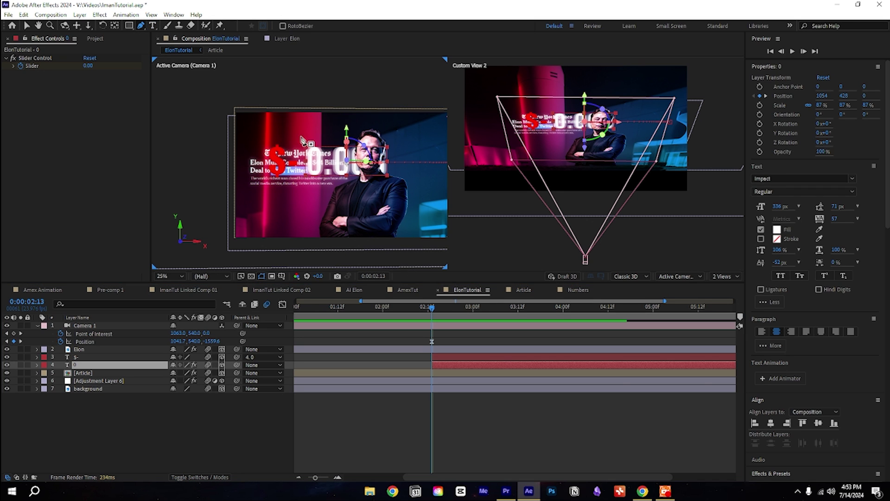
{"action": "left_click", "coordinate": [378, 100]}
{"action": "left_click", "coordinate": [379, 256]}
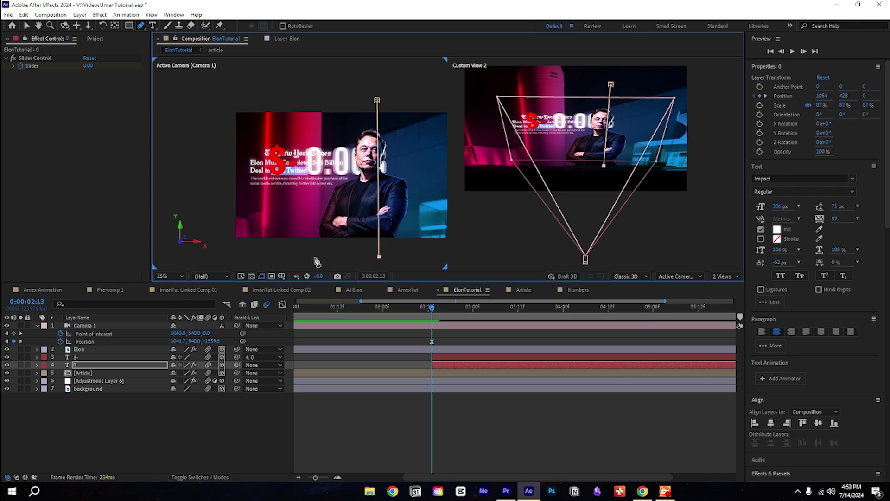
{"action": "left_click", "coordinate": [200, 258]}
{"action": "left_click", "coordinate": [210, 106]}
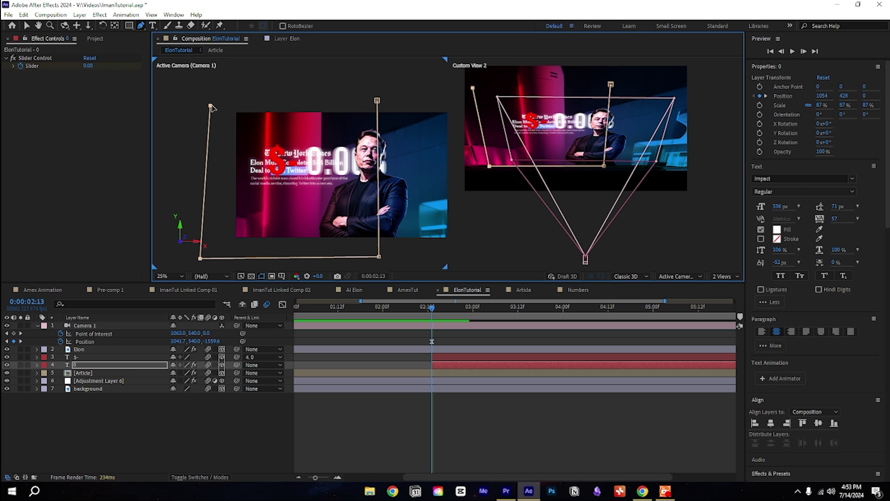
{"action": "left_click", "coordinate": [241, 89]}
{"action": "left_click", "coordinate": [377, 100]}
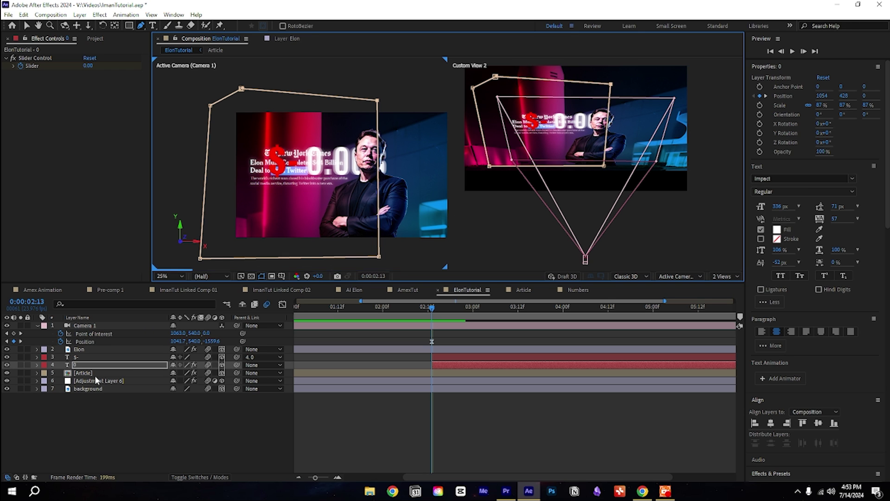
- Set the number layer's mask to Subtract and start keyframing its Mask Path at 0:00:02:13
{"action": "key", "text": "m"}
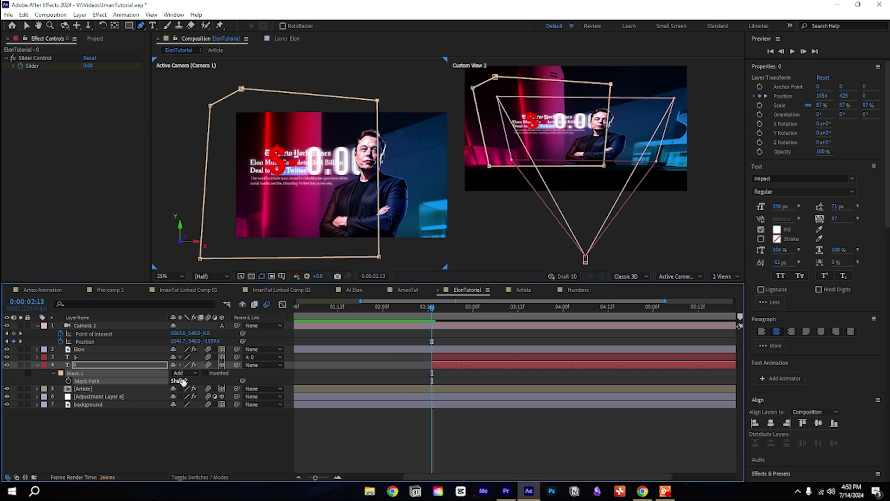
{"action": "left_click", "coordinate": [187, 375]}
{"action": "left_click", "coordinate": [197, 404]}
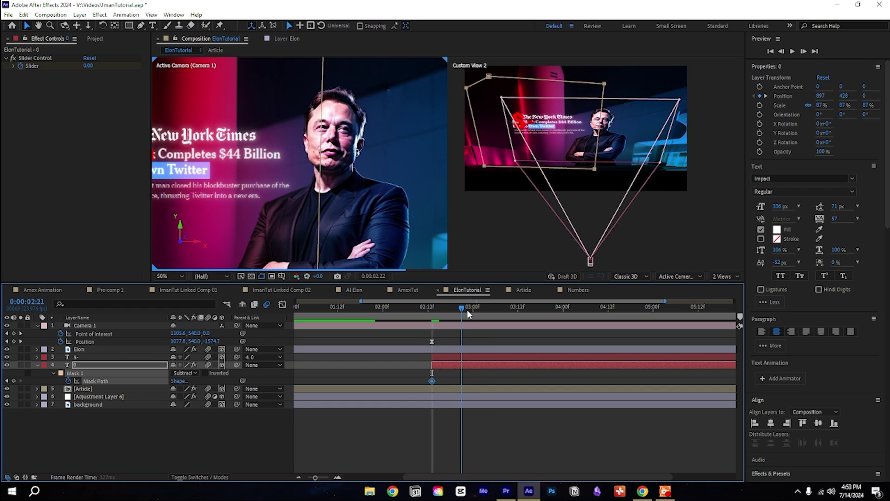
- Keyframe the number layer's mask path at 0:00:03:06 and one frame further, shifting its vertical edge behind the man's head
{"action": "left_click_drag", "start_coordinate": [467, 310], "coordinate": [488, 310]}
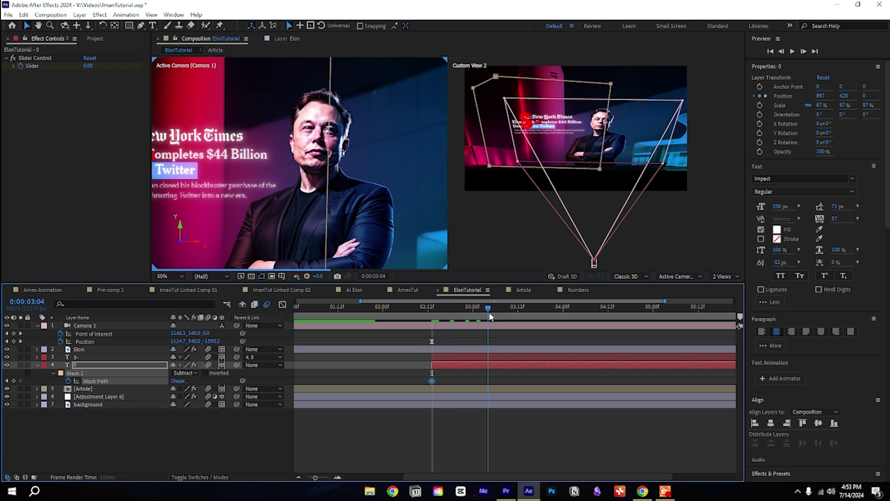
{"action": "scroll", "coordinate": [362, 223], "scroll_direction": "up", "scroll_amount": 2}
{"action": "left_click_drag", "start_coordinate": [357, 220], "coordinate": [234, 225]}
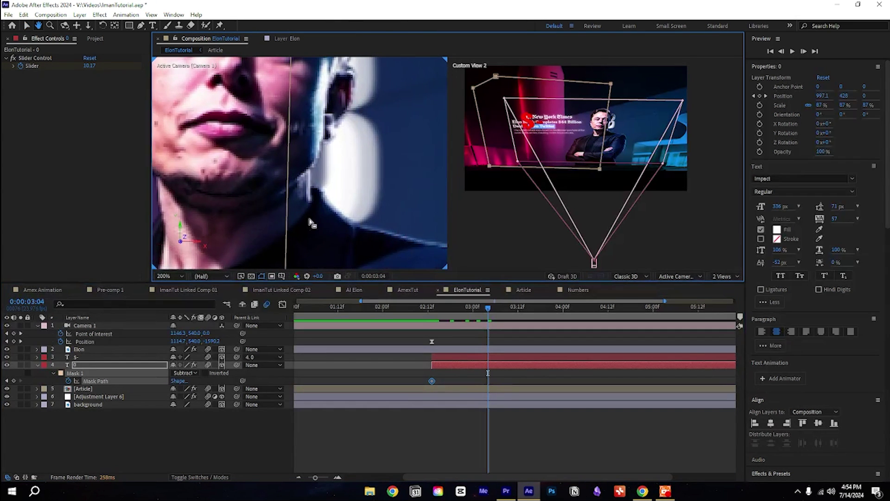
{"action": "scroll", "coordinate": [349, 225], "scroll_direction": "down", "scroll_amount": 1}
{"action": "left_click_drag", "start_coordinate": [491, 311], "coordinate": [499, 310]}
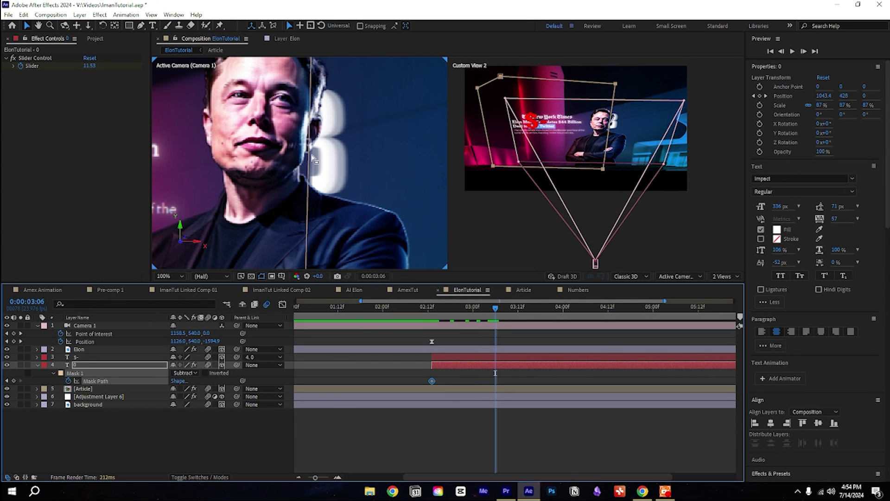
{"action": "left_click_drag", "start_coordinate": [308, 191], "coordinate": [296, 191]}
{"action": "left_click_drag", "start_coordinate": [489, 310], "coordinate": [500, 310]}
{"action": "left_click_drag", "start_coordinate": [307, 201], "coordinate": [294, 201]}
- Add two mask path keyframes around 0:00:03:15 on the number layer, keeping the mask edge within the head's outline
{"action": "left_click_drag", "start_coordinate": [510, 308], "coordinate": [528, 317]}
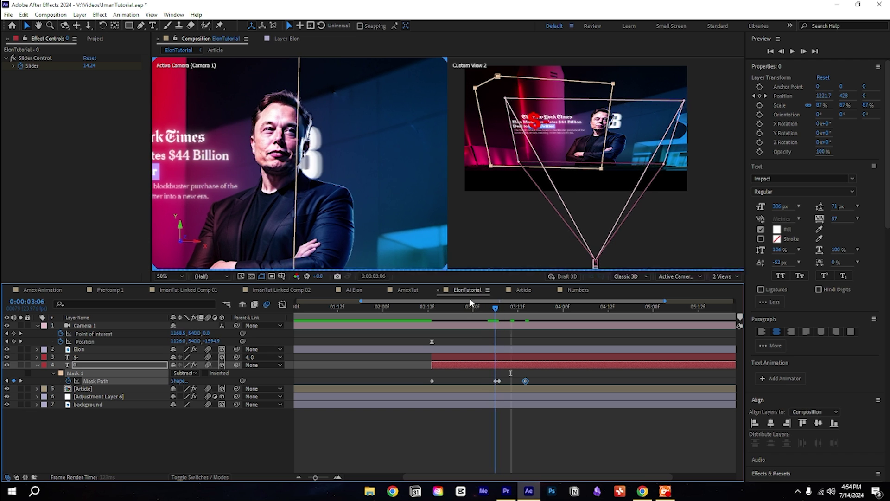
{"action": "key", "text": "period"}
{"action": "mouse_move", "coordinate": [272, 205]}
{"action": "left_mouse_down"}
{"action": "mouse_move", "coordinate": [280, 209]}
{"action": "mouse_move", "coordinate": [264, 205]}
{"action": "left_mouse_up"}
{"action": "left_click_drag", "start_coordinate": [523, 310], "coordinate": [535, 313]}
{"action": "left_click_drag", "start_coordinate": [311, 221], "coordinate": [258, 222]}
- Keyframe the number layer's mask edge inside the man's silhouette at 0:00:03:20, 0:00:04:04 and 0:00:04:10
{"action": "left_click_drag", "start_coordinate": [533, 310], "coordinate": [542, 309]}
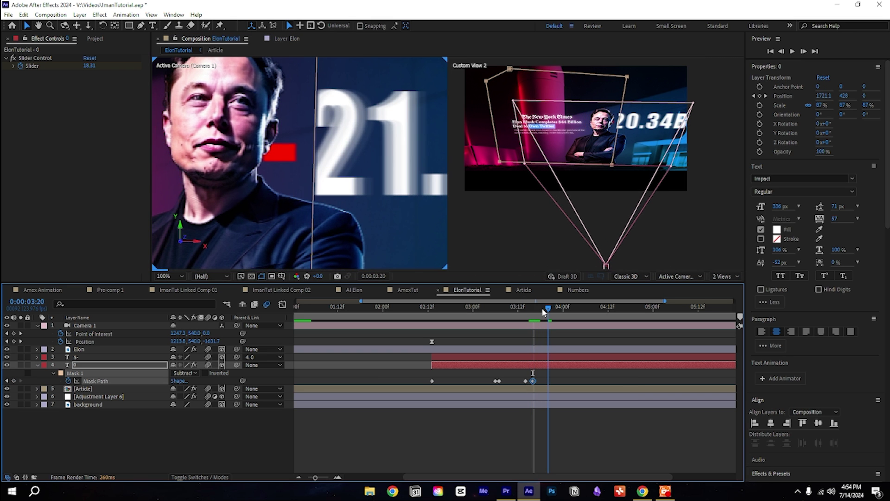
{"action": "left_click_drag", "start_coordinate": [312, 213], "coordinate": [251, 208]}
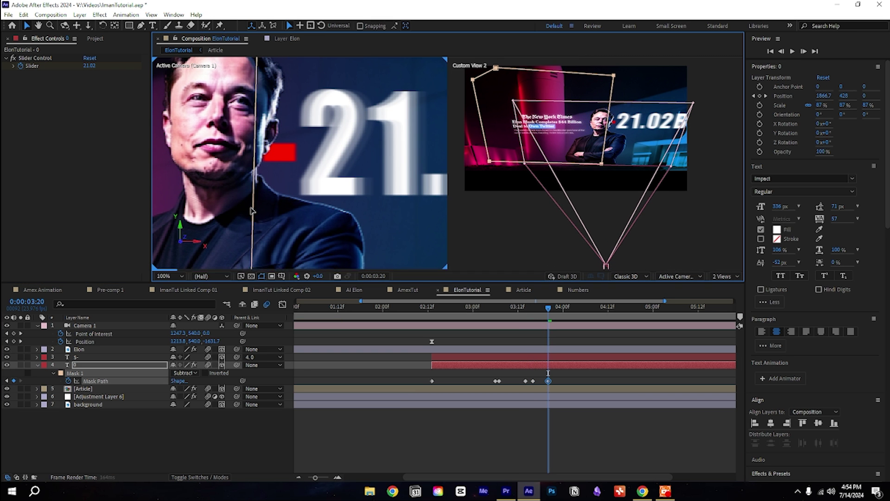
{"action": "left_click_drag", "start_coordinate": [548, 308], "coordinate": [579, 312]}
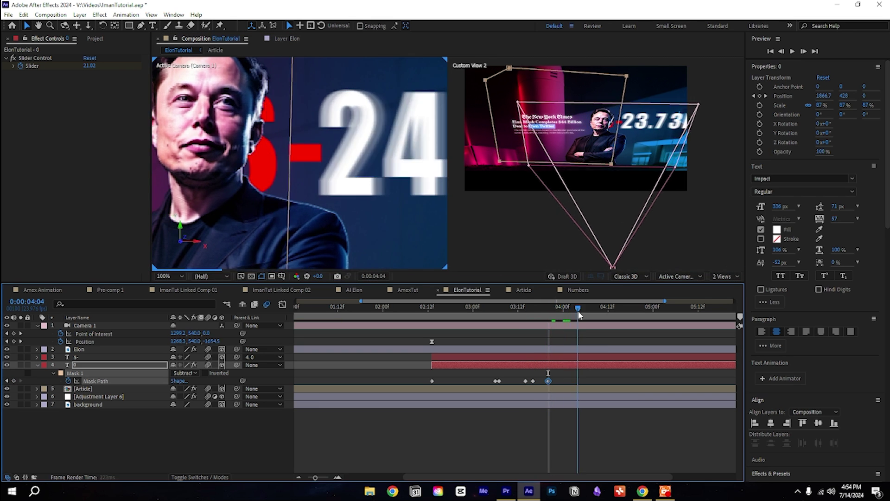
{"action": "left_click_drag", "start_coordinate": [288, 223], "coordinate": [230, 215]}
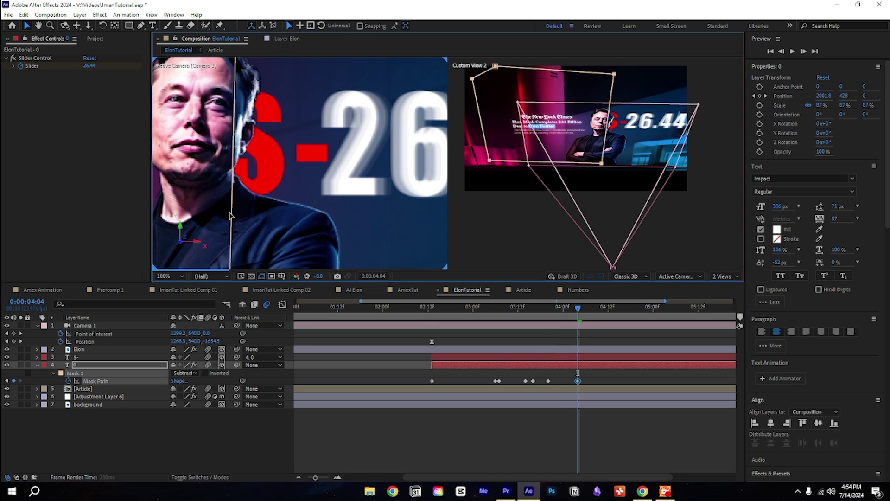
{"action": "left_click_drag", "start_coordinate": [579, 308], "coordinate": [601, 315]}
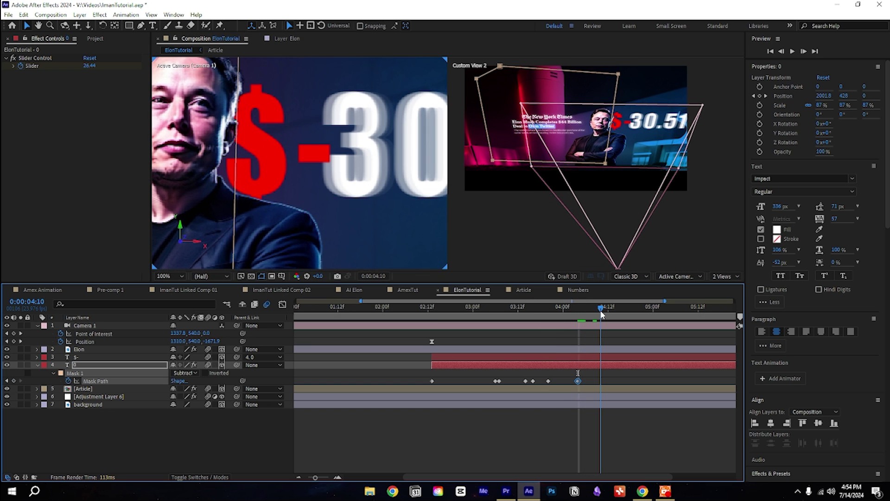
{"action": "left_click_drag", "start_coordinate": [234, 218], "coordinate": [214, 214]}
{"action": "left_click_drag", "start_coordinate": [601, 311], "coordinate": [625, 318]}
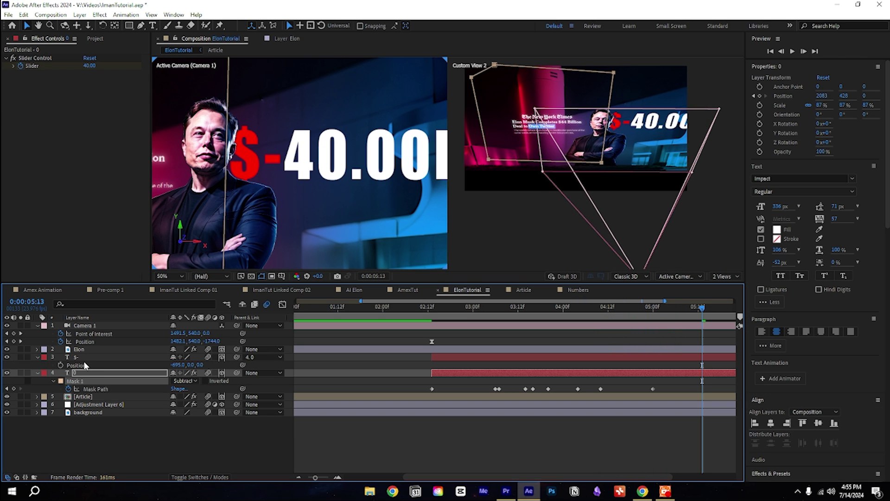
- Give the "$-" layer a Subtract mask and keyframe its path at 0:00:02:13 and, behind the head, at 0:00:03:15
{"action": "left_click", "coordinate": [85, 366]}
{"action": "left_click", "coordinate": [430, 309]}
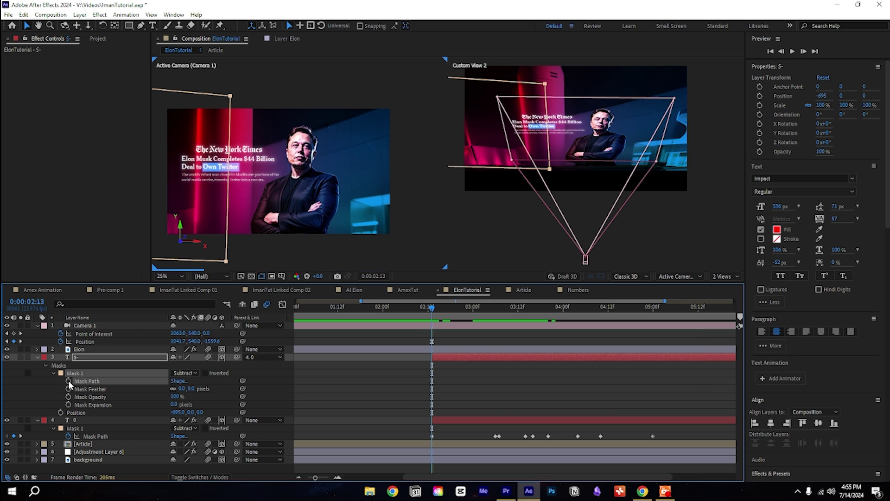
{"action": "left_click_drag", "start_coordinate": [441, 320], "coordinate": [531, 324]}
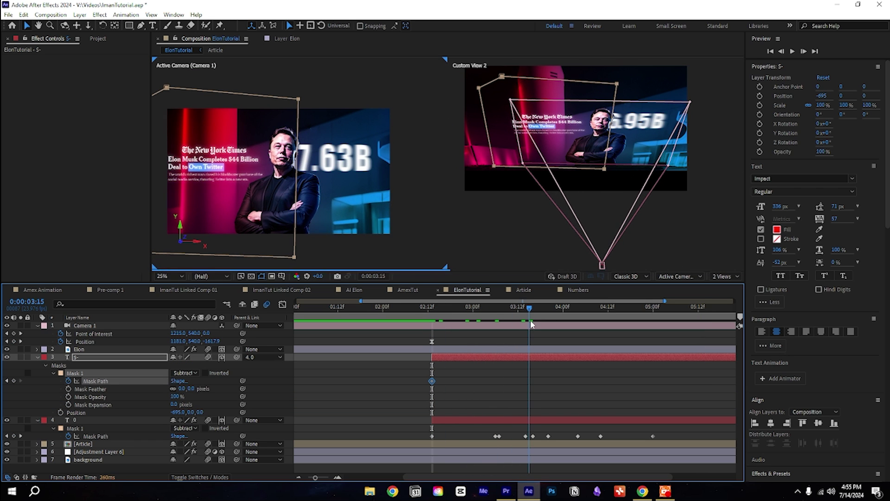
{"action": "scroll", "coordinate": [302, 193], "scroll_direction": "up", "scroll_amount": 2}
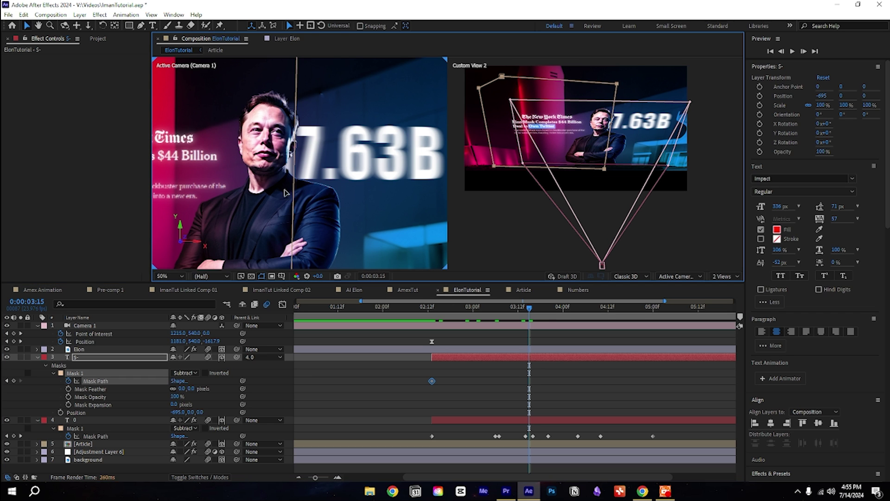
{"action": "left_click_drag", "start_coordinate": [289, 192], "coordinate": [283, 191]}
- Keyframe the "$-" layer's mask edge within the man's head a few frames past 0:00:04:04 and at 0:00:04:04
{"action": "left_click_drag", "start_coordinate": [531, 324], "coordinate": [590, 313]}
{"action": "left_click_drag", "start_coordinate": [335, 205], "coordinate": [250, 199]}
{"action": "left_click_drag", "start_coordinate": [589, 315], "coordinate": [577, 314]}
{"action": "left_click_drag", "start_coordinate": [268, 188], "coordinate": [264, 187]}
- Refine the "$-" layer's mask path with keyframes at 0:00:04:02 and 0:00:04:00 so its edge sits inside the head
{"action": "left_click_drag", "start_coordinate": [578, 315], "coordinate": [571, 313]}
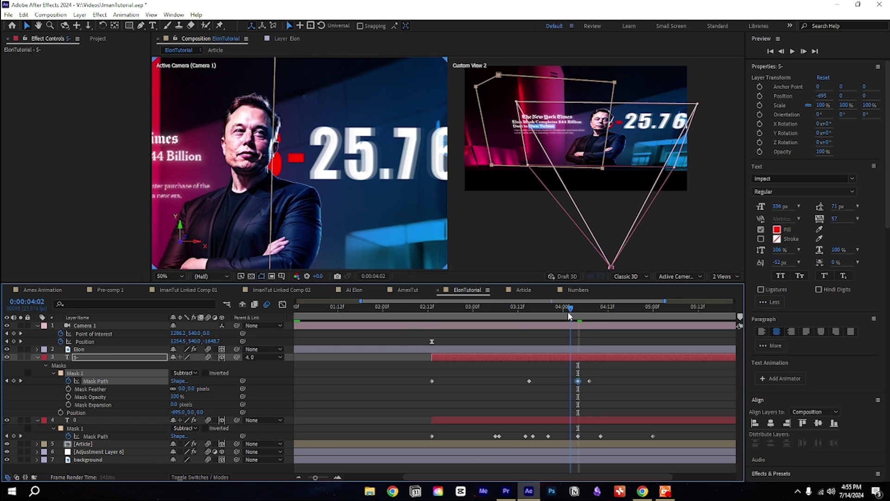
{"action": "scroll", "coordinate": [289, 202], "scroll_direction": "up", "scroll_amount": 2}
{"action": "left_click_drag", "start_coordinate": [247, 193], "coordinate": [230, 194]}
{"action": "left_click_drag", "start_coordinate": [569, 313], "coordinate": [562, 312]}
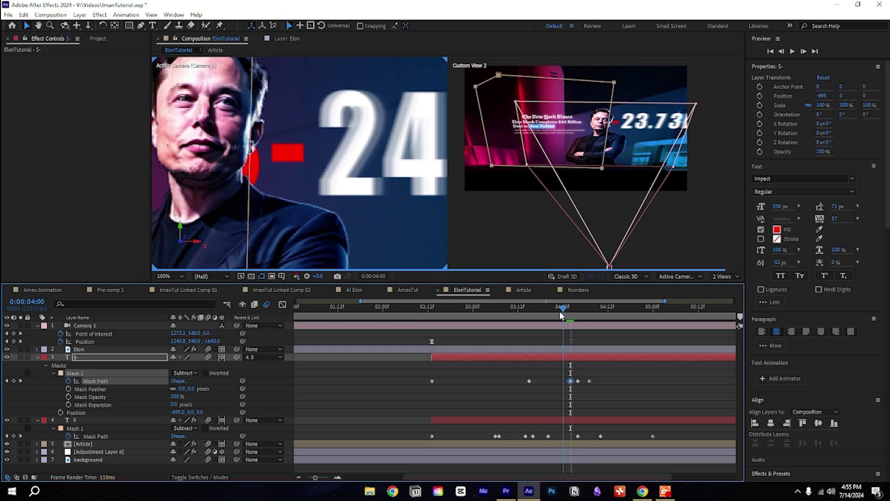
{"action": "left_click_drag", "start_coordinate": [249, 205], "coordinate": [239, 204]}
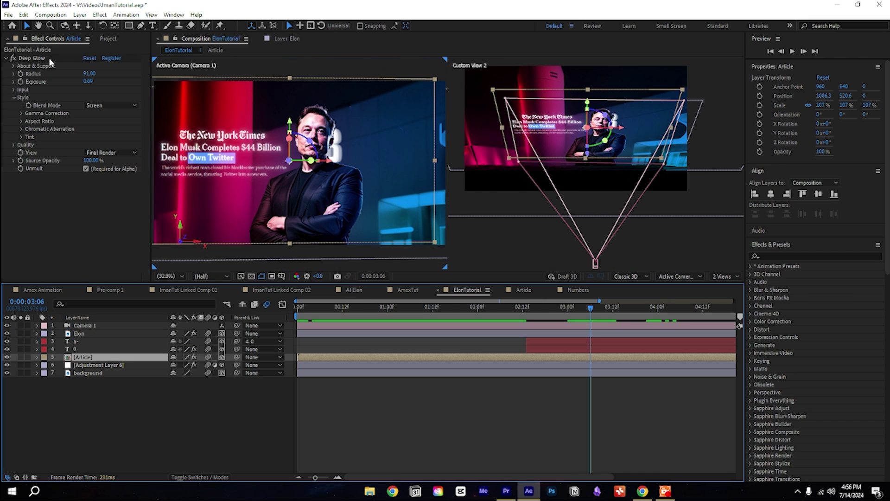
- Copy the Deep Glow effect from the Article layer to the "$-" and number text layers
{"action": "left_click", "coordinate": [49, 57]}
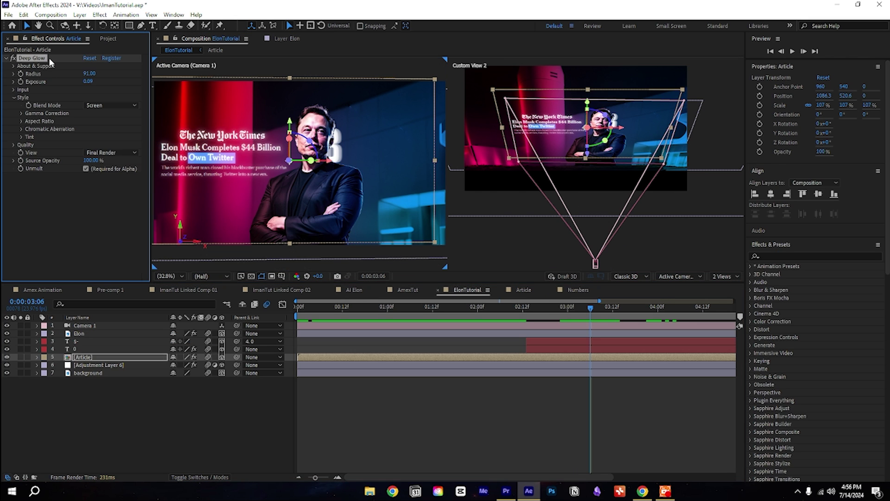
{"action": "left_click", "coordinate": [558, 349]}
{"action": "left_click", "coordinate": [569, 343], "text": "shift"}
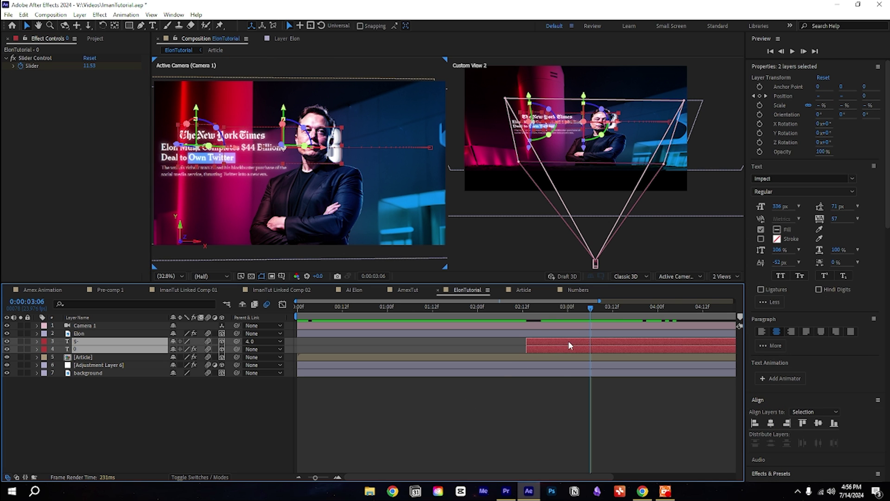
{"action": "key", "text": "ctrl+v"}
- Check the glowing numbers near 0:00:04:06 and preview the whole animation from the first frame
{"action": "left_click_drag", "start_coordinate": [590, 310], "coordinate": [681, 318]}
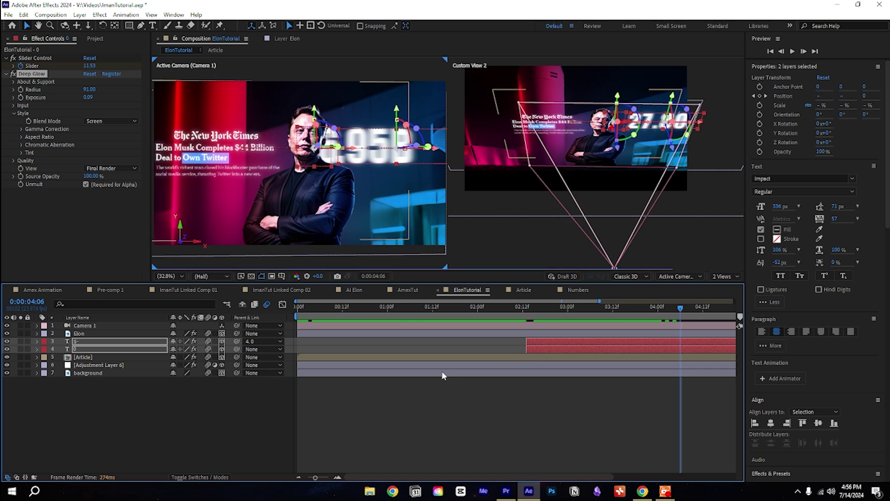
{"action": "key", "text": "Home"}
{"action": "key", "text": "space"}
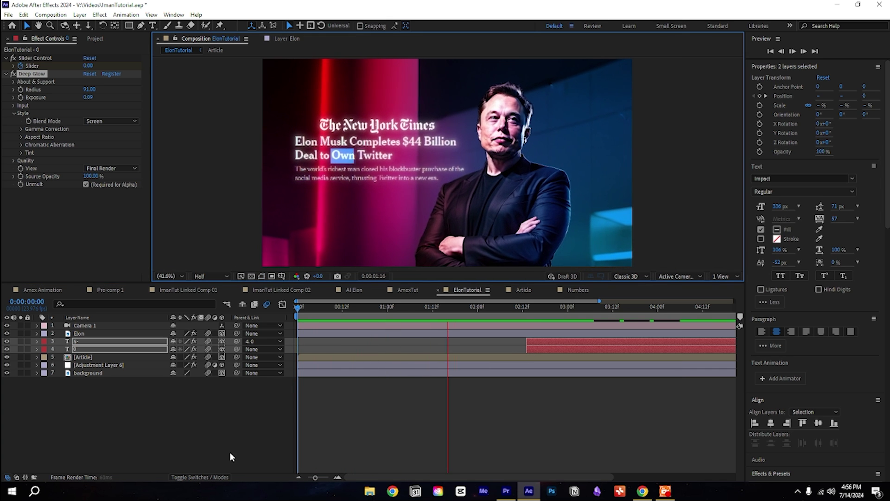
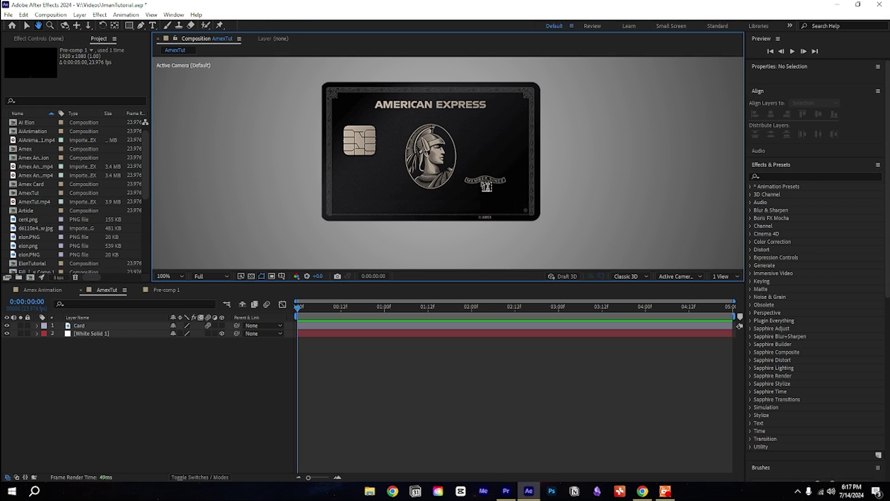
- Create a text box on the empty lower part of the credit card and enter the cardholder's full name in capitals
{"action": "scroll", "coordinate": [383, 227], "scroll_direction": "up", "scroll_amount": 1}
{"action": "left_click_drag", "start_coordinate": [280, 224], "coordinate": [321, 148]}
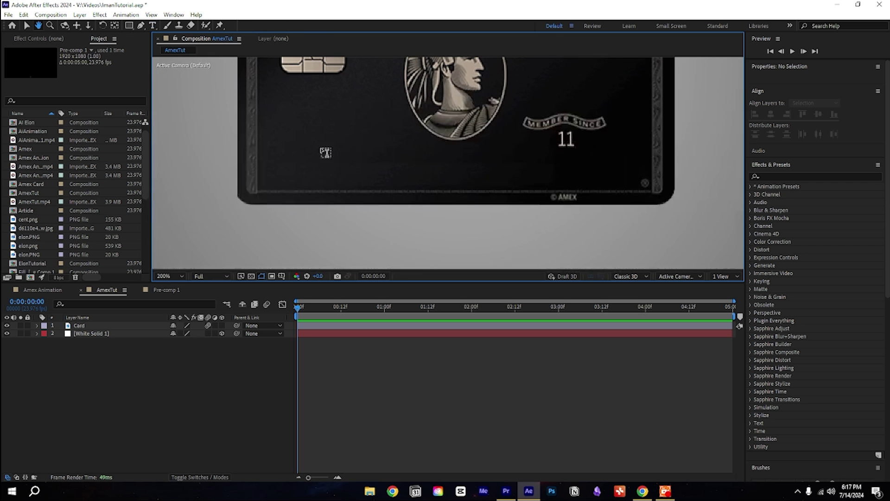
{"action": "left_click_drag", "start_coordinate": [434, 122], "coordinate": [257, 189]}
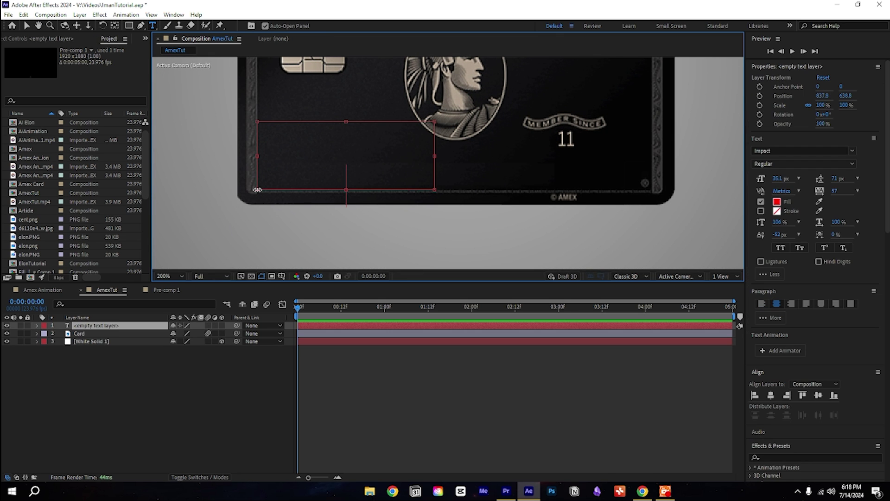
{"action": "type", "text": "IAMN"}
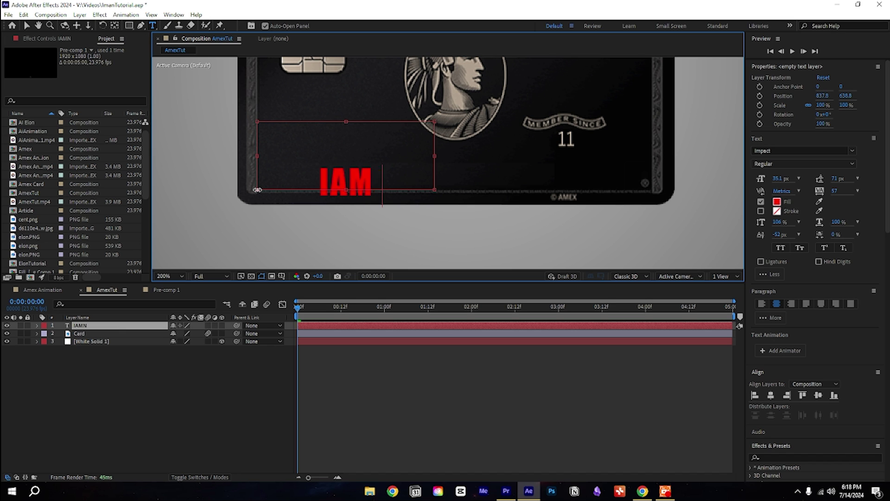
{"action": "key", "text": "BackSpace"}
{"action": "key", "text": "BackSpace"}
{"action": "key", "text": "BackSpace"}
{"action": "type", "text": "MAN"}
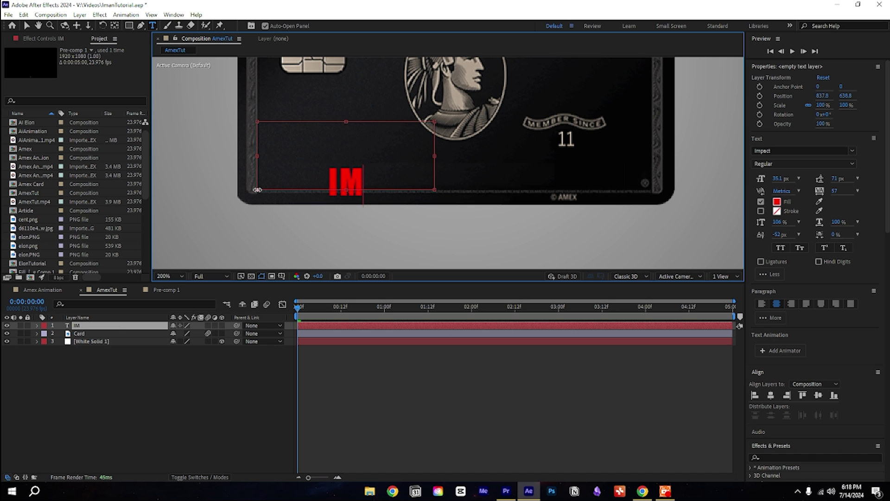
{"action": "type", "text": " GADZHI"}
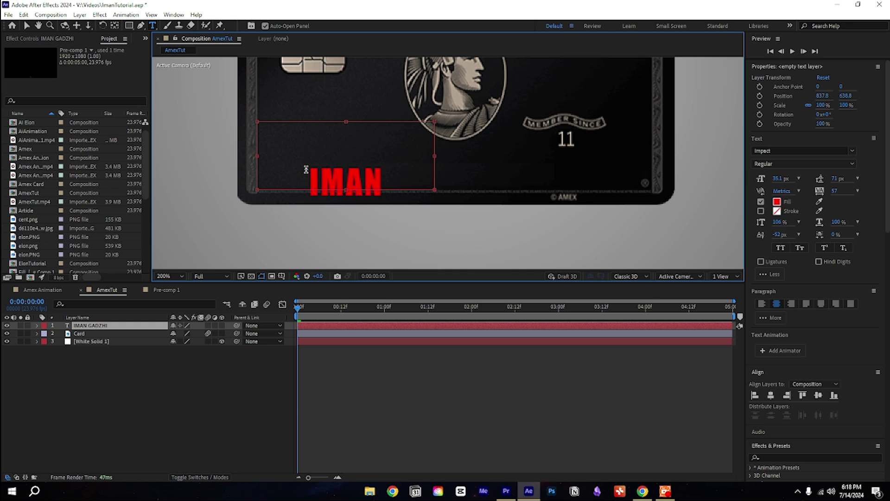
- Set the font size of the whole cardholder name to 23 px
{"action": "left_click_drag", "start_coordinate": [307, 170], "coordinate": [438, 170]}
{"action": "left_click_drag", "start_coordinate": [775, 178], "coordinate": [762, 178]}
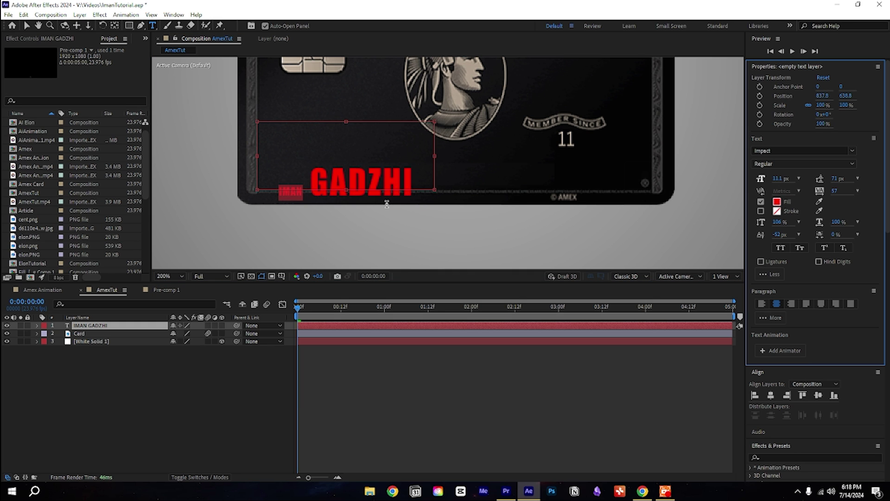
{"action": "left_click_drag", "start_coordinate": [417, 185], "coordinate": [278, 189]}
{"action": "left_click_drag", "start_coordinate": [781, 179], "coordinate": [789, 183]}
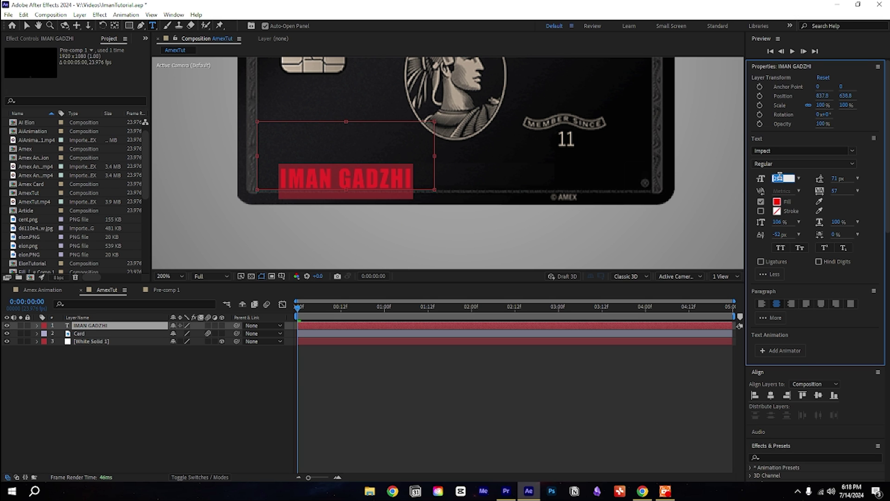
{"action": "key", "text": "Return"}
{"action": "left_click", "coordinate": [248, 359]}
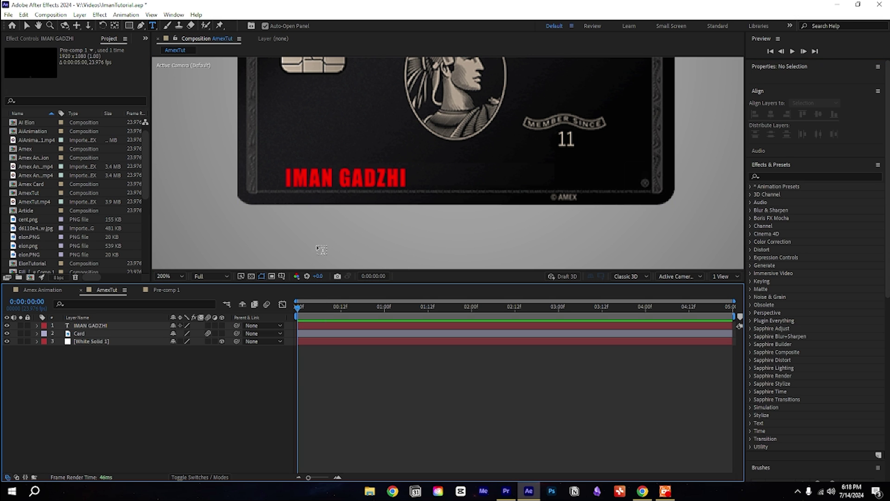
- Move the cardholder name to the card's lower-left corner and fill it with the beige sampled from the card's portrait
{"action": "key", "text": "v"}
{"action": "left_click_drag", "start_coordinate": [345, 182], "coordinate": [318, 182]}
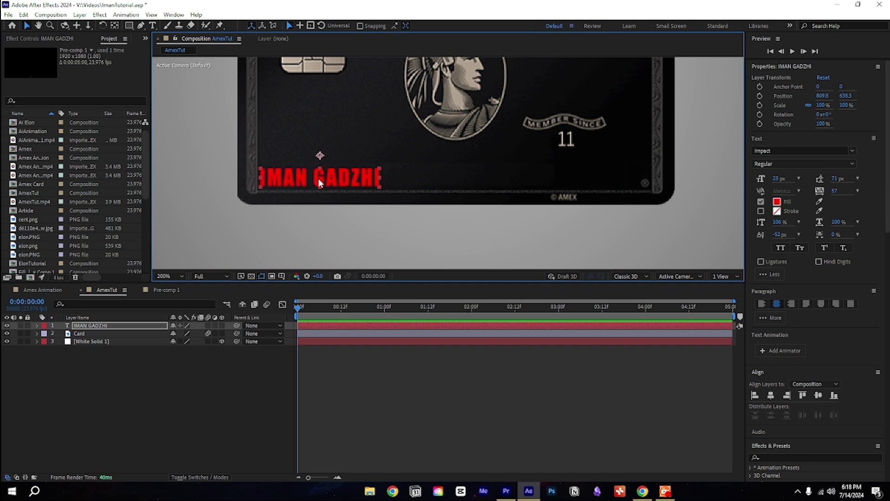
{"action": "left_click", "coordinate": [777, 203]}
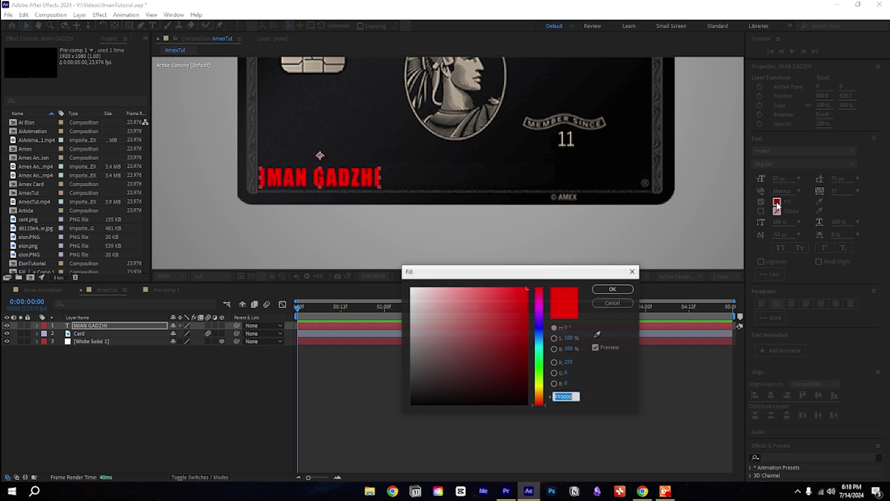
{"action": "left_click", "coordinate": [599, 332]}
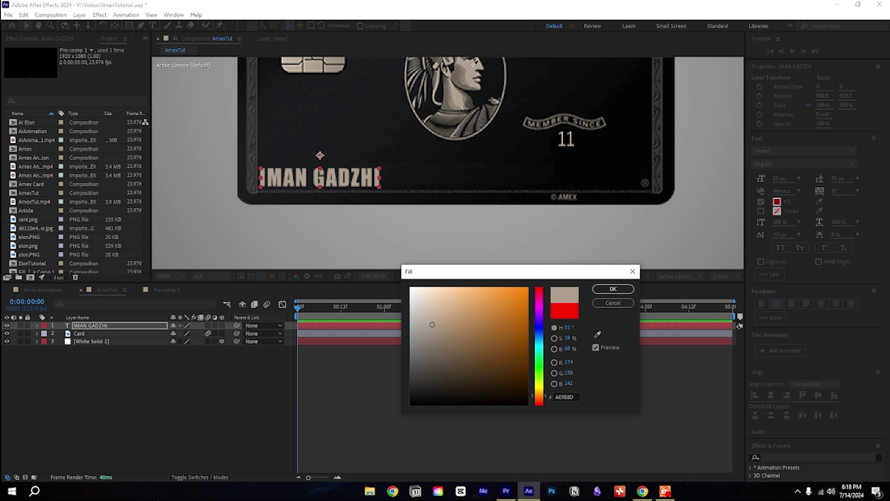
{"action": "left_click", "coordinate": [620, 290]}
{"action": "left_click", "coordinate": [138, 421]}
- Parent the cardholder name text layer to the Card layer
{"action": "scroll", "coordinate": [447, 139], "scroll_direction": "down", "scroll_amount": 2}
{"action": "scroll", "coordinate": [447, 138], "scroll_direction": "up", "scroll_amount": 1}
{"action": "left_click_drag", "start_coordinate": [447, 138], "coordinate": [422, 185]}
{"action": "scroll", "coordinate": [399, 185], "scroll_direction": "down", "scroll_amount": 1}
{"action": "left_click", "coordinate": [235, 328]}
{"action": "left_click_drag", "start_coordinate": [95, 327], "coordinate": [88, 332]}
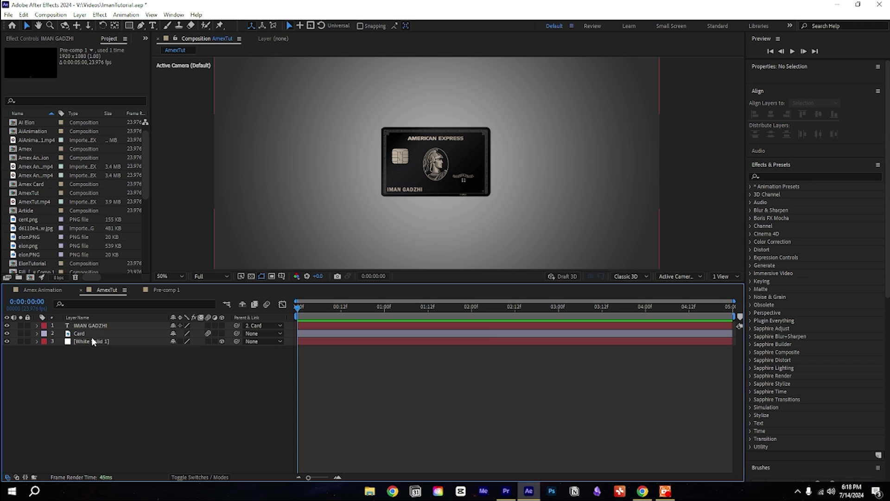
- Keyframe the Card layer's current position at the first frame and at 0:00:01:00
{"action": "left_click", "coordinate": [91, 334]}
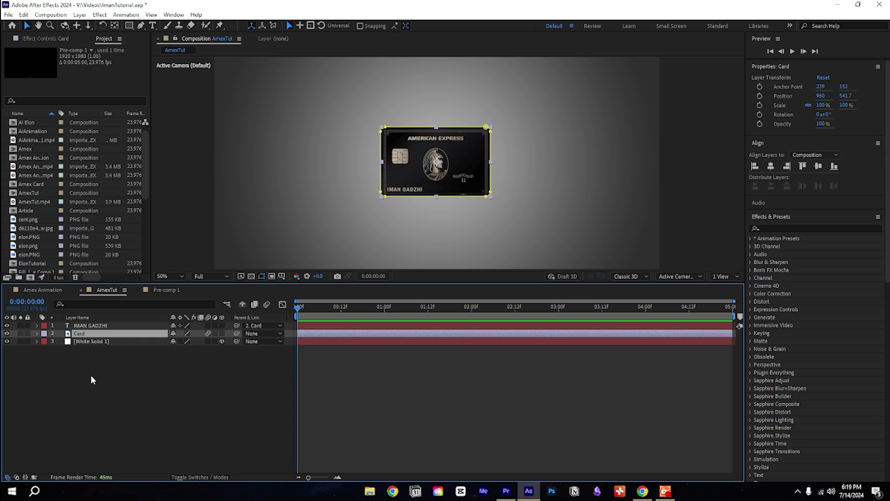
{"action": "key", "text": "p"}
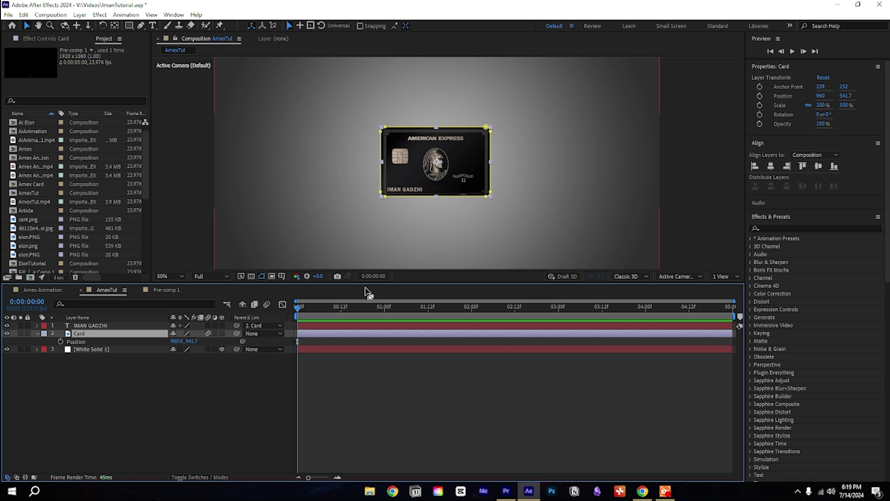
{"action": "left_click", "coordinate": [62, 343]}
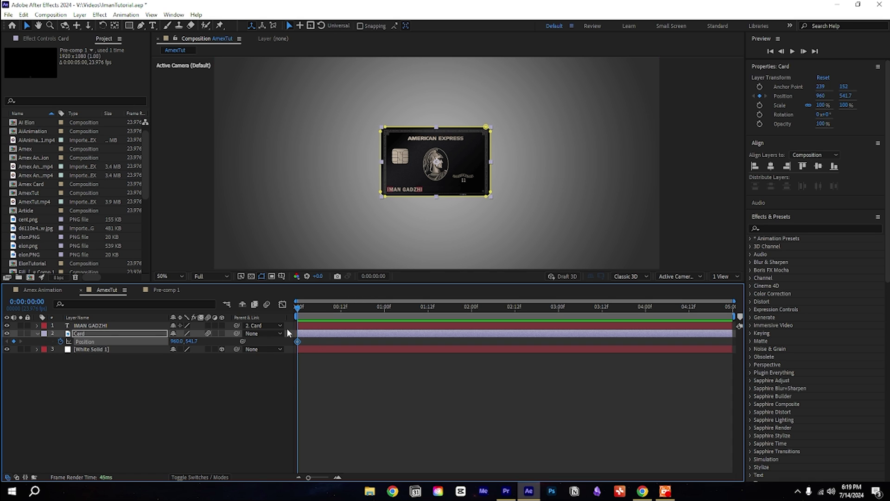
{"action": "left_click_drag", "start_coordinate": [319, 312], "coordinate": [384, 316]}
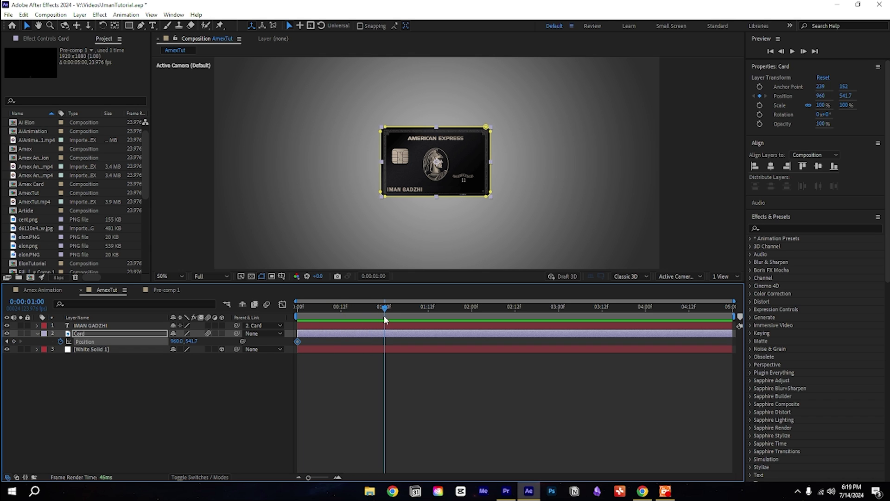
{"action": "left_click", "coordinate": [13, 342]}
- At the first frame, set the Card layer's Y position to 1304.7, below the composition
{"action": "key", "text": "Home"}
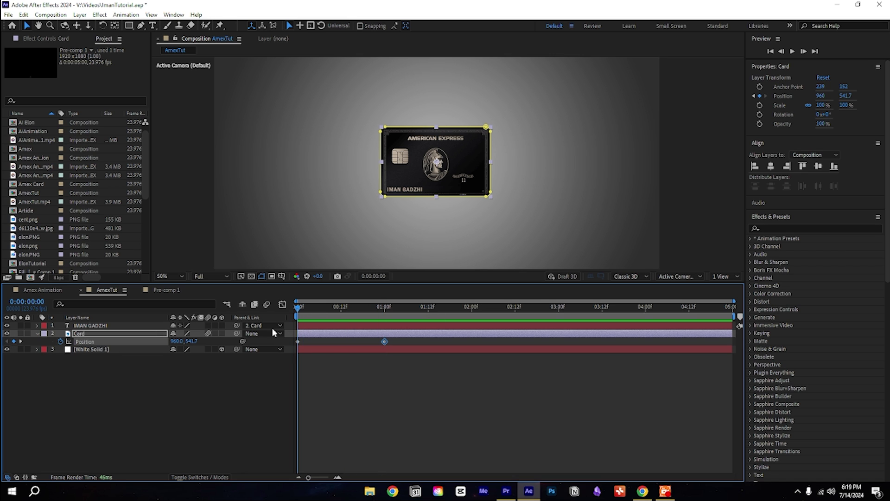
{"action": "left_click_drag", "start_coordinate": [473, 192], "coordinate": [462, 151]}
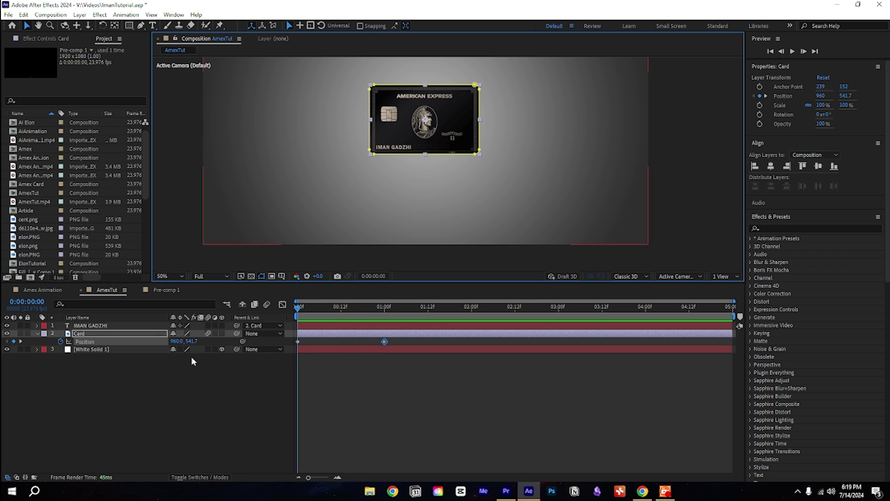
{"action": "left_click_drag", "start_coordinate": [191, 341], "coordinate": [549, 341]}
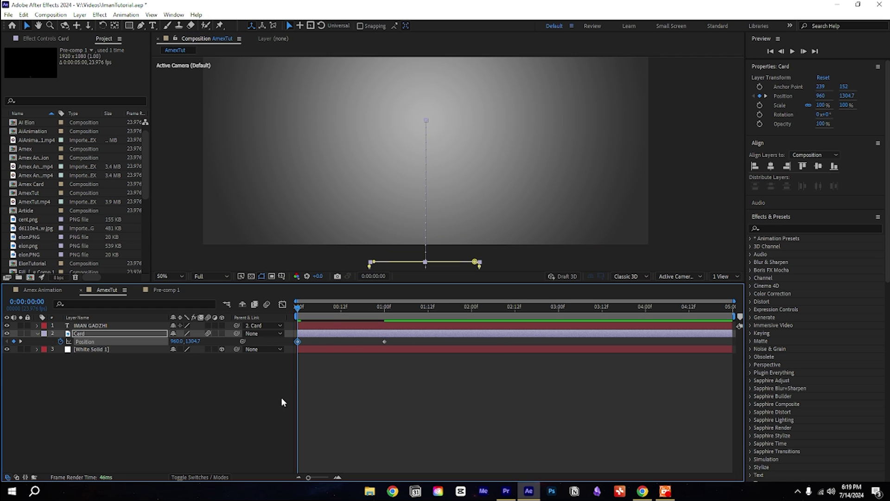
- Enable motion blur for the name text layer and the composition, and preview the card rising into the frame
{"action": "left_click", "coordinate": [208, 326]}
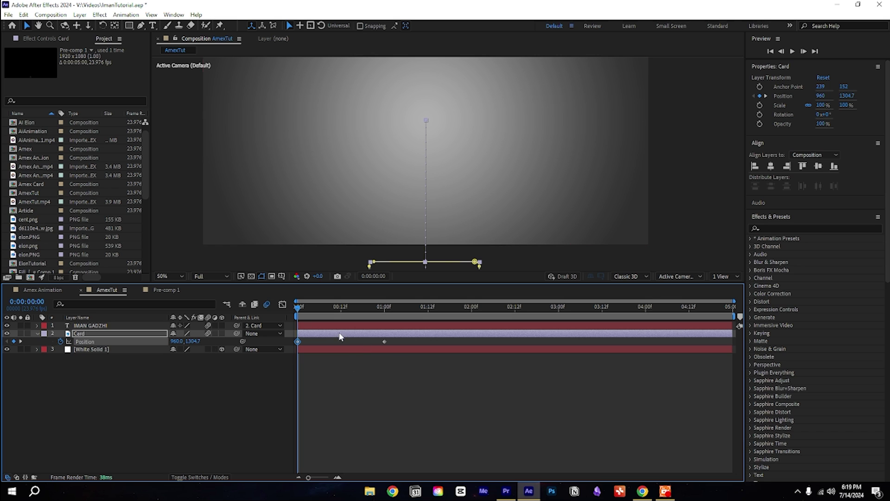
{"action": "key", "text": "space"}
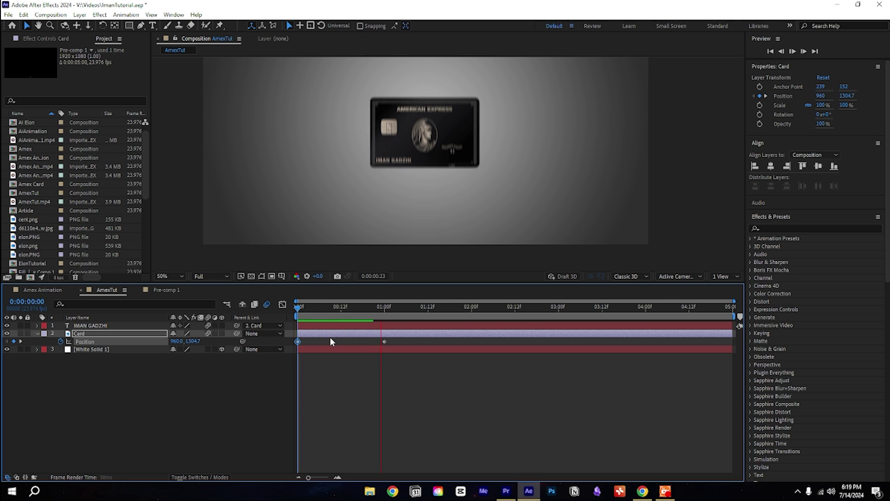
{"action": "left_click", "coordinate": [406, 308]}
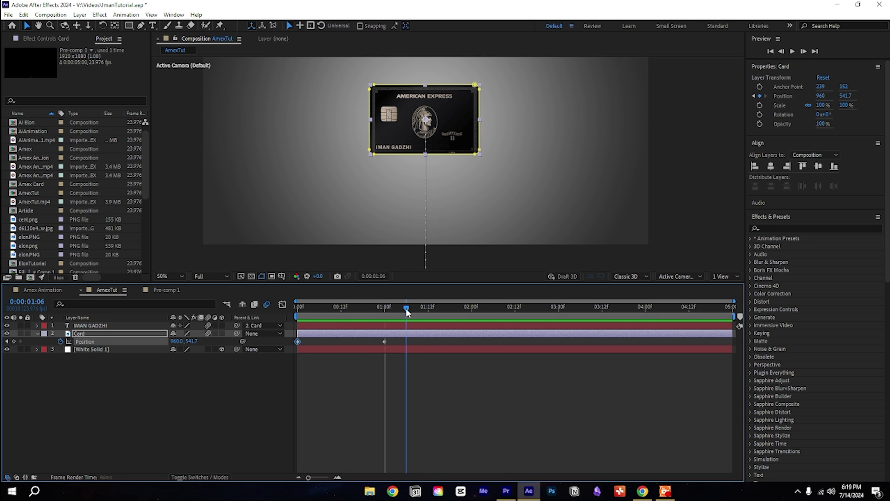
- Move the Card layer's second position keyframe to 0:00:01:14 and scrub through the slower rise
{"action": "left_click_drag", "start_coordinate": [415, 312], "coordinate": [436, 312]}
{"action": "left_click_drag", "start_coordinate": [388, 341], "coordinate": [435, 341]}
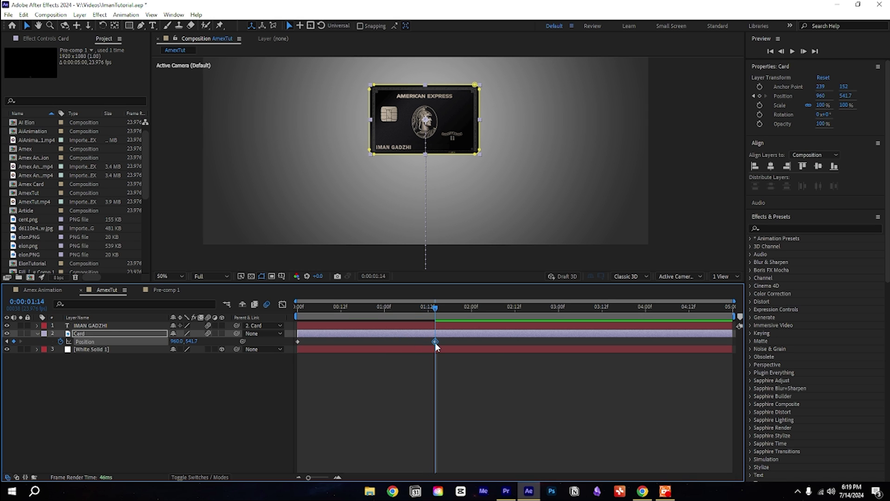
{"action": "left_click_drag", "start_coordinate": [412, 312], "coordinate": [436, 328]}
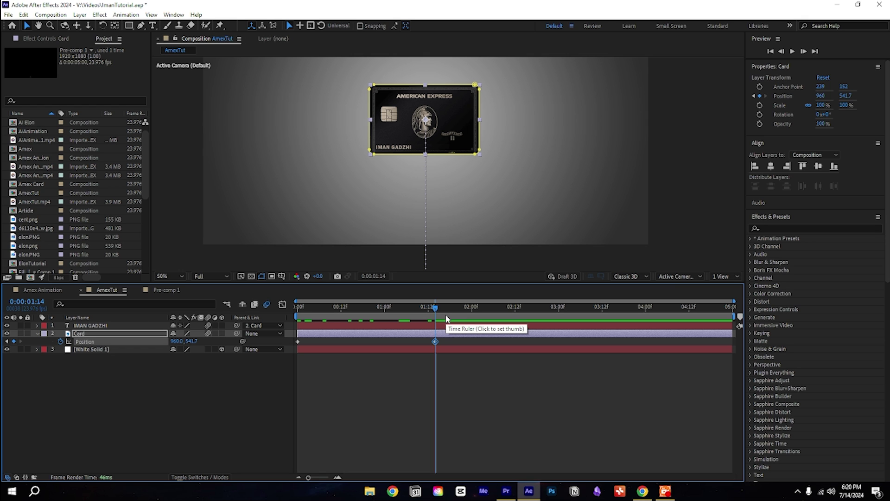
- At 0:00:02:14, set the Card layer's Y position to 565.7 as a new keyframe and scrub through the motion
{"action": "left_click_drag", "start_coordinate": [456, 310], "coordinate": [524, 312]}
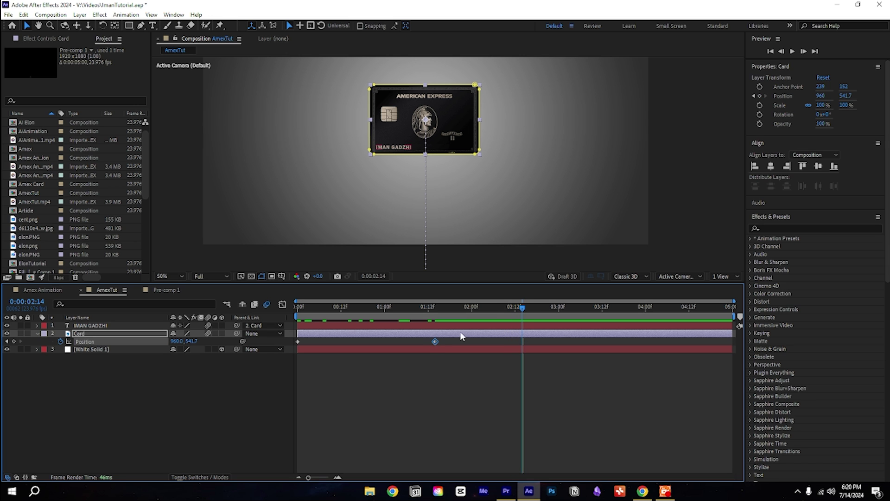
{"action": "left_click_drag", "start_coordinate": [195, 341], "coordinate": [208, 338]}
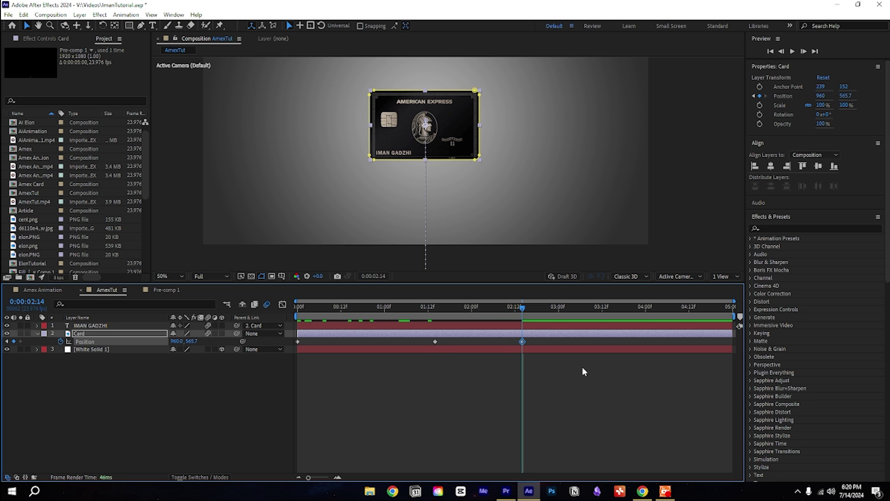
{"action": "left_click_drag", "start_coordinate": [524, 310], "coordinate": [711, 310]}
{"action": "left_click_drag", "start_coordinate": [646, 342], "coordinate": [558, 363]}
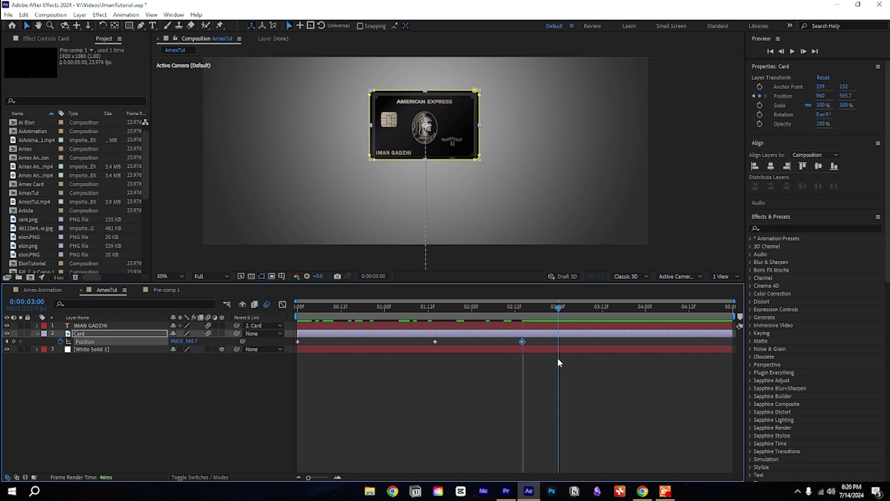
- Make the Card and cardholder name layers 3D and return to the first frame
{"action": "left_click", "coordinate": [222, 334]}
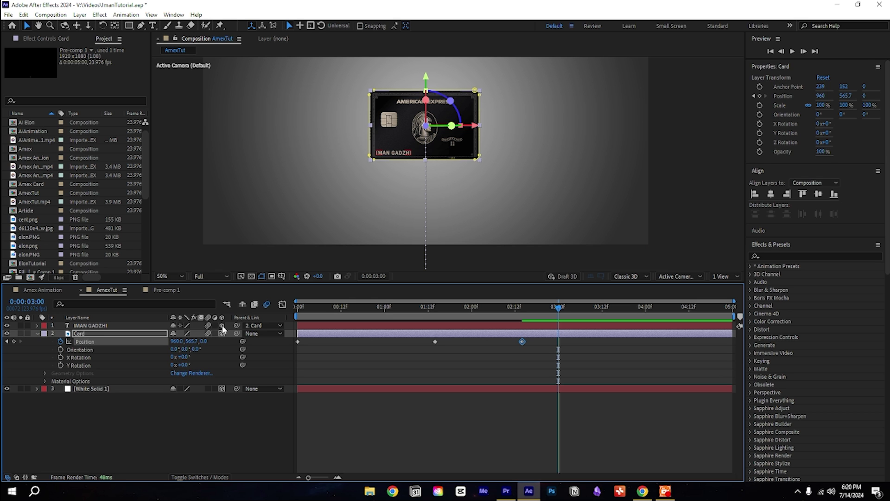
{"action": "left_click_drag", "start_coordinate": [309, 309], "coordinate": [296, 316]}
{"action": "key", "text": "space"}
{"action": "left_click_drag", "start_coordinate": [477, 249], "coordinate": [459, 143]}
{"action": "scroll", "coordinate": [466, 202], "scroll_direction": "down", "scroll_amount": 2}
{"action": "key", "text": "space"}
{"action": "mouse_move", "coordinate": [500, 179]}
{"action": "left_mouse_down"}
{"action": "mouse_move", "coordinate": [494, 205]}
{"action": "mouse_move", "coordinate": [506, 177]}
{"action": "left_mouse_up"}
{"action": "scroll", "coordinate": [493, 205], "scroll_direction": "up", "scroll_amount": 1}
{"action": "key", "text": "space"}
{"action": "scroll", "coordinate": [466, 207], "scroll_direction": "up", "scroll_amount": 1}
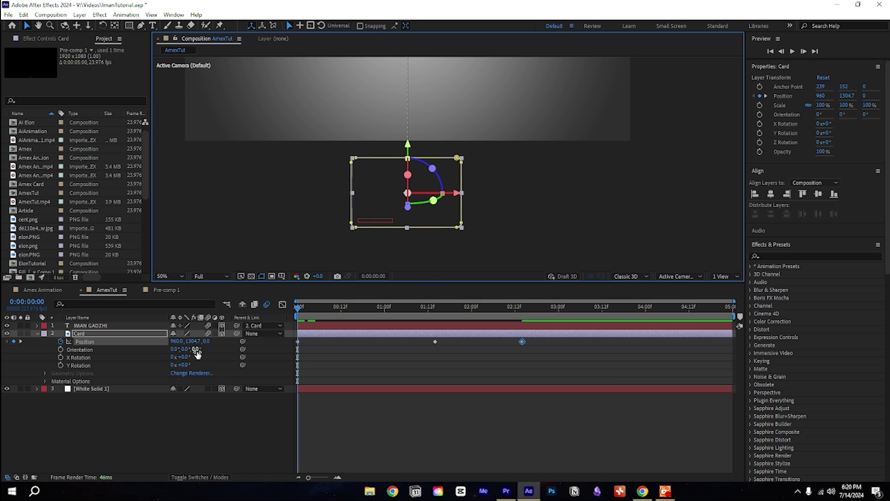
- At the first frame, keyframe the Card layer's orientation at 328°, 300°, 0° and its X rotation at -34°
{"action": "left_click_drag", "start_coordinate": [197, 350], "coordinate": [167, 351]}
{"action": "key", "text": "ctrl+z"}
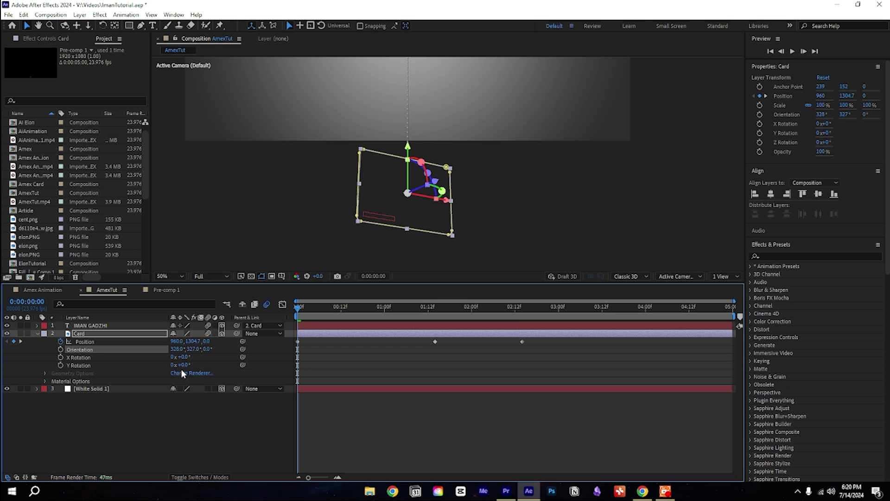
{"action": "mouse_move", "coordinate": [185, 356]}
{"action": "left_mouse_down"}
{"action": "mouse_move", "coordinate": [173, 362]}
{"action": "mouse_move", "coordinate": [190, 351]}
{"action": "mouse_move", "coordinate": [173, 357]}
{"action": "left_mouse_up"}
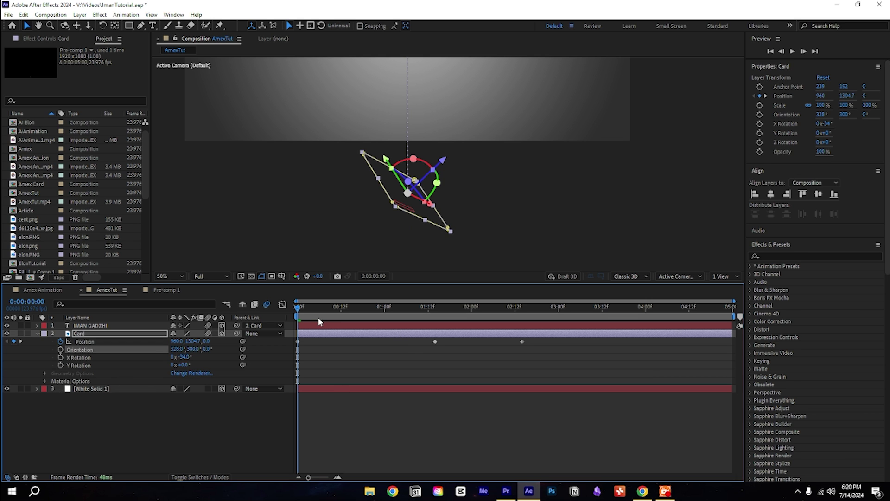
{"action": "left_click", "coordinate": [61, 349]}
{"action": "left_click", "coordinate": [60, 358]}
{"action": "left_click", "coordinate": [290, 373]}
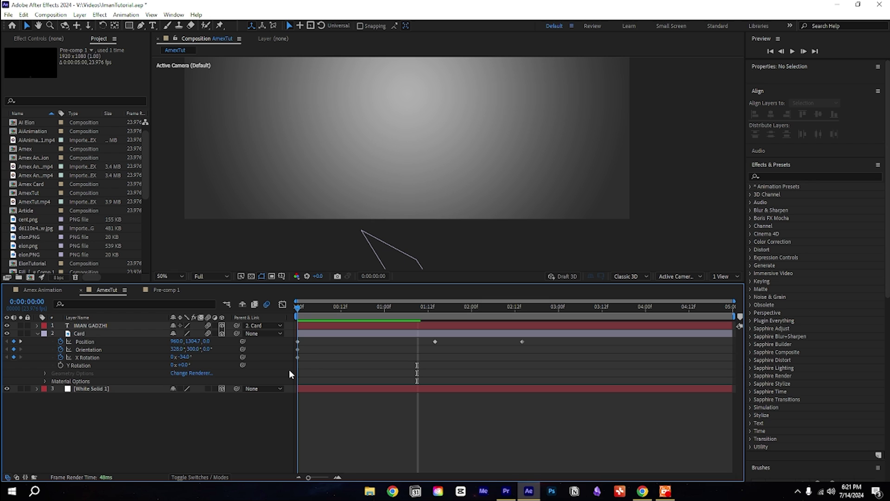
- At 0:00:01:07, keyframe the Card layer's X rotation at 0° and turn its Y orientation to 291°
{"action": "left_click_drag", "start_coordinate": [297, 368], "coordinate": [417, 352]}
{"action": "key", "text": "space"}
{"action": "left_click_drag", "start_coordinate": [449, 217], "coordinate": [437, 267]}
{"action": "mouse_move", "coordinate": [421, 312]}
{"action": "left_mouse_down"}
{"action": "mouse_move", "coordinate": [434, 312]}
{"action": "mouse_move", "coordinate": [411, 321]}
{"action": "left_mouse_up"}
{"action": "left_click_drag", "start_coordinate": [193, 350], "coordinate": [188, 354]}
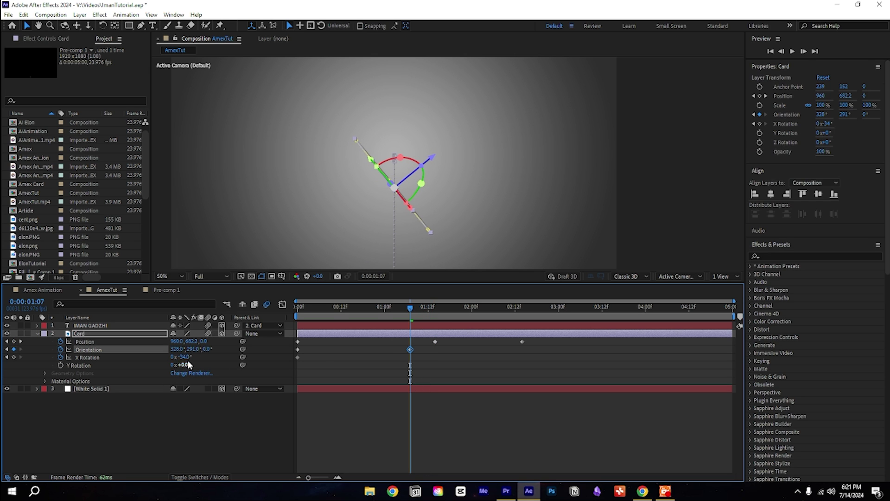
{"action": "key", "text": "Return"}
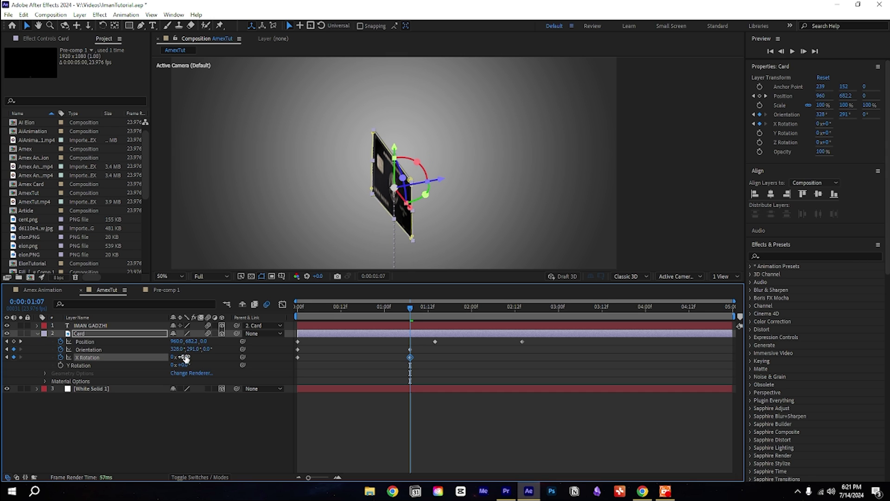
- Zero the Card layer's orientation at 0:00:01:07, and tilt it slightly to 343°, 342°, 0°
{"action": "left_click_drag", "start_coordinate": [180, 350], "coordinate": [177, 352]}
{"action": "type", "text": "0"}
{"action": "key", "text": "Return"}
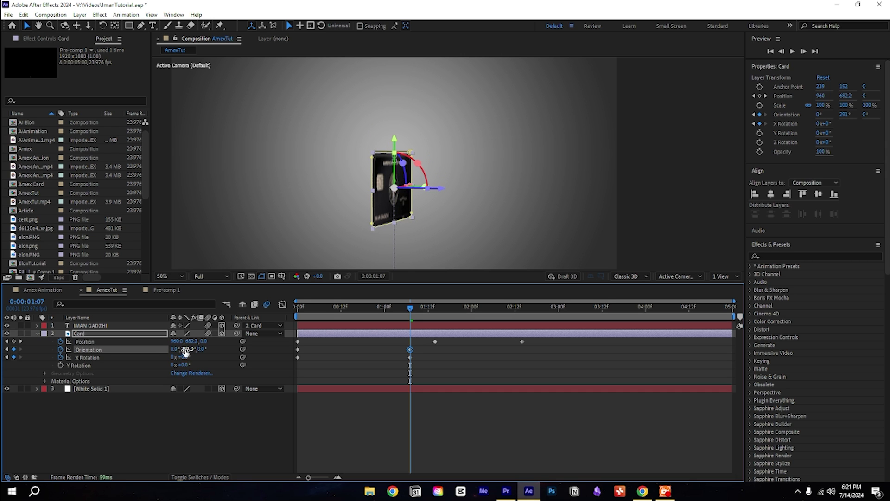
{"action": "key", "text": "Return"}
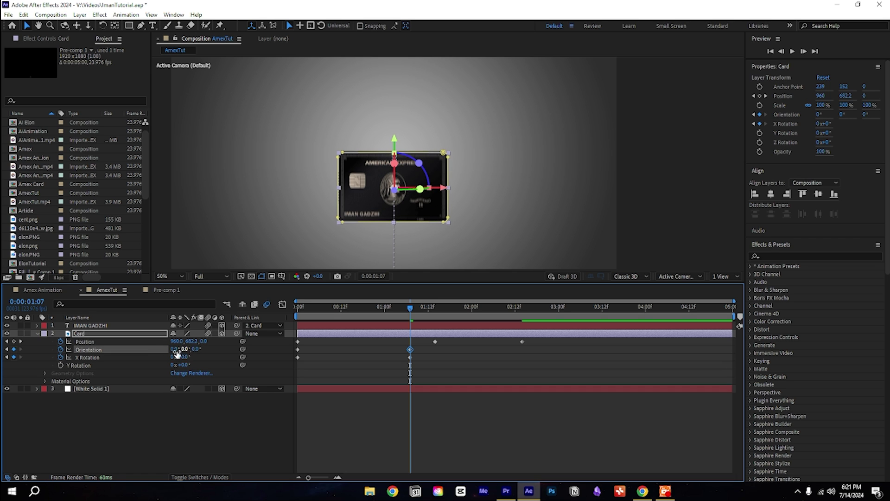
{"action": "left_click_drag", "start_coordinate": [183, 351], "coordinate": [170, 353]}
{"action": "left_click", "coordinate": [204, 421]}
- Preview the card's rise and rotation from the first frame with the whole composition in view
{"action": "key", "text": "space"}
{"action": "mouse_move", "coordinate": [426, 194]}
{"action": "left_mouse_down"}
{"action": "mouse_move", "coordinate": [424, 160]}
{"action": "mouse_move", "coordinate": [424, 211]}
{"action": "left_mouse_up"}
{"action": "scroll", "coordinate": [431, 204], "scroll_direction": "down", "scroll_amount": 1}
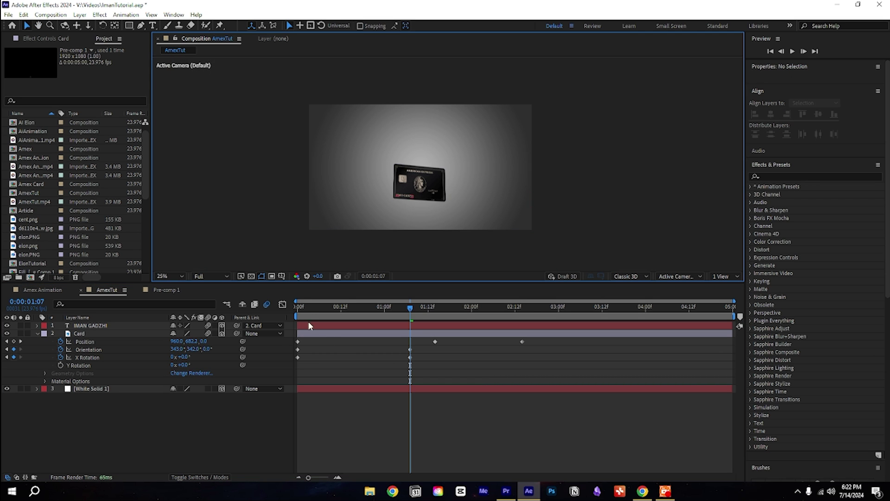
{"action": "left_click_drag", "start_coordinate": [306, 308], "coordinate": [266, 322]}
{"action": "key", "text": "space"}
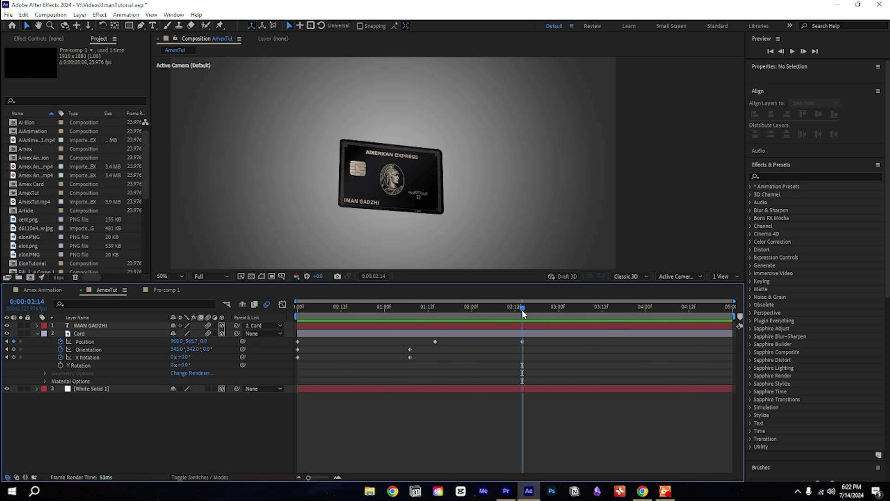
- At 0:00:04:23, keyframe the Card layer's position and turn its orientation to 319°, 337°, 352°
{"action": "left_click_drag", "start_coordinate": [523, 309], "coordinate": [737, 305]}
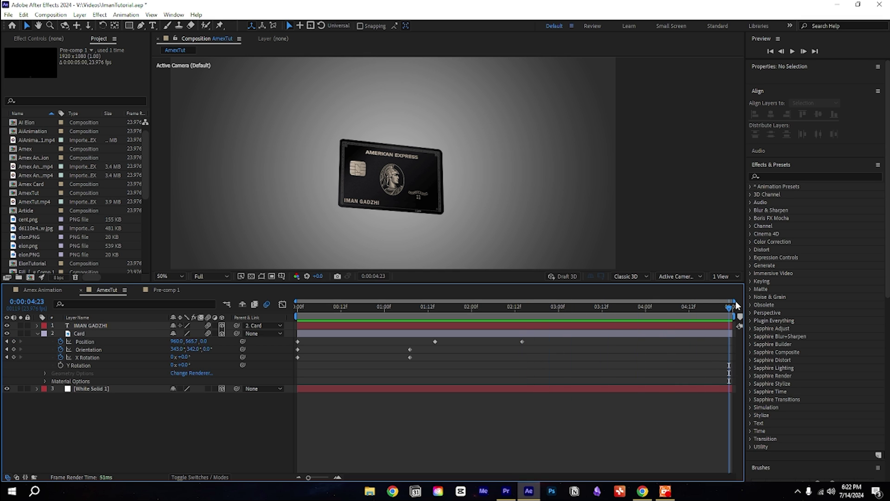
{"action": "left_click", "coordinate": [13, 342]}
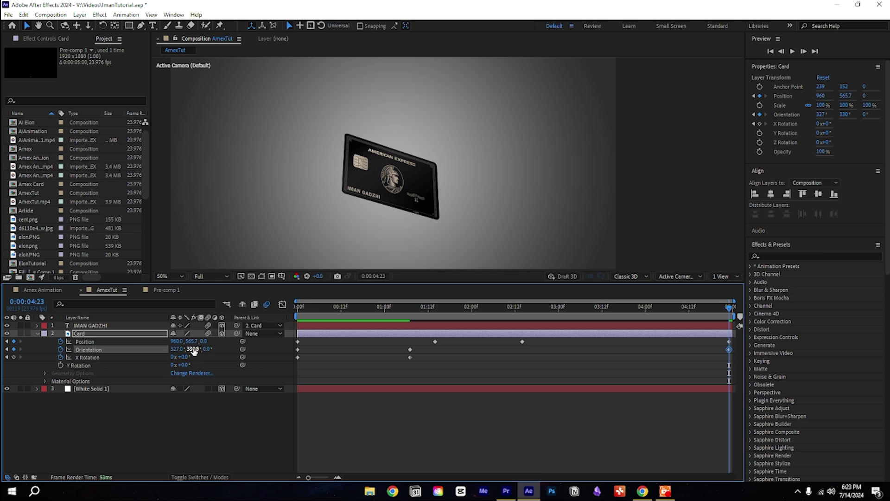
{"action": "left_click_drag", "start_coordinate": [193, 349], "coordinate": [204, 351]}
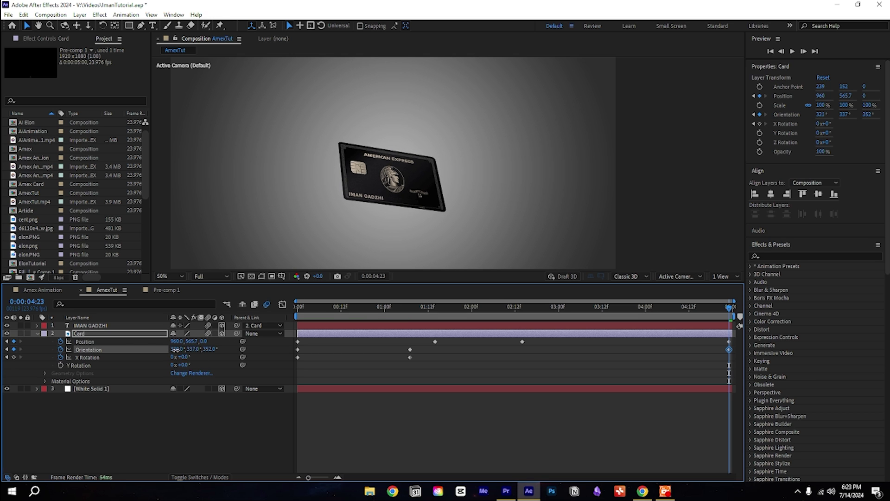
- Apply Easy Ease to all of the Card layer's position, orientation and X rotation keyframes
{"action": "left_click_drag", "start_coordinate": [406, 319], "coordinate": [730, 346]}
{"action": "left_click_drag", "start_coordinate": [278, 362], "coordinate": [742, 339]}
{"action": "key", "text": "F9"}
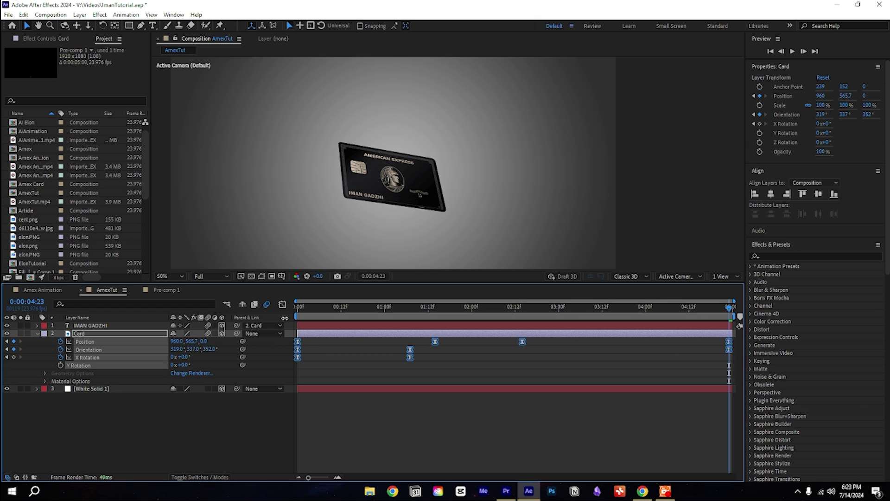
- Reshape the Card's position speed graph with longer ease influence out of the first keyframe and into the second, and preview the motion
{"action": "left_click", "coordinate": [283, 305]}
{"action": "left_click", "coordinate": [198, 412]}
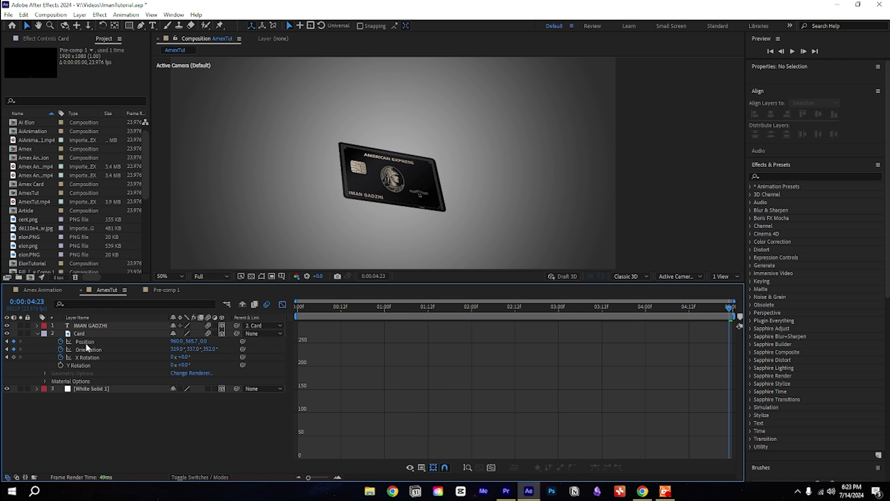
{"action": "left_click_drag", "start_coordinate": [321, 449], "coordinate": [346, 449]}
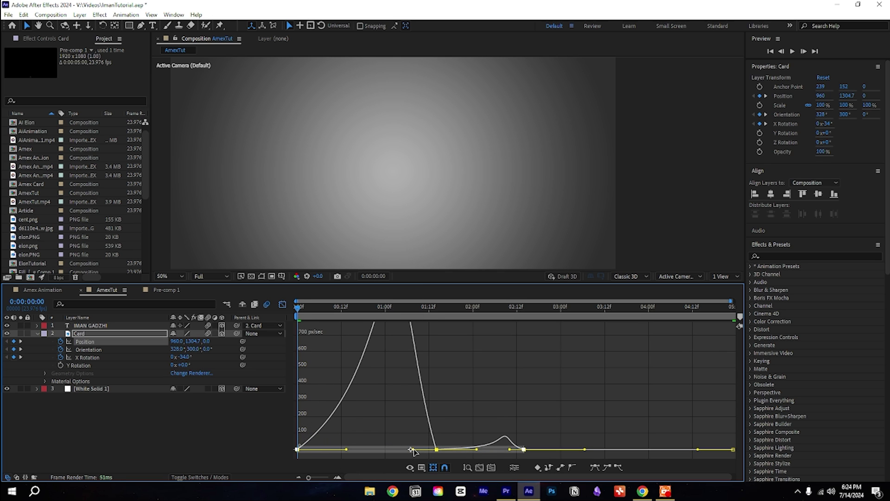
{"action": "left_click_drag", "start_coordinate": [411, 449], "coordinate": [386, 449]}
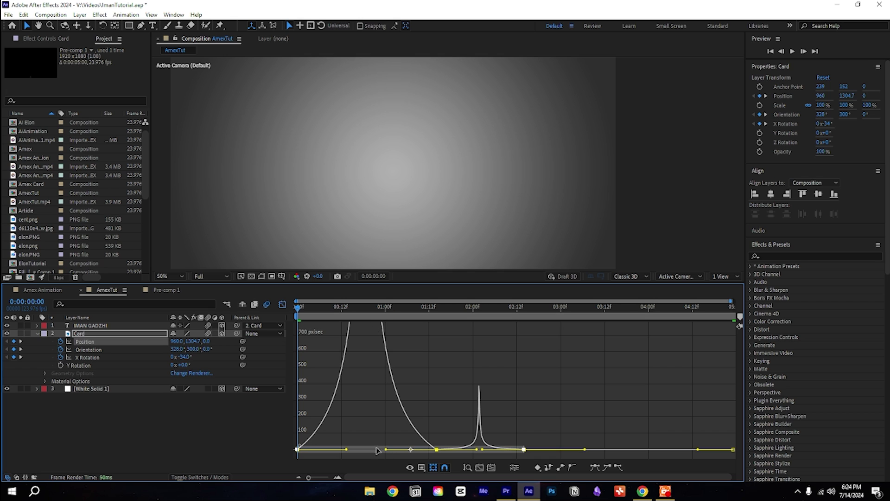
{"action": "key", "text": "space"}
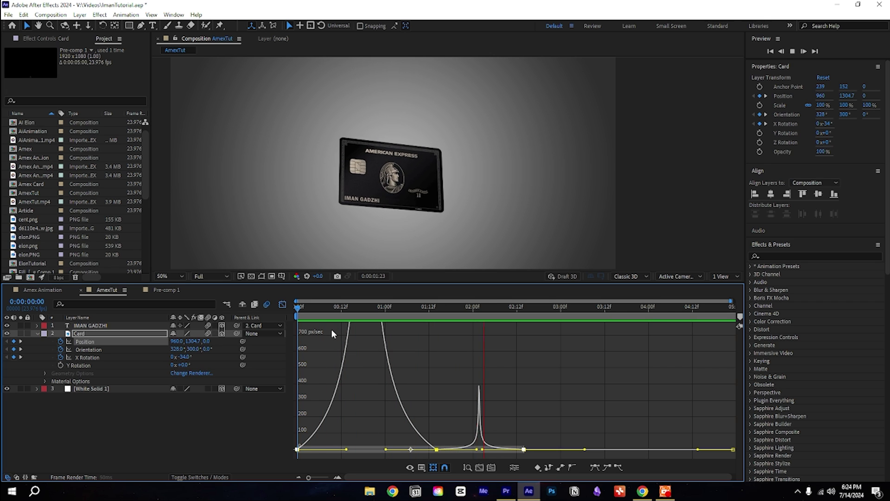
{"action": "key", "text": "space"}
- Shorten the ease into the third position keyframe to soften the second speed peak, and replay the animation from the first frame
{"action": "left_click", "coordinate": [466, 439]}
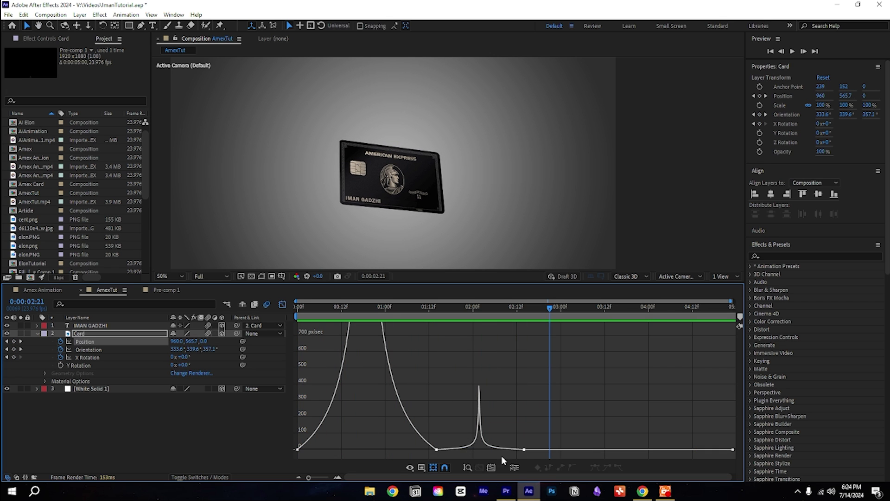
{"action": "left_click", "coordinate": [476, 450]}
{"action": "left_click_drag", "start_coordinate": [483, 450], "coordinate": [500, 450]}
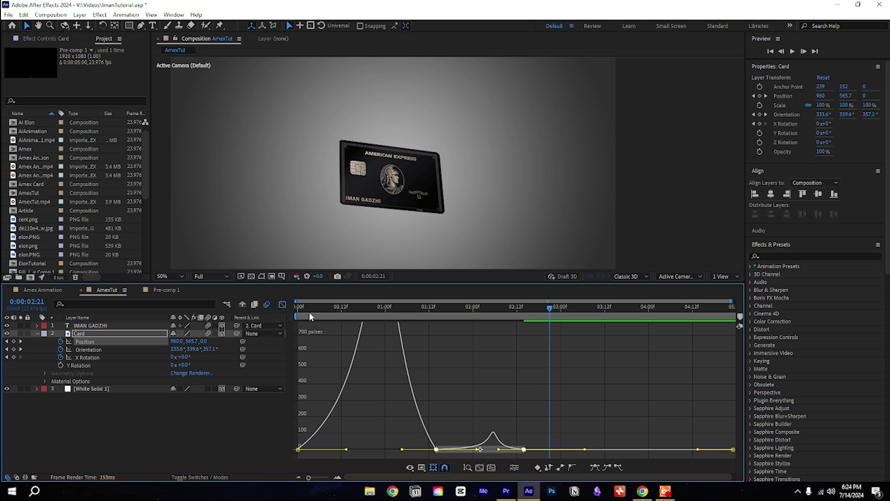
{"action": "left_click_drag", "start_coordinate": [307, 312], "coordinate": [292, 313]}
{"action": "key", "text": "space"}
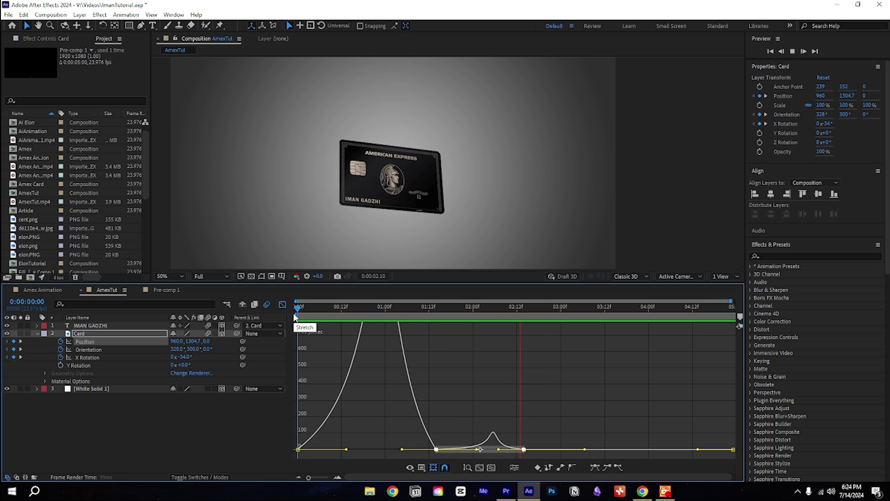
{"action": "key", "text": "space"}
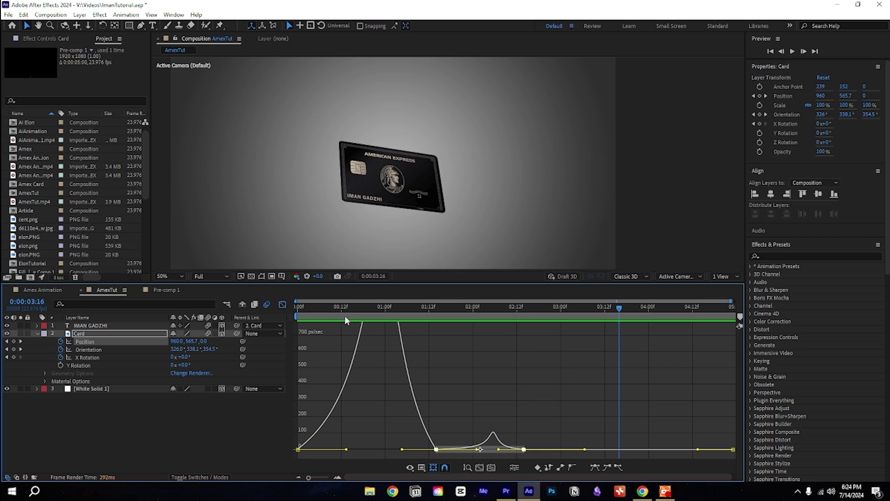
{"action": "key", "text": "Home"}
{"action": "key", "text": "space"}
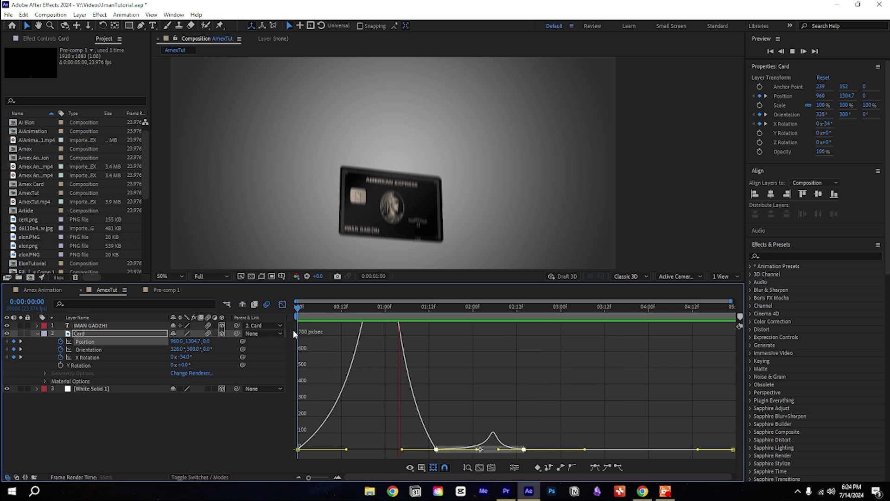
{"action": "key", "text": "space"}
- Move the Card's third position keyframe later, to just before 0:00:03:00, and preview from the first frame
{"action": "left_click", "coordinate": [516, 419]}
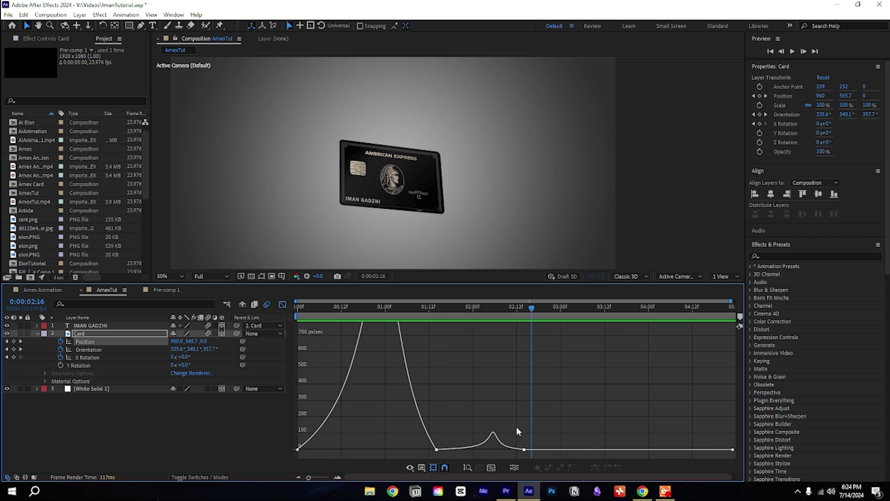
{"action": "left_click_drag", "start_coordinate": [524, 448], "coordinate": [554, 449]}
{"action": "left_click_drag", "start_coordinate": [378, 308], "coordinate": [263, 327]}
{"action": "key", "text": "space"}
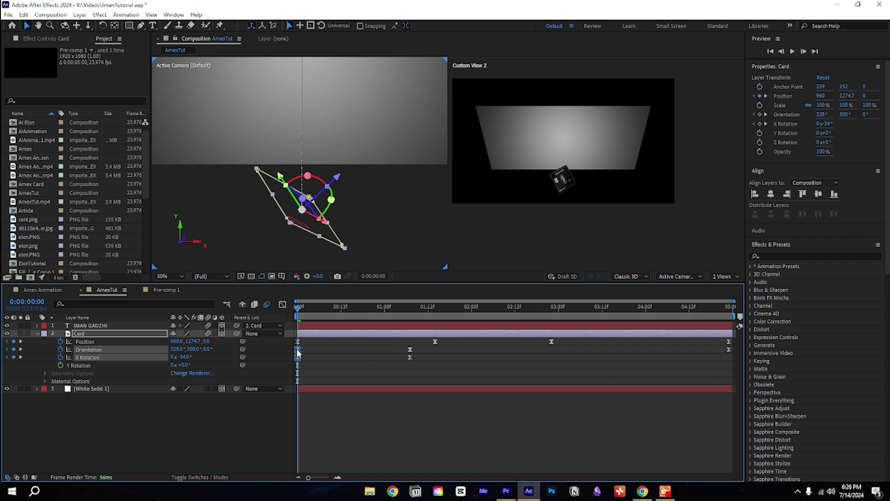
- Adjust the Card's first-frame orientation to about 331°, 293°, 0° with X rotation at -36°, and preview
{"action": "mouse_move", "coordinate": [177, 349]}
{"action": "left_mouse_down"}
{"action": "mouse_move", "coordinate": [195, 350]}
{"action": "mouse_move", "coordinate": [177, 352]}
{"action": "left_mouse_up"}
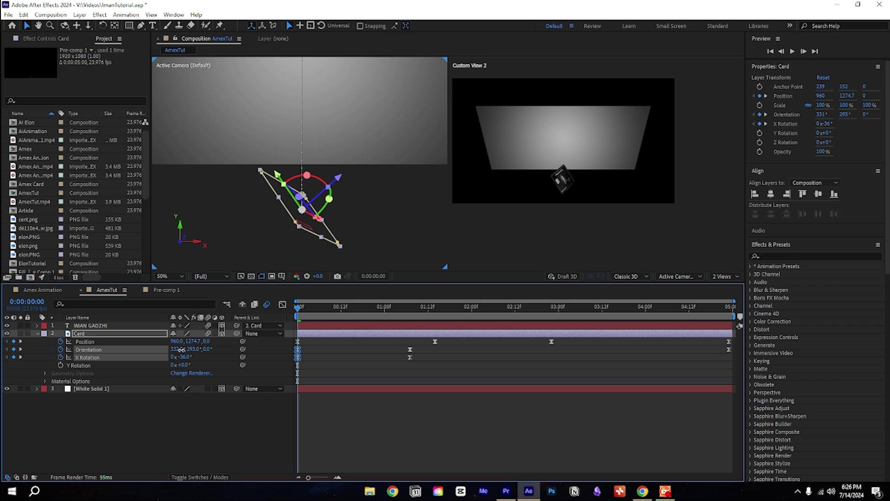
{"action": "left_click_drag", "start_coordinate": [182, 350], "coordinate": [176, 351]}
{"action": "key", "text": "space"}
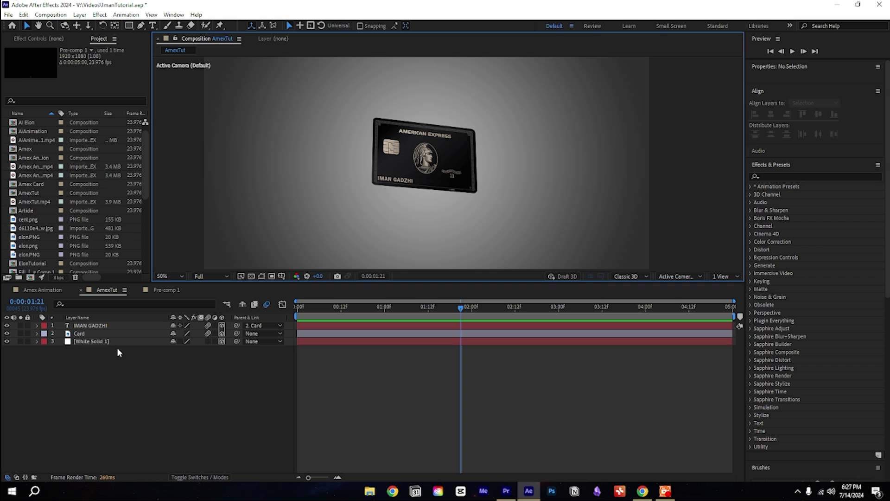
- Apply CC Light Sweep to the Card layer and set its direction to 50°
{"action": "left_click", "coordinate": [117, 333]}
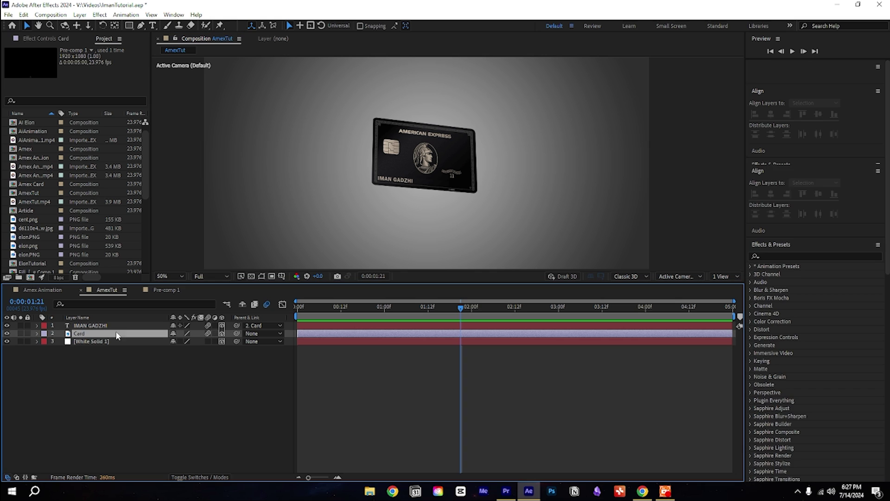
{"action": "key", "text": "ctrl+space"}
{"action": "type", "text": "cc lig"}
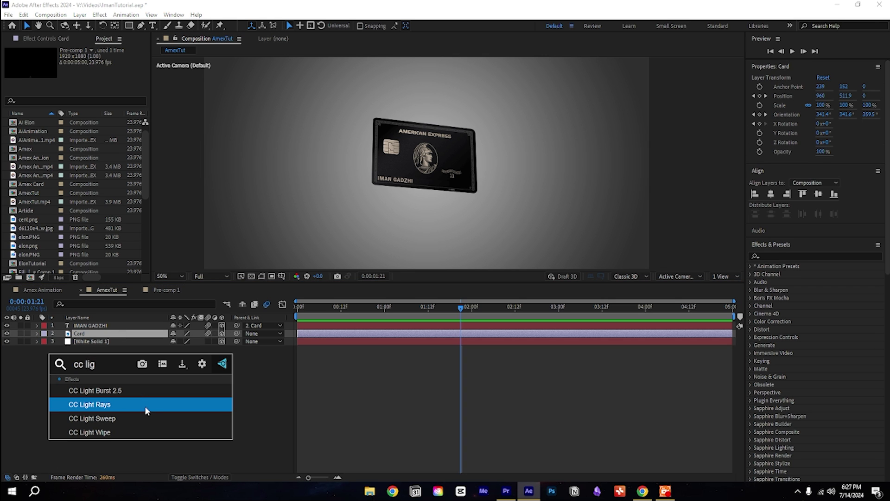
{"action": "left_click", "coordinate": [136, 419]}
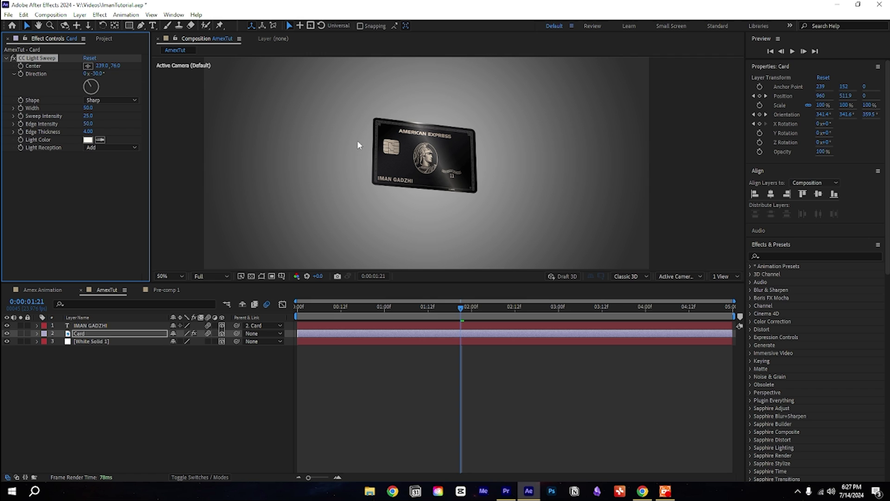
{"action": "left_click_drag", "start_coordinate": [91, 86], "coordinate": [101, 82]}
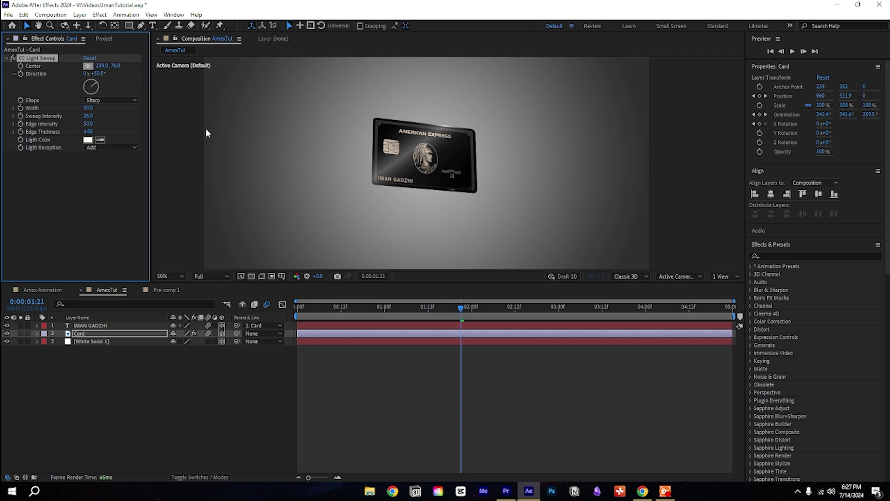
- Set the light sweep's shape to Smooth, its width to 64 and its sweep intensity to 38
{"action": "scroll", "coordinate": [452, 149], "scroll_direction": "up", "scroll_amount": 2}
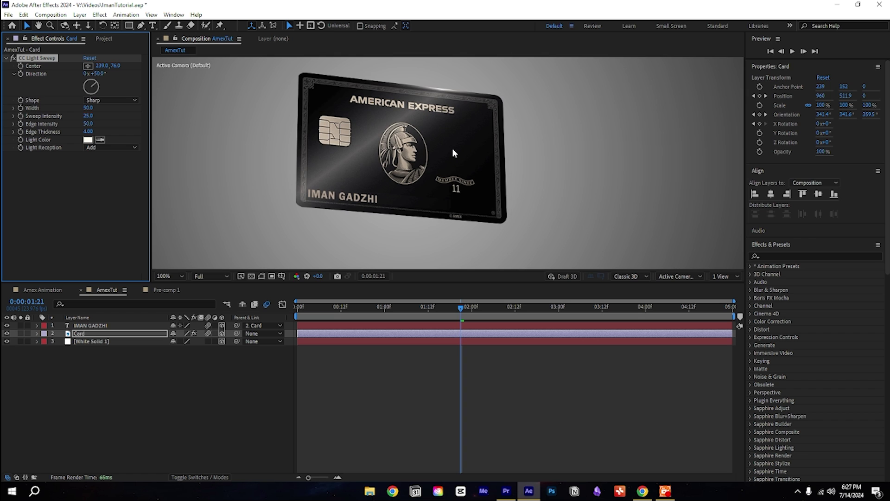
{"action": "left_click", "coordinate": [102, 100]}
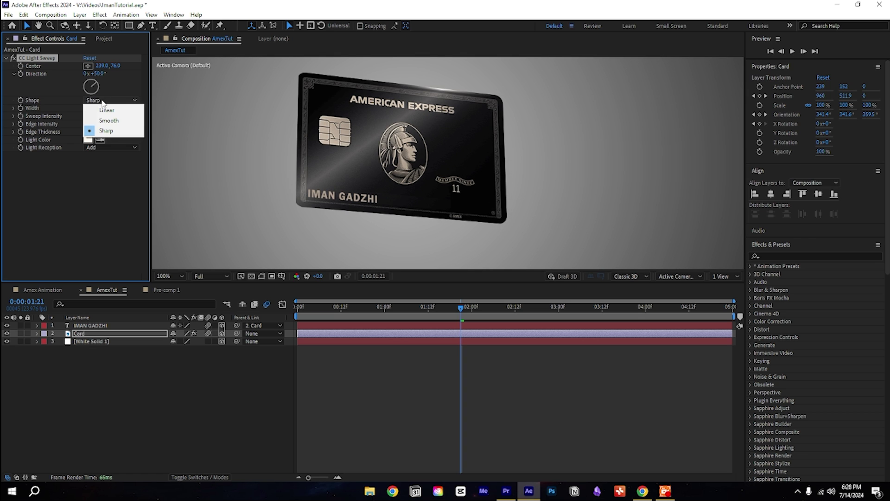
{"action": "left_click", "coordinate": [112, 121]}
{"action": "left_click_drag", "start_coordinate": [88, 108], "coordinate": [96, 121]}
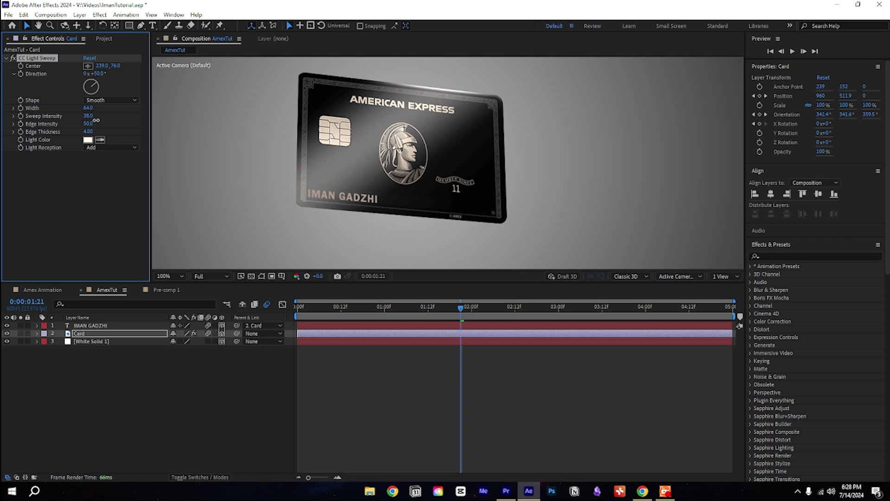
- At 0:00:02:00, place the light sweep's center beyond the card's upper-left corner at about -103.7, -107.6 and keyframe it
{"action": "left_click_drag", "start_coordinate": [461, 308], "coordinate": [471, 308]}
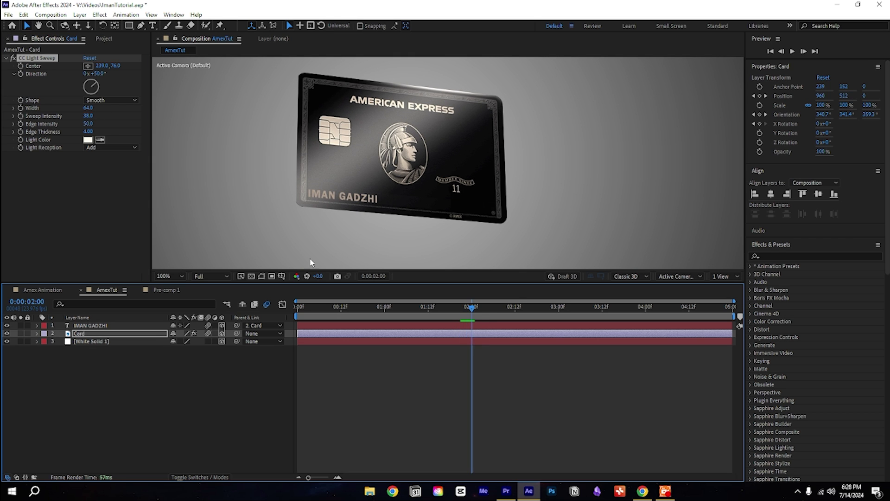
{"action": "scroll", "coordinate": [411, 169], "scroll_direction": "down", "scroll_amount": 2}
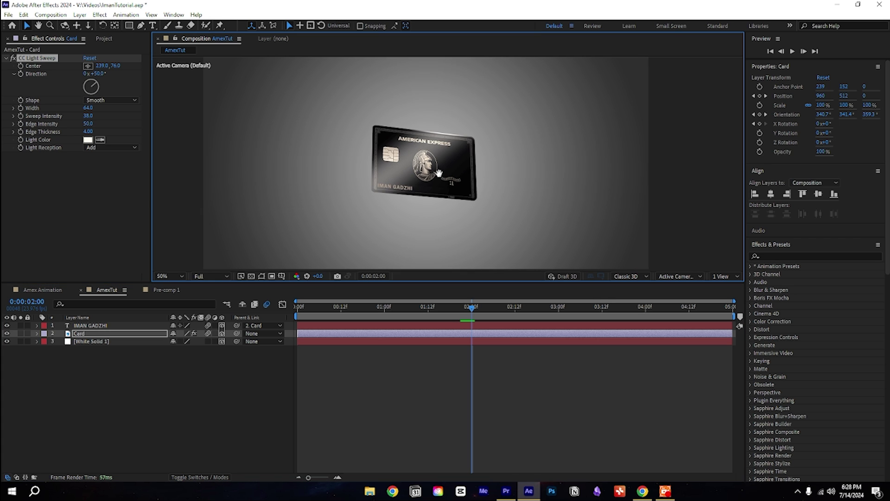
{"action": "left_click", "coordinate": [87, 66]}
{"action": "left_click", "coordinate": [344, 113]}
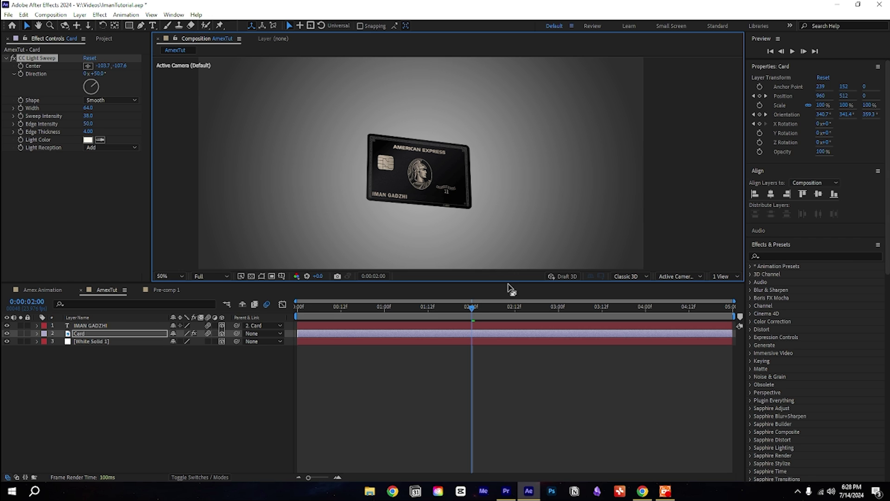
{"action": "left_click_drag", "start_coordinate": [486, 308], "coordinate": [472, 320]}
{"action": "left_click", "coordinate": [20, 74]}
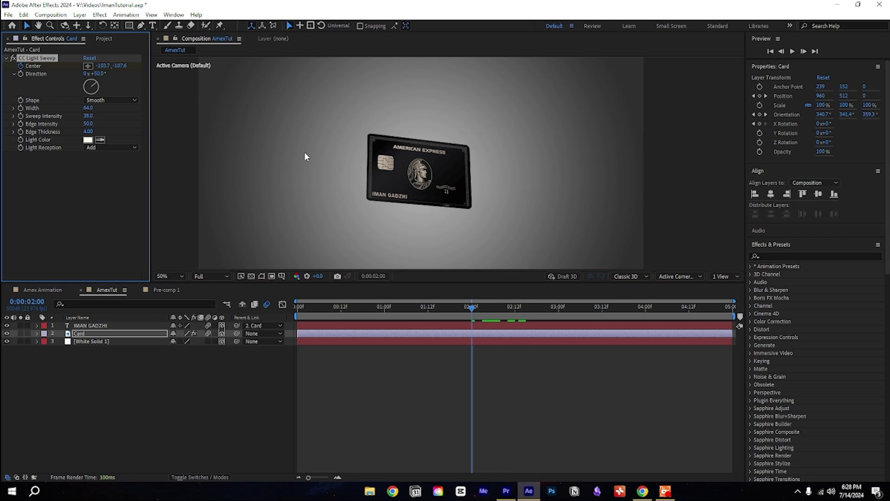
- At 0:00:04:00, move the light sweep's center past the card's lower-right corner to about 615.5, 401.5, and preview the sweep
{"action": "left_click_drag", "start_coordinate": [485, 310], "coordinate": [647, 313]}
{"action": "left_click", "coordinate": [87, 66]}
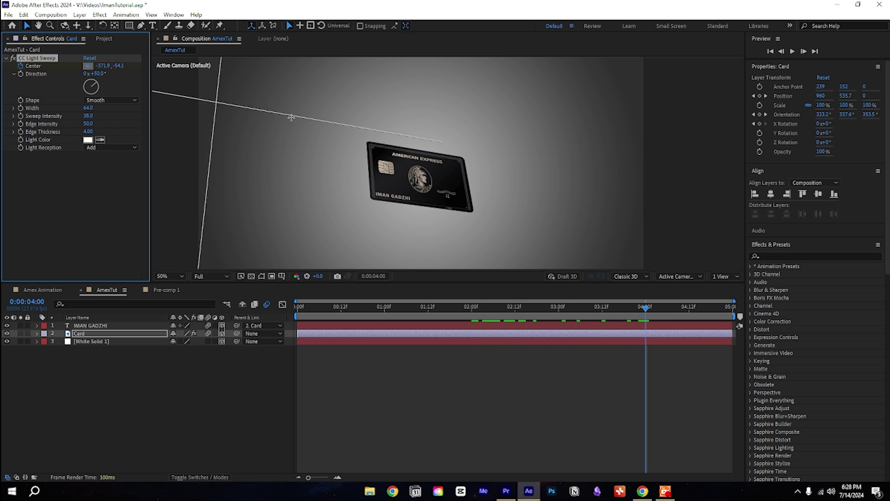
{"action": "left_click_drag", "start_coordinate": [321, 112], "coordinate": [506, 236]}
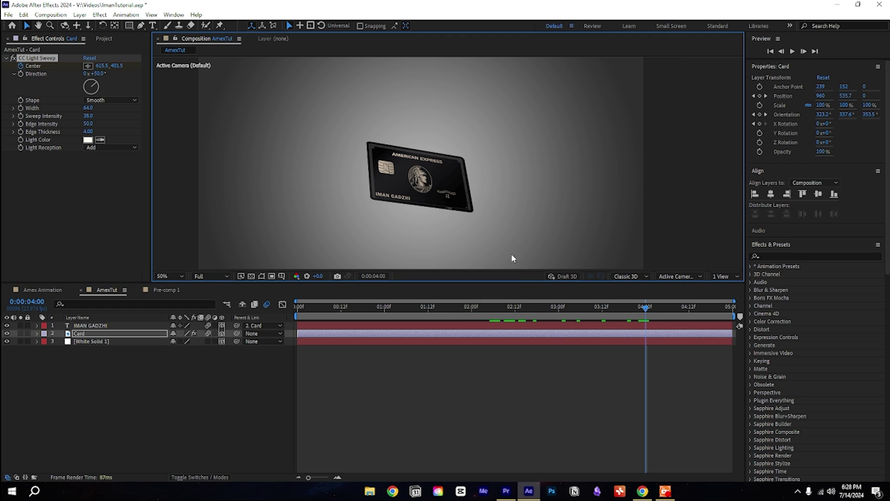
{"action": "left_click", "coordinate": [469, 308]}
{"action": "key", "text": "space"}
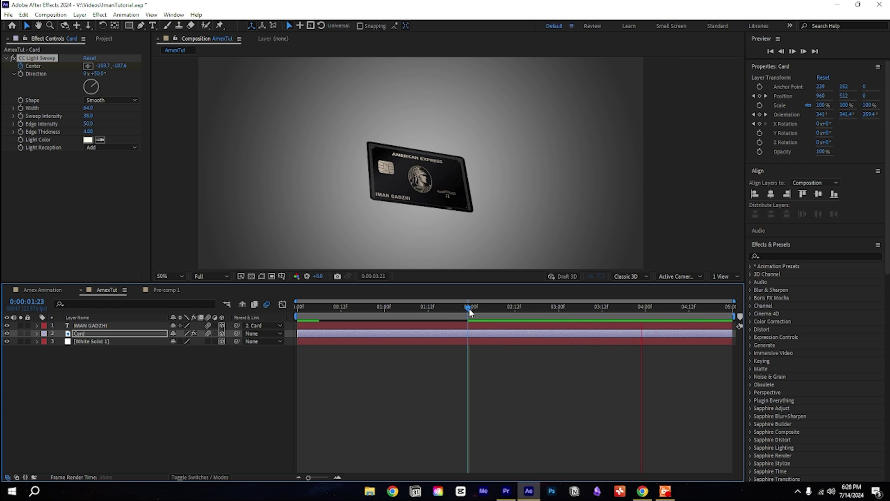
{"action": "key", "text": "space"}
- Reveal the Card layer's keyframes and apply Easy Ease to both light sweep center keyframes
{"action": "left_click", "coordinate": [100, 335]}
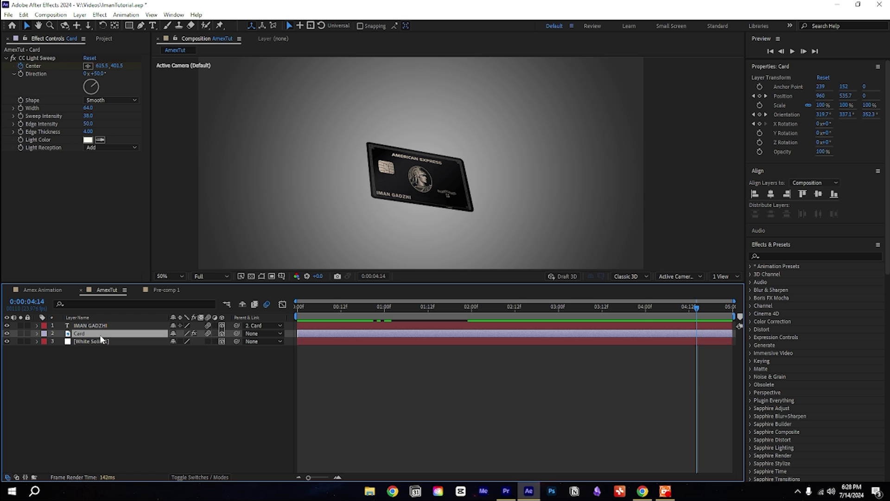
{"action": "key", "text": "u"}
{"action": "left_click_drag", "start_coordinate": [455, 341], "coordinate": [653, 352]}
{"action": "key", "text": "F9"}
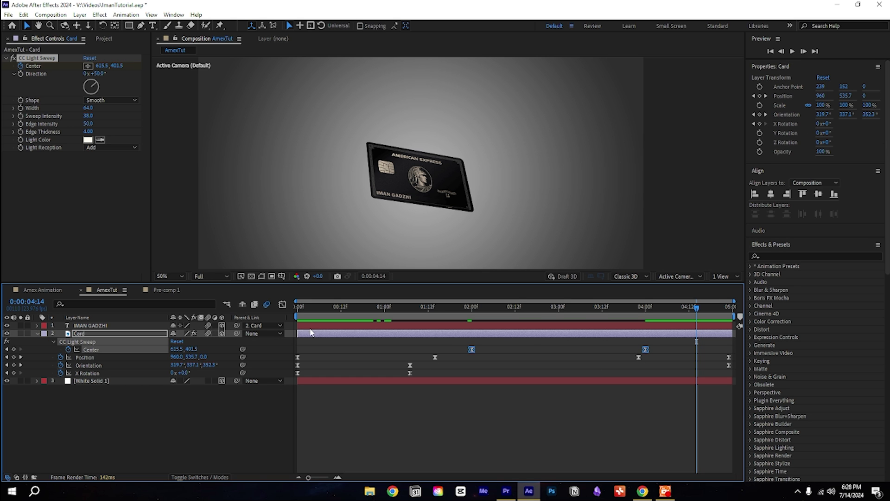
- In the speed graph, raise the first light sweep center keyframe's outgoing influence to about 85% and preview from 0:00:02:00
{"action": "left_click", "coordinate": [282, 305]}
{"action": "left_click_drag", "start_coordinate": [437, 398], "coordinate": [654, 454]}
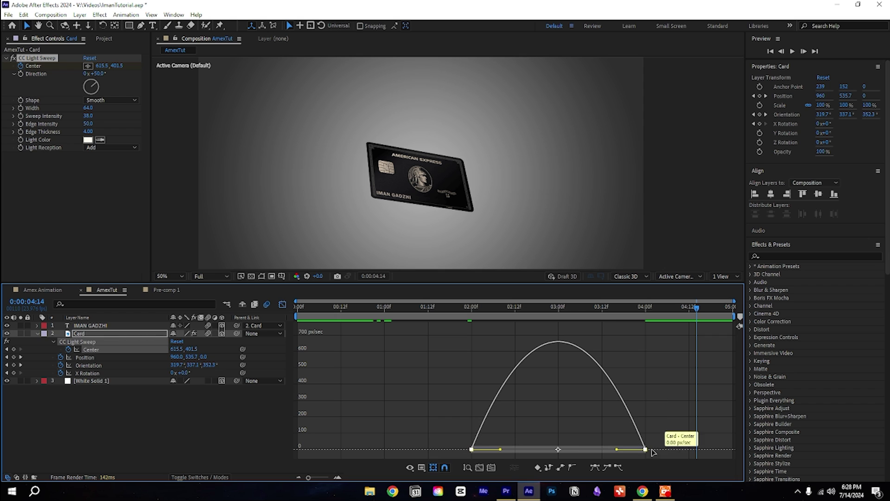
{"action": "left_click_drag", "start_coordinate": [501, 450], "coordinate": [545, 449]}
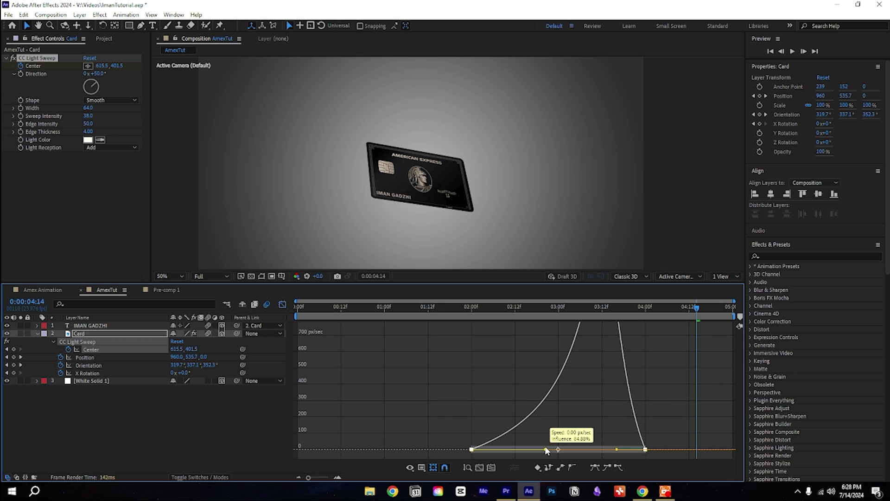
{"action": "left_click", "coordinate": [469, 312]}
{"action": "key", "text": "space"}
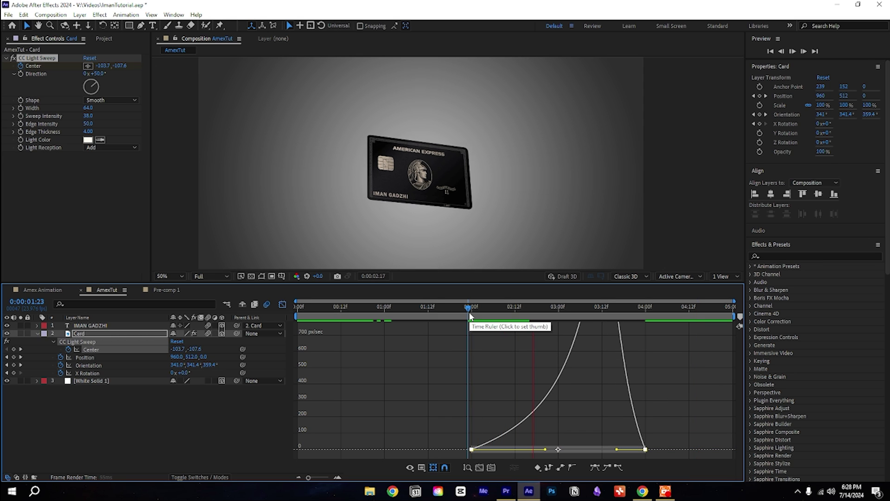
{"action": "key", "text": "space"}
- Extend the first light sweep center keyframe's outgoing influence to the middle of the speed curve, preview it, and return to the collapsed layer view
{"action": "left_click_drag", "start_coordinate": [545, 450], "coordinate": [559, 449]}
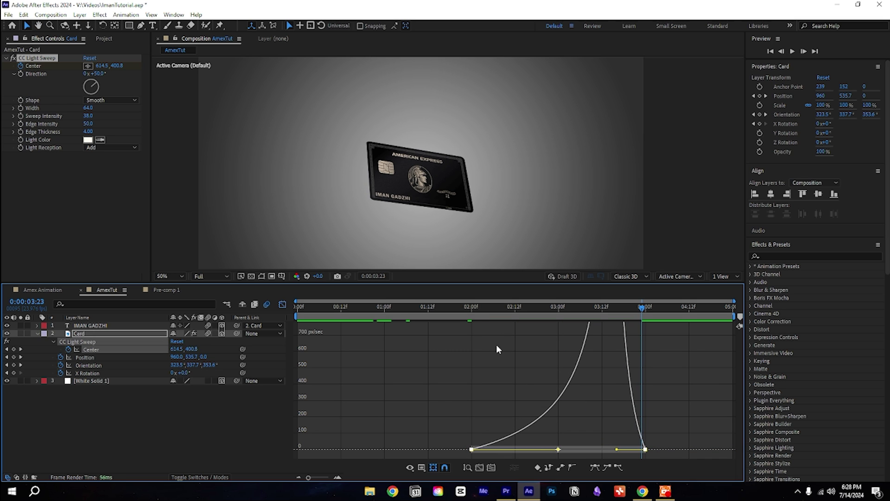
{"action": "left_click", "coordinate": [471, 311]}
{"action": "key", "text": "space"}
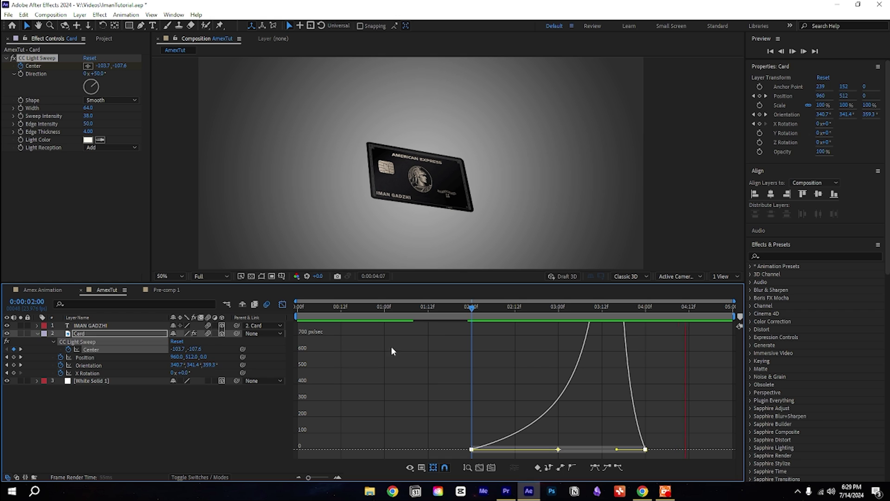
{"action": "left_click", "coordinate": [472, 310]}
{"action": "key", "text": "space"}
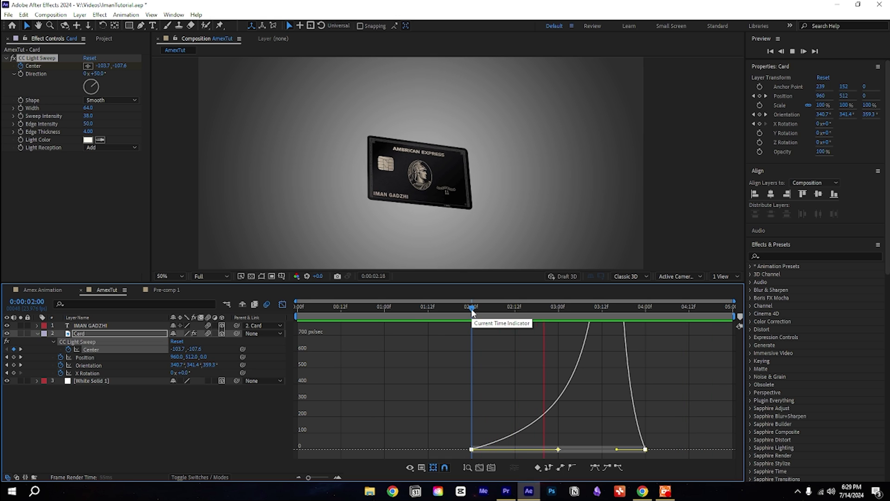
{"action": "key", "text": "space"}
{"action": "left_click", "coordinate": [284, 305]}
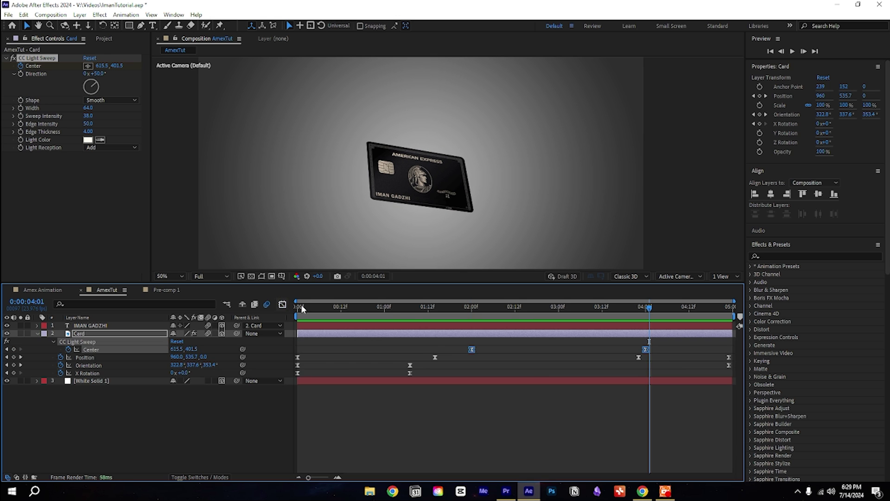
{"action": "left_click", "coordinate": [38, 333]}
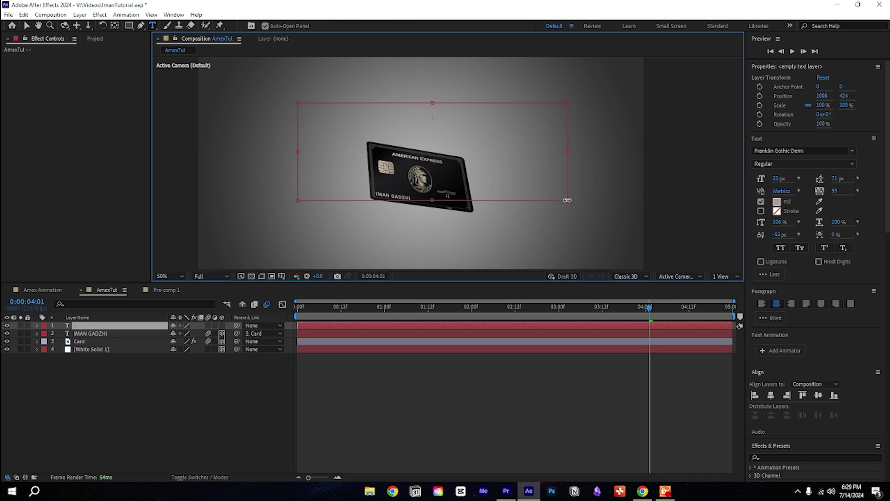
- Enter "-REWARDS & CASHBACK" in a new text layer above the card
{"action": "type", "text": "-REWARDS"}
{"action": "key", "text": "BackSpace"}
{"action": "key", "text": "BackSpace"}
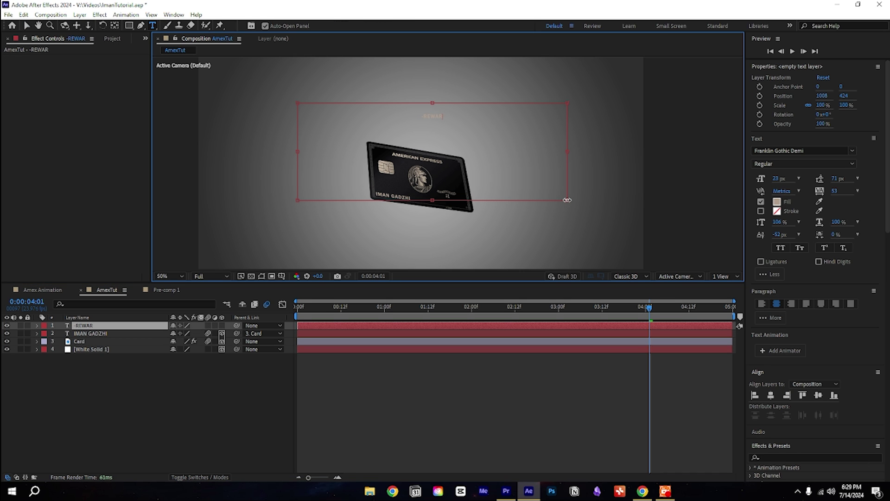
{"action": "type", "text": "DS & CASHBACK"}
- Change the fill color of the whole rewards text to white
{"action": "left_click_drag", "start_coordinate": [479, 113], "coordinate": [389, 116]}
{"action": "left_click", "coordinate": [779, 202]}
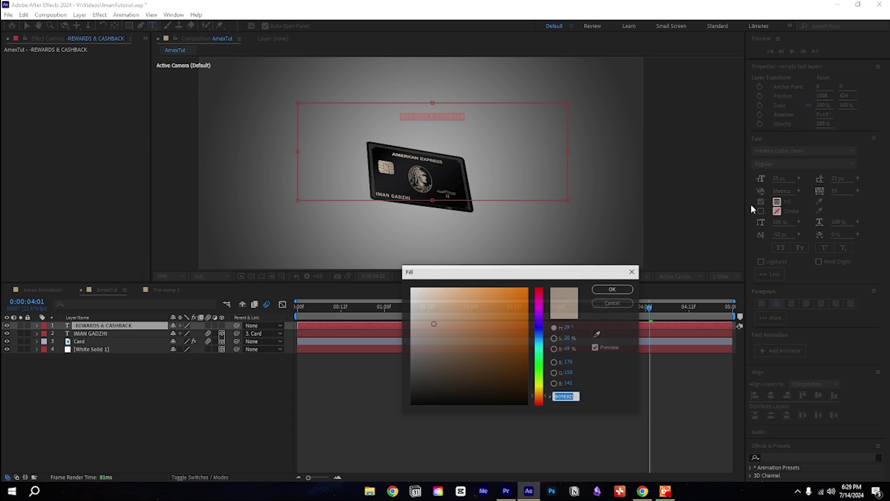
{"action": "left_click_drag", "start_coordinate": [439, 297], "coordinate": [382, 281]}
{"action": "left_click", "coordinate": [615, 289]}
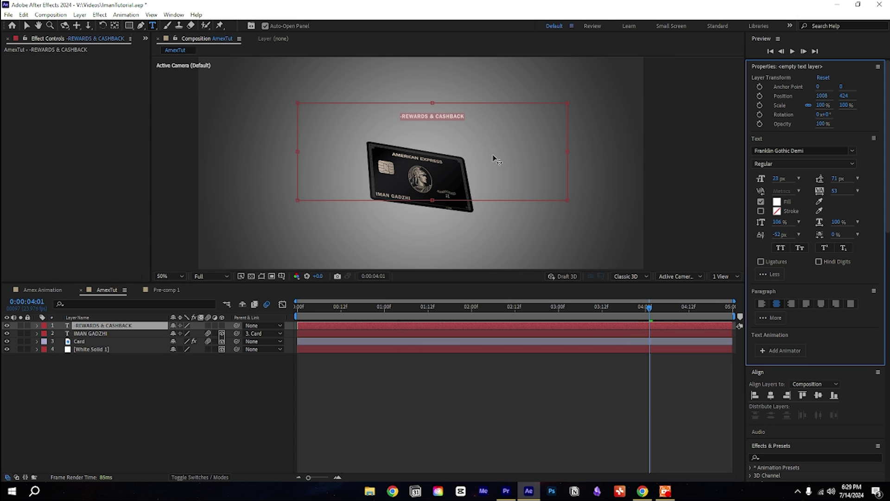
- Repeat the phrase in the text layer so that "-REWARDS & CASHBACK" runs four times on one line
{"action": "left_click", "coordinate": [469, 114]}
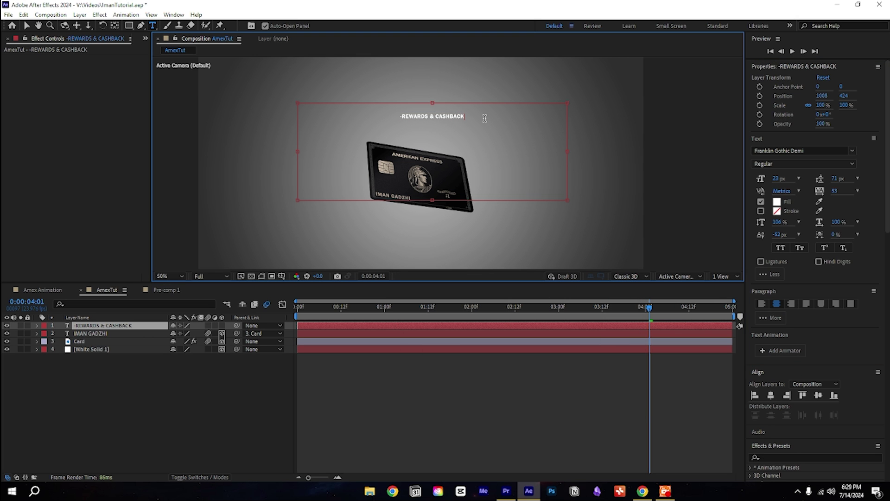
{"action": "type", "text": "-"}
{"action": "scroll", "coordinate": [478, 120], "scroll_direction": "up", "scroll_amount": 2}
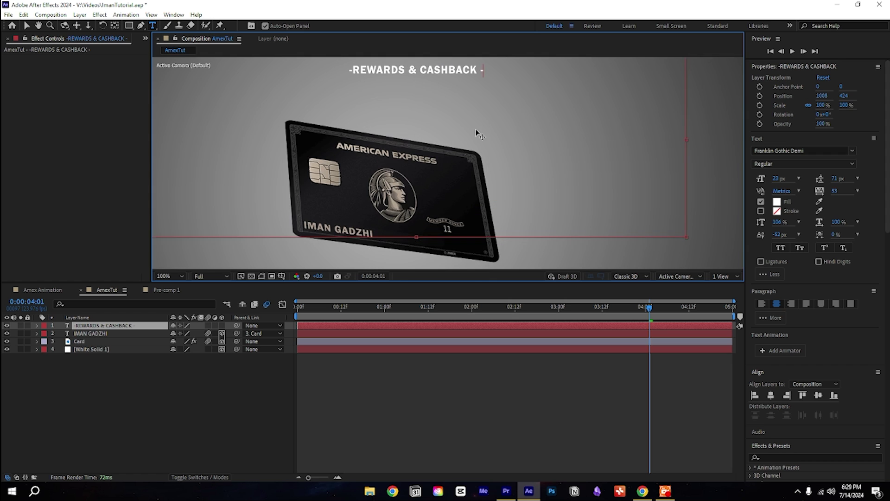
{"action": "left_click_drag", "start_coordinate": [475, 108], "coordinate": [328, 103]}
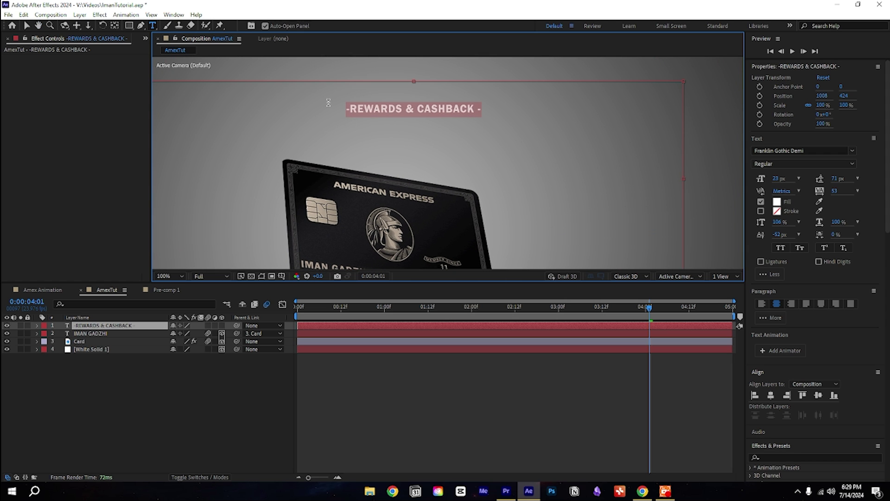
{"action": "type", "text": "-REWARDS & CASHBACK -"}
{"action": "type", "text": "-REWARDS & CASHBACK -"}
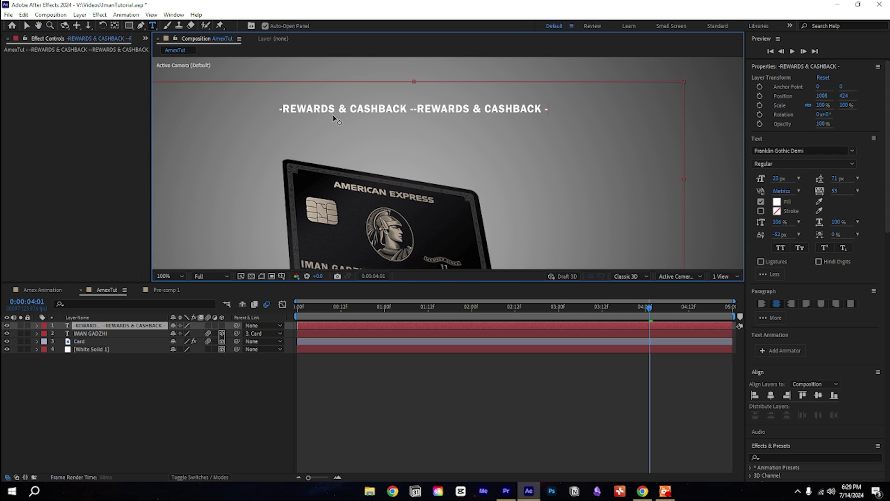
{"action": "type", "text": "-REWARDS & CASHBACK -"}
{"action": "type", "text": "-REWARDS & CASHBACK -"}
{"action": "scroll", "coordinate": [333, 117], "scroll_direction": "down", "scroll_amount": 2}
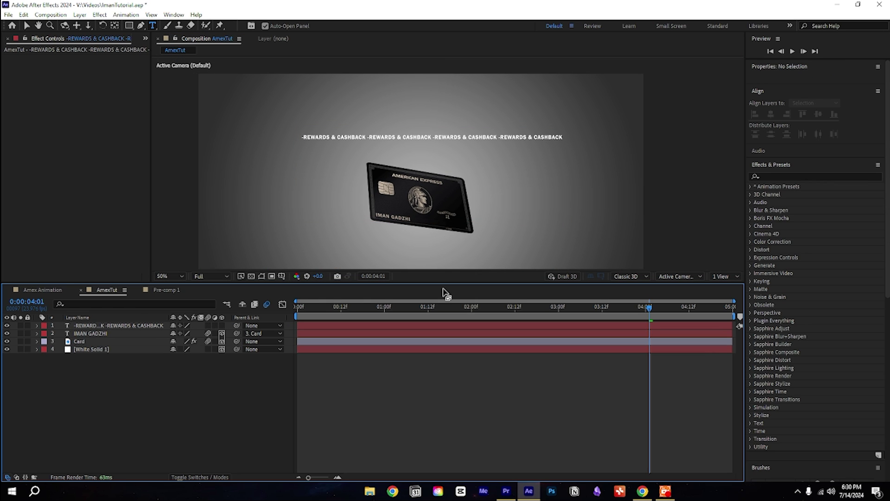
- Draw an elliptical mask over the card on the rewards text layer with the Ellipse tool
{"action": "left_click_drag", "start_coordinate": [131, 25], "coordinate": [157, 44]}
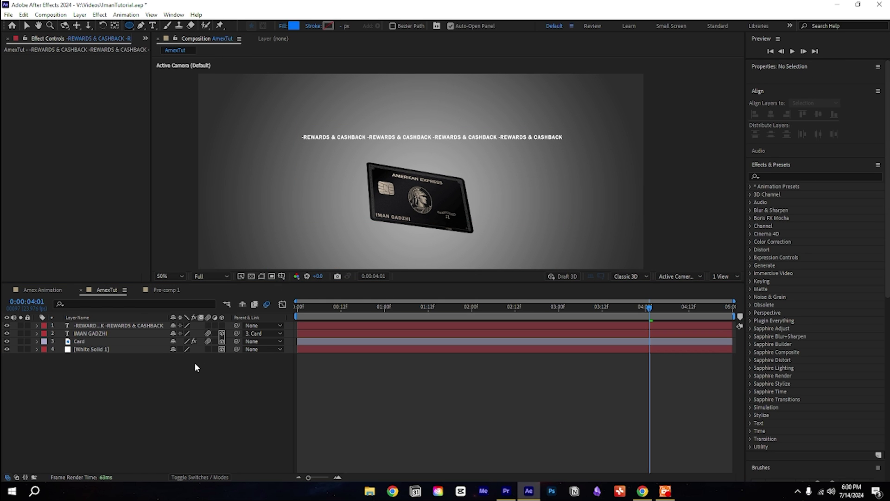
{"action": "key", "text": "space"}
{"action": "left_click_drag", "start_coordinate": [421, 191], "coordinate": [417, 168]}
{"action": "left_click", "coordinate": [108, 325]}
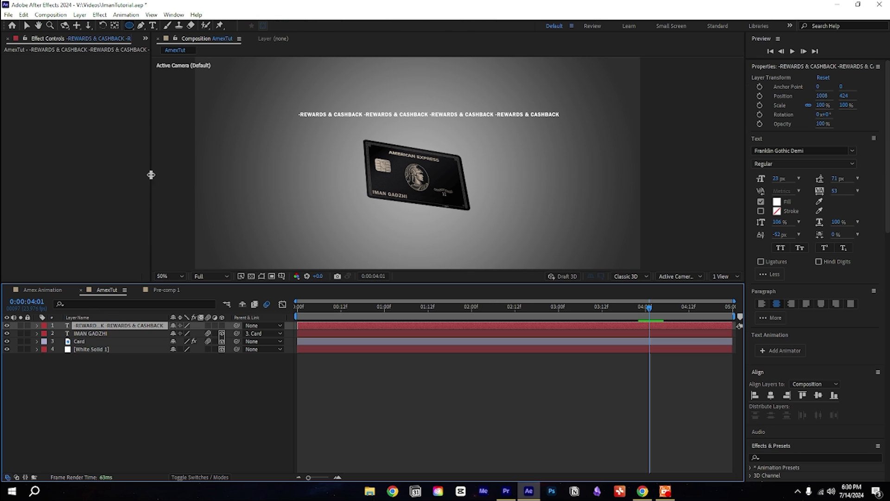
{"action": "scroll", "coordinate": [392, 167], "scroll_direction": "up", "scroll_amount": 1}
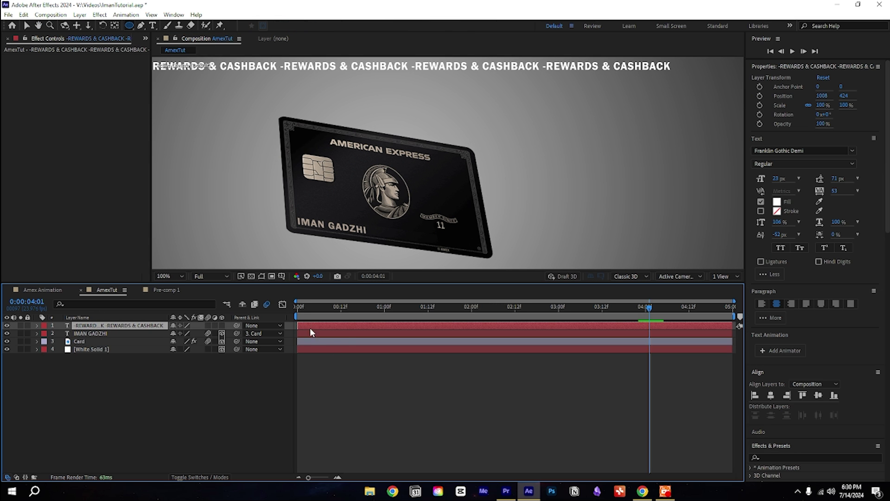
{"action": "left_click_drag", "start_coordinate": [294, 132], "coordinate": [493, 253]}
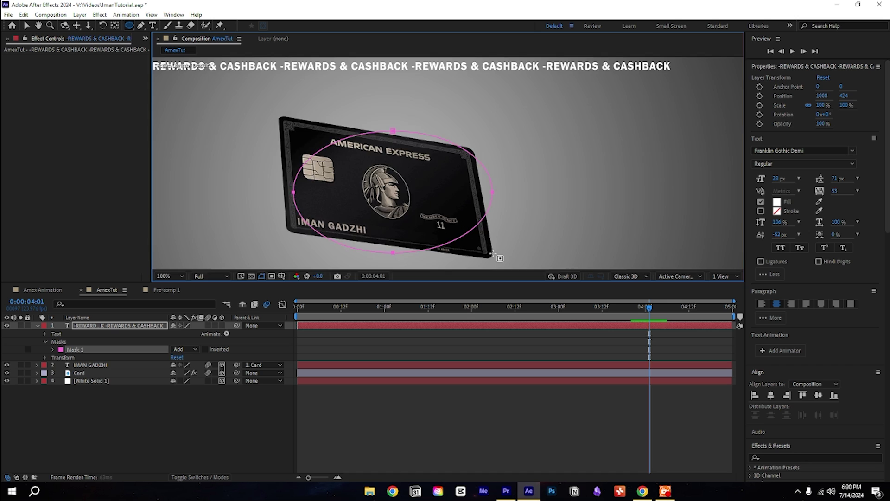
{"action": "key", "text": "Caps_Lock"}
{"action": "key", "text": "Caps_Lock"}
- Set the rewards text's path option to Mask 1 so the text follows the ellipse
{"action": "scroll", "coordinate": [427, 194], "scroll_direction": "down", "scroll_amount": 1}
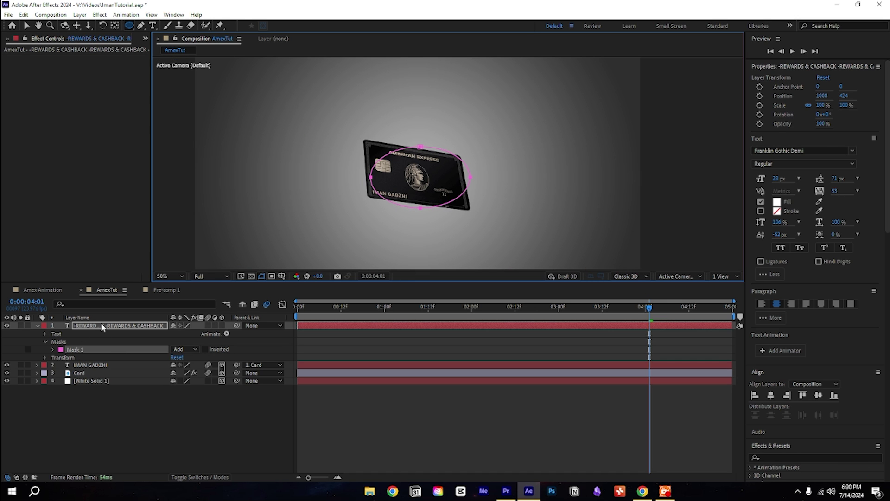
{"action": "left_click", "coordinate": [45, 334]}
{"action": "left_click", "coordinate": [52, 349]}
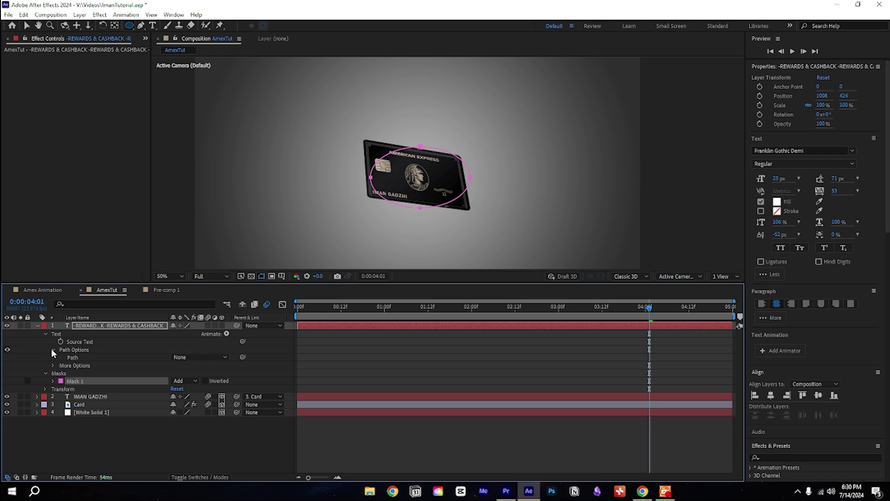
{"action": "left_click", "coordinate": [183, 361]}
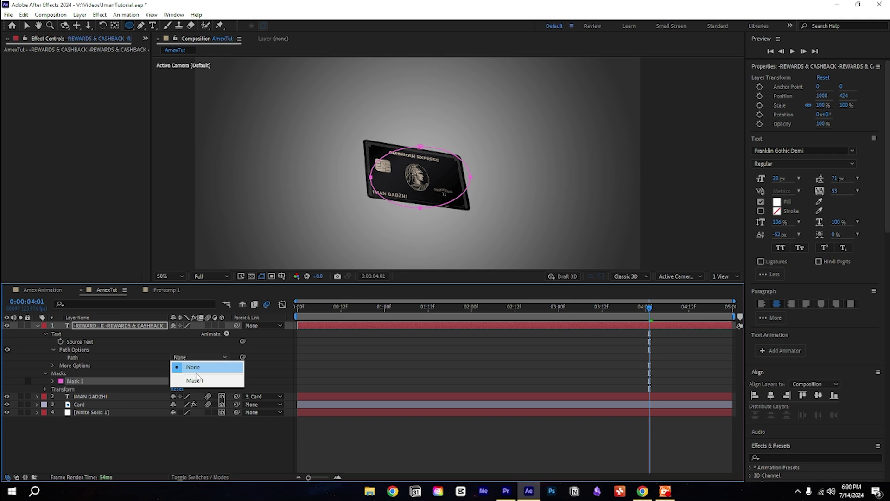
{"action": "left_click", "coordinate": [196, 379]}
- Set the tracking of the circular rewards text to 39 and collapse the layer
{"action": "scroll", "coordinate": [419, 201], "scroll_direction": "up", "scroll_amount": 1}
{"action": "left_click_drag", "start_coordinate": [419, 200], "coordinate": [428, 181]}
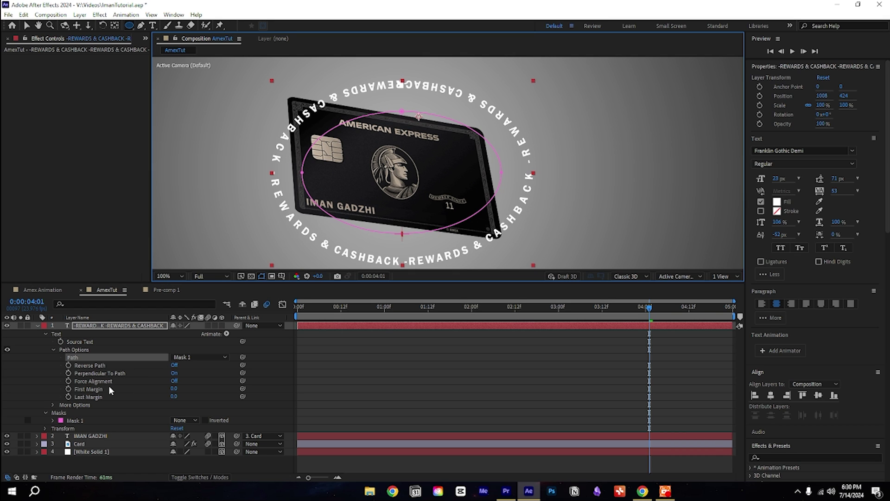
{"action": "double_click", "coordinate": [393, 81]}
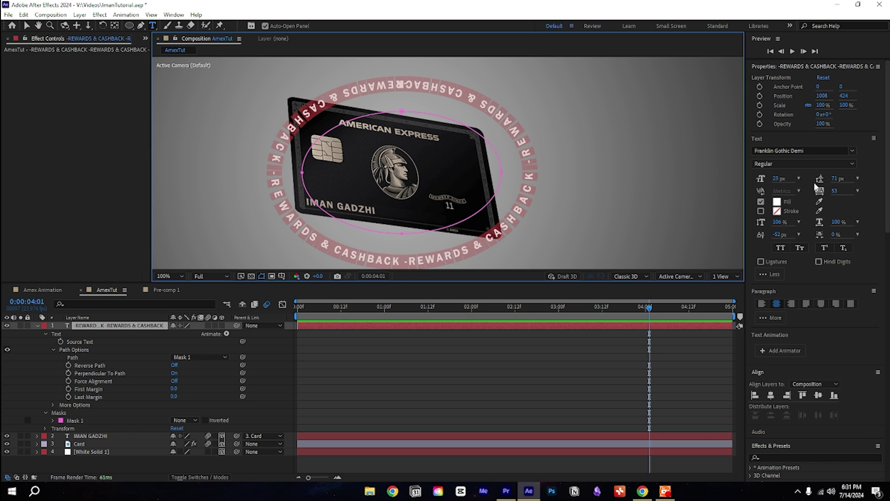
{"action": "left_click_drag", "start_coordinate": [835, 192], "coordinate": [838, 191]}
{"action": "left_click", "coordinate": [38, 325]}
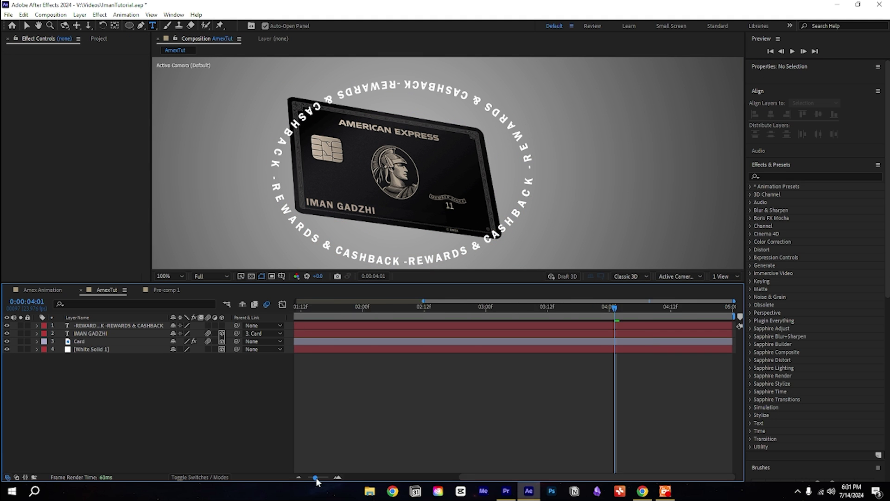
- Make the rewards text layer start at 0:00:02:00 in the timeline
{"action": "mouse_move", "coordinate": [461, 320]}
{"action": "left_mouse_down"}
{"action": "mouse_move", "coordinate": [484, 317]}
{"action": "mouse_move", "coordinate": [473, 317]}
{"action": "left_mouse_up"}
{"action": "left_click_drag", "start_coordinate": [339, 326], "coordinate": [493, 328]}
{"action": "left_click_drag", "start_coordinate": [493, 329], "coordinate": [508, 329]}
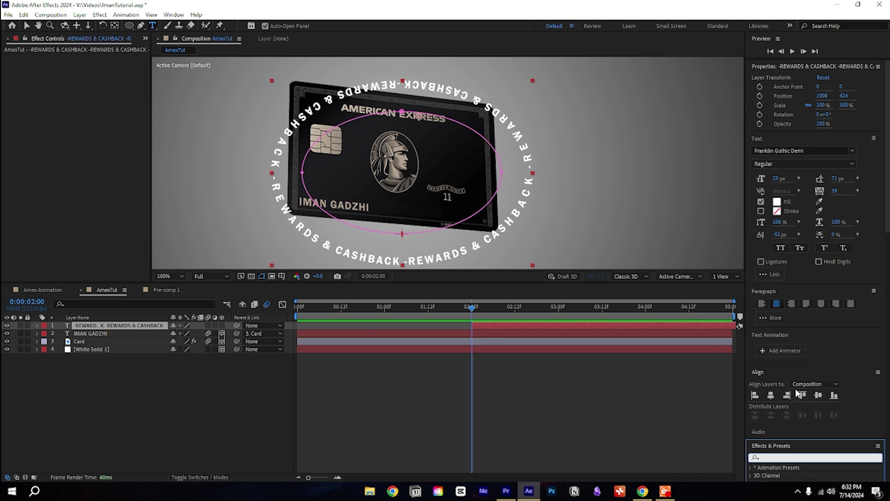
- Find the fade presets and apply Fade Up Characters to the rewards text layer at 0:00:02:00
{"action": "scroll", "coordinate": [840, 420], "scroll_direction": "down", "scroll_amount": 6}
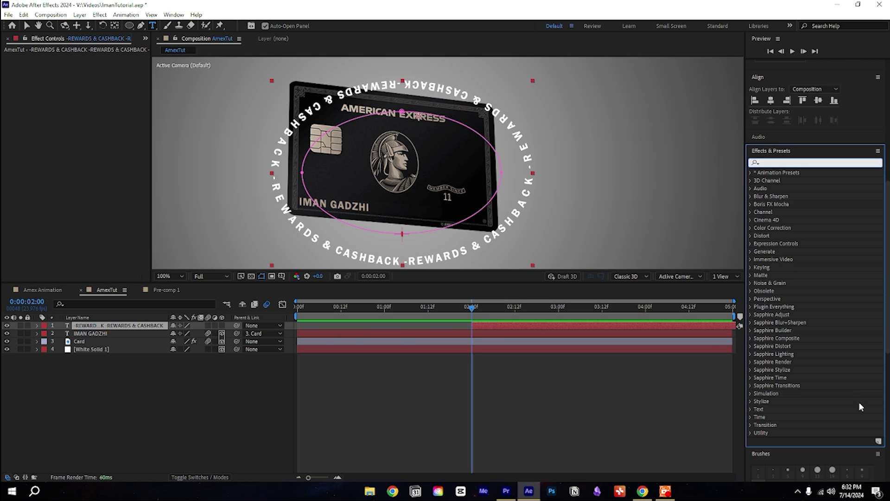
{"action": "type", "text": "d"}
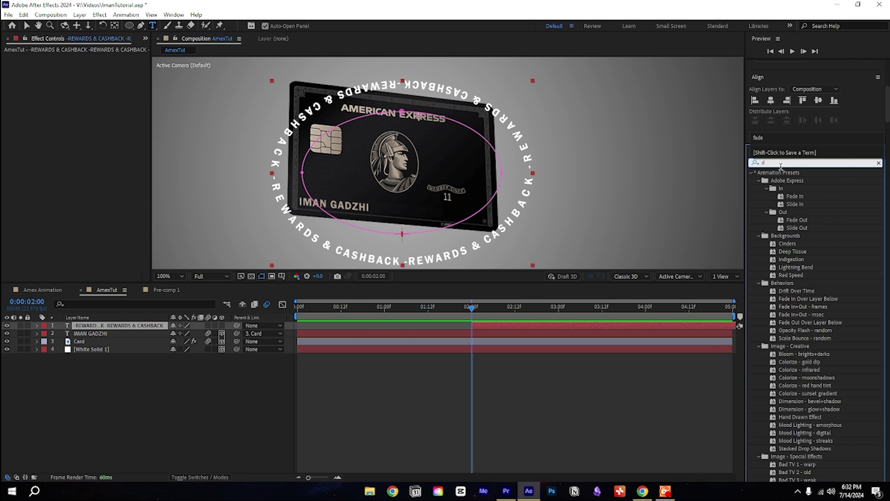
{"action": "key", "text": "BackSpace"}
{"action": "type", "text": "fade"}
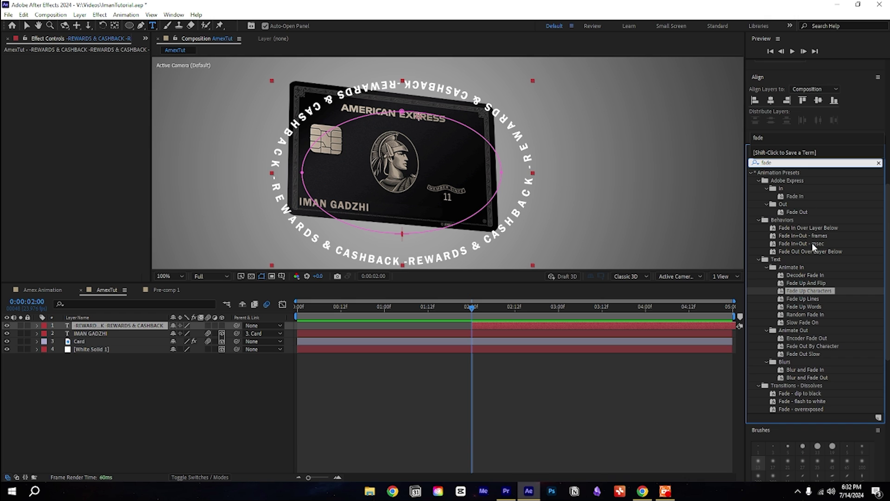
{"action": "left_click_drag", "start_coordinate": [811, 294], "coordinate": [503, 329]}
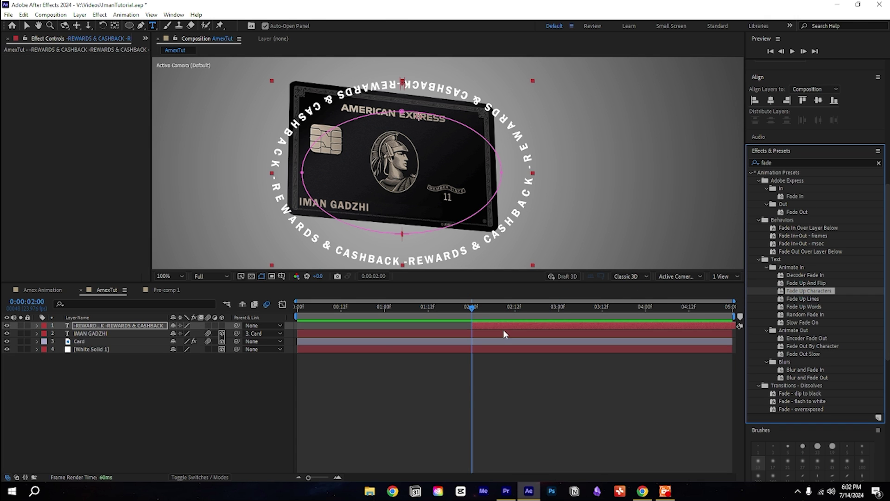
- Move the end keyframe of the rewards text's Range Selector Start to about 0:00:02:10 and preview the fade
{"action": "left_click", "coordinate": [36, 326]}
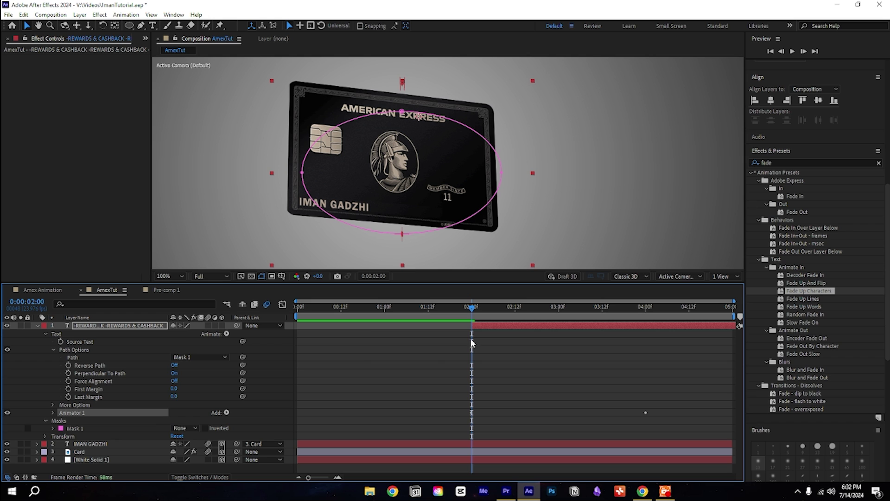
{"action": "left_click", "coordinate": [52, 413]}
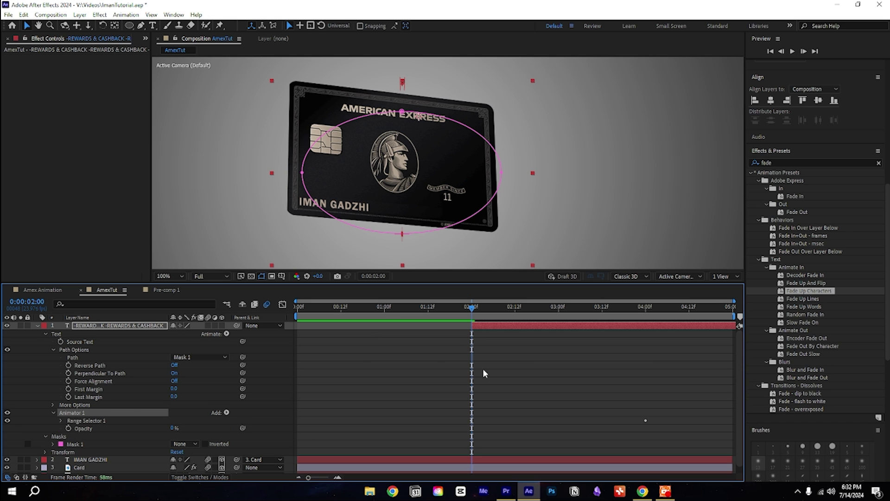
{"action": "scroll", "coordinate": [394, 395], "scroll_direction": "down", "scroll_amount": 1}
{"action": "left_click", "coordinate": [61, 414]}
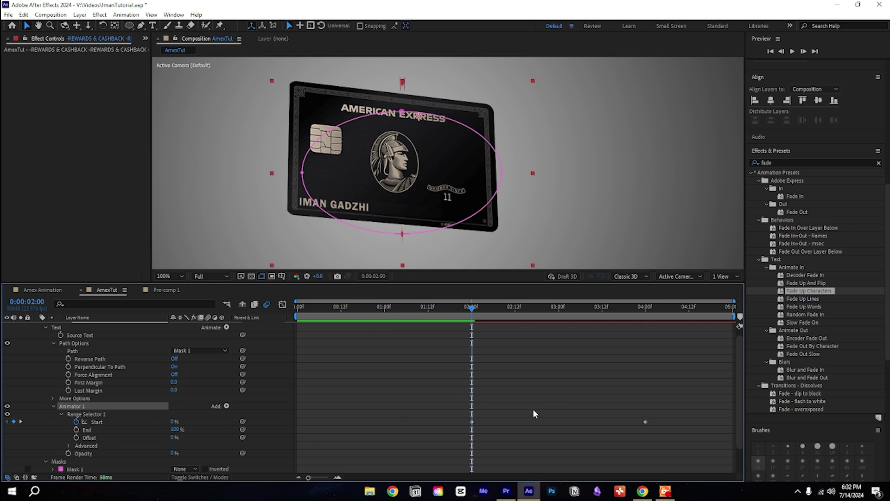
{"action": "left_click_drag", "start_coordinate": [445, 411], "coordinate": [666, 428]}
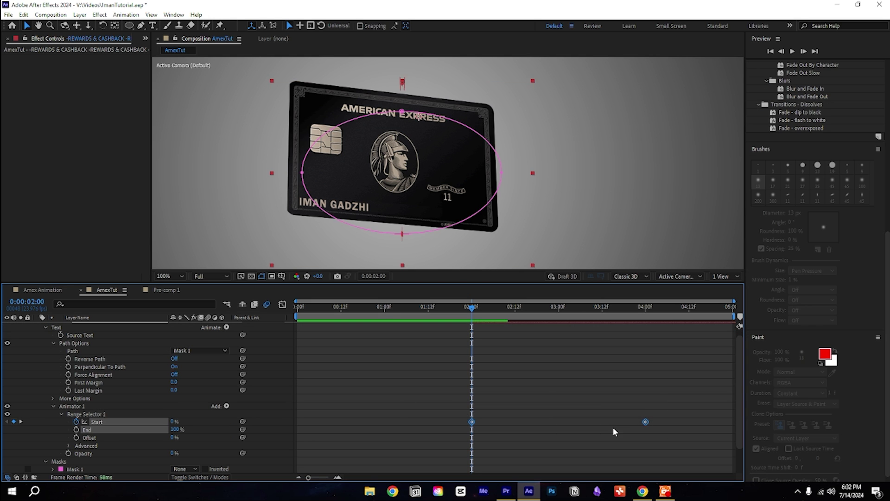
{"action": "left_click", "coordinate": [505, 324]}
{"action": "left_click", "coordinate": [664, 412]}
{"action": "left_click_drag", "start_coordinate": [645, 422], "coordinate": [508, 432]}
{"action": "left_click", "coordinate": [462, 309]}
{"action": "key", "text": "space"}
{"action": "key", "text": "space"}
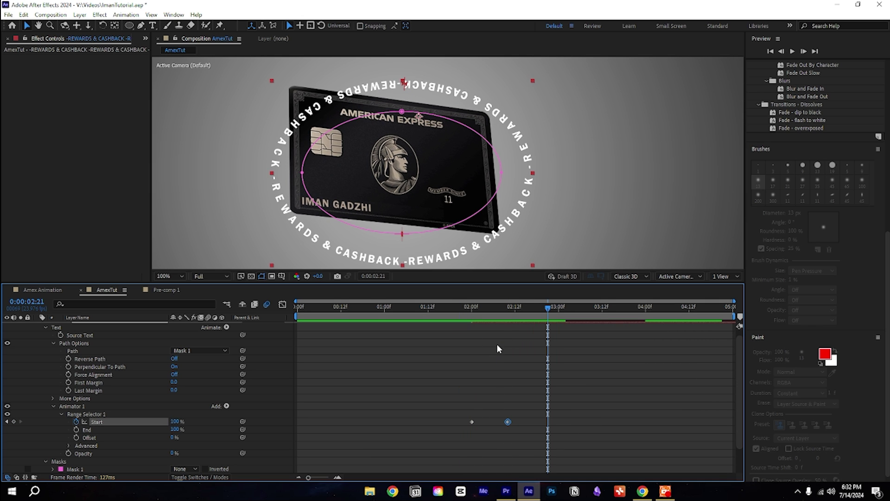
- Apply Easy Ease to both Start keyframes, lengthen the easing in the speed graph and preview the fade
{"action": "left_click_drag", "start_coordinate": [449, 403], "coordinate": [520, 427]}
{"action": "key", "text": "F9"}
{"action": "left_click", "coordinate": [282, 305]}
{"action": "left_click_drag", "start_coordinate": [444, 402], "coordinate": [538, 456]}
{"action": "left_click_drag", "start_coordinate": [478, 449], "coordinate": [497, 450]}
{"action": "left_click", "coordinate": [457, 309]}
{"action": "key", "text": "space"}
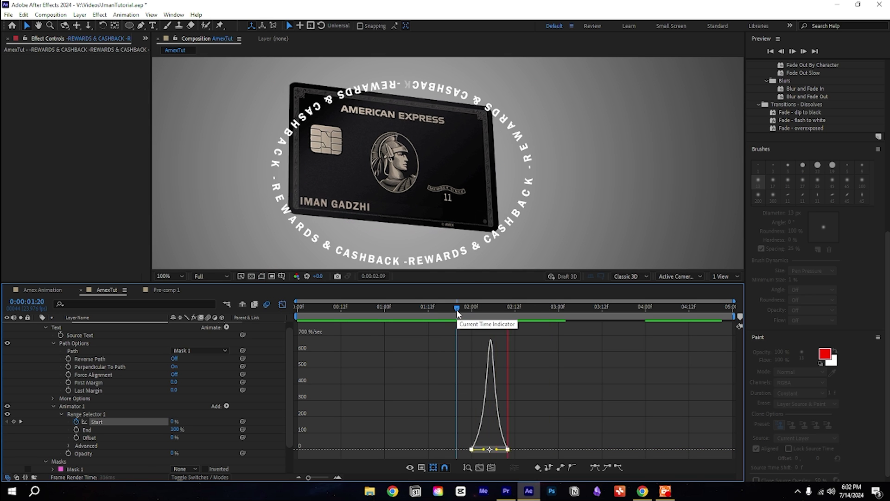
{"action": "key", "text": "space"}
- Reshape the Start speed curve so it peaks close to the last keyframe, and preview the fade
{"action": "left_click_drag", "start_coordinate": [496, 450], "coordinate": [490, 449]}
{"action": "left_click", "coordinate": [468, 308]}
{"action": "key", "text": "space"}
{"action": "key", "text": "space"}
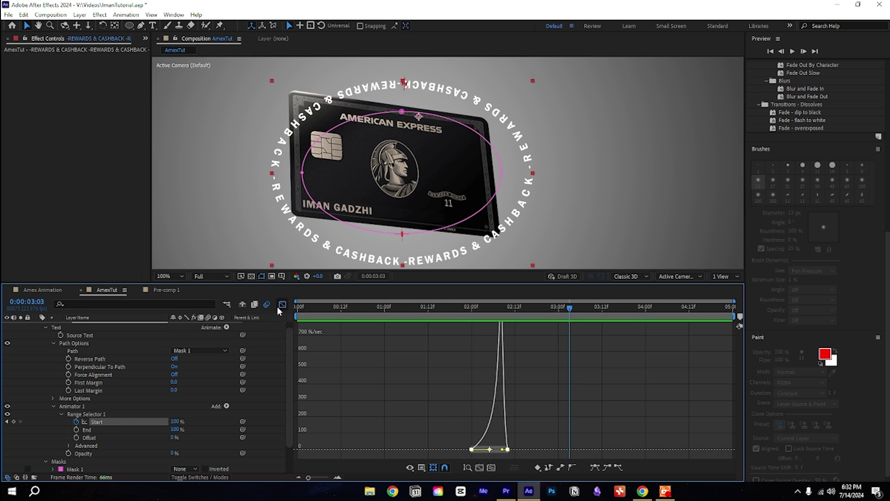
- Move the last Start keyframe to about 0:00:02:21 and bring both keyframes up in the speed graph
{"action": "left_click", "coordinate": [282, 305]}
{"action": "left_click", "coordinate": [520, 418]}
{"action": "left_click_drag", "start_coordinate": [509, 422], "coordinate": [551, 422]}
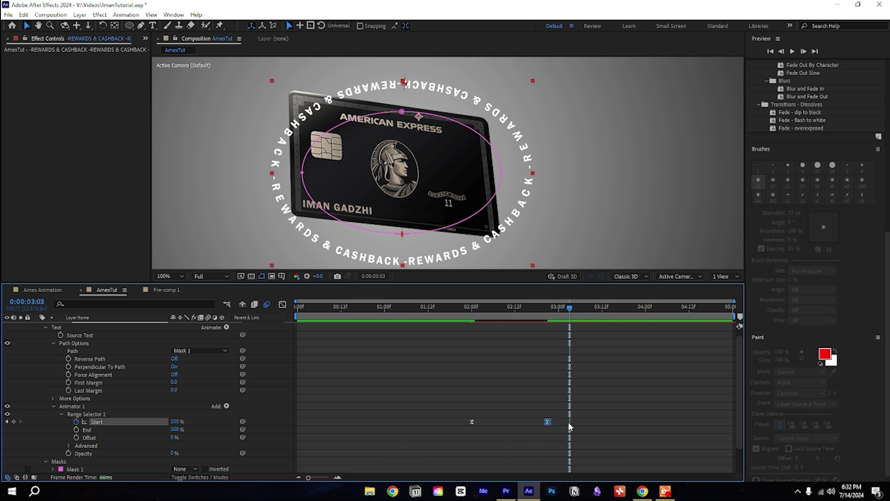
{"action": "left_click_drag", "start_coordinate": [551, 423], "coordinate": [559, 421]}
{"action": "left_click", "coordinate": [472, 309]}
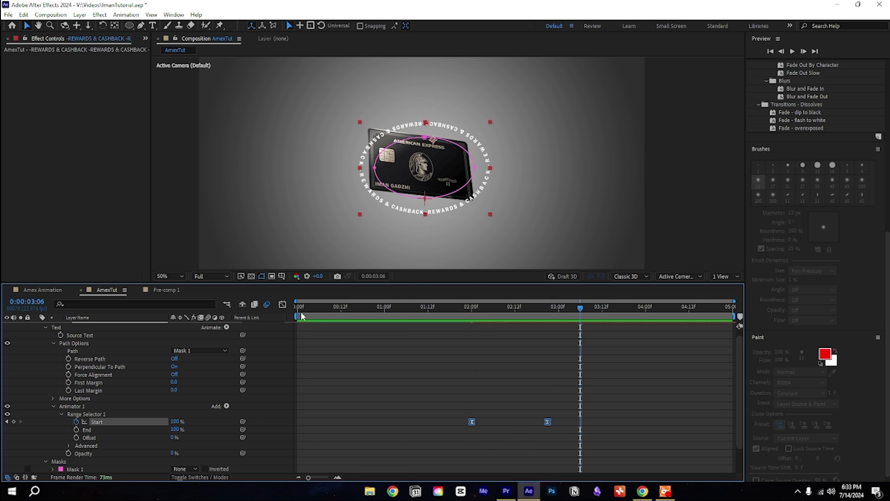
{"action": "left_click", "coordinate": [283, 304]}
{"action": "left_click_drag", "start_coordinate": [447, 402], "coordinate": [562, 455]}
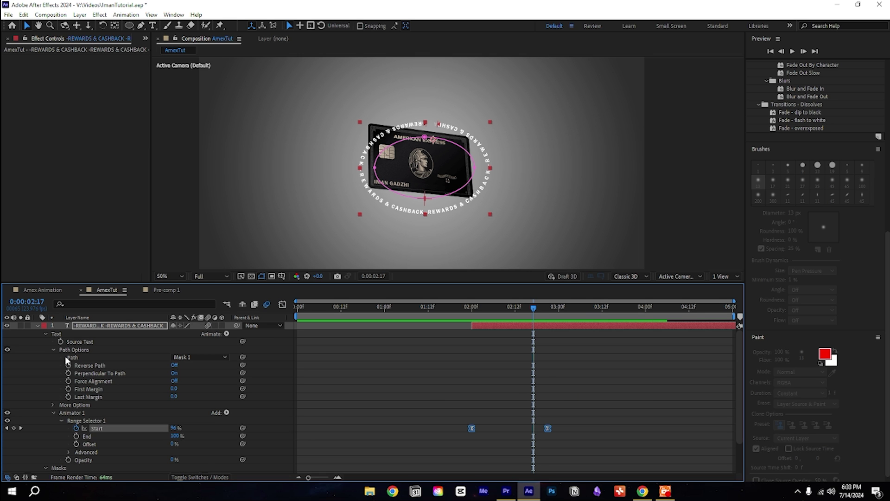
- Add the expression time *25 to the rewards text's First Margin and scrub through the circling motion
{"action": "left_click", "coordinate": [53, 350]}
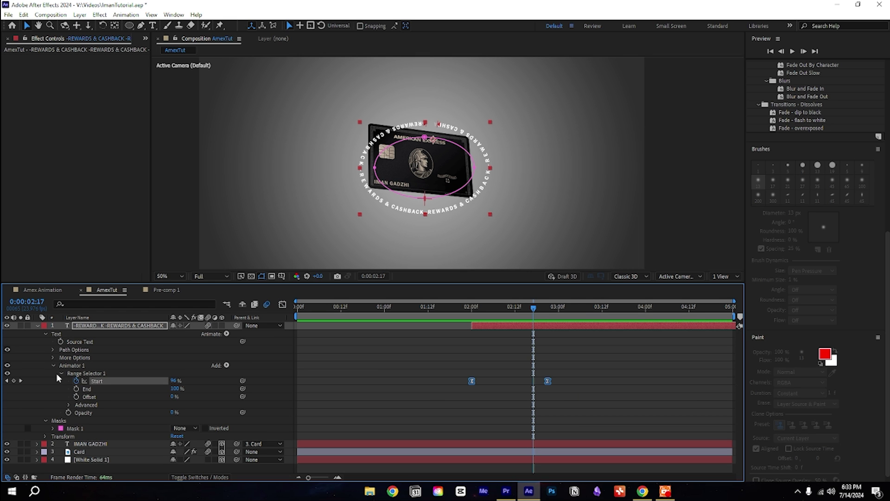
{"action": "left_click", "coordinate": [60, 373]}
{"action": "left_click", "coordinate": [53, 350]}
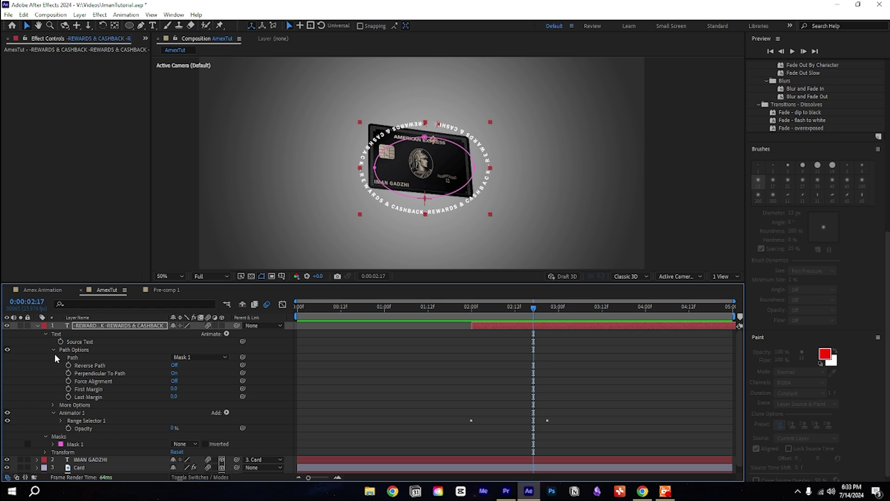
{"action": "left_click_drag", "start_coordinate": [480, 311], "coordinate": [473, 313]}
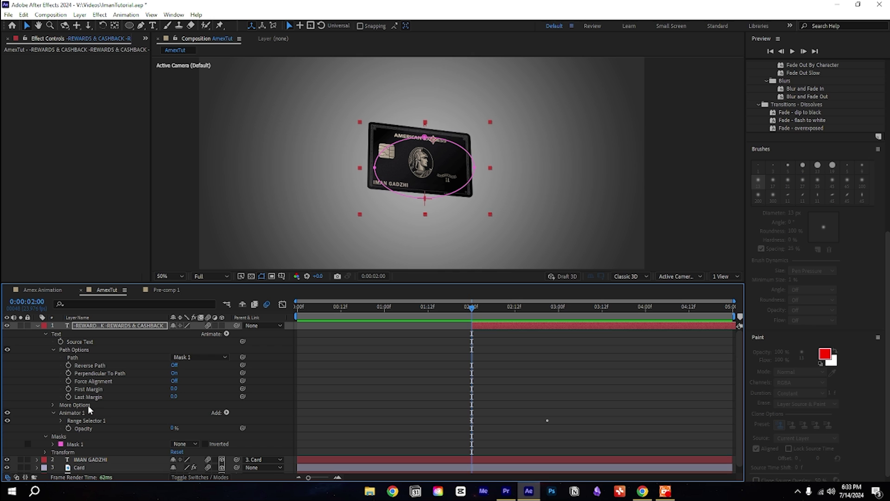
{"action": "left_click_drag", "start_coordinate": [472, 315], "coordinate": [519, 330]}
{"action": "left_click_drag", "start_coordinate": [496, 361], "coordinate": [472, 368]}
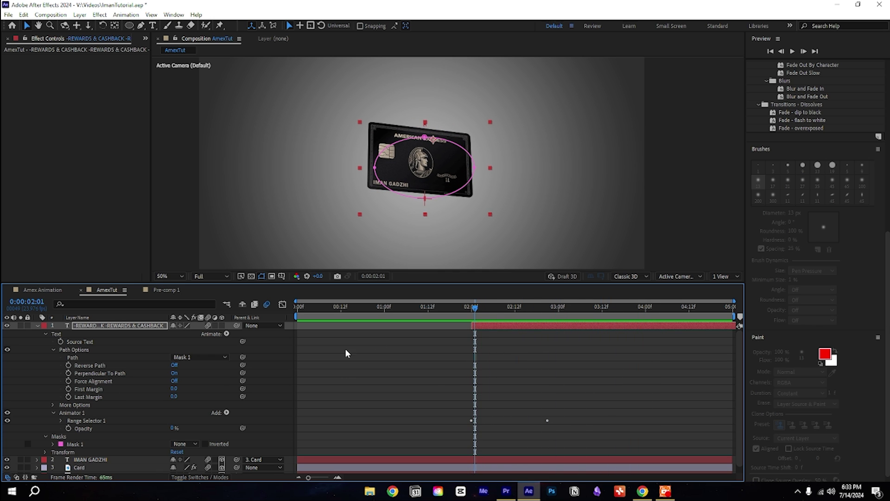
{"action": "left_click_drag", "start_coordinate": [476, 308], "coordinate": [472, 309]}
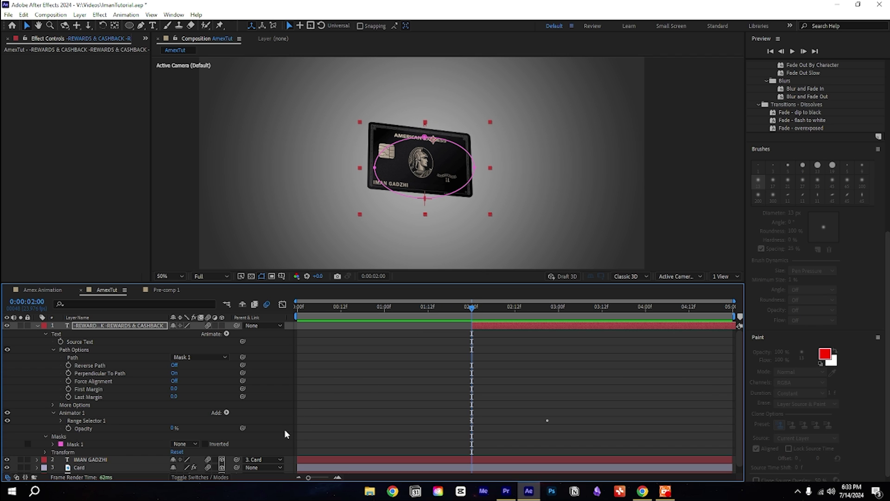
{"action": "left_click", "coordinate": [68, 389], "text": "alt"}
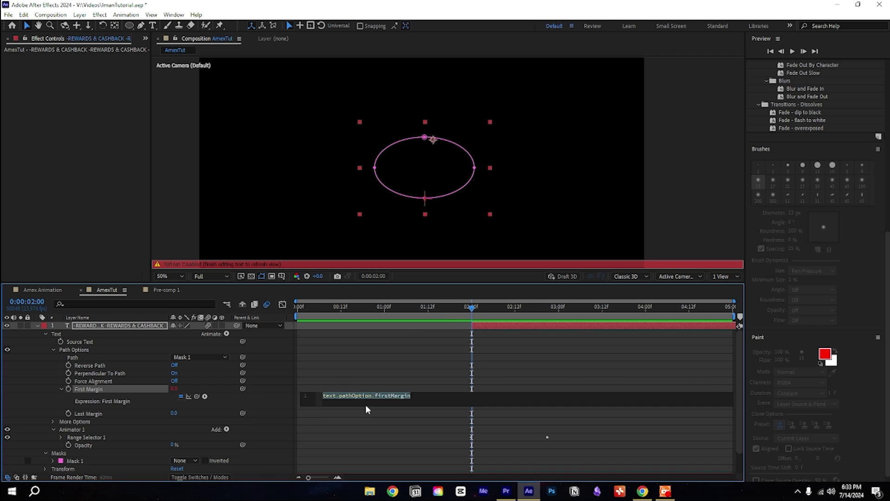
{"action": "key", "text": "BackSpace"}
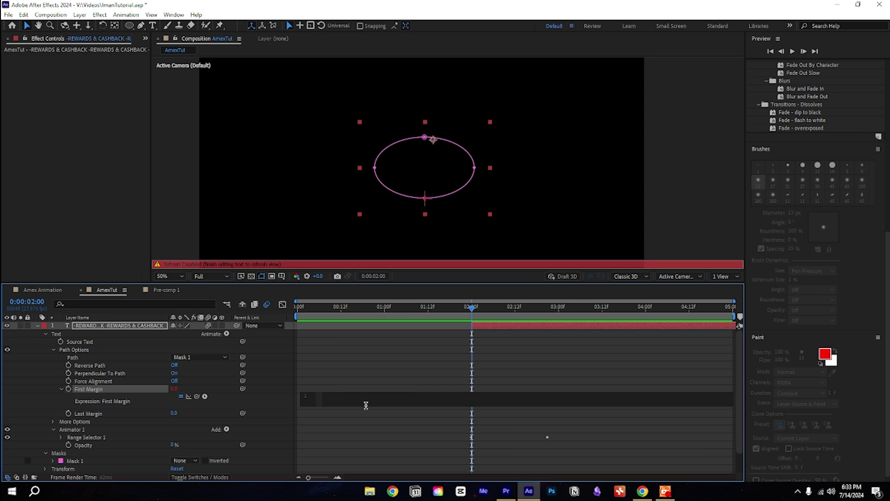
{"action": "type", "text": "time *25"}
{"action": "left_click", "coordinate": [264, 401]}
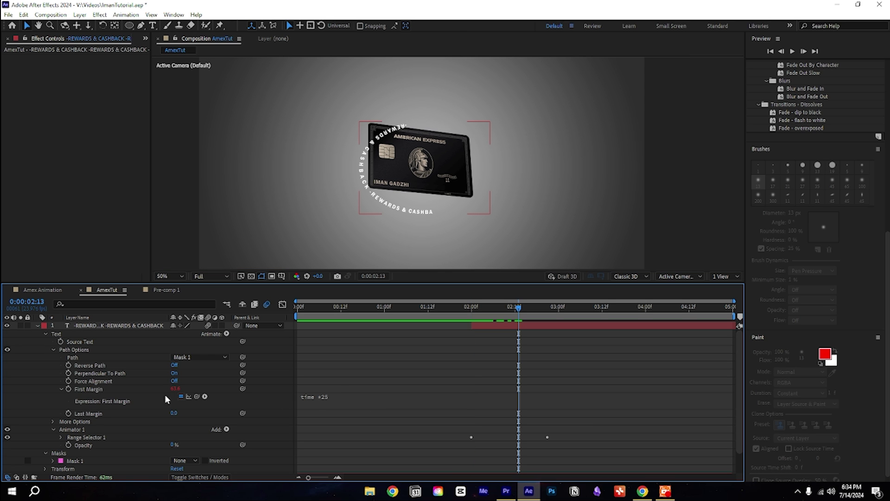
{"action": "left_click_drag", "start_coordinate": [494, 312], "coordinate": [566, 313]}
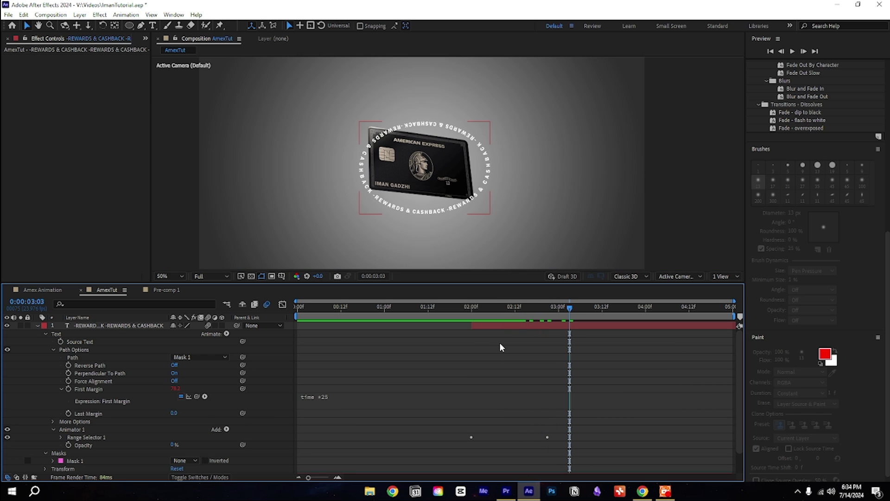
{"action": "left_click_drag", "start_coordinate": [493, 310], "coordinate": [472, 355]}
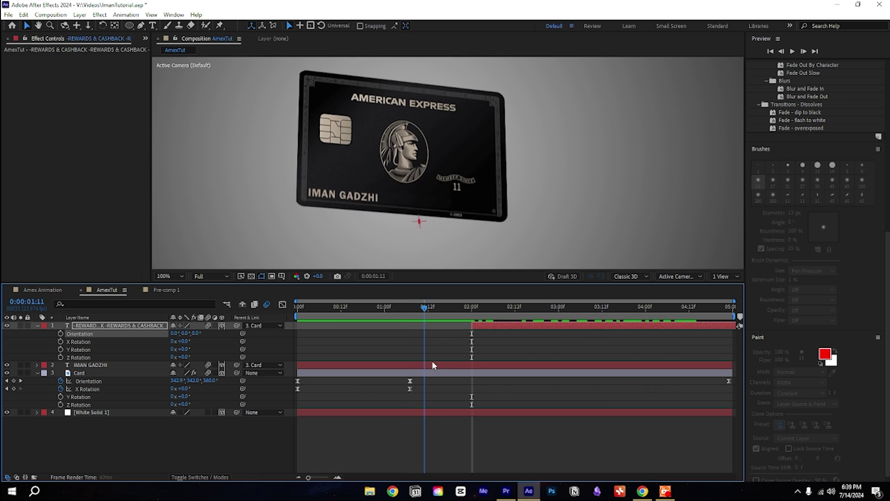
- Scrub through the 3D rewards text and reposition it around the card to about 291, 91, -67
{"action": "left_click_drag", "start_coordinate": [433, 361], "coordinate": [643, 355]}
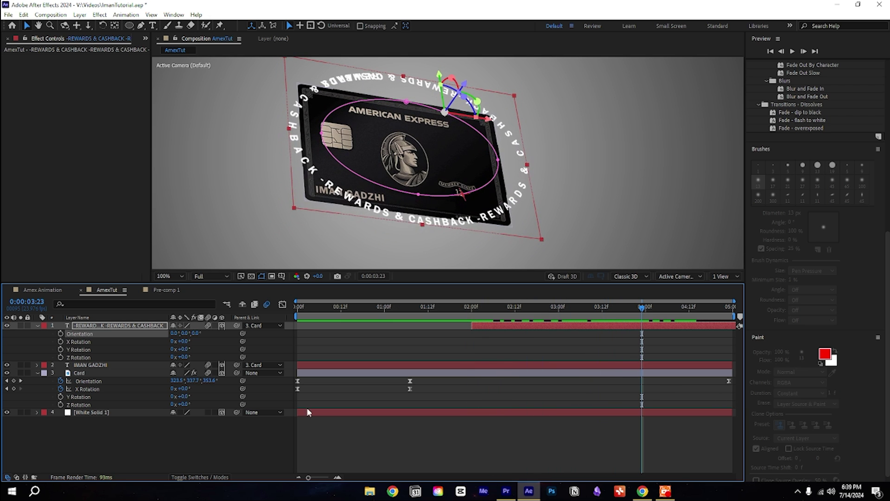
{"action": "left_click", "coordinate": [171, 434]}
{"action": "left_click", "coordinate": [106, 327]}
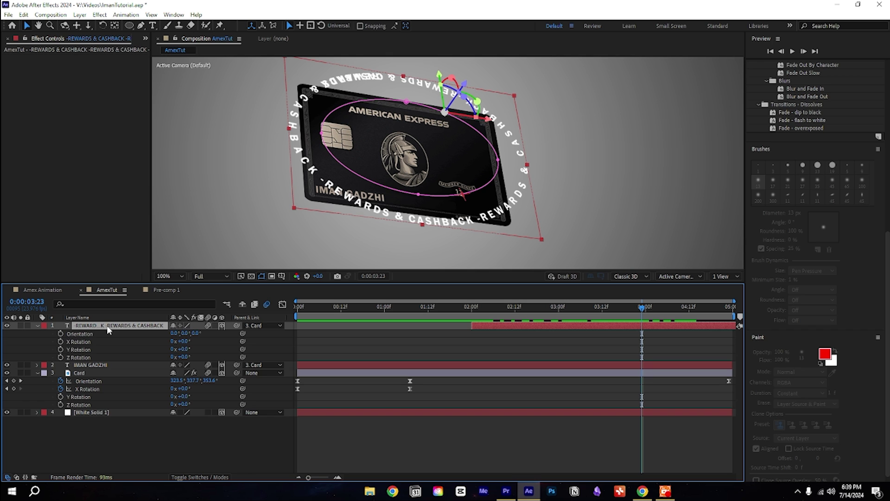
{"action": "key", "text": "p"}
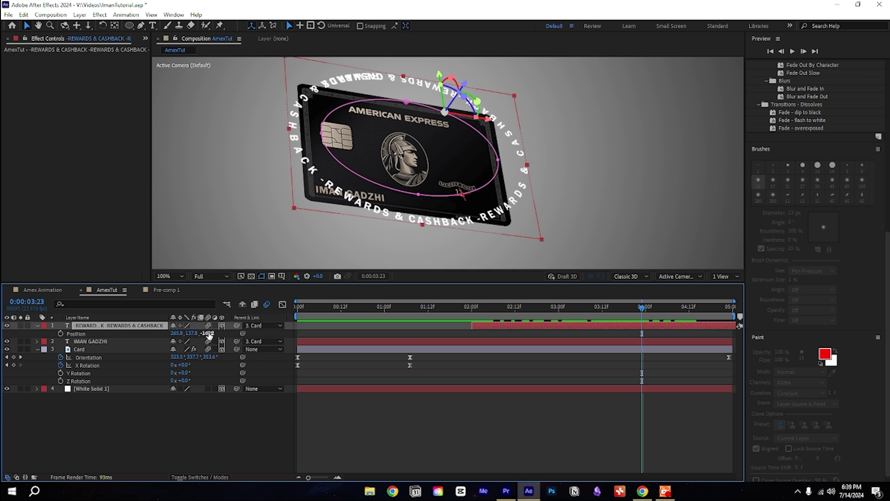
{"action": "left_click", "coordinate": [132, 334]}
{"action": "key", "text": "i"}
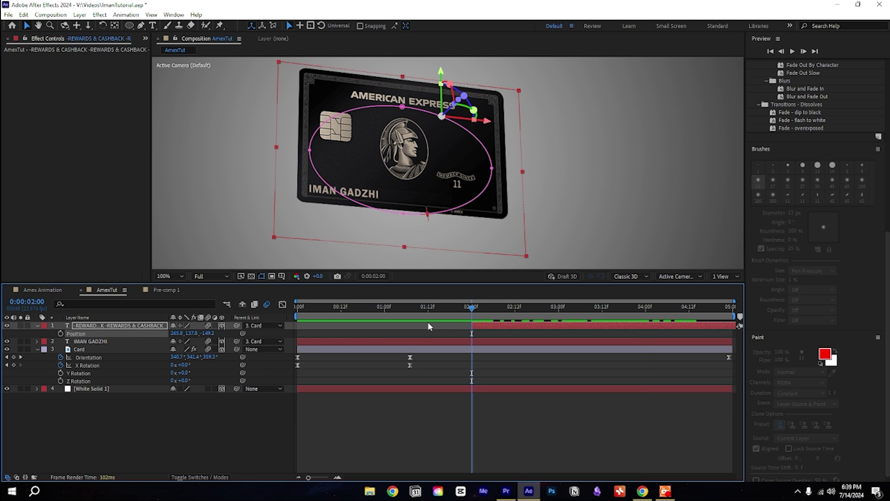
{"action": "key", "text": "space"}
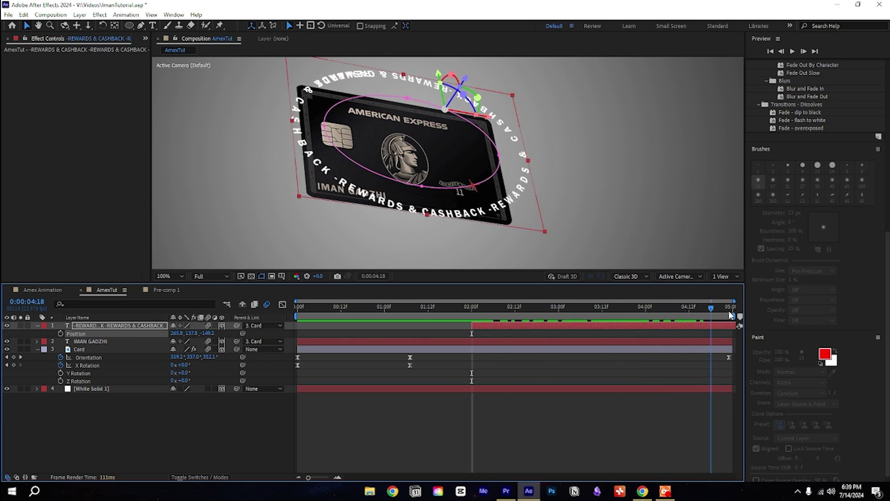
{"action": "left_click_drag", "start_coordinate": [212, 335], "coordinate": [273, 331]}
{"action": "left_click_drag", "start_coordinate": [479, 246], "coordinate": [495, 218]}
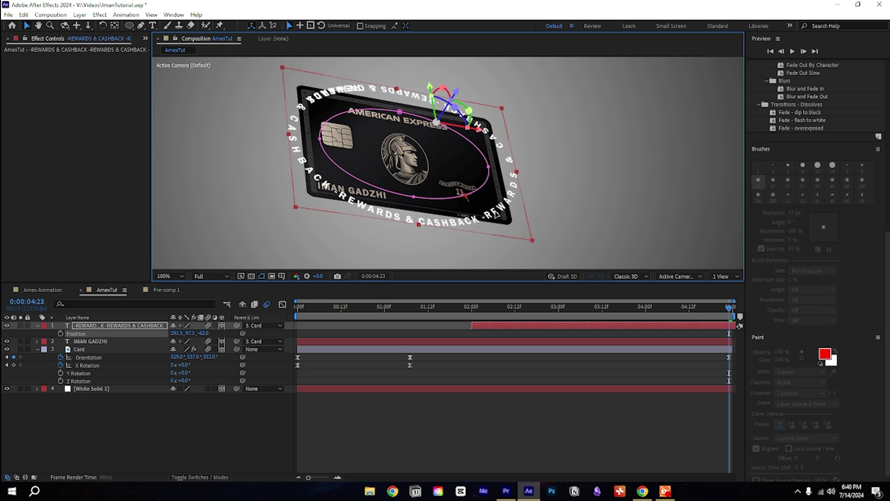
{"action": "left_click_drag", "start_coordinate": [496, 211], "coordinate": [496, 211]}
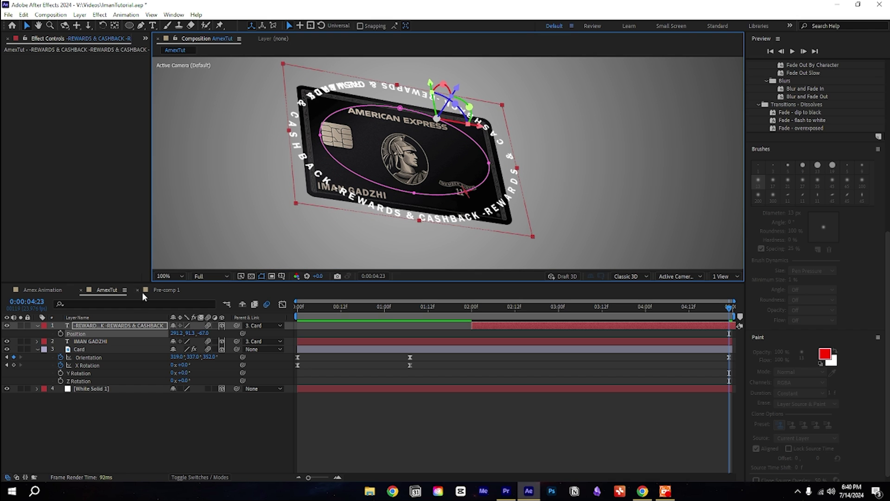
- Set the rewards text's Y orientation to 26° and shift the text up and to the right over the card
{"action": "left_click", "coordinate": [133, 325]}
{"action": "key", "text": "r"}
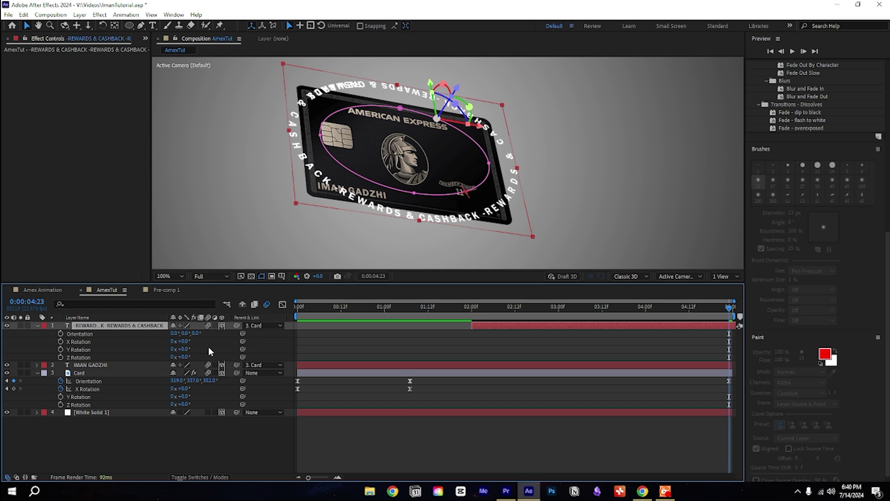
{"action": "left_click_drag", "start_coordinate": [185, 333], "coordinate": [204, 334]}
{"action": "left_click", "coordinate": [482, 210]}
{"action": "left_click_drag", "start_coordinate": [481, 210], "coordinate": [494, 193]}
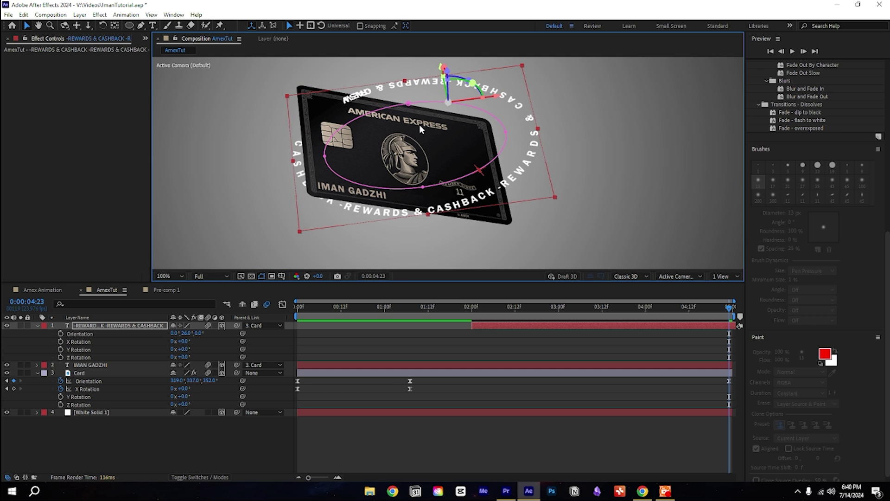
- Select the rewards text's Mask 1 ellipse and move it down and left so the text encircles the card
{"action": "left_click", "coordinate": [37, 326]}
{"action": "left_click", "coordinate": [91, 326]}
{"action": "key", "text": "m"}
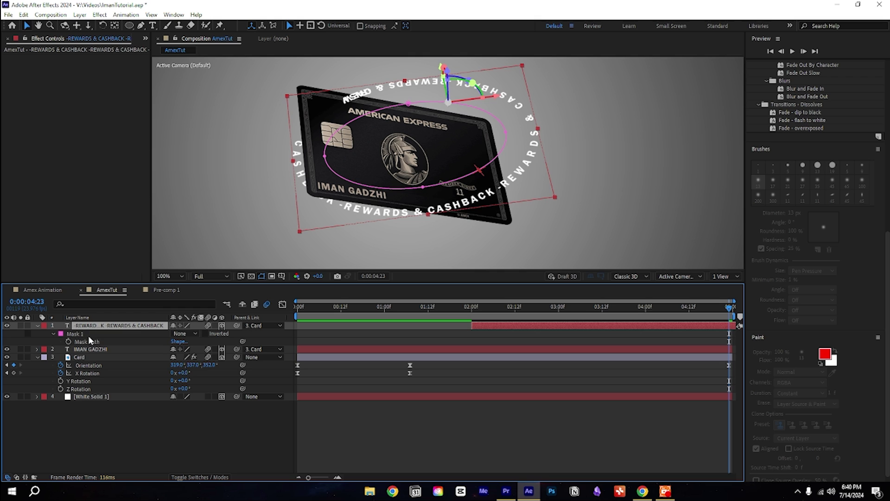
{"action": "left_click", "coordinate": [89, 336]}
{"action": "left_click", "coordinate": [424, 189]}
{"action": "left_click", "coordinate": [80, 418]}
{"action": "left_click", "coordinate": [88, 335]}
{"action": "left_click", "coordinate": [431, 187]}
{"action": "double_click", "coordinate": [424, 188]}
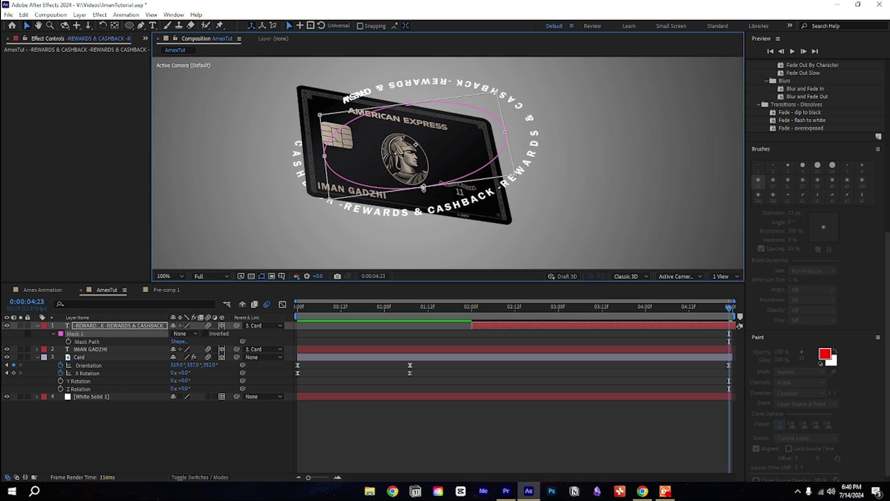
{"action": "mouse_move", "coordinate": [424, 188]}
{"action": "left_mouse_down"}
{"action": "mouse_move", "coordinate": [426, 206]}
{"action": "mouse_move", "coordinate": [411, 187]}
{"action": "left_mouse_up"}
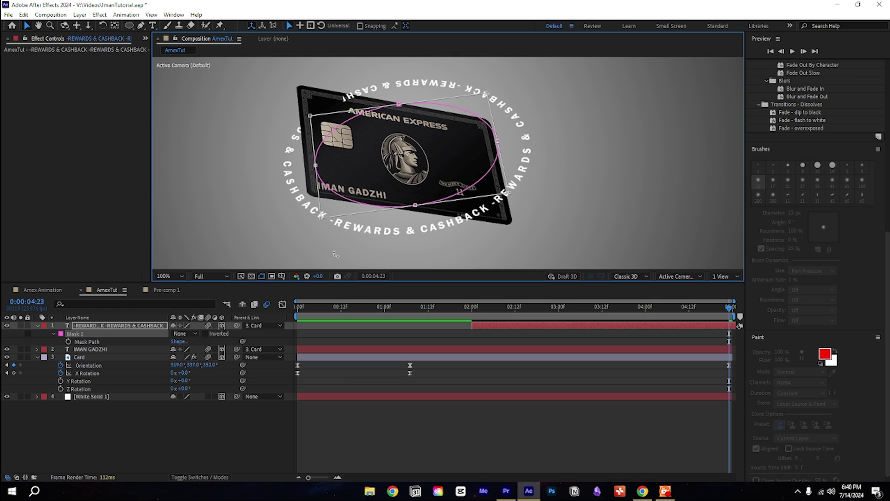
- Reduce the rewards text's X position slightly and scrub the timeline to check its placement
{"action": "key", "text": "p"}
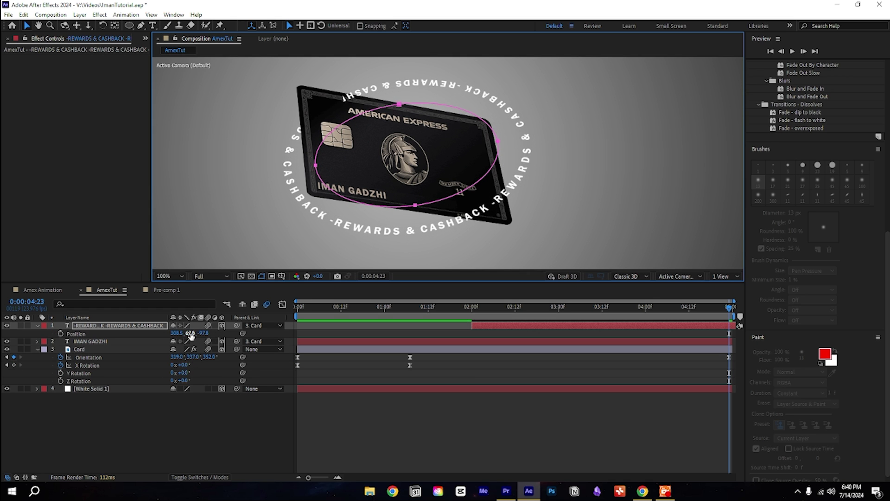
{"action": "left_click_drag", "start_coordinate": [180, 334], "coordinate": [174, 337]}
{"action": "left_click_drag", "start_coordinate": [492, 314], "coordinate": [591, 316]}
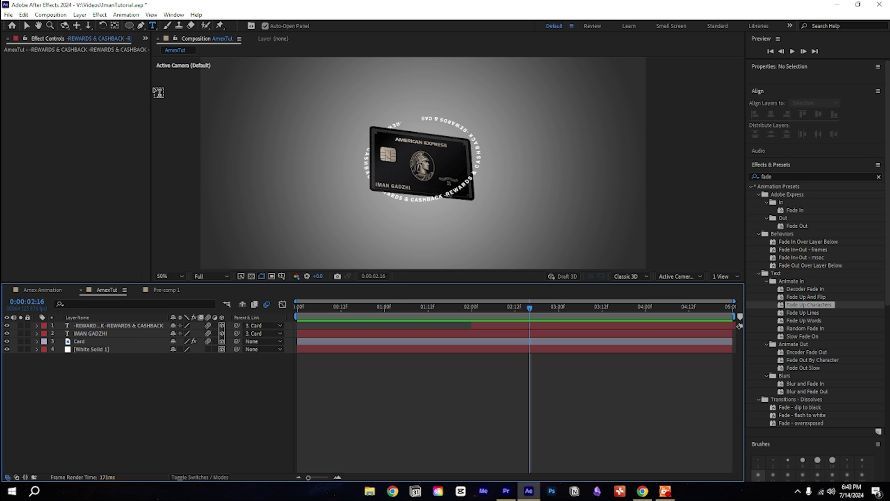
- Choose the Star tool and set the shape fill to the cream colour FFF3E7, sampling the card's emblem
{"action": "left_click", "coordinate": [130, 27]}
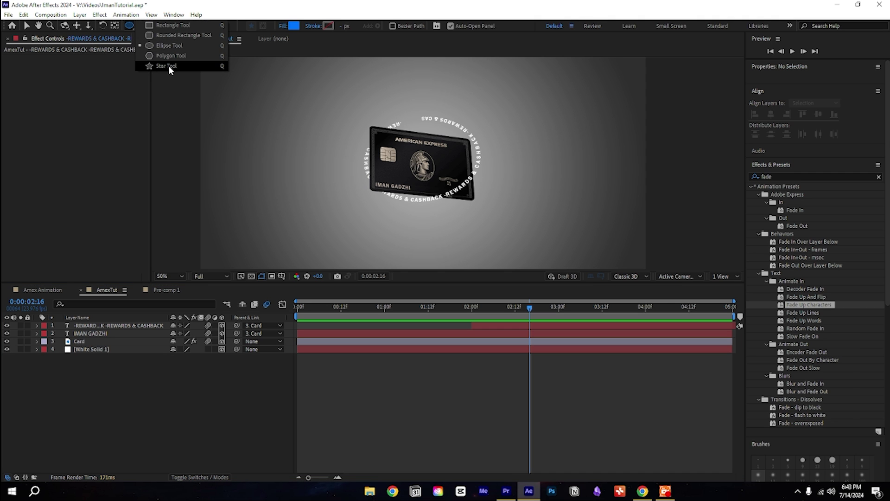
{"action": "left_click", "coordinate": [175, 65]}
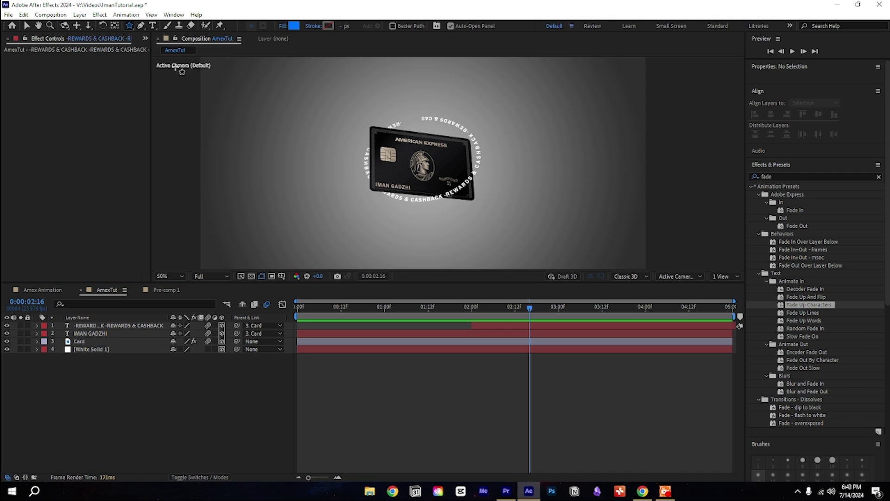
{"action": "left_click", "coordinate": [294, 26]}
{"action": "left_click_drag", "start_coordinate": [421, 294], "coordinate": [391, 278]}
{"action": "left_click", "coordinate": [598, 334]}
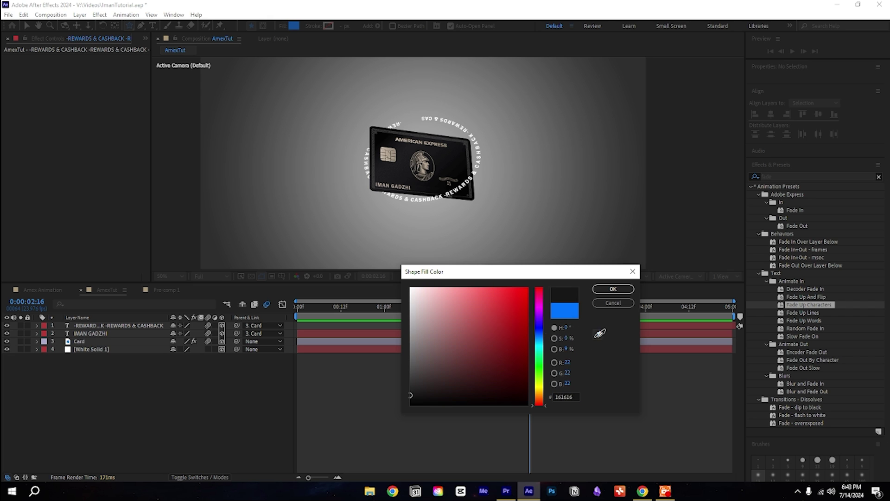
{"action": "left_click", "coordinate": [425, 168]}
{"action": "mouse_move", "coordinate": [431, 326]}
{"action": "left_mouse_down"}
{"action": "mouse_move", "coordinate": [418, 309]}
{"action": "mouse_move", "coordinate": [424, 289]}
{"action": "left_mouse_up"}
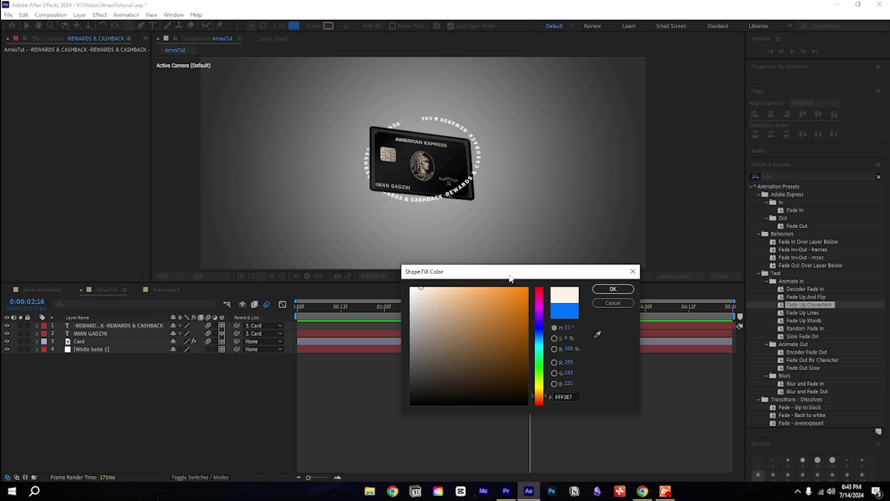
{"action": "left_click", "coordinate": [611, 289]}
- Draw a four-pointed star beside the card with an outer radius of about 226 and slightly negative outer roundness
{"action": "mouse_move", "coordinate": [275, 140]}
{"action": "left_mouse_down"}
{"action": "mouse_move", "coordinate": [315, 192]}
{"action": "mouse_move", "coordinate": [331, 160]}
{"action": "mouse_move", "coordinate": [327, 139]}
{"action": "left_mouse_up"}
{"action": "key", "text": "Down"}
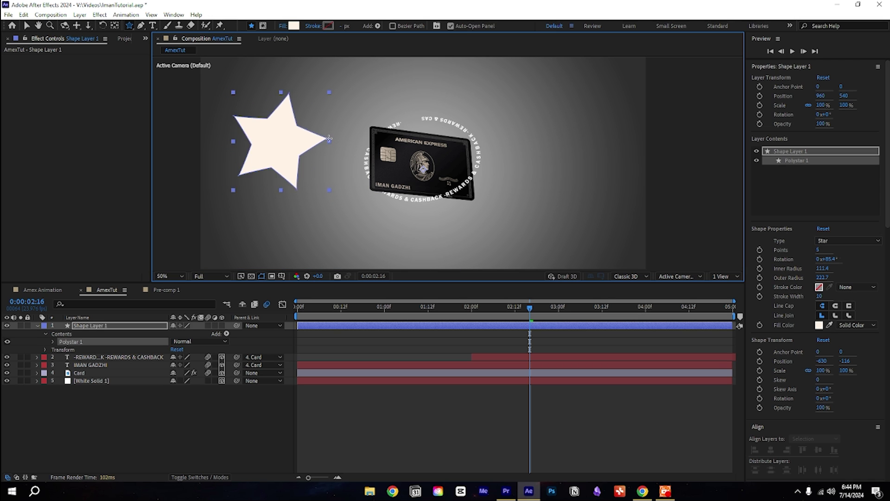
{"action": "left_click_drag", "start_coordinate": [327, 144], "coordinate": [331, 142]}
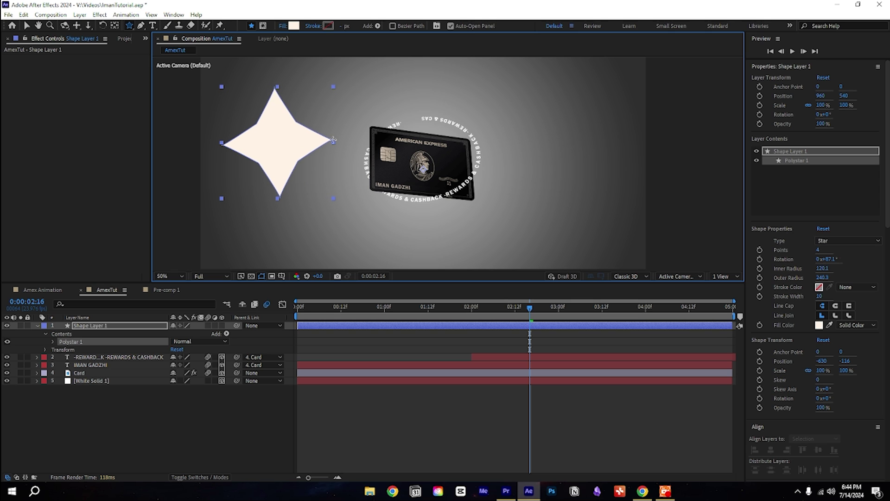
{"action": "left_click_drag", "start_coordinate": [333, 139], "coordinate": [330, 142]}
{"action": "key", "text": "Right"}
{"action": "key", "text": "Right"}
{"action": "key", "text": "Right"}
{"action": "key", "text": "Right"}
{"action": "key", "text": "Right"}
{"action": "key", "text": "Left"}
{"action": "key", "text": "Left"}
{"action": "key", "text": "Left"}
{"action": "key", "text": "Left"}
{"action": "key", "text": "Left"}
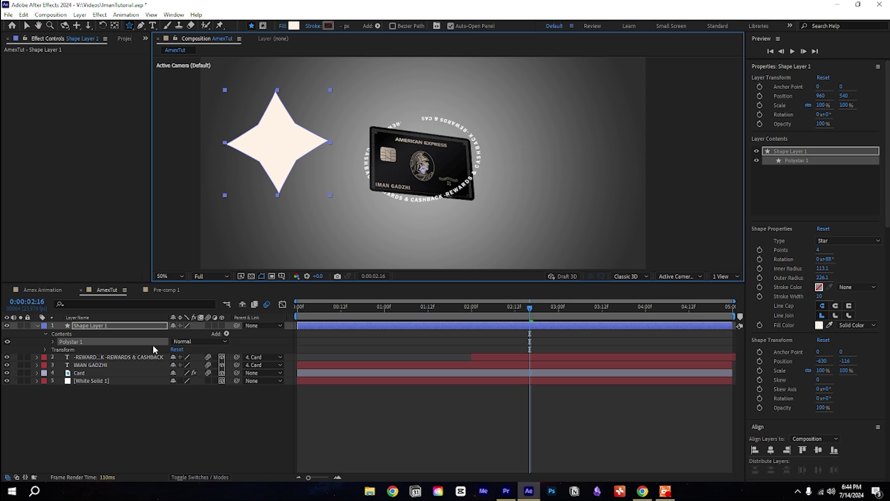
- Reduce the star path's inner radius to about 33 and its outer radius to about 132
{"action": "left_click", "coordinate": [53, 342]}
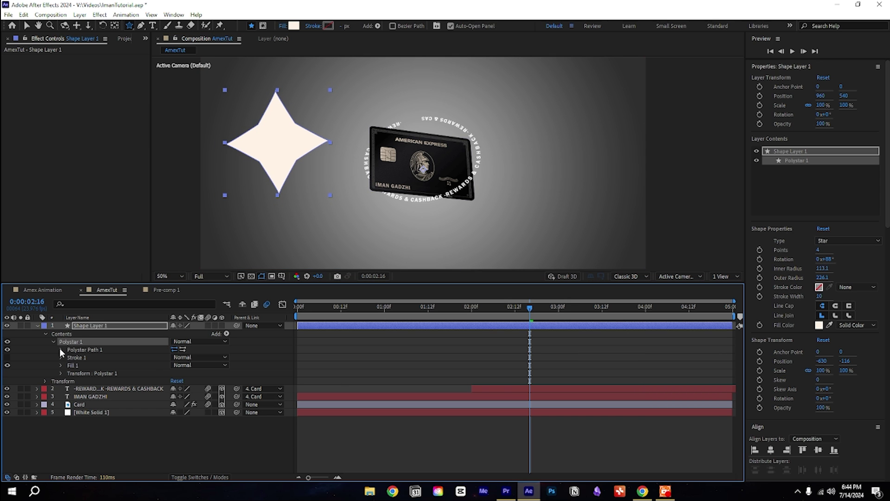
{"action": "left_click", "coordinate": [61, 350]}
{"action": "scroll", "coordinate": [304, 199], "scroll_direction": "up", "scroll_amount": 1}
{"action": "left_click_drag", "start_coordinate": [260, 182], "coordinate": [492, 205]}
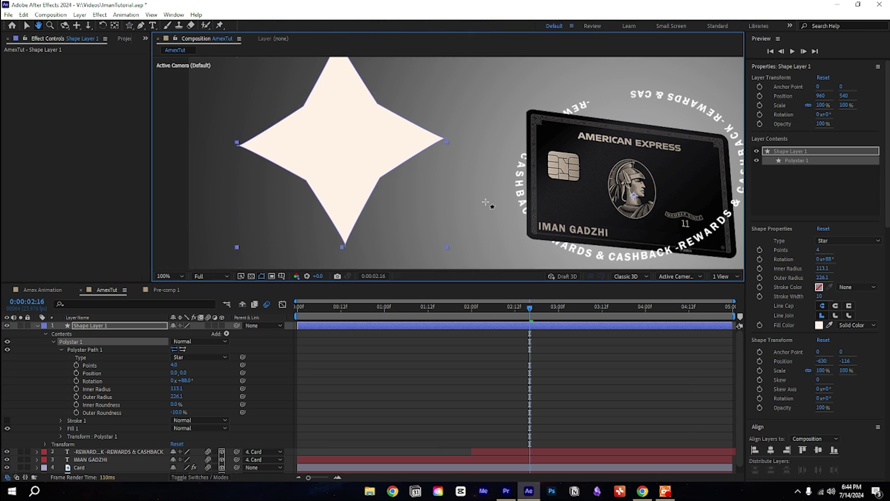
{"action": "mouse_move", "coordinate": [175, 388]}
{"action": "left_mouse_down"}
{"action": "mouse_move", "coordinate": [148, 392]}
{"action": "mouse_move", "coordinate": [175, 398]}
{"action": "mouse_move", "coordinate": [144, 407]}
{"action": "mouse_move", "coordinate": [168, 391]}
{"action": "left_mouse_up"}
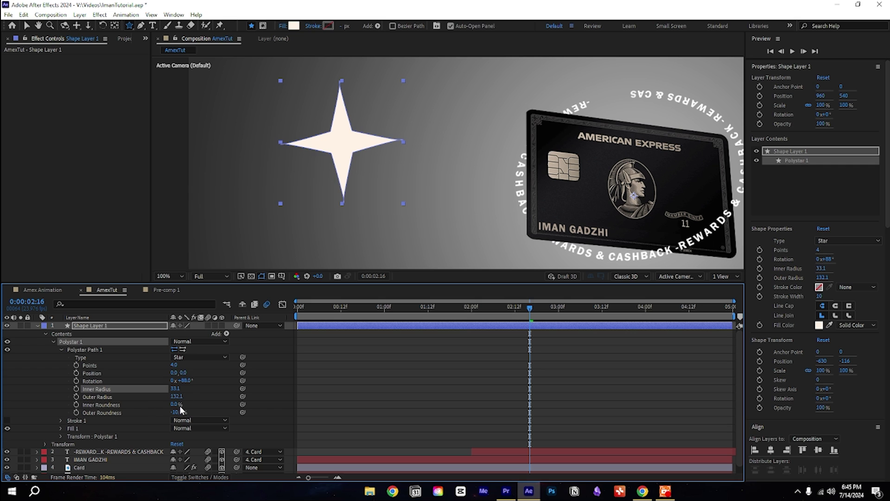
- Set the star's outer roundness to 0%
{"action": "mouse_move", "coordinate": [177, 412]}
{"action": "left_mouse_down"}
{"action": "mouse_move", "coordinate": [191, 411]}
{"action": "mouse_move", "coordinate": [179, 413]}
{"action": "left_mouse_up"}
{"action": "key", "text": "ctrl+z"}
{"action": "key", "text": "ctrl+z"}
{"action": "type", "text": "0"}
{"action": "key", "text": "Return"}
{"action": "left_click", "coordinate": [193, 400]}
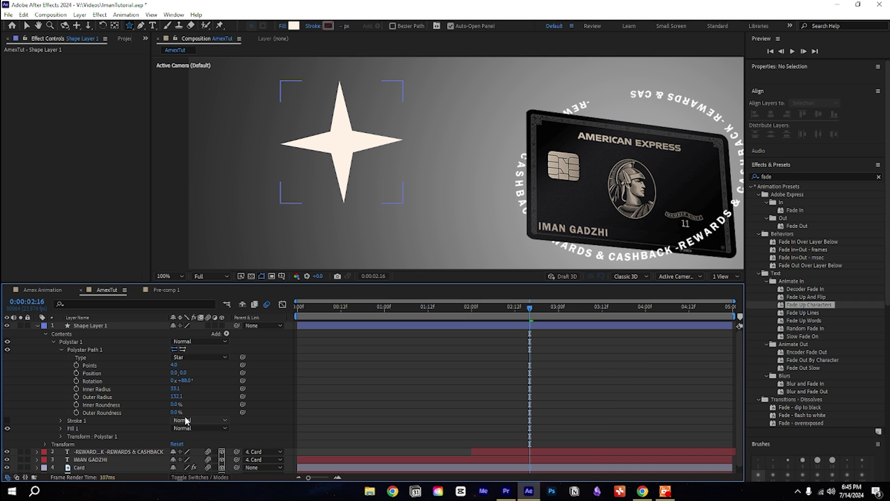
- Set the star's inner roundness to 197% to curve its sides inward
{"action": "left_click_drag", "start_coordinate": [172, 406], "coordinate": [267, 411]}
{"action": "left_click", "coordinate": [262, 415]}
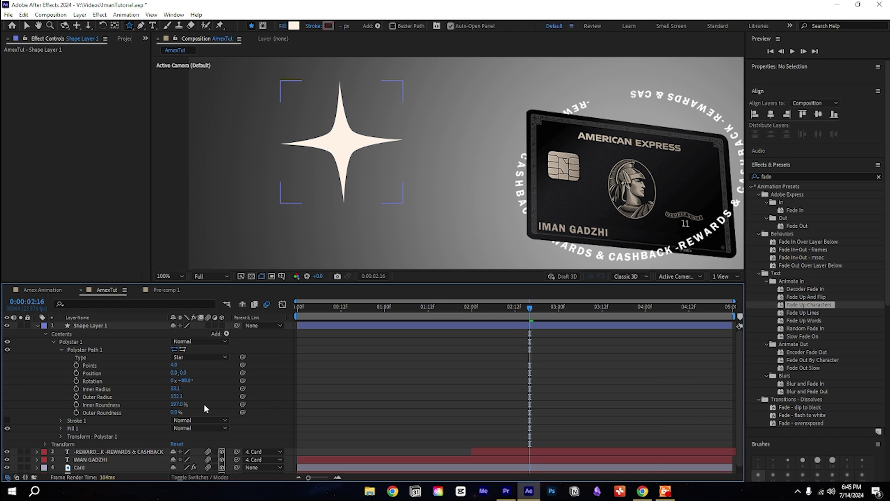
{"action": "left_click_drag", "start_coordinate": [176, 407], "coordinate": [212, 404]}
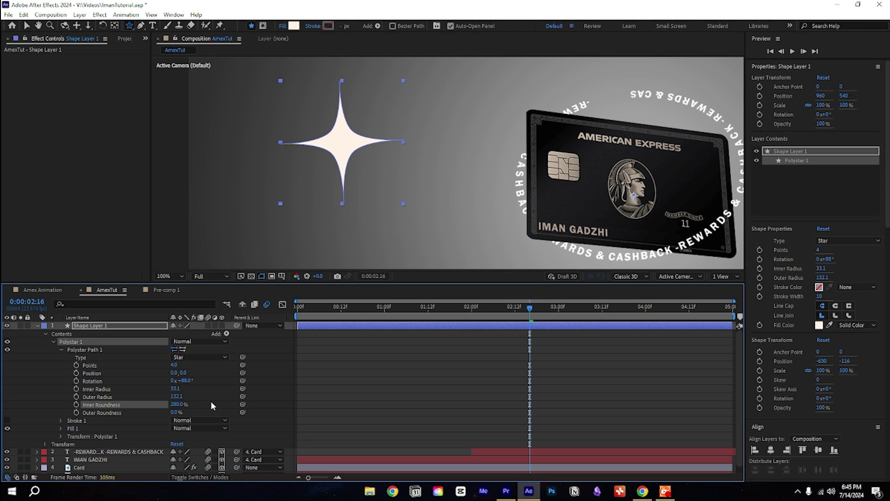
{"action": "key", "text": "ctrl+z"}
{"action": "scroll", "coordinate": [418, 191], "scroll_direction": "down", "scroll_amount": 1}
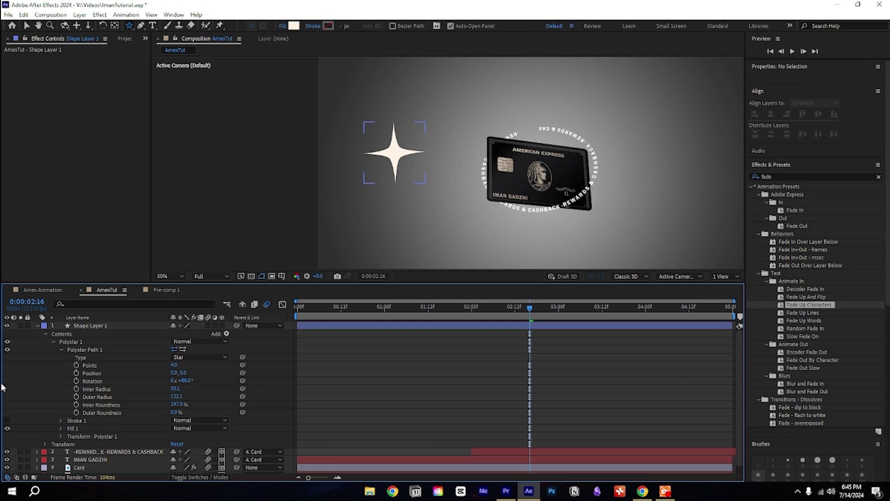
- Scale the star layer to 56% and move it just below the card's lower-left corner
{"action": "left_click", "coordinate": [38, 326]}
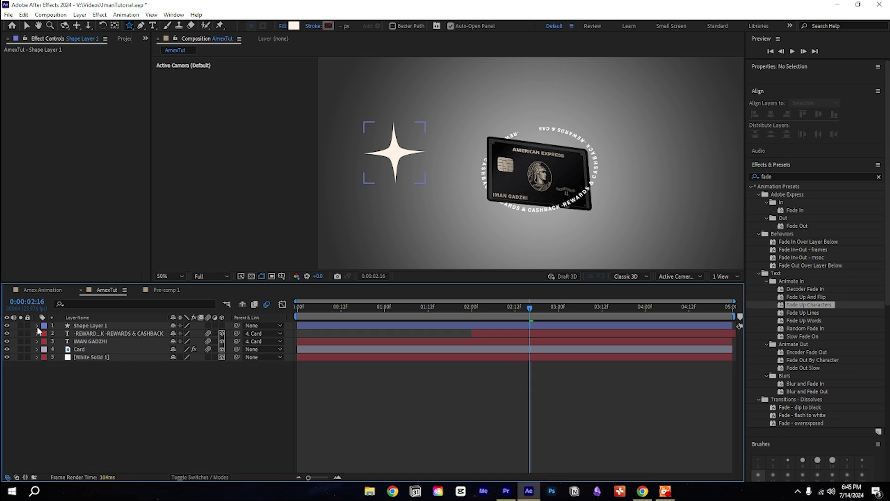
{"action": "left_click", "coordinate": [116, 325]}
{"action": "key", "text": "s"}
{"action": "left_click_drag", "start_coordinate": [185, 334], "coordinate": [164, 336]}
{"action": "scroll", "coordinate": [545, 209], "scroll_direction": "up", "scroll_amount": 1}
{"action": "left_click_drag", "start_coordinate": [544, 209], "coordinate": [430, 140]}
{"action": "key", "text": "v"}
{"action": "left_click_drag", "start_coordinate": [364, 129], "coordinate": [413, 225]}
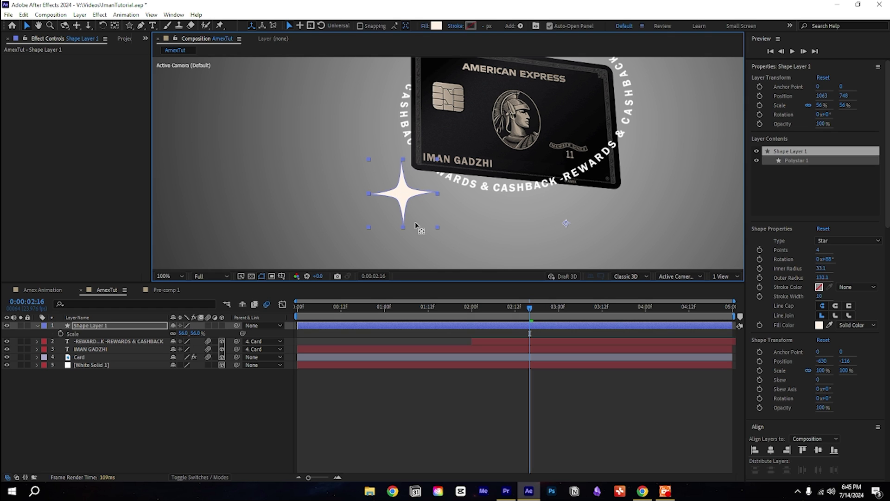
- Centre the star layer's anchor point on the star and move the star to about 692, 669
{"action": "key", "text": "y"}
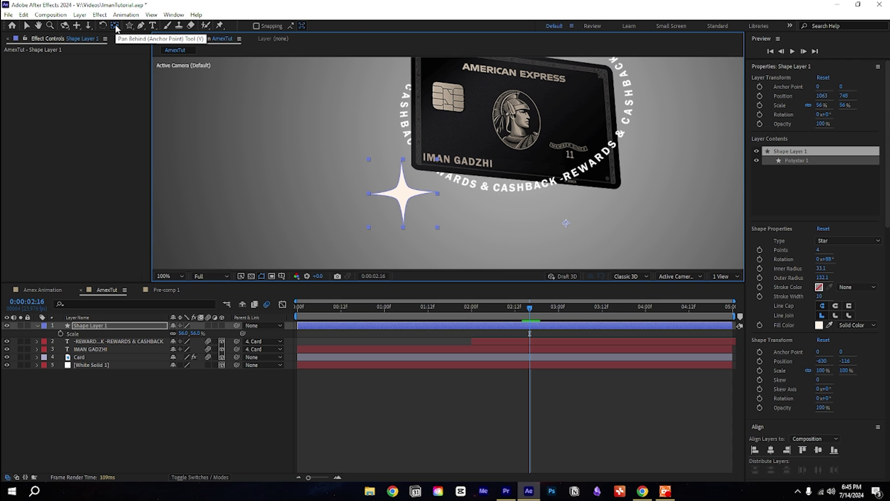
{"action": "key", "text": "ctrl+alt+Home"}
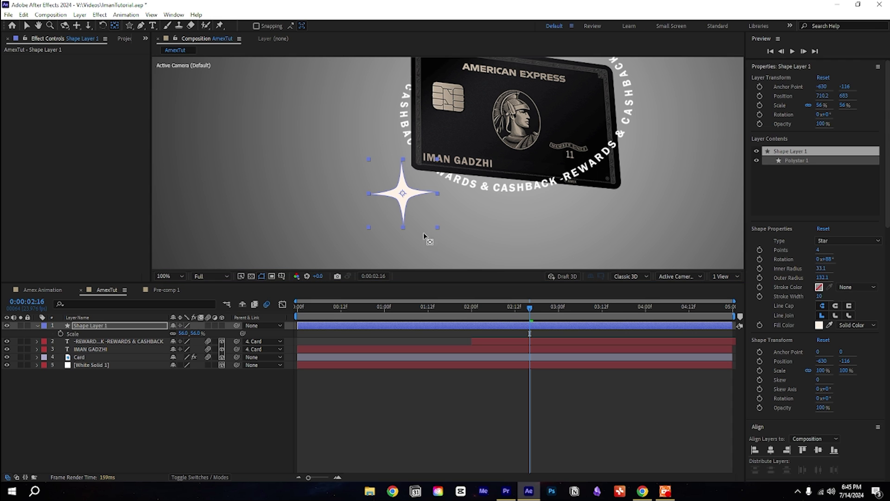
{"action": "key", "text": "v"}
{"action": "left_click_drag", "start_coordinate": [406, 201], "coordinate": [397, 194]}
{"action": "key", "text": "period"}
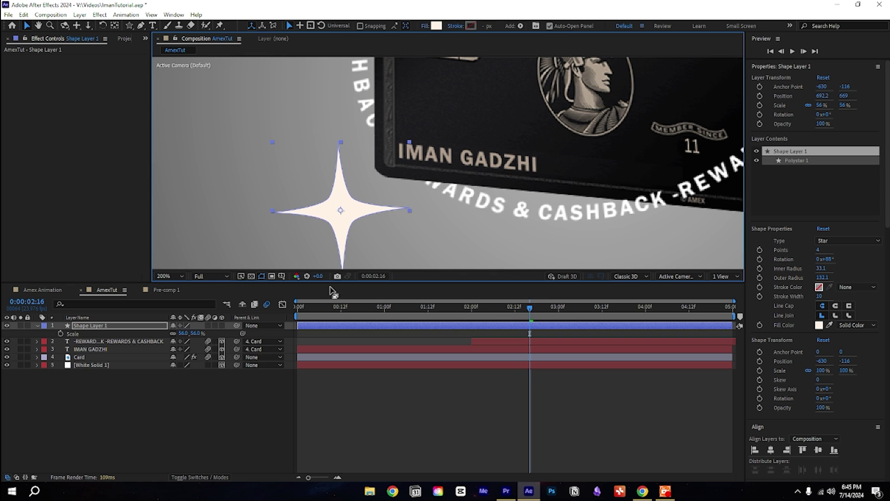
- Scale the star layer down to 25%
{"action": "key", "text": "s"}
{"action": "key", "text": "p"}
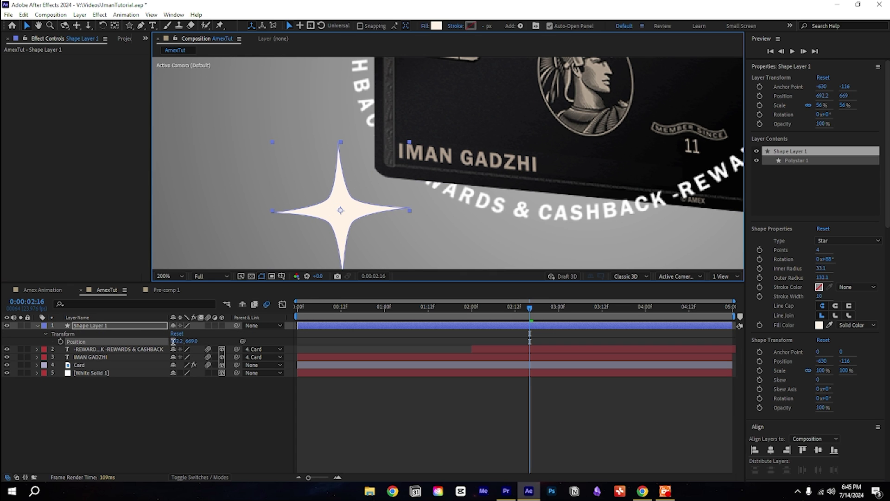
{"action": "left_click", "coordinate": [174, 342]}
{"action": "left_click", "coordinate": [123, 327]}
{"action": "left_click_drag", "start_coordinate": [184, 333], "coordinate": [172, 334]}
{"action": "left_click", "coordinate": [260, 375]}
{"action": "key", "text": "comma"}
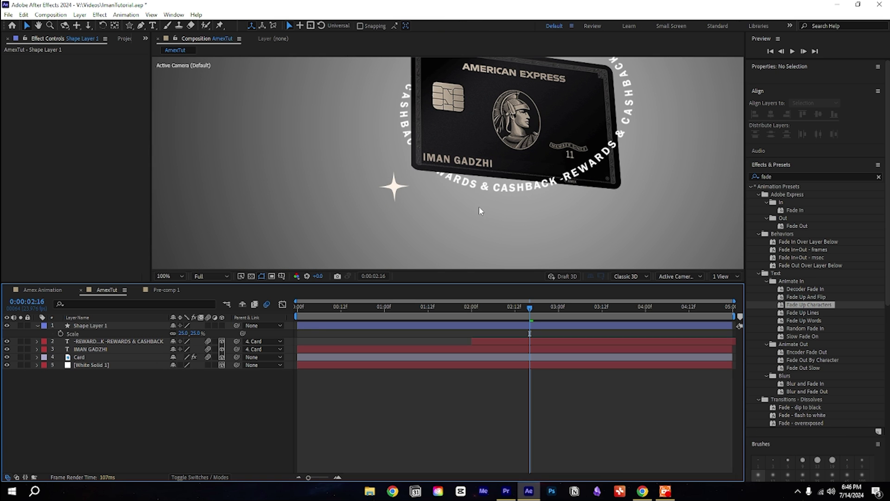
- Shift the star layer in time so it starts at 0:00:02:00, together with the rewards text
{"action": "left_click_drag", "start_coordinate": [482, 191], "coordinate": [399, 232]}
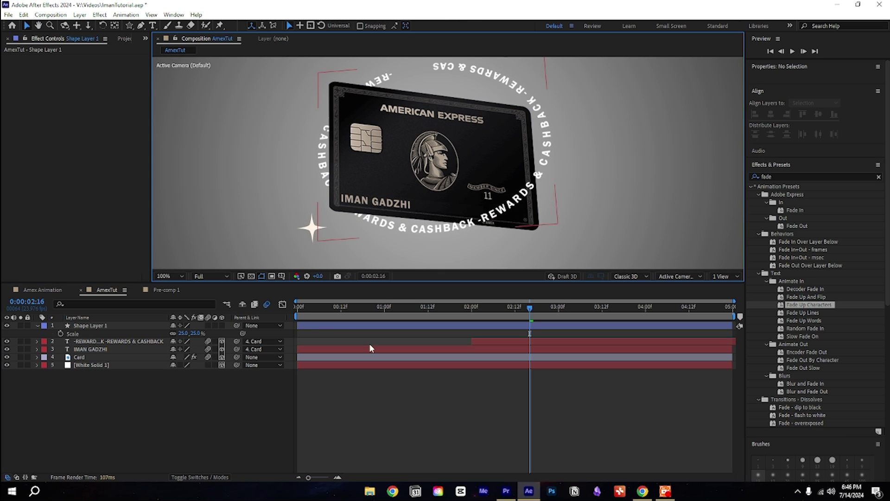
{"action": "left_click_drag", "start_coordinate": [316, 327], "coordinate": [409, 326]}
{"action": "left_click_drag", "start_coordinate": [482, 328], "coordinate": [493, 327]}
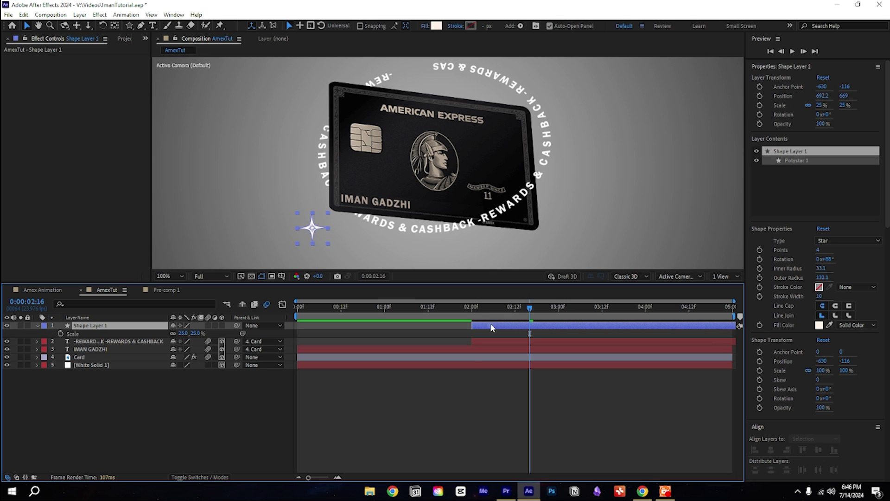
- Add 100% opacity keyframes to the star at 0:00:02:00 and 0:00:02:10
{"action": "left_click", "coordinate": [473, 312]}
{"action": "left_click_drag", "start_coordinate": [360, 235], "coordinate": [506, 149]}
{"action": "scroll", "coordinate": [388, 208], "scroll_direction": "up", "scroll_amount": 1}
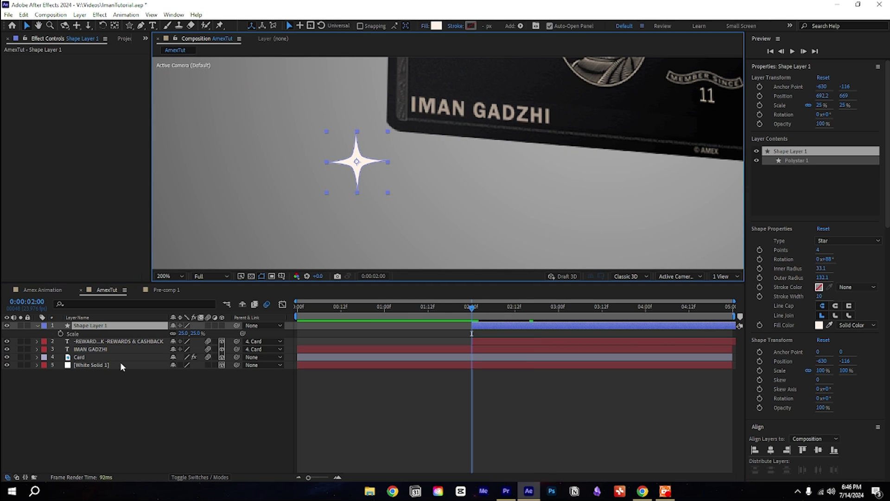
{"action": "key", "text": "t"}
{"action": "left_click", "coordinate": [60, 333]}
{"action": "key", "text": "shift+Page_Down"}
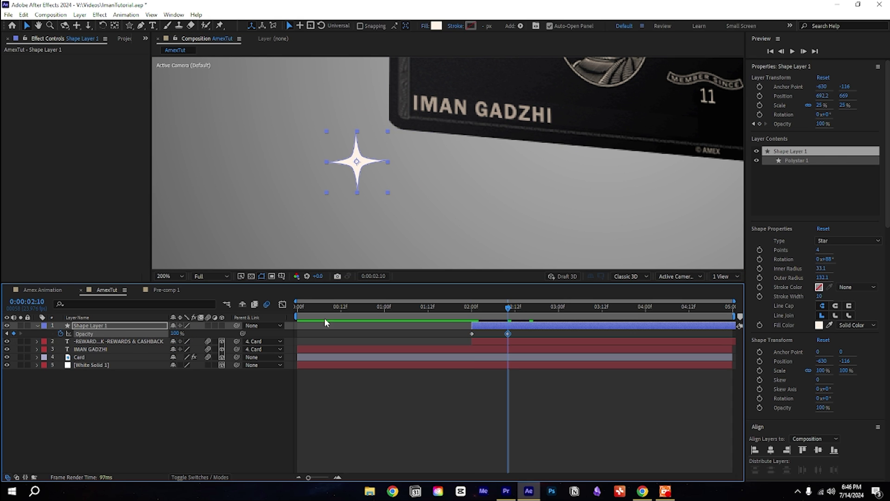
{"action": "left_click_drag", "start_coordinate": [511, 315], "coordinate": [475, 320]}
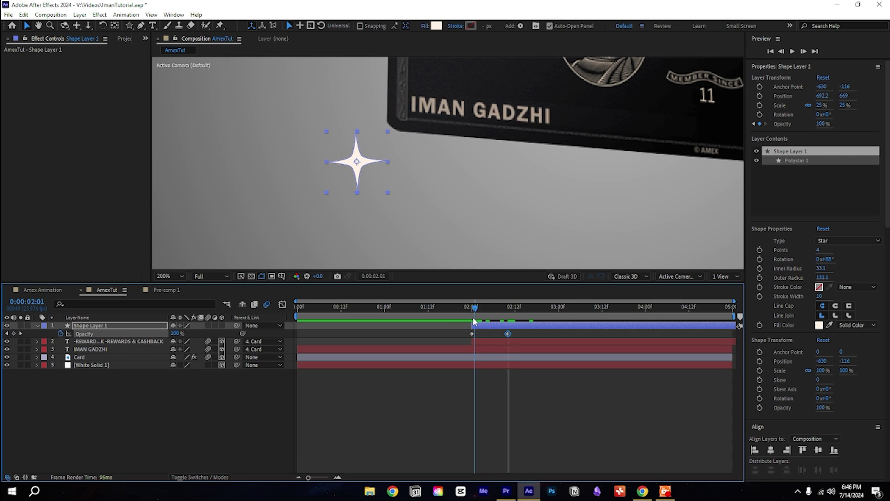
{"action": "left_click_drag", "start_coordinate": [173, 333], "coordinate": [105, 338]}
{"action": "key", "text": "p"}
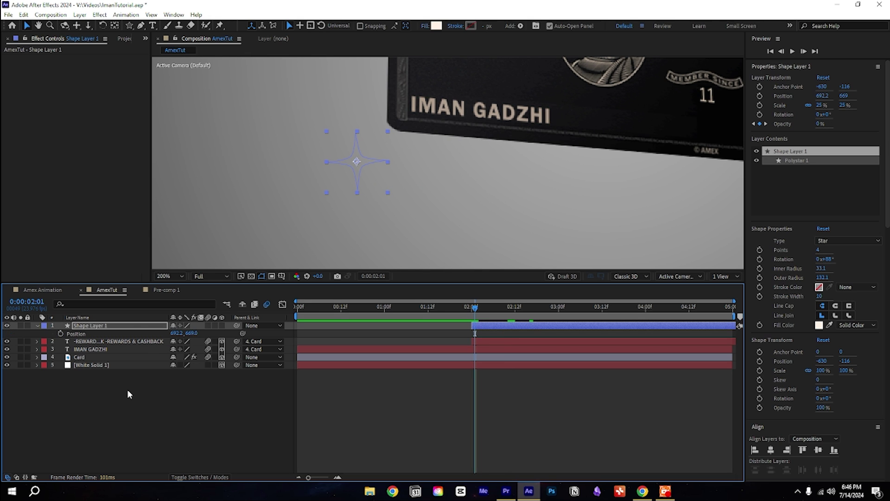
{"action": "key", "text": "ctrl+z"}
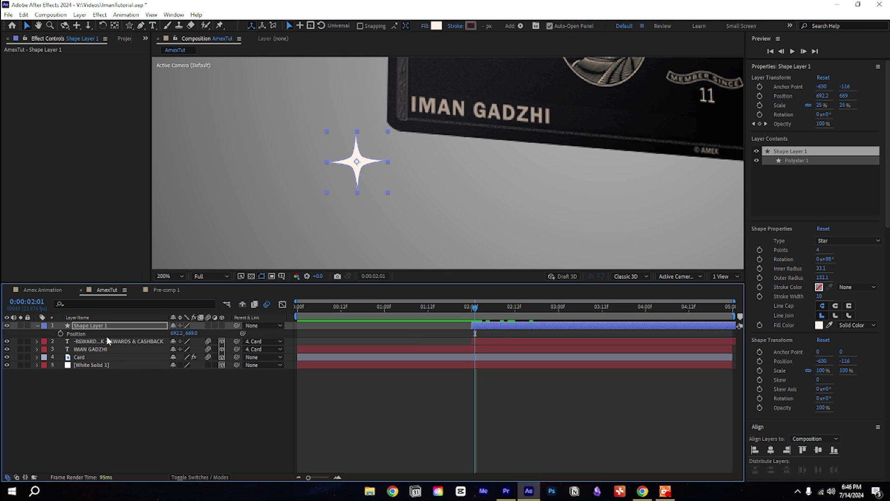
- Set the star's opacity keyframe at 0:00:02:00 to 0%
{"action": "key", "text": "t"}
{"action": "left_click", "coordinate": [472, 310]}
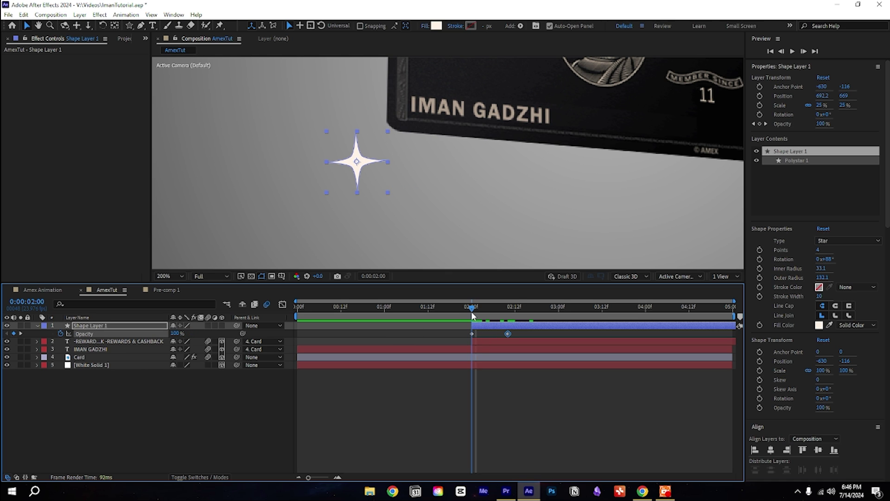
{"action": "left_click_drag", "start_coordinate": [176, 334], "coordinate": [97, 334]}
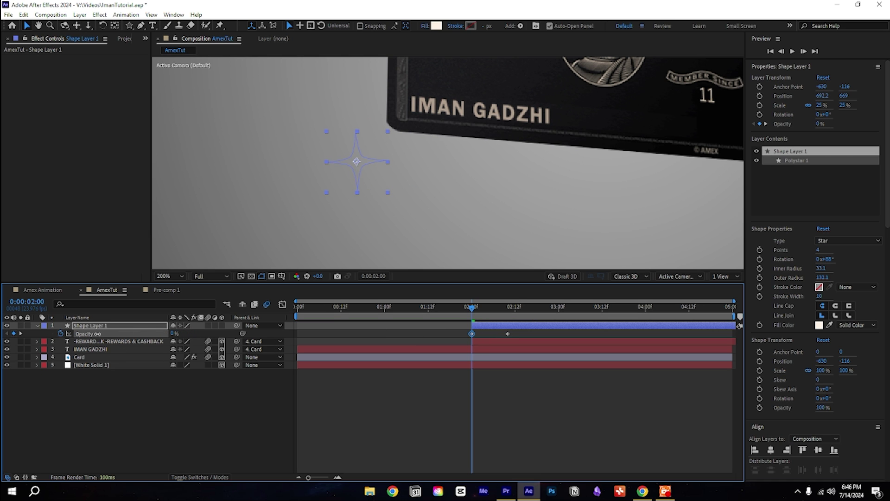
- Keyframe the star's position at 0:00:02:10, set its Y position to 693 at 0:00:02:00, and preview the rise
{"action": "left_click", "coordinate": [508, 306]}
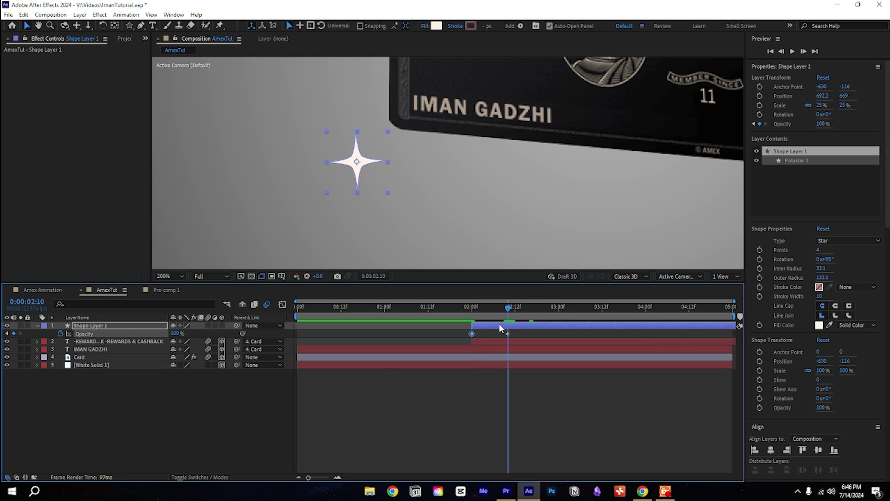
{"action": "key", "text": "p"}
{"action": "left_click", "coordinate": [60, 333]}
{"action": "left_click_drag", "start_coordinate": [507, 308], "coordinate": [471, 315]}
{"action": "left_click_drag", "start_coordinate": [188, 334], "coordinate": [201, 334]}
{"action": "key", "text": "space"}
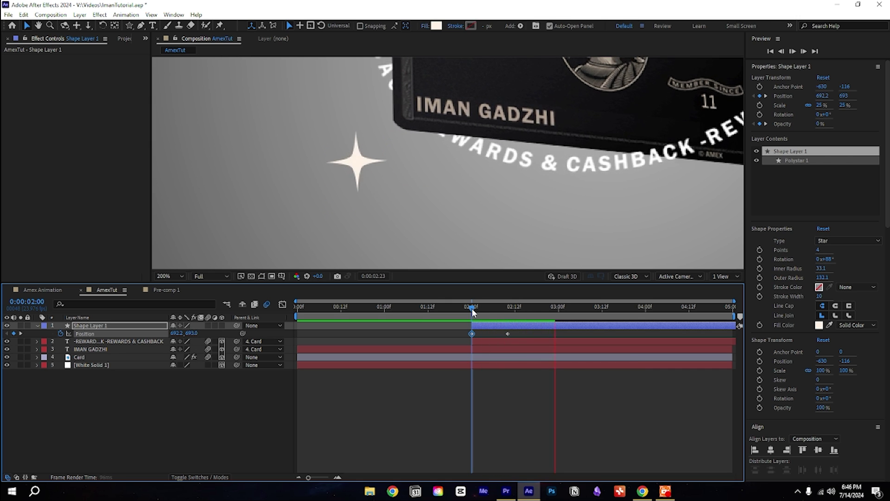
{"action": "key", "text": "space"}
- Apply Easy Ease to all of the star's position and opacity keyframes and preview the animation
{"action": "left_click", "coordinate": [506, 326]}
{"action": "key", "text": "u"}
{"action": "key", "text": "u"}
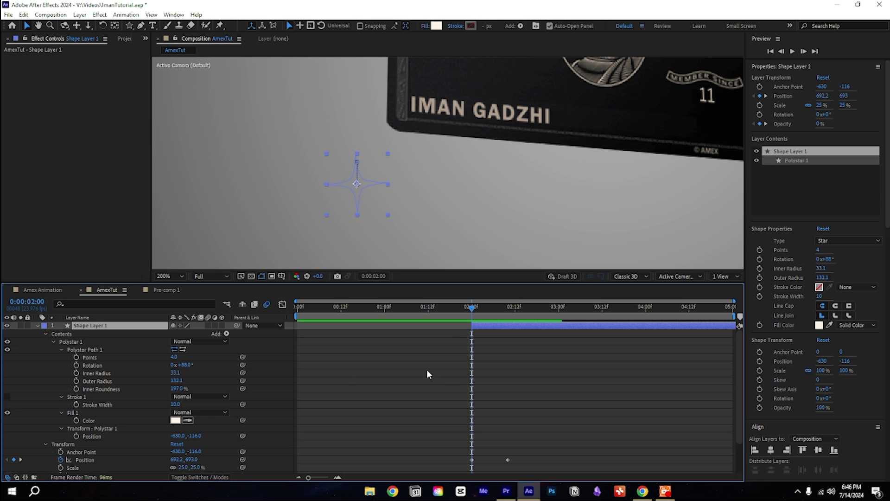
{"action": "key", "text": "u"}
{"action": "key", "text": "u"}
{"action": "left_click_drag", "start_coordinate": [457, 340], "coordinate": [517, 340]}
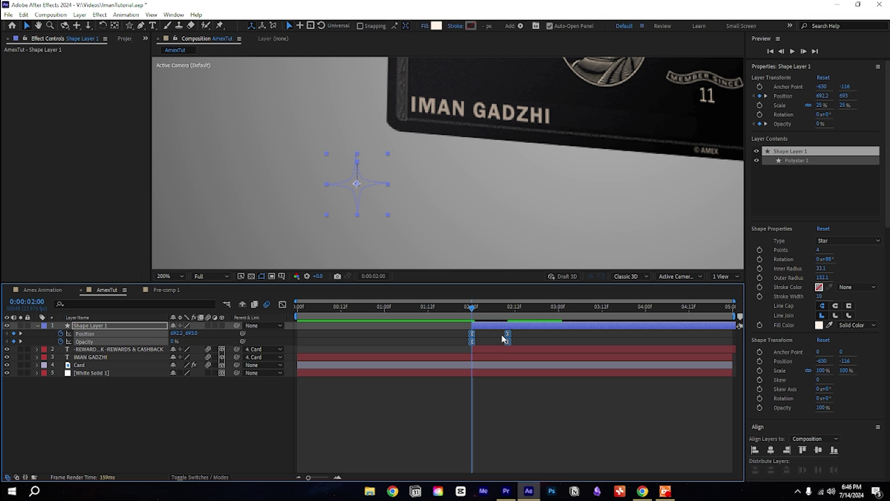
{"action": "key", "text": "space"}
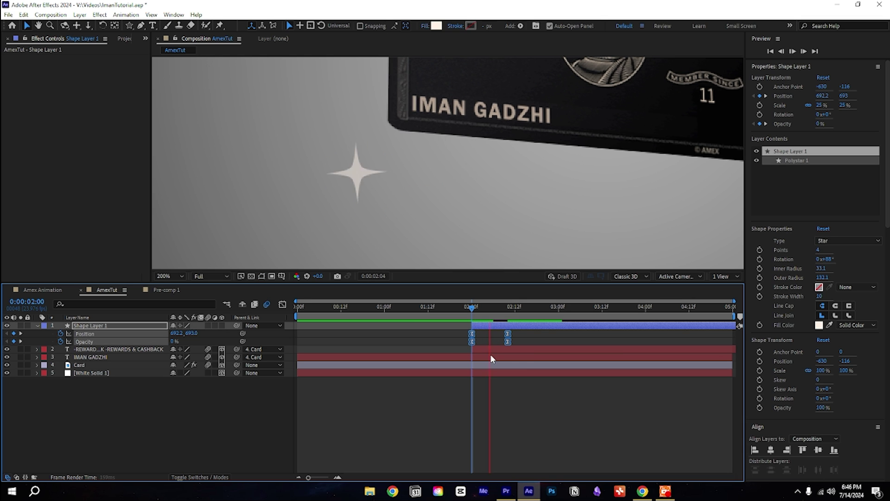
- Preview the star's eased entrance and deselect its layer
{"action": "key", "text": "space"}
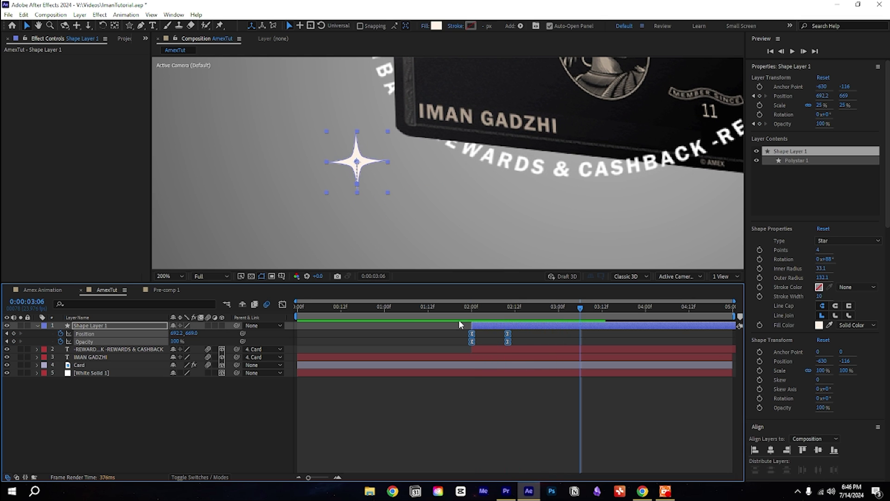
{"action": "scroll", "coordinate": [331, 227], "scroll_direction": "down", "scroll_amount": 1}
{"action": "left_click", "coordinate": [191, 401]}
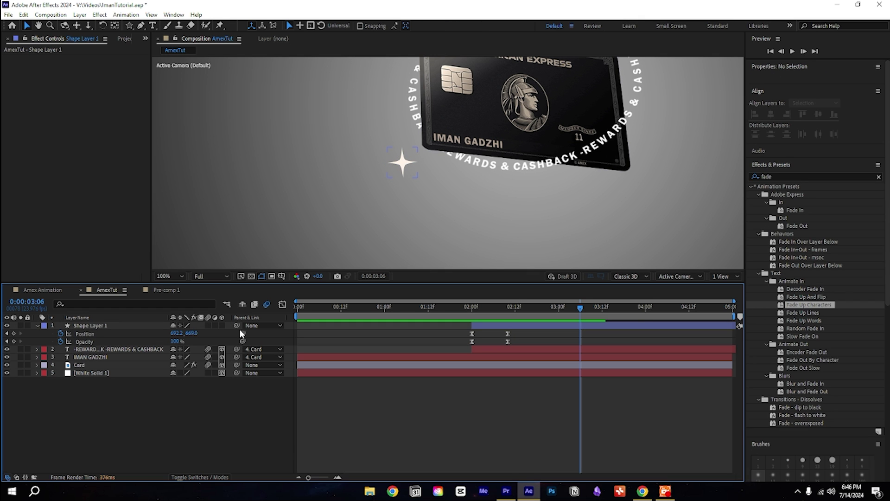
{"action": "left_click_drag", "start_coordinate": [176, 326], "coordinate": [104, 365]}
{"action": "key", "text": "ctrl+z"}
{"action": "key", "text": "ctrl+z"}
- Collapse the star shape layer's properties and pre-compose the layer
{"action": "left_click", "coordinate": [38, 326]}
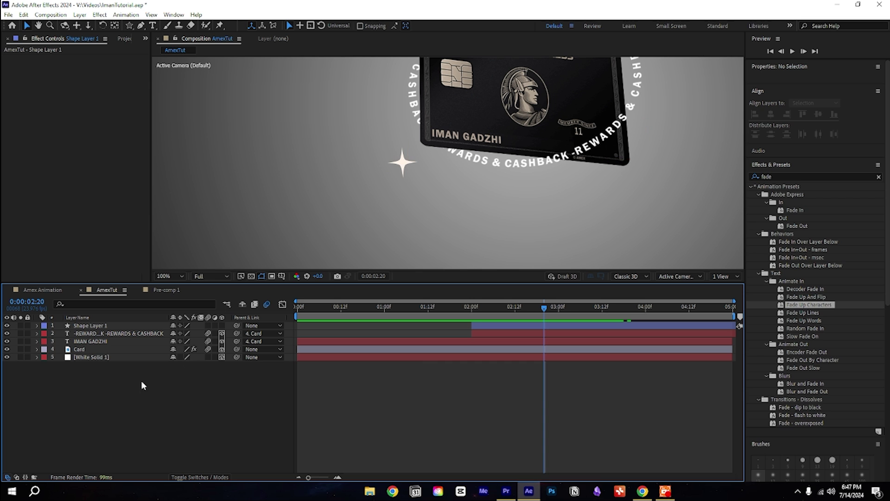
{"action": "right_click", "coordinate": [481, 326]}
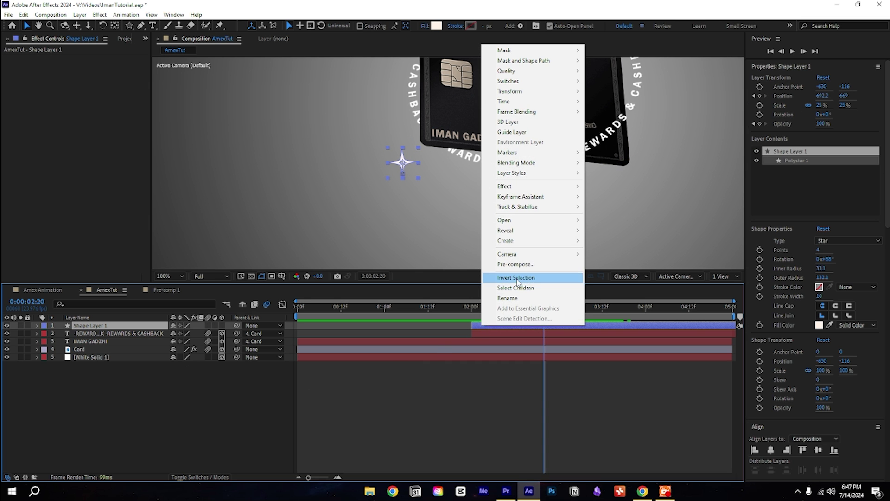
{"action": "left_click", "coordinate": [519, 265]}
{"action": "left_click", "coordinate": [471, 305]}
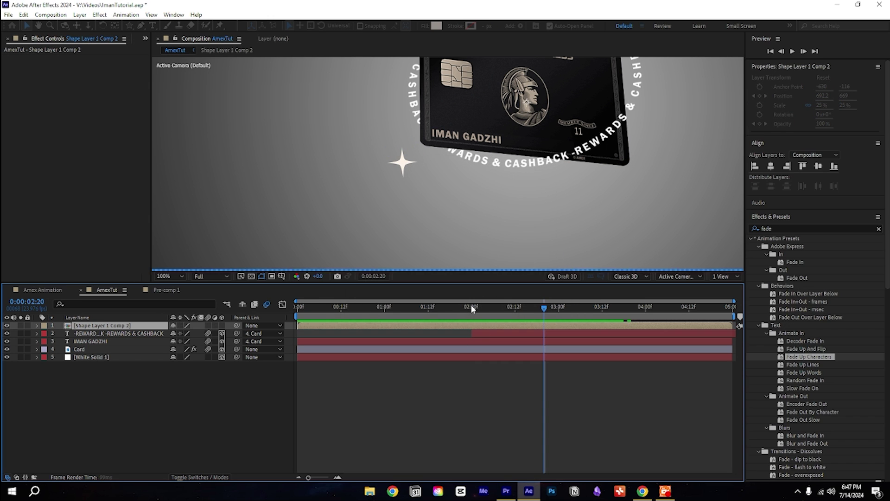
- Split the star pre-comp at 0:00:02:00 and delete the part before it
{"action": "left_click", "coordinate": [473, 308]}
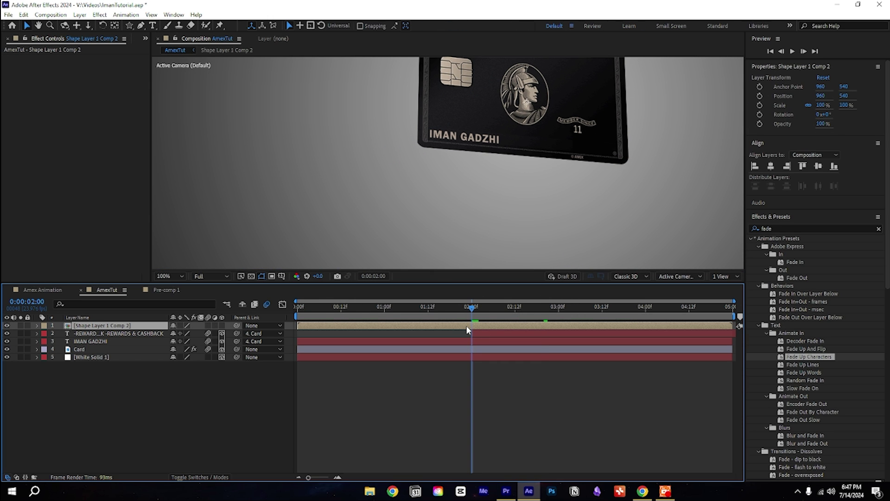
{"action": "key", "text": "ctrl+shift+d"}
{"action": "left_click", "coordinate": [448, 334]}
{"action": "key", "text": "Delete"}
{"action": "left_click", "coordinate": [477, 324]}
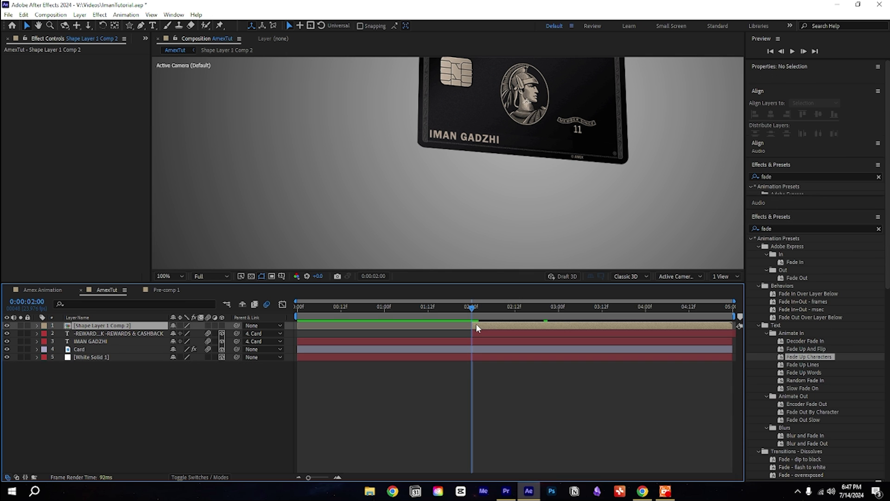
- Apply the Gaussian Blur effect to the star pre-comp
{"action": "key", "text": "ctrl+space"}
{"action": "type", "text": "gau"}
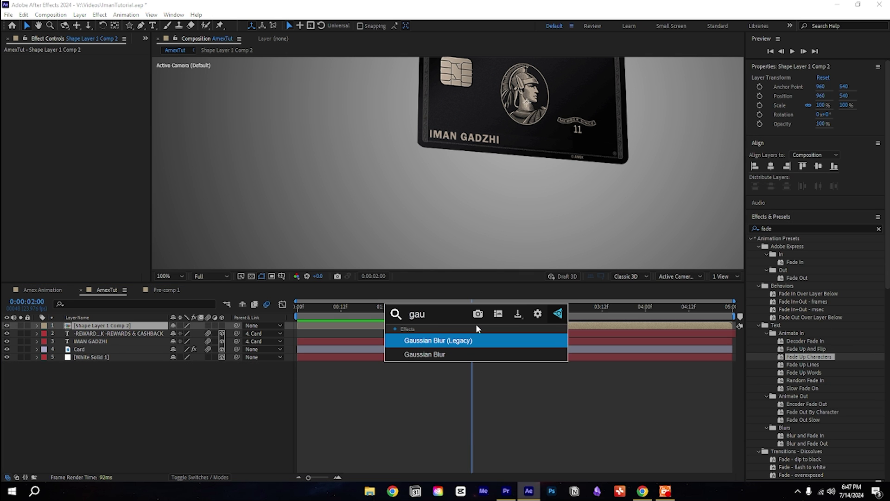
{"action": "key", "text": "Down"}
{"action": "key", "text": "Return"}
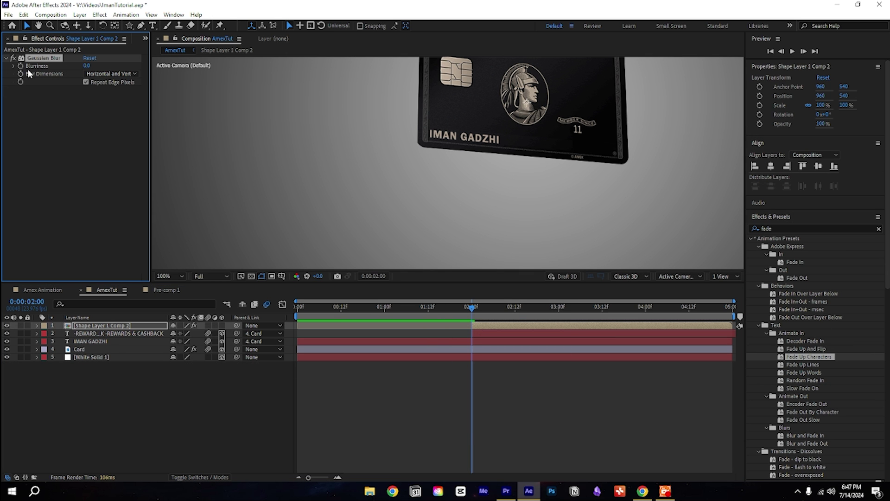
- Keyframe the star pre-comp's Gaussian Blur blurriness at 3 at 0:00:02:10
{"action": "key", "text": "space"}
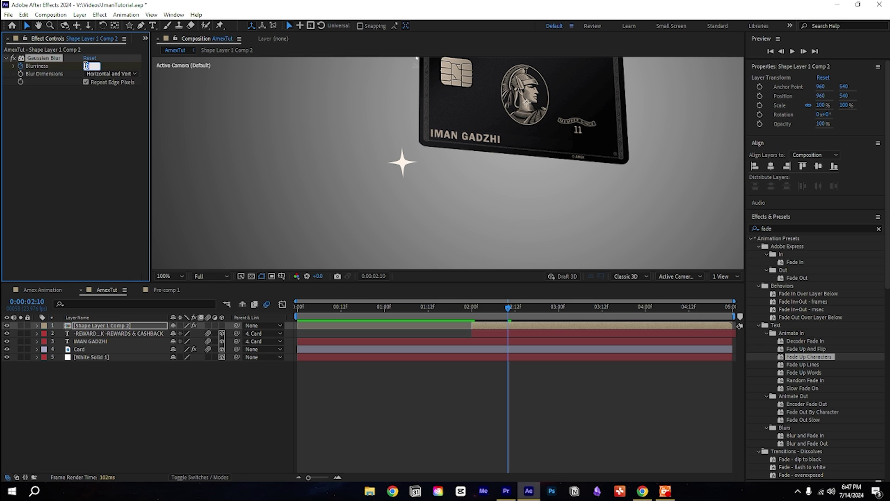
{"action": "type", "text": "3"}
{"action": "key", "text": "Return"}
- Set the star's blurriness to 30 at 0:00:02:00 and preview the blur-in
{"action": "left_click_drag", "start_coordinate": [495, 310], "coordinate": [472, 316]}
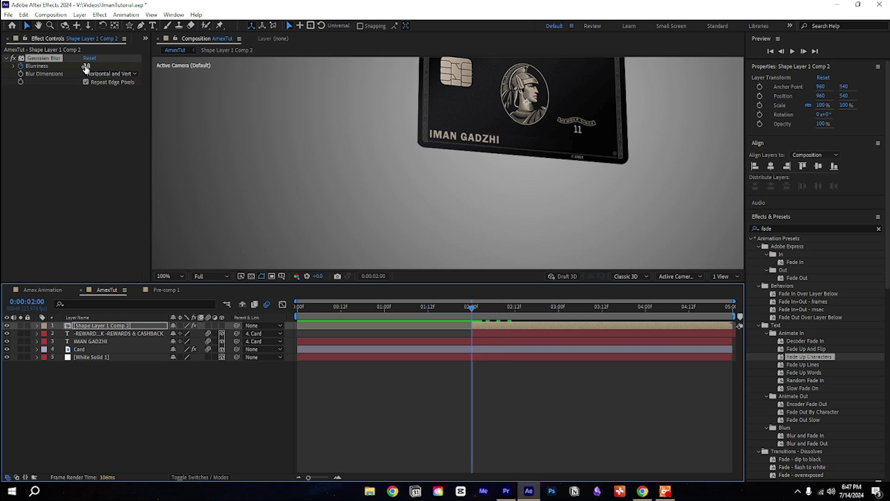
{"action": "mouse_move", "coordinate": [470, 316]}
{"action": "left_mouse_down"}
{"action": "mouse_move", "coordinate": [512, 316]}
{"action": "mouse_move", "coordinate": [471, 323]}
{"action": "left_mouse_up"}
{"action": "left_click", "coordinate": [86, 67]}
{"action": "key", "text": "space"}
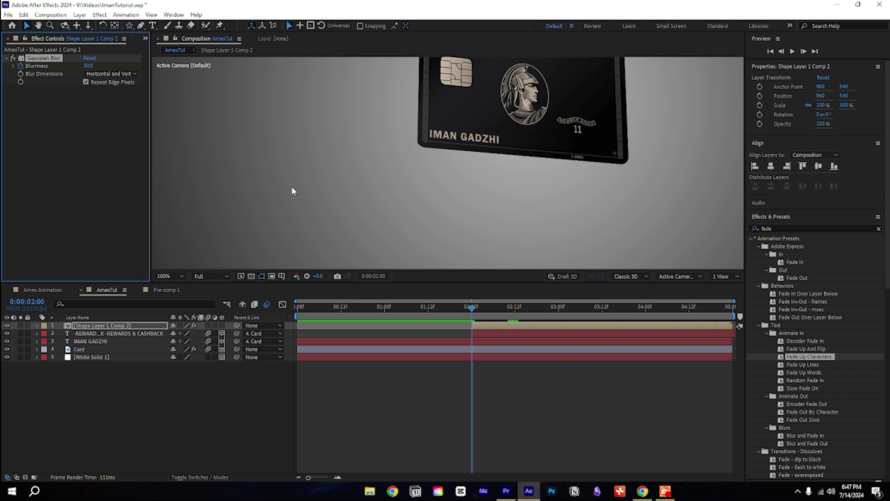
{"action": "left_click_drag", "start_coordinate": [472, 311], "coordinate": [474, 311]}
{"action": "key", "text": "space"}
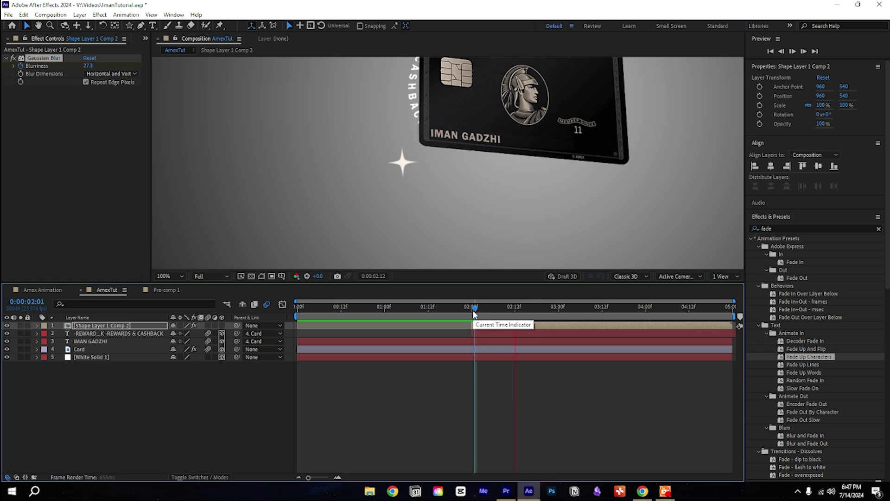
- Set the star's blurriness keyframe at 0:00:02:00 to 20 and preview the blur-in
{"action": "left_click", "coordinate": [472, 311]}
{"action": "left_click", "coordinate": [88, 65]}
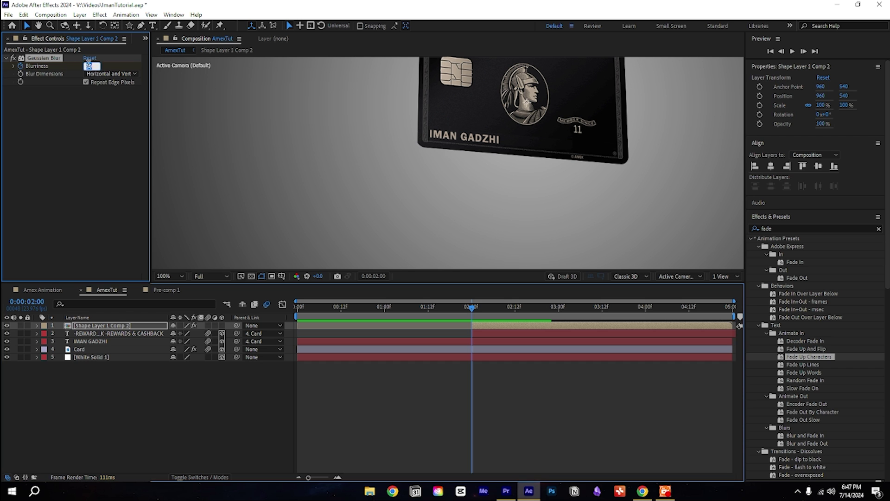
{"action": "type", "text": "20"}
{"action": "key", "text": "Return"}
{"action": "key", "text": "space"}
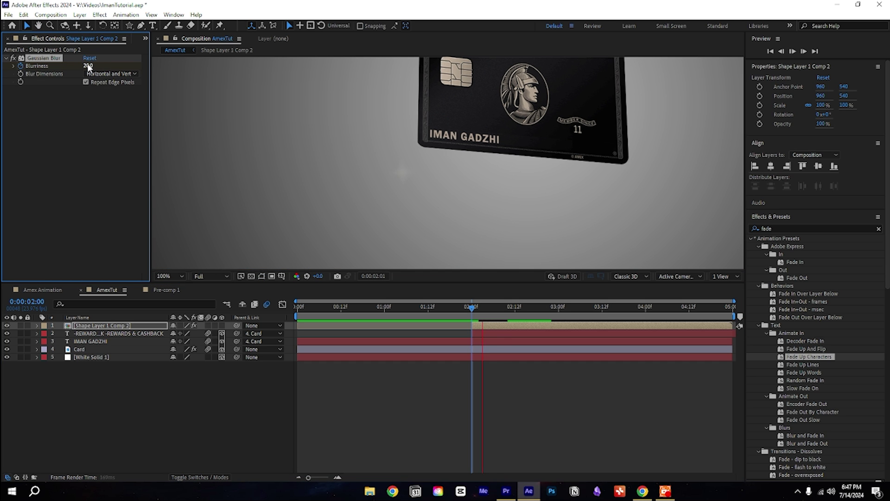
{"action": "key", "text": "space"}
{"action": "scroll", "coordinate": [450, 163], "scroll_direction": "up", "scroll_amount": 1}
{"action": "scroll", "coordinate": [450, 163], "scroll_direction": "down", "scroll_amount": 1}
{"action": "left_click", "coordinate": [473, 310]}
{"action": "key", "text": "space"}
{"action": "key", "text": "space"}
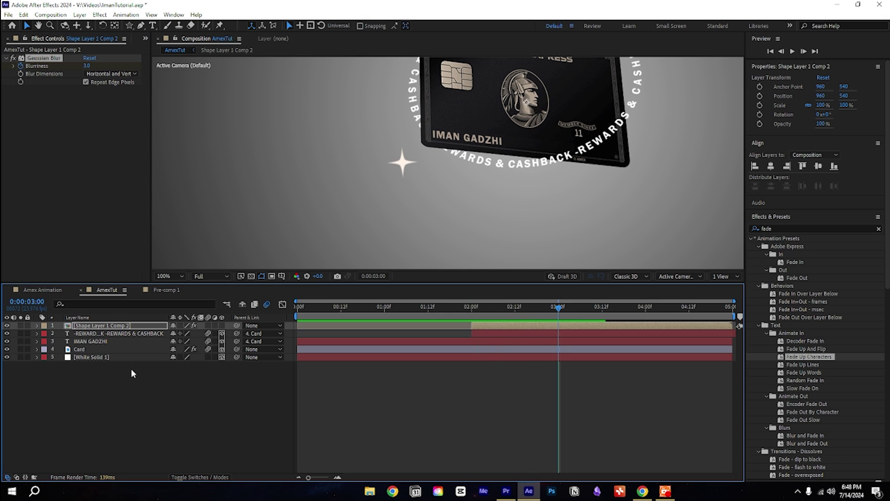
- Parent the star pre-comp to the Card layer and preview the linked motion from 0:00:02:00
{"action": "left_click_drag", "start_coordinate": [237, 326], "coordinate": [131, 351]}
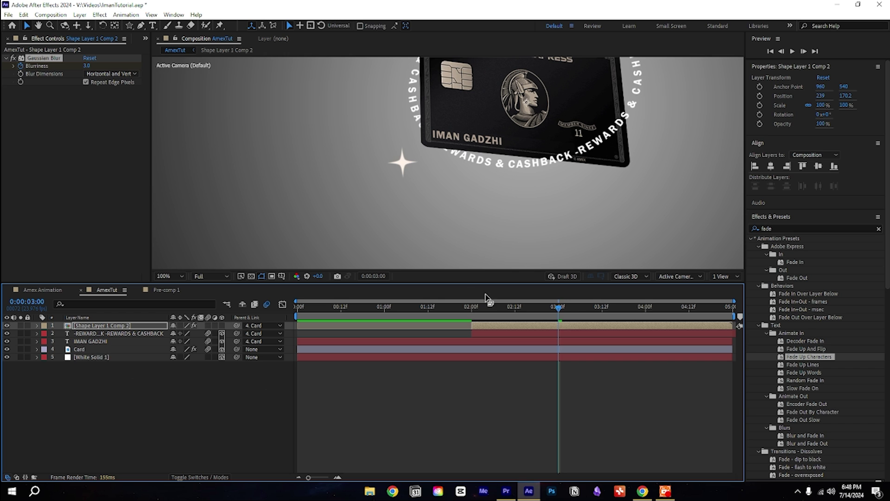
{"action": "left_click", "coordinate": [470, 308]}
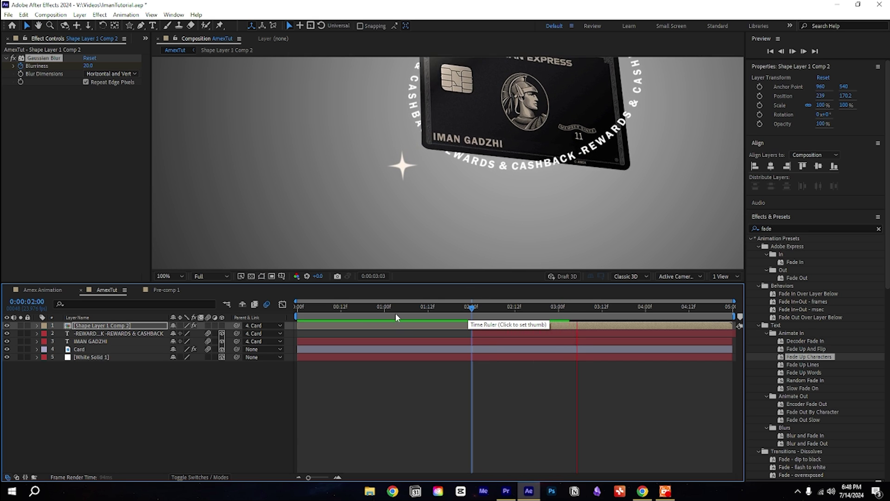
{"action": "scroll", "coordinate": [425, 189], "scroll_direction": "down", "scroll_amount": 2}
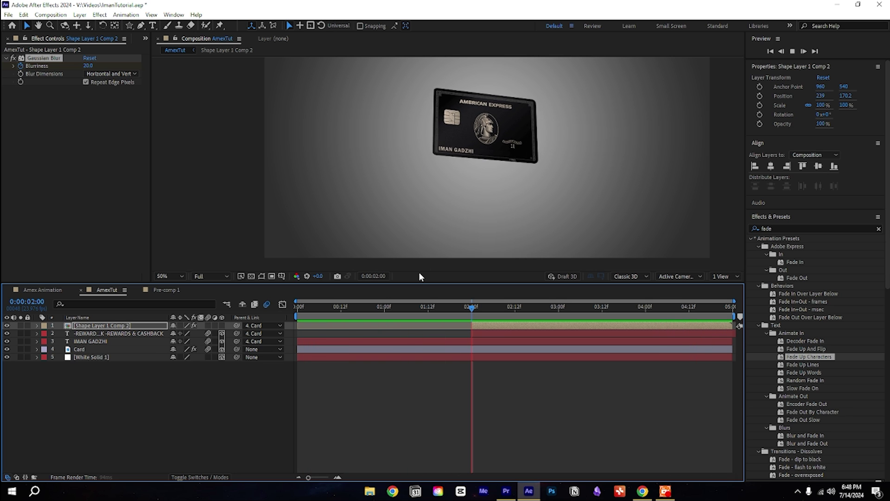
{"action": "scroll", "coordinate": [446, 150], "scroll_direction": "up", "scroll_amount": 2}
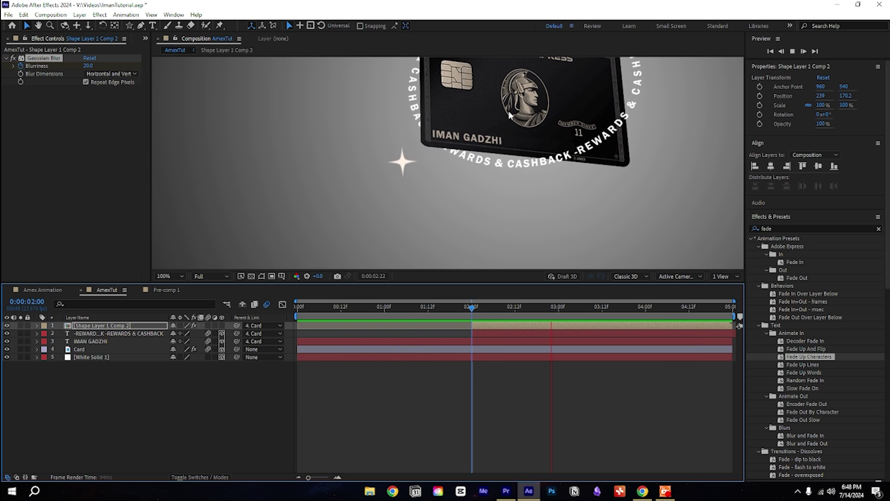
- Duplicate the star pre-comp twice and shift two of the copies to start at about 0:00:03:05 and 0:00:02:19
{"action": "left_click", "coordinate": [493, 308]}
{"action": "left_click", "coordinate": [488, 327]}
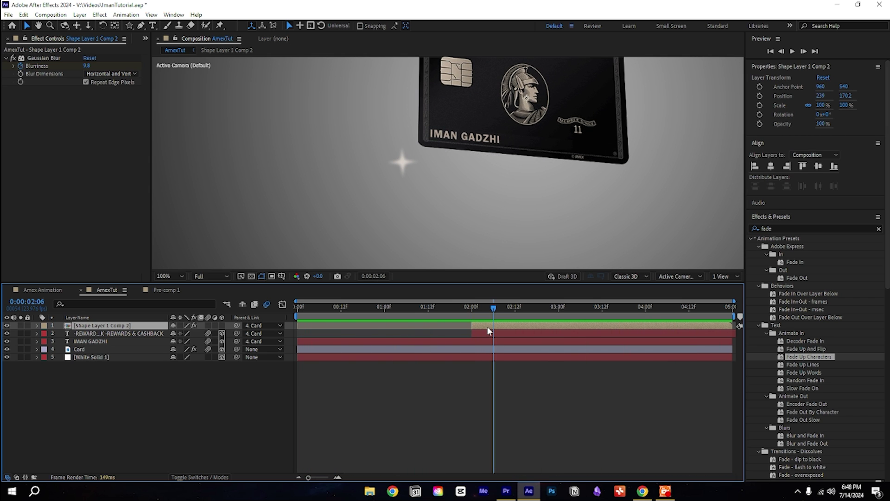
{"action": "key", "text": "ctrl+d"}
{"action": "key", "text": "ctrl+d"}
{"action": "left_click_drag", "start_coordinate": [517, 326], "coordinate": [622, 326]}
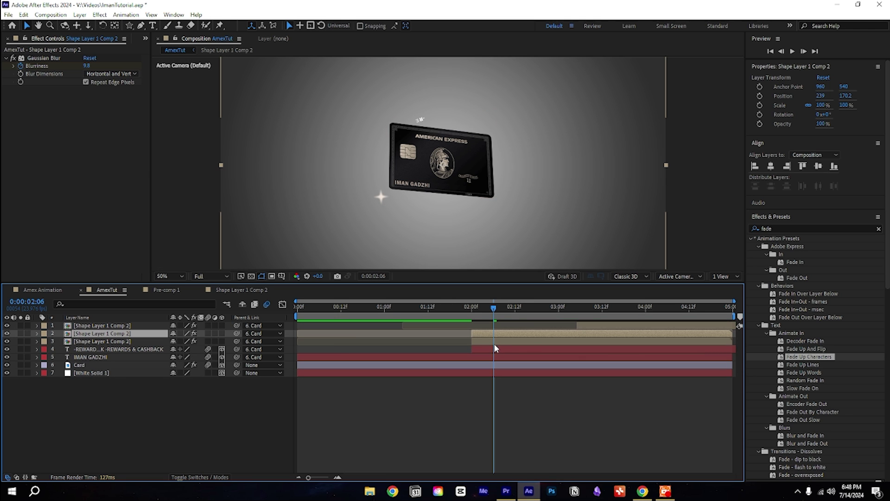
{"action": "left_click_drag", "start_coordinate": [483, 341], "coordinate": [550, 344]}
- Move the star pre-comp that starts at 0:00:02:00 to the card's lower-right corner
{"action": "left_click", "coordinate": [495, 334]}
{"action": "scroll", "coordinate": [408, 253], "scroll_direction": "up", "scroll_amount": 1}
{"action": "left_click_drag", "start_coordinate": [420, 220], "coordinate": [402, 203]}
{"action": "scroll", "coordinate": [414, 230], "scroll_direction": "down", "scroll_amount": 1}
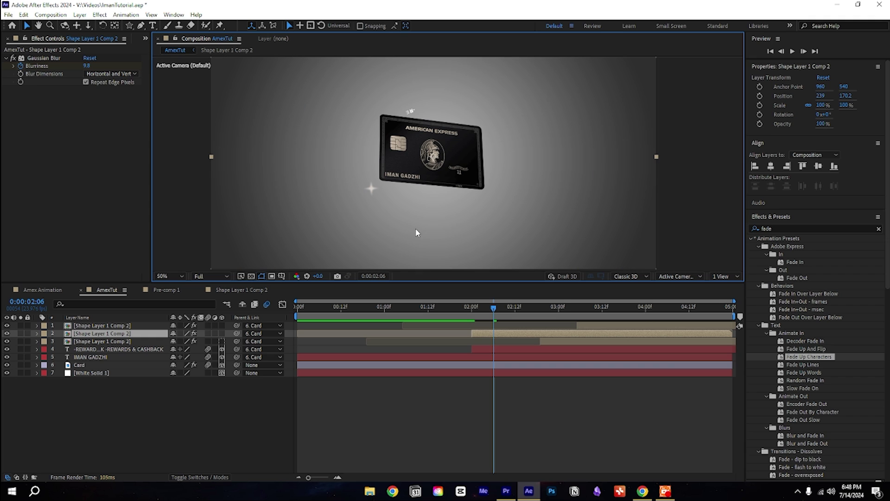
{"action": "left_click", "coordinate": [471, 308]}
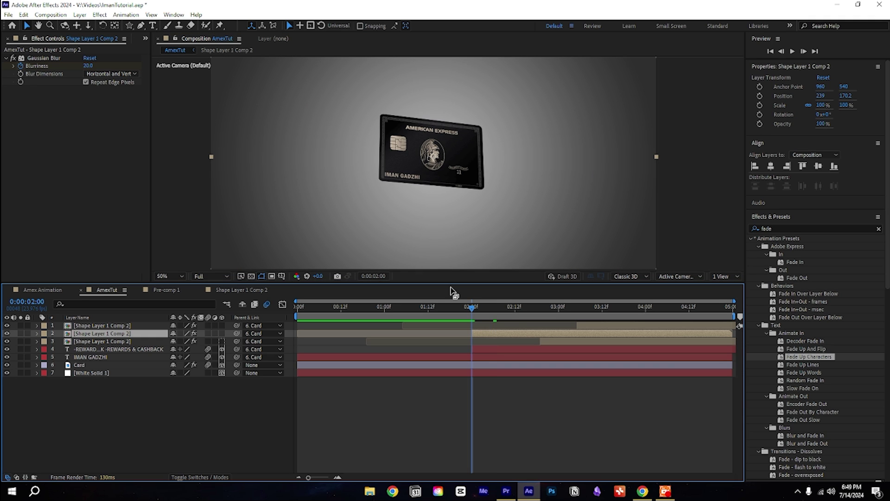
{"action": "left_click_drag", "start_coordinate": [491, 315], "coordinate": [512, 308]}
{"action": "scroll", "coordinate": [362, 204], "scroll_direction": "up", "scroll_amount": 1}
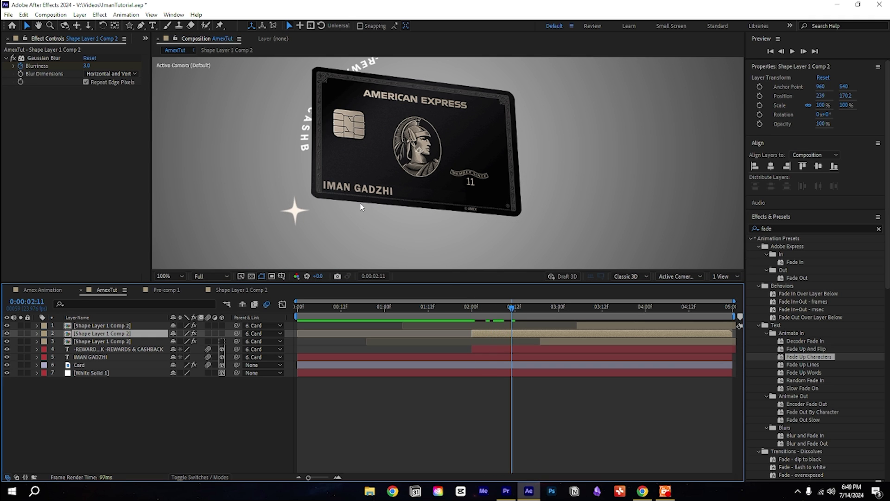
{"action": "left_click_drag", "start_coordinate": [295, 213], "coordinate": [533, 227]}
- Scale the lower-right star to 70% and reposition its layer to 663, 244.2
{"action": "key", "text": "s"}
{"action": "left_click_drag", "start_coordinate": [185, 342], "coordinate": [180, 342]}
{"action": "left_click_drag", "start_coordinate": [574, 227], "coordinate": [531, 249]}
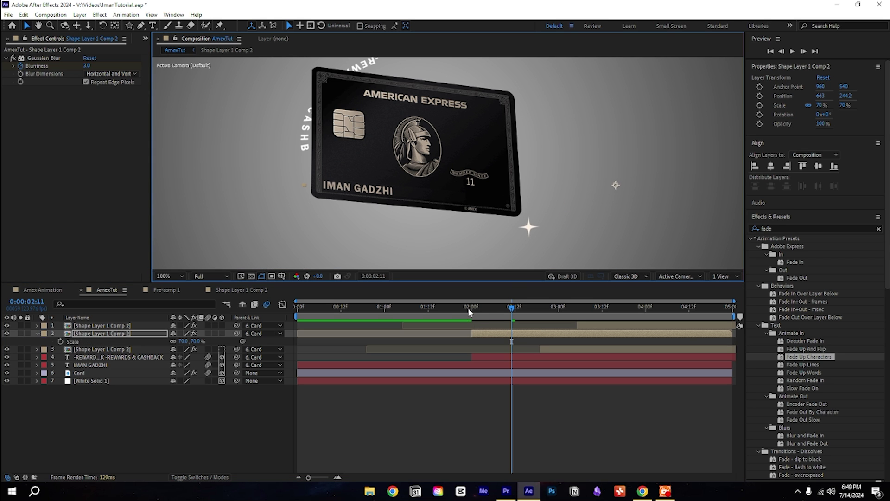
- Set the lower-right star's blurriness keyframe at 0:00:02:10 to 7
{"action": "left_click_drag", "start_coordinate": [469, 309], "coordinate": [472, 309]}
{"action": "key", "text": "shift+Page_Down"}
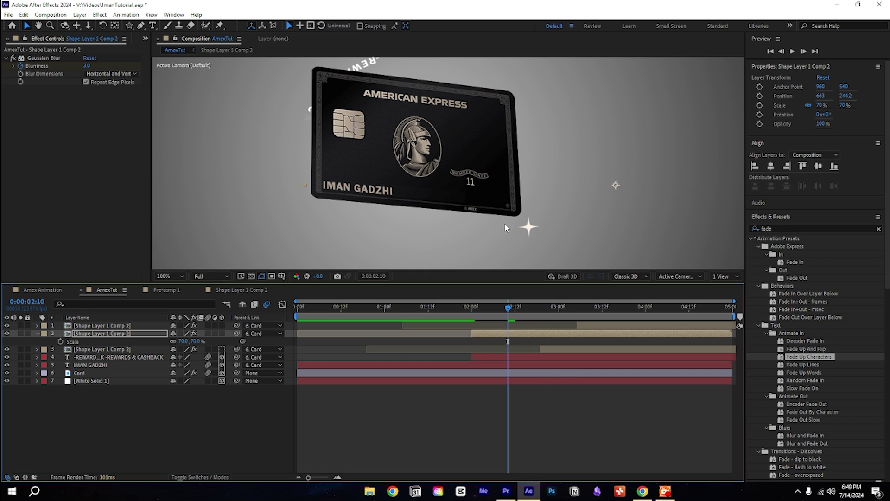
{"action": "left_click", "coordinate": [86, 66]}
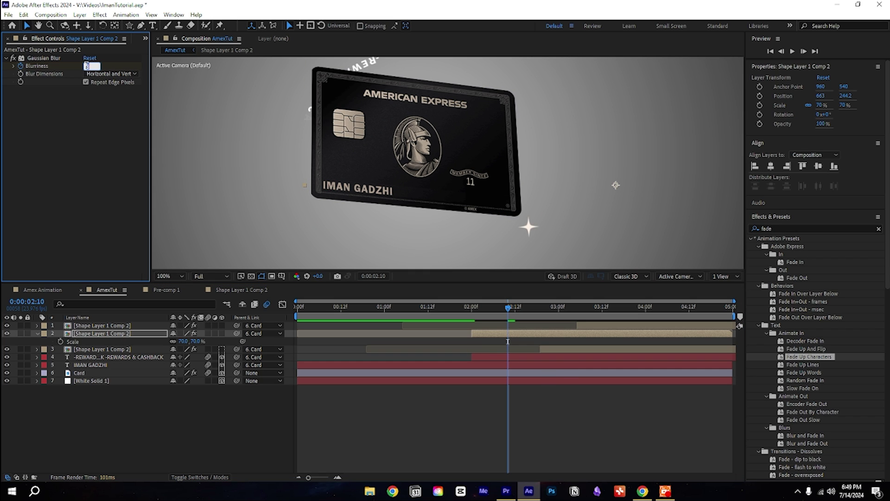
{"action": "type", "text": "7"}
{"action": "key", "text": "Return"}
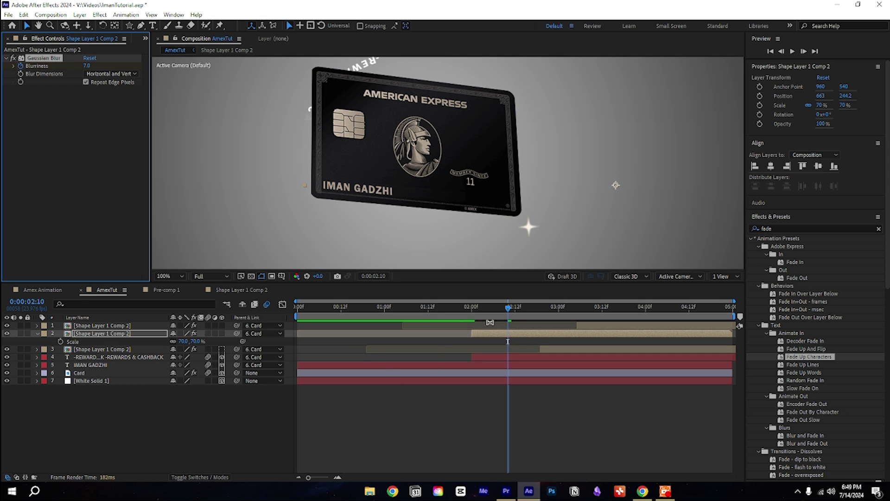
- Shift the topmost star pre-comp earlier so it starts at about 0:00:02:09
{"action": "mouse_move", "coordinate": [507, 313]}
{"action": "left_mouse_down"}
{"action": "mouse_move", "coordinate": [532, 316]}
{"action": "mouse_move", "coordinate": [497, 318]}
{"action": "left_mouse_up"}
{"action": "scroll", "coordinate": [484, 218], "scroll_direction": "down", "scroll_amount": 2}
{"action": "left_click_drag", "start_coordinate": [587, 327], "coordinate": [515, 330]}
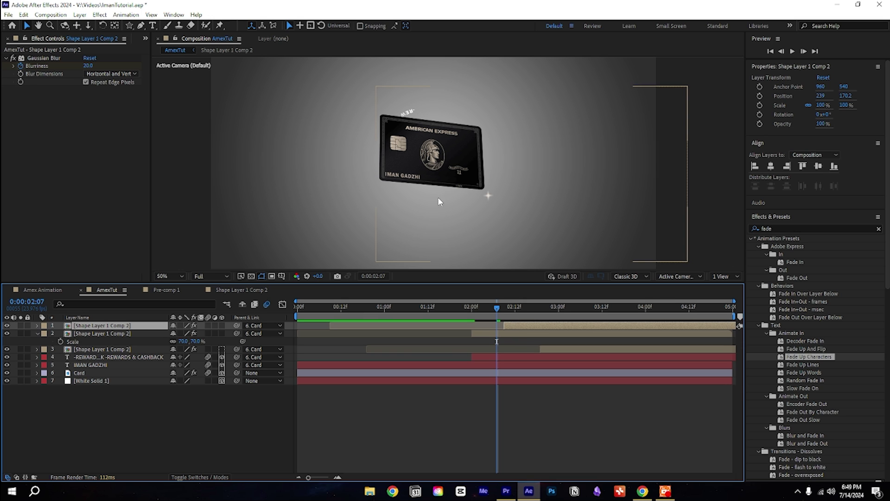
- Move the topmost star pre-comp to the card's upper-left corner, at position 264, -175.8
{"action": "left_click_drag", "start_coordinate": [514, 317], "coordinate": [548, 311]}
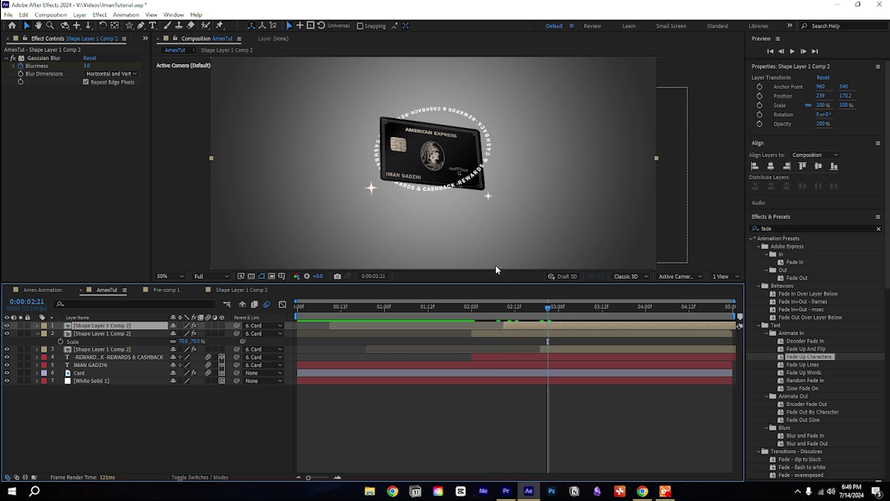
{"action": "scroll", "coordinate": [361, 216], "scroll_direction": "up", "scroll_amount": 1}
{"action": "left_click_drag", "start_coordinate": [362, 179], "coordinate": [395, 205]}
{"action": "left_click_drag", "start_coordinate": [330, 240], "coordinate": [341, 78]}
- Shift the upper-left star's layer to start at about 0:00:02:13 and set its blurriness keyframe at 0:00:02:23 to 4
{"action": "left_click_drag", "start_coordinate": [513, 309], "coordinate": [532, 326]}
{"action": "key", "text": "space"}
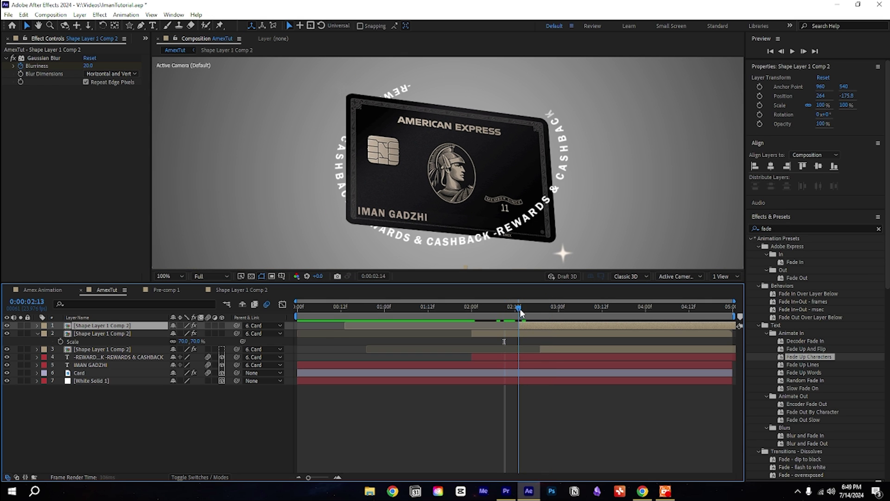
{"action": "left_click", "coordinate": [87, 66]}
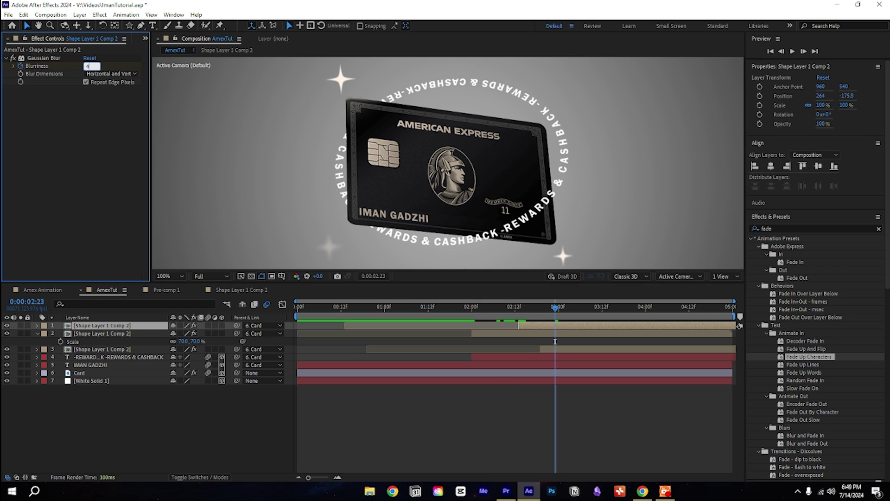
{"action": "type", "text": "4"}
{"action": "key", "text": "Return"}
{"action": "scroll", "coordinate": [513, 208], "scroll_direction": "down", "scroll_amount": 1}
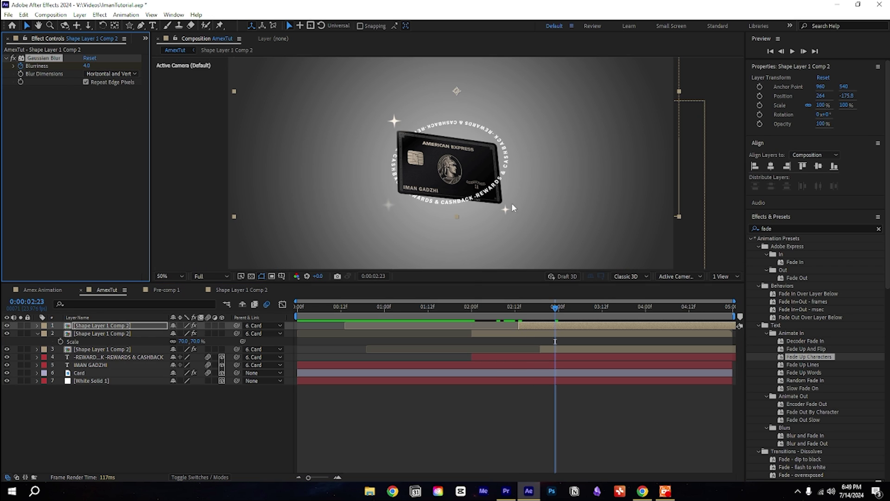
- Play back the card animation from 0:00:02:00 to check the timing of the three stars
{"action": "left_click", "coordinate": [471, 312]}
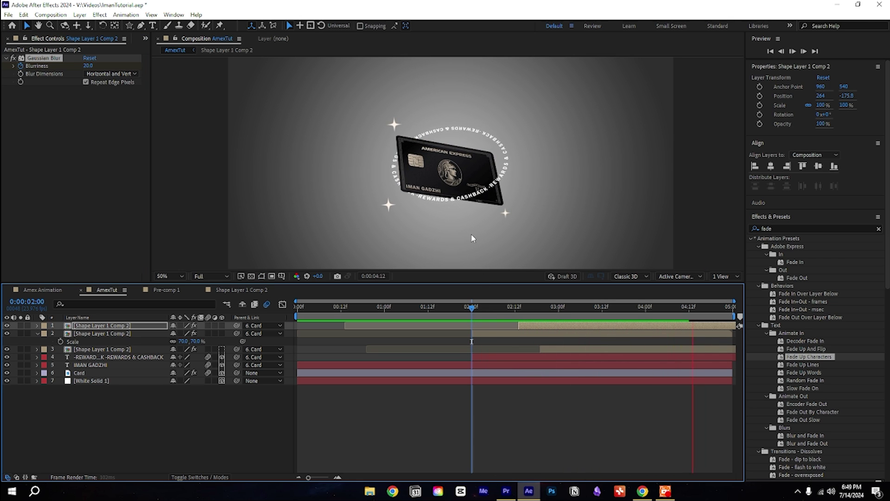
{"action": "left_click_drag", "start_coordinate": [343, 306], "coordinate": [223, 334]}
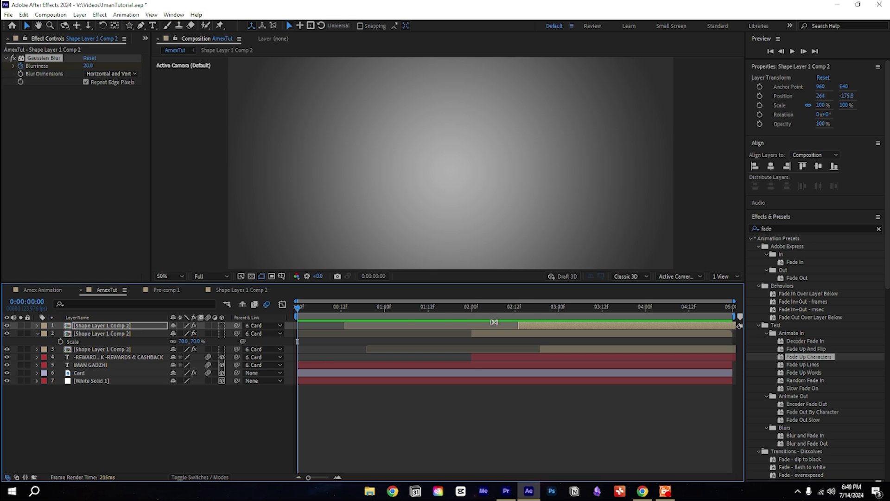
{"action": "left_click", "coordinate": [474, 310]}
{"action": "key", "text": "space"}
{"action": "key", "text": "space"}
- Shift the upper-left and lower-left star layers earlier to start at about 0:00:02:10 and 0:00:02:16, and preview the result
{"action": "mouse_move", "coordinate": [553, 350]}
{"action": "left_mouse_down"}
{"action": "mouse_move", "coordinate": [521, 326]}
{"action": "mouse_move", "coordinate": [552, 351]}
{"action": "mouse_move", "coordinate": [539, 351]}
{"action": "left_mouse_up"}
{"action": "left_click", "coordinate": [468, 311]}
{"action": "key", "text": "space"}
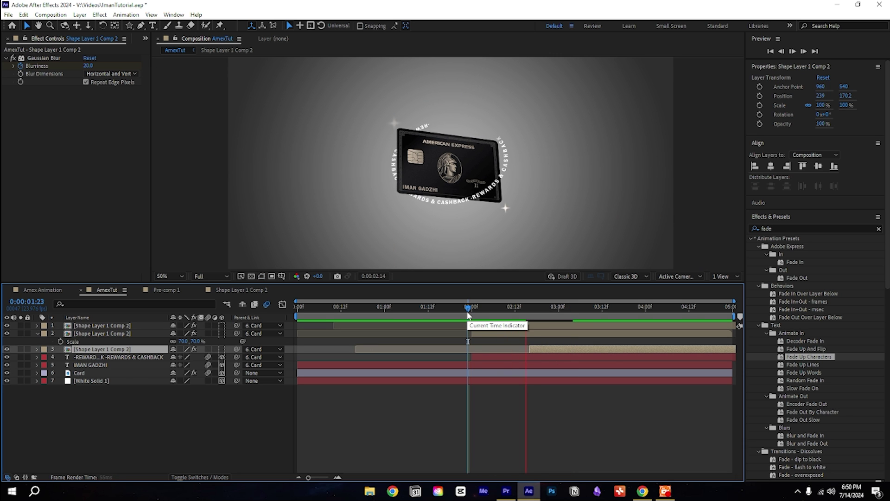